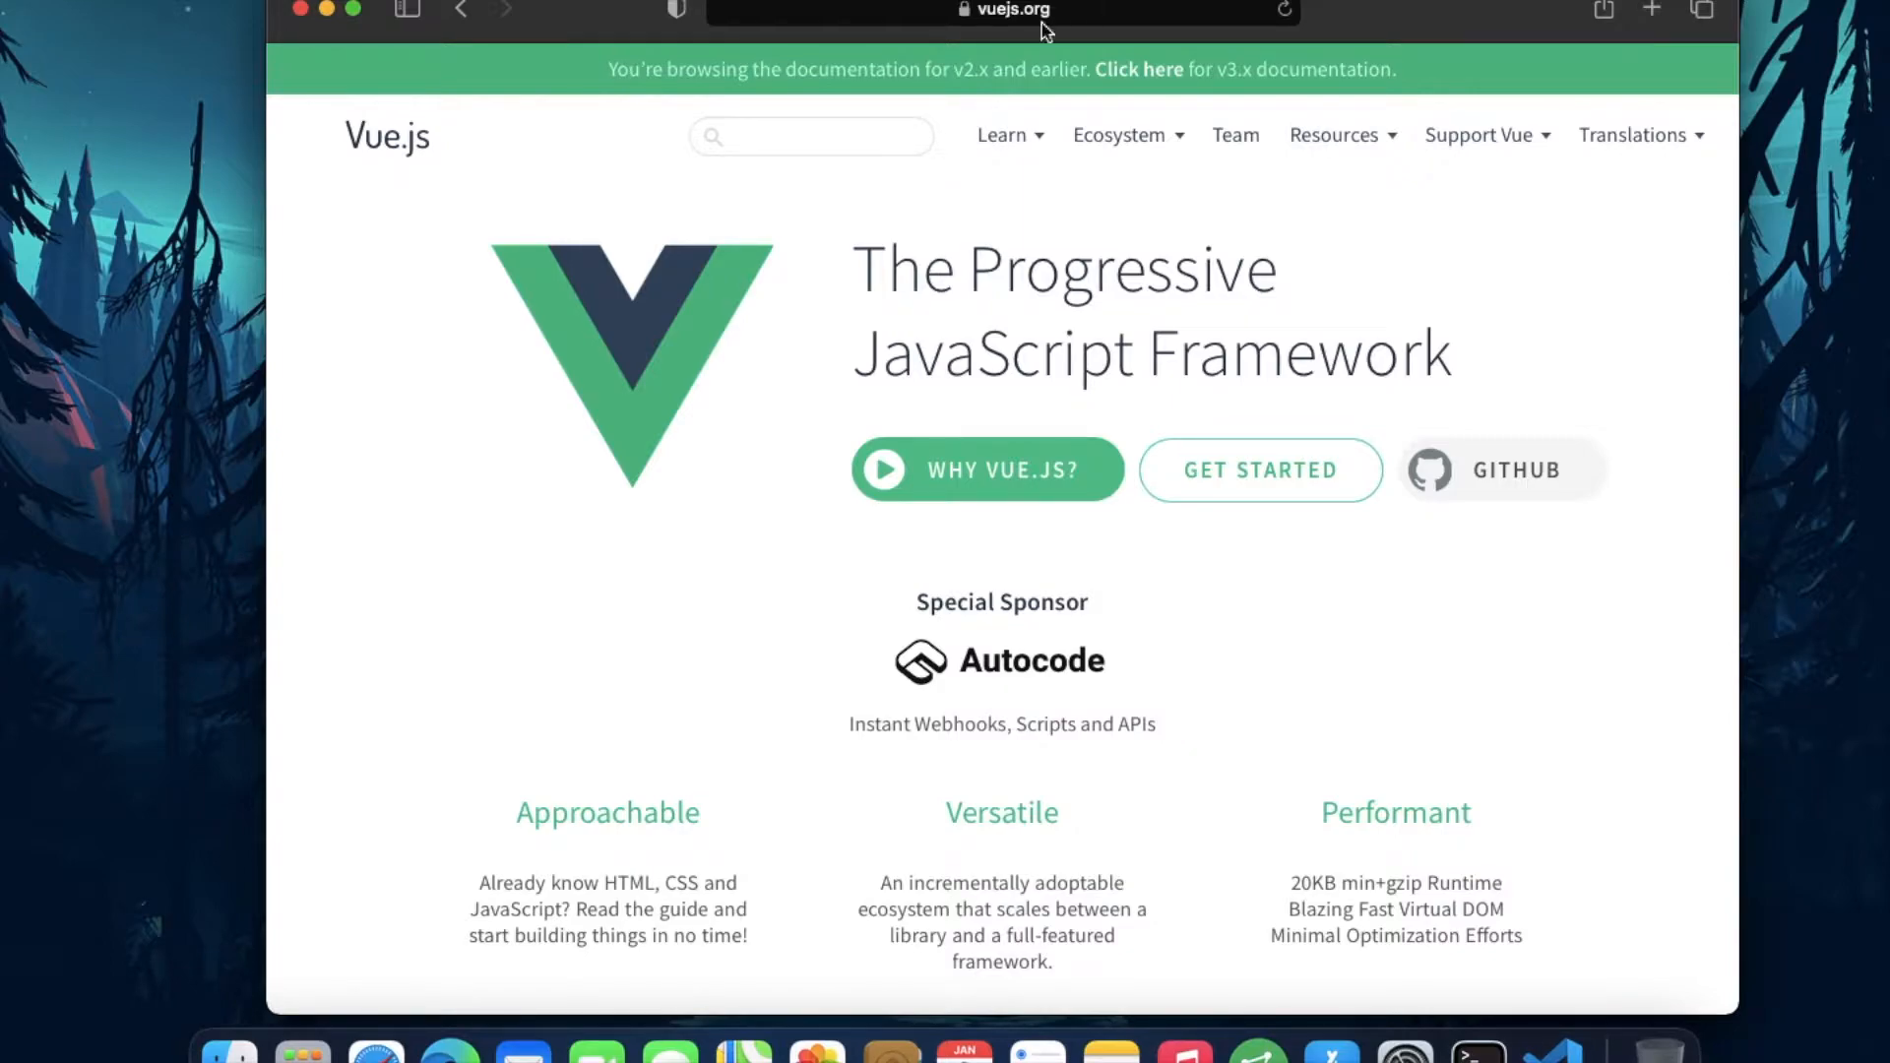
Step: Navigate to the Vue.js Installation guide's NPM section and select the 'npm install vue' command
click(1294, 480)
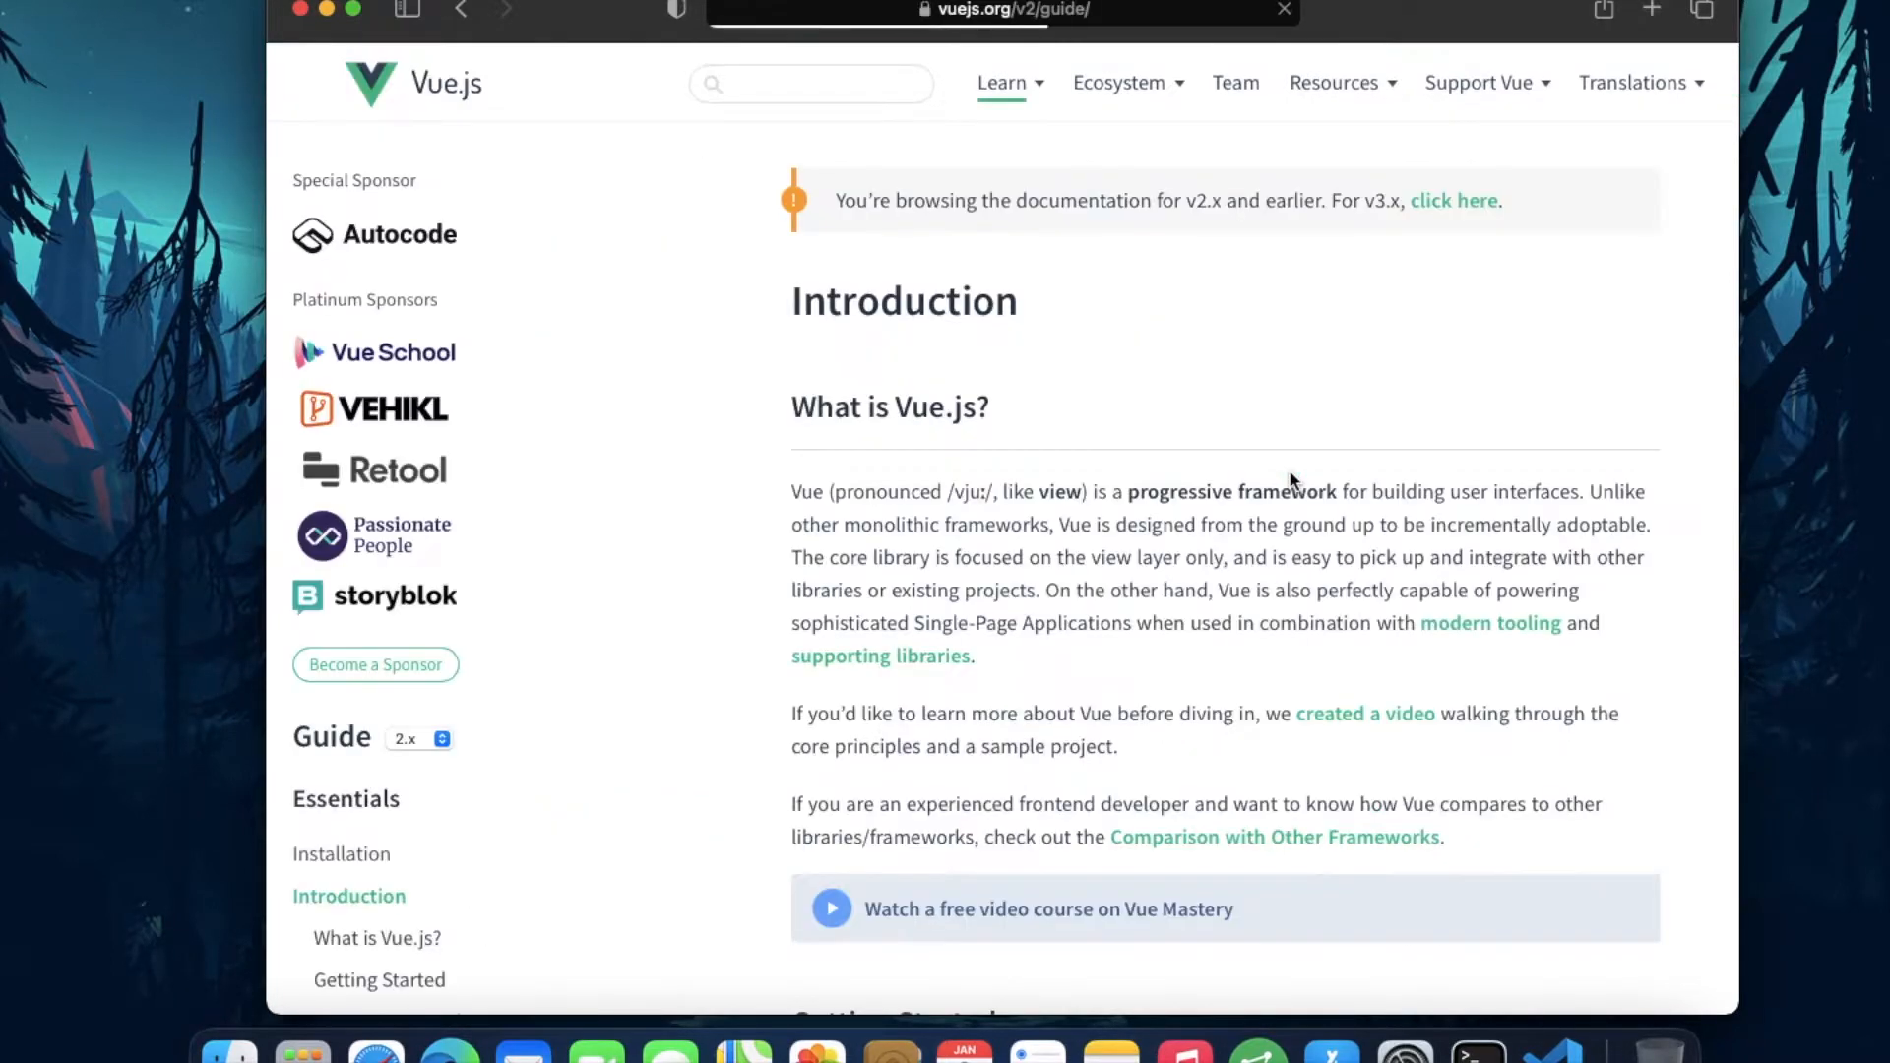
scroll(1079, 568, down, 8)
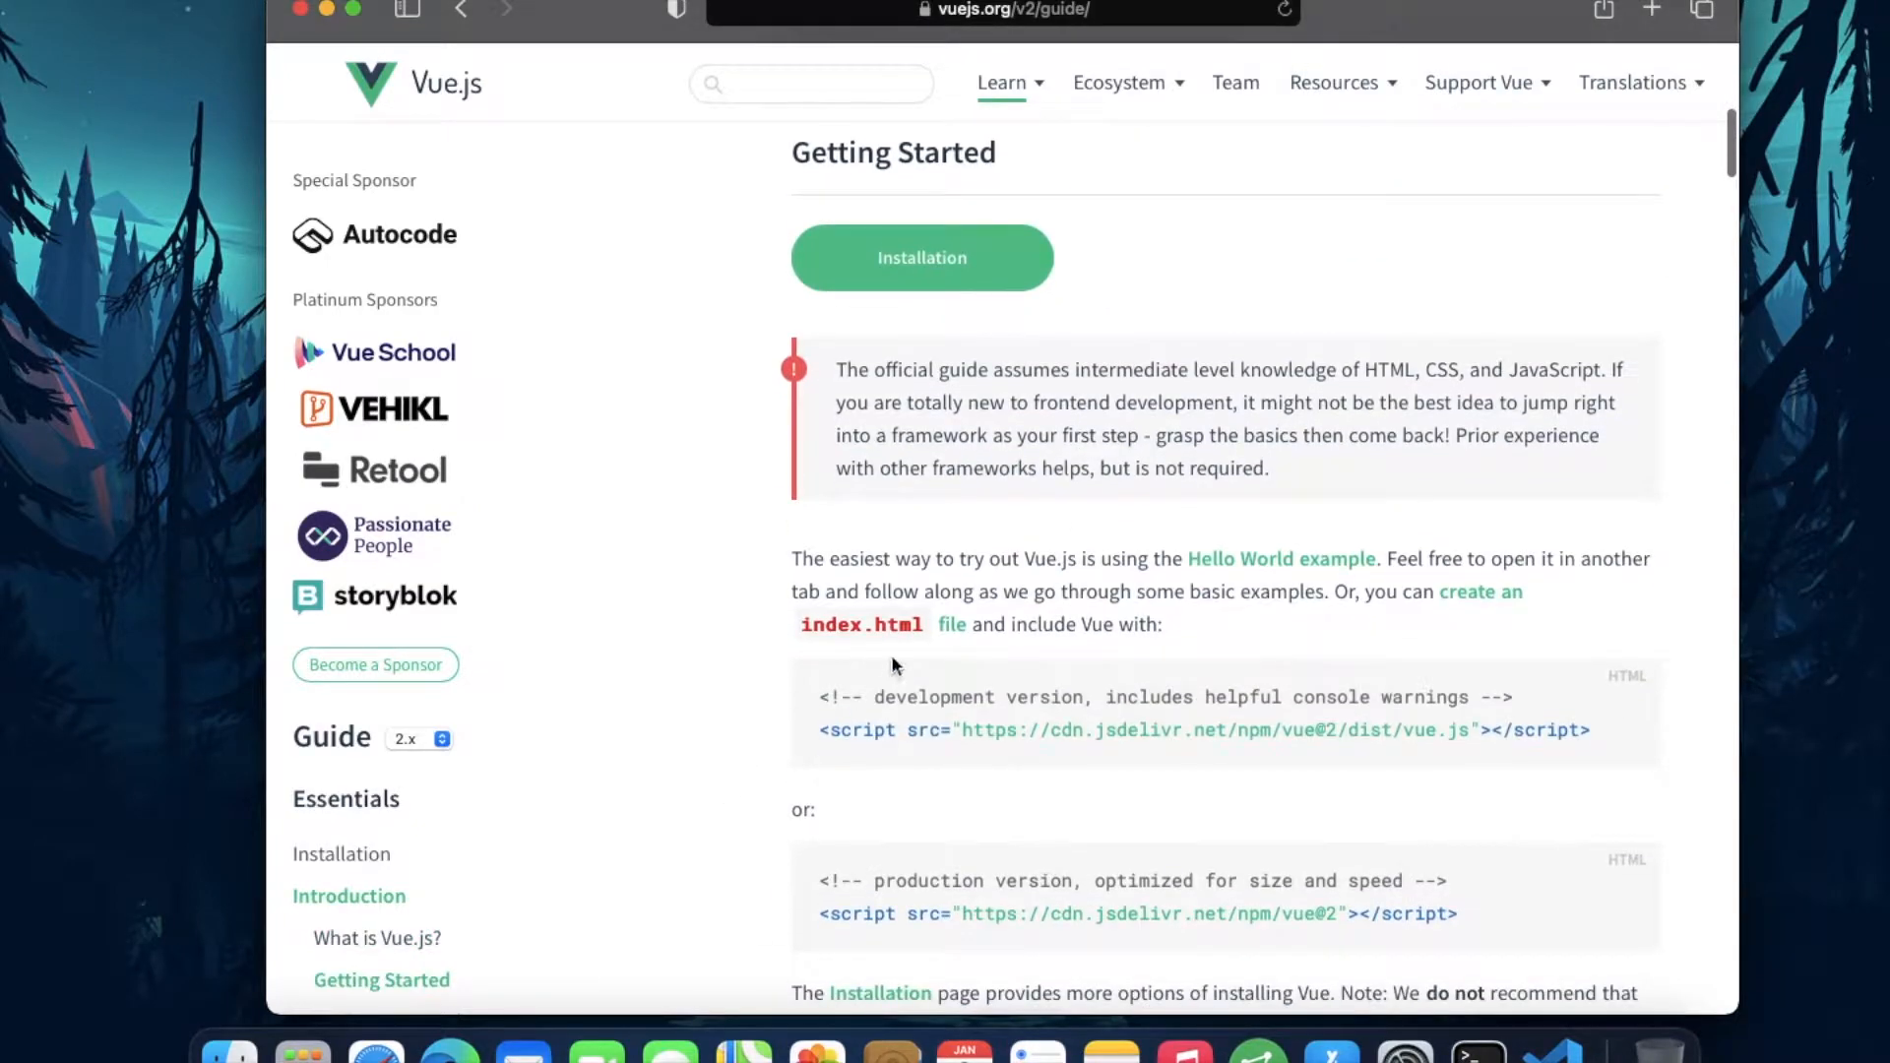
scroll(530, 795, down, 3)
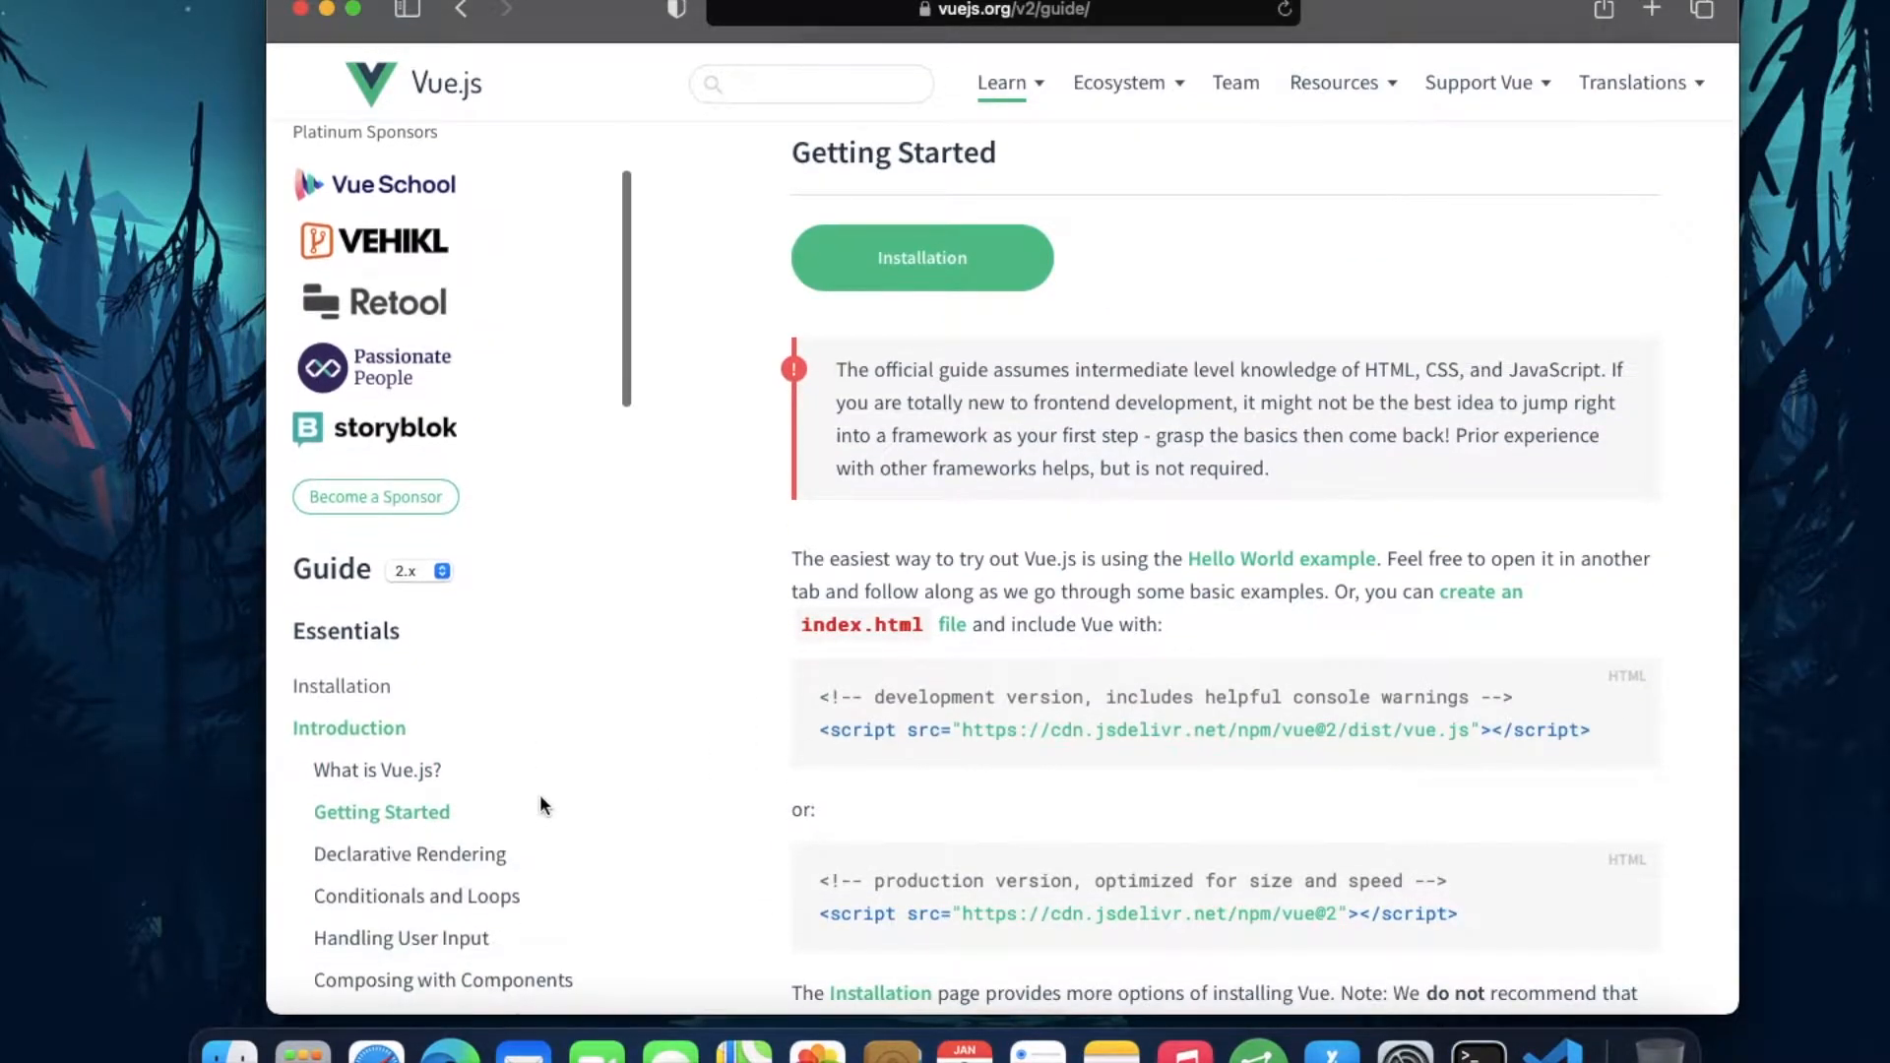
scroll(1108, 691, down, 3)
scroll(1108, 691, up, 4)
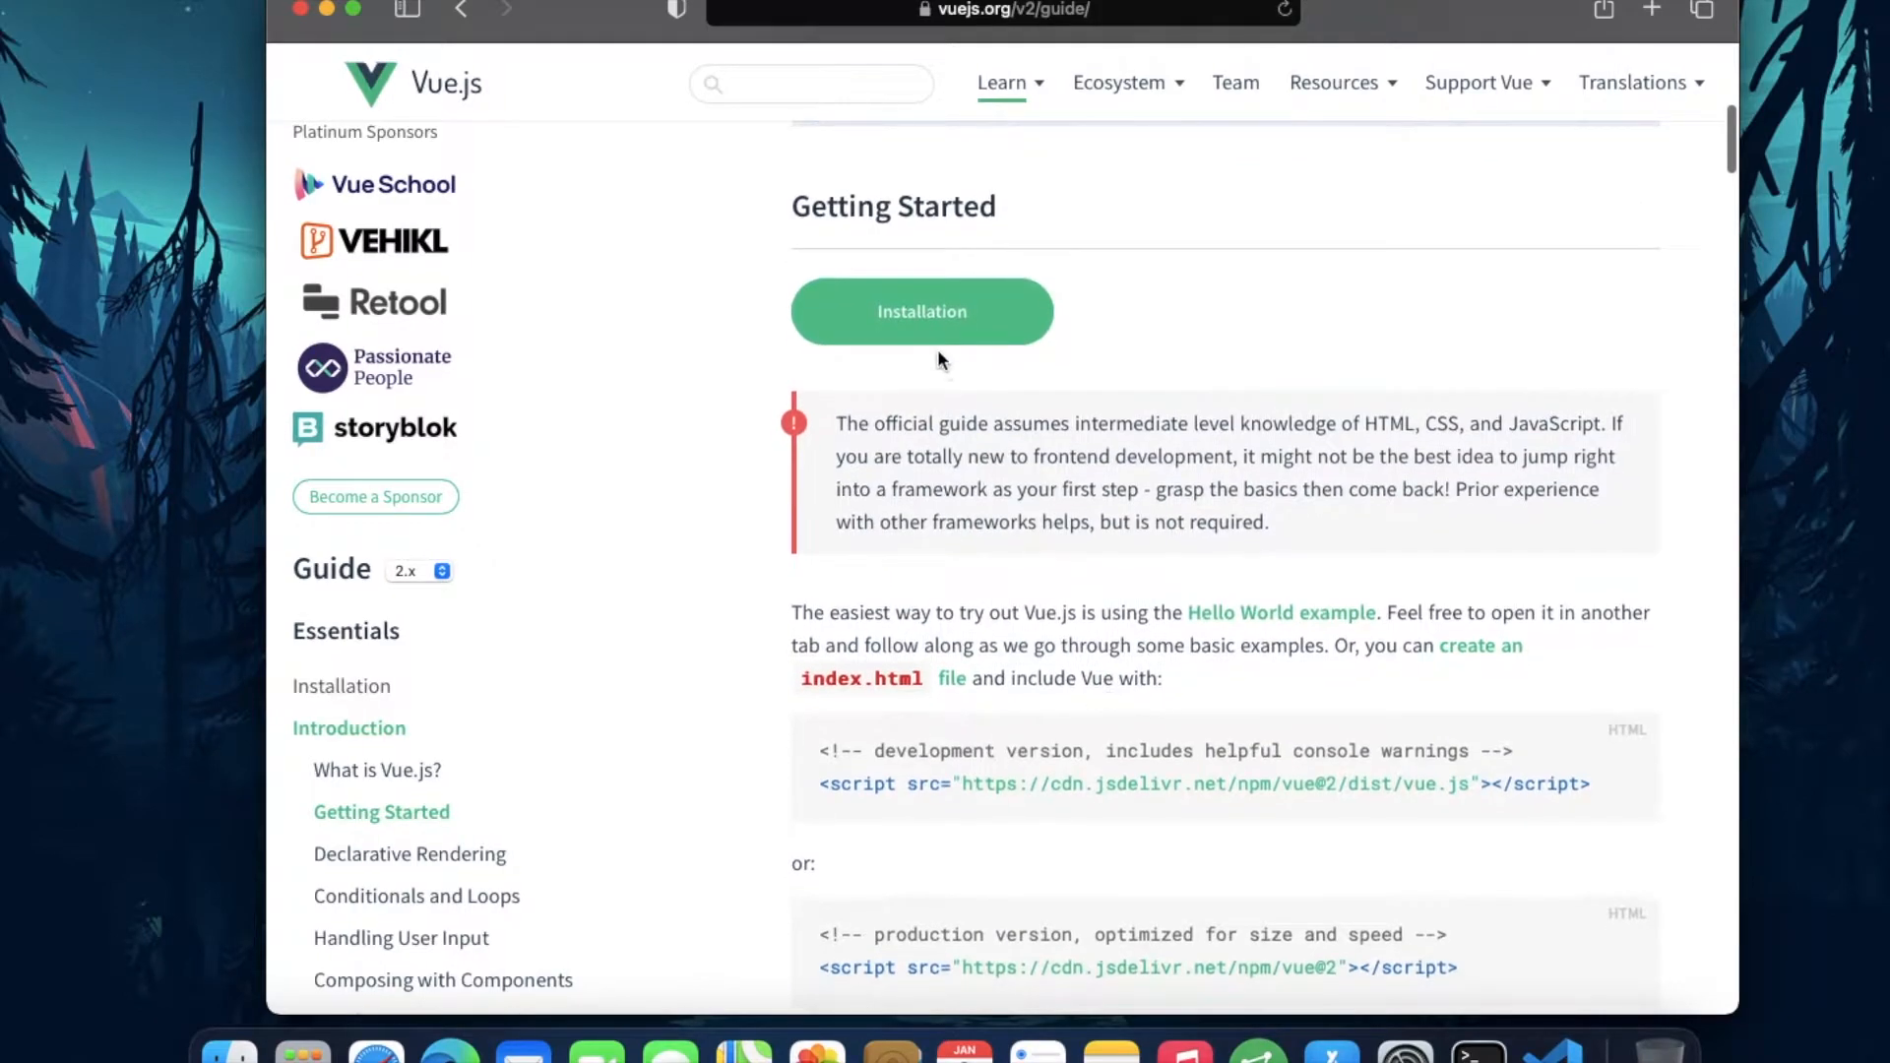
click(933, 315)
scroll(1047, 565, down, 5)
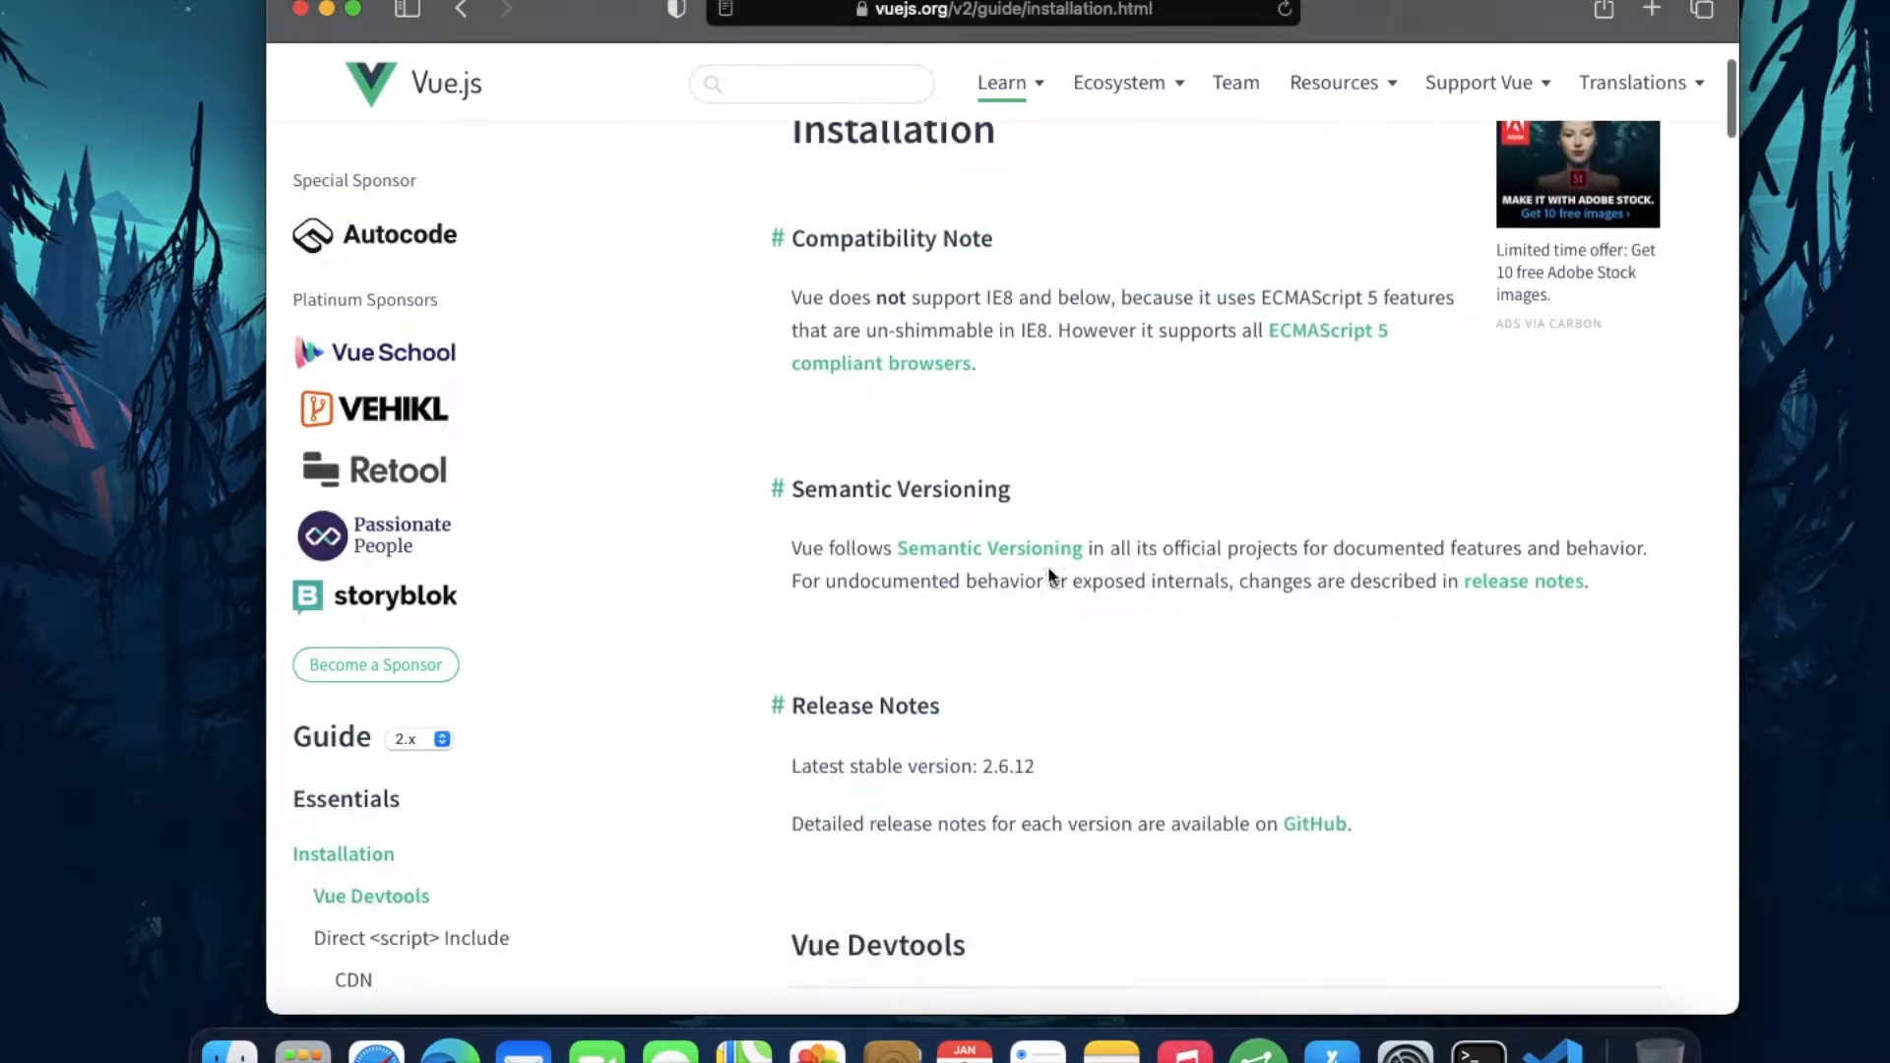
scroll(1047, 566, down, 5)
scroll(1047, 565, down, 4)
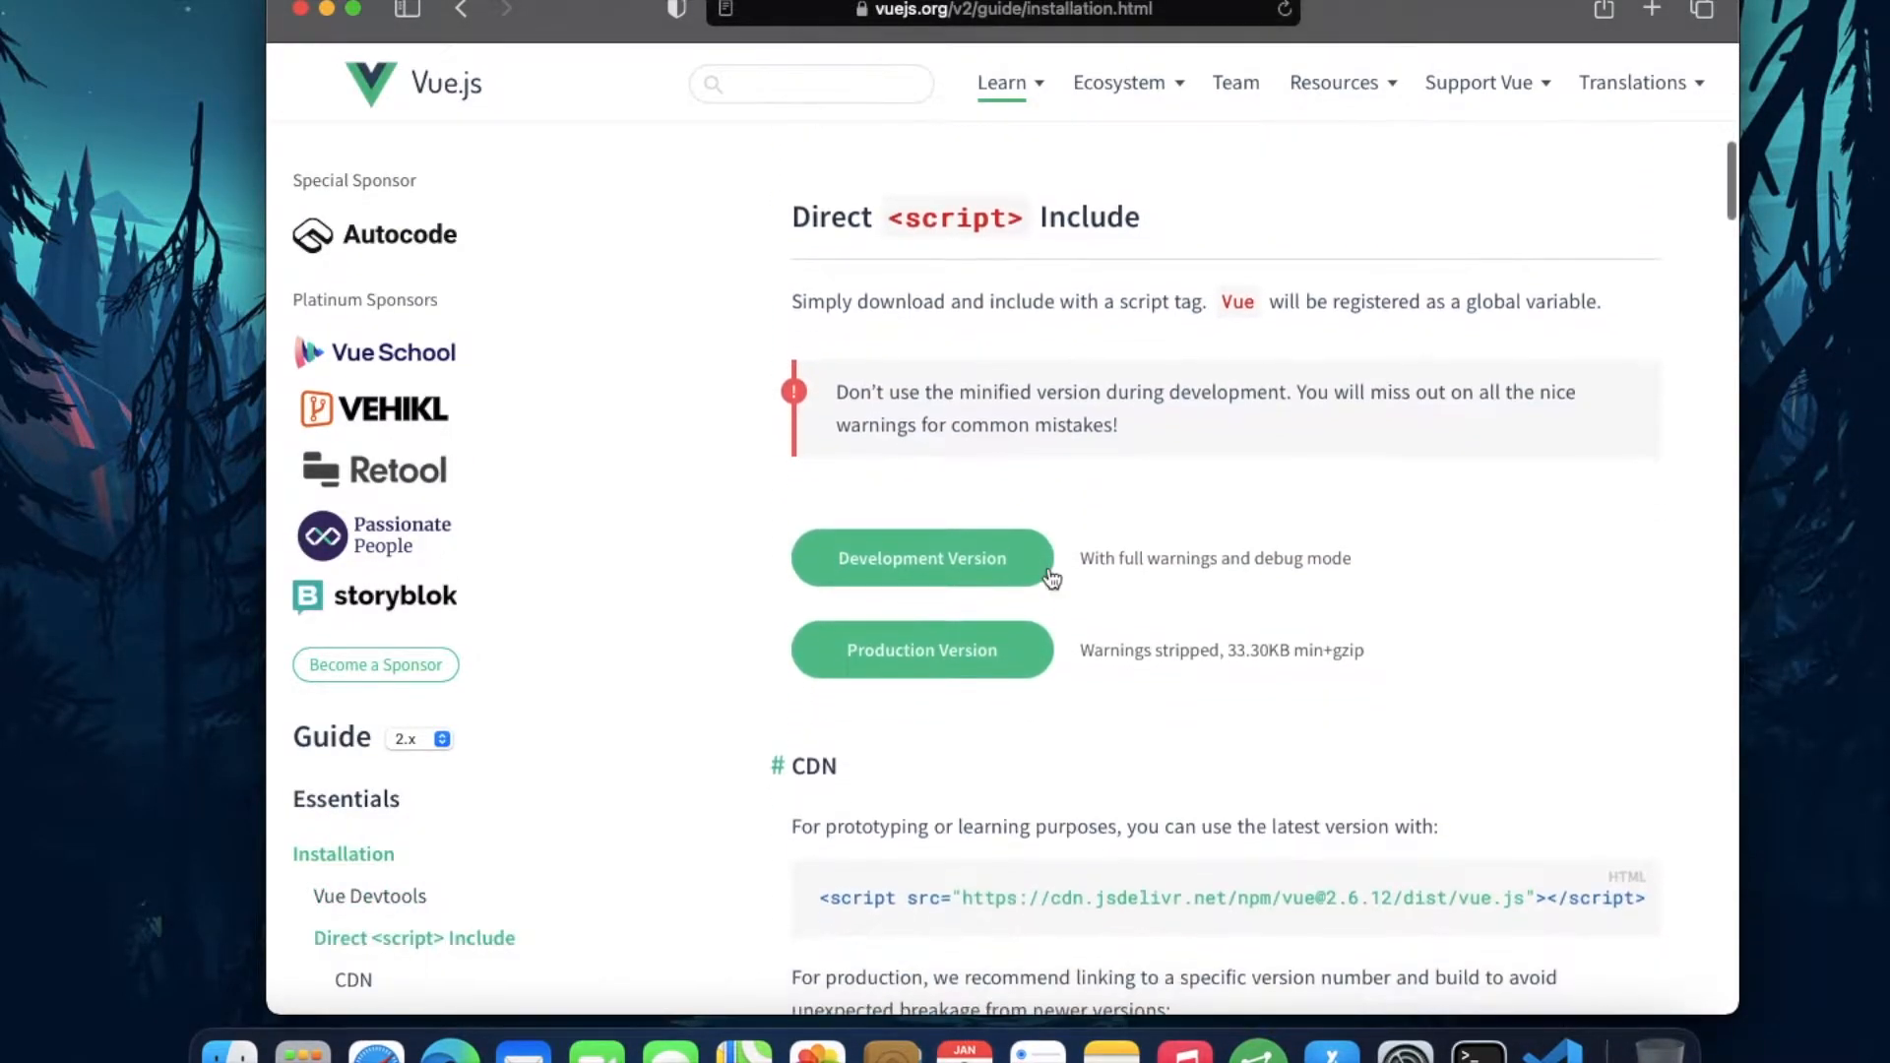
scroll(1047, 566, down, 4)
scroll(1047, 566, down, 2)
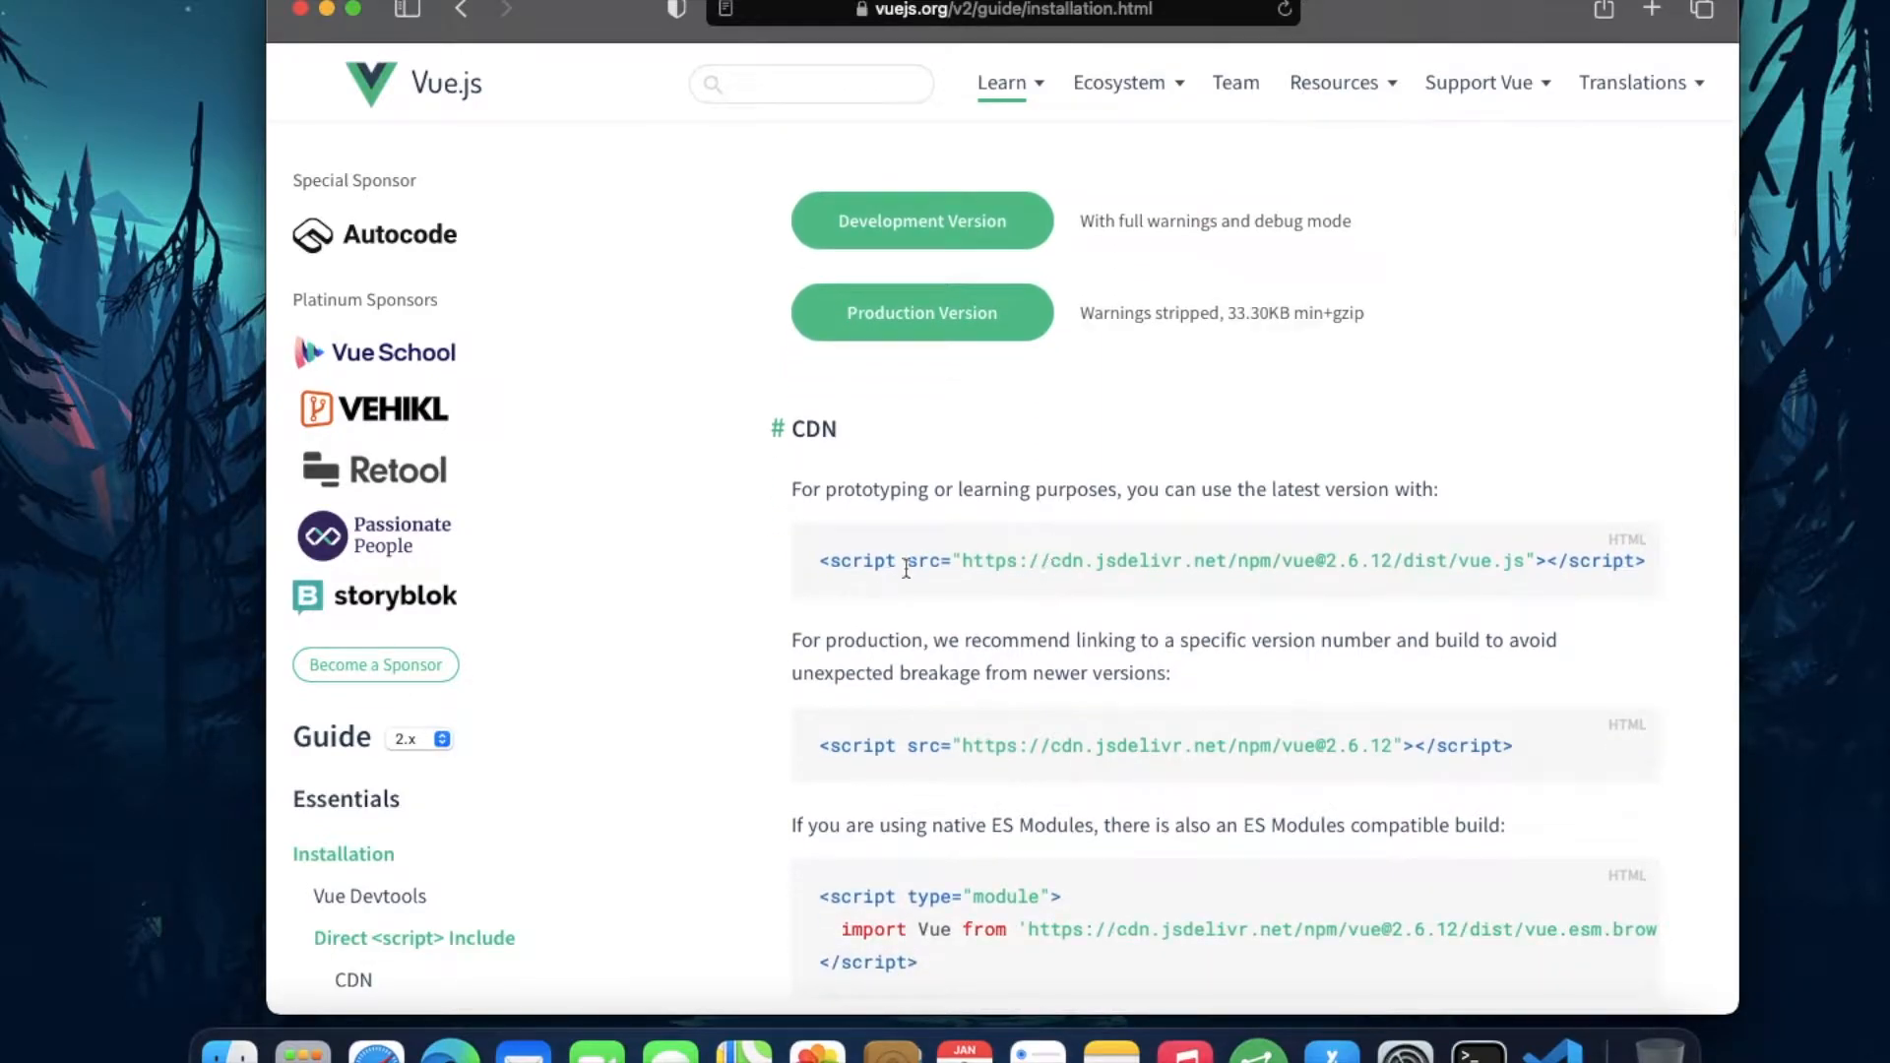
scroll(901, 559, down, 5)
scroll(901, 560, down, 2)
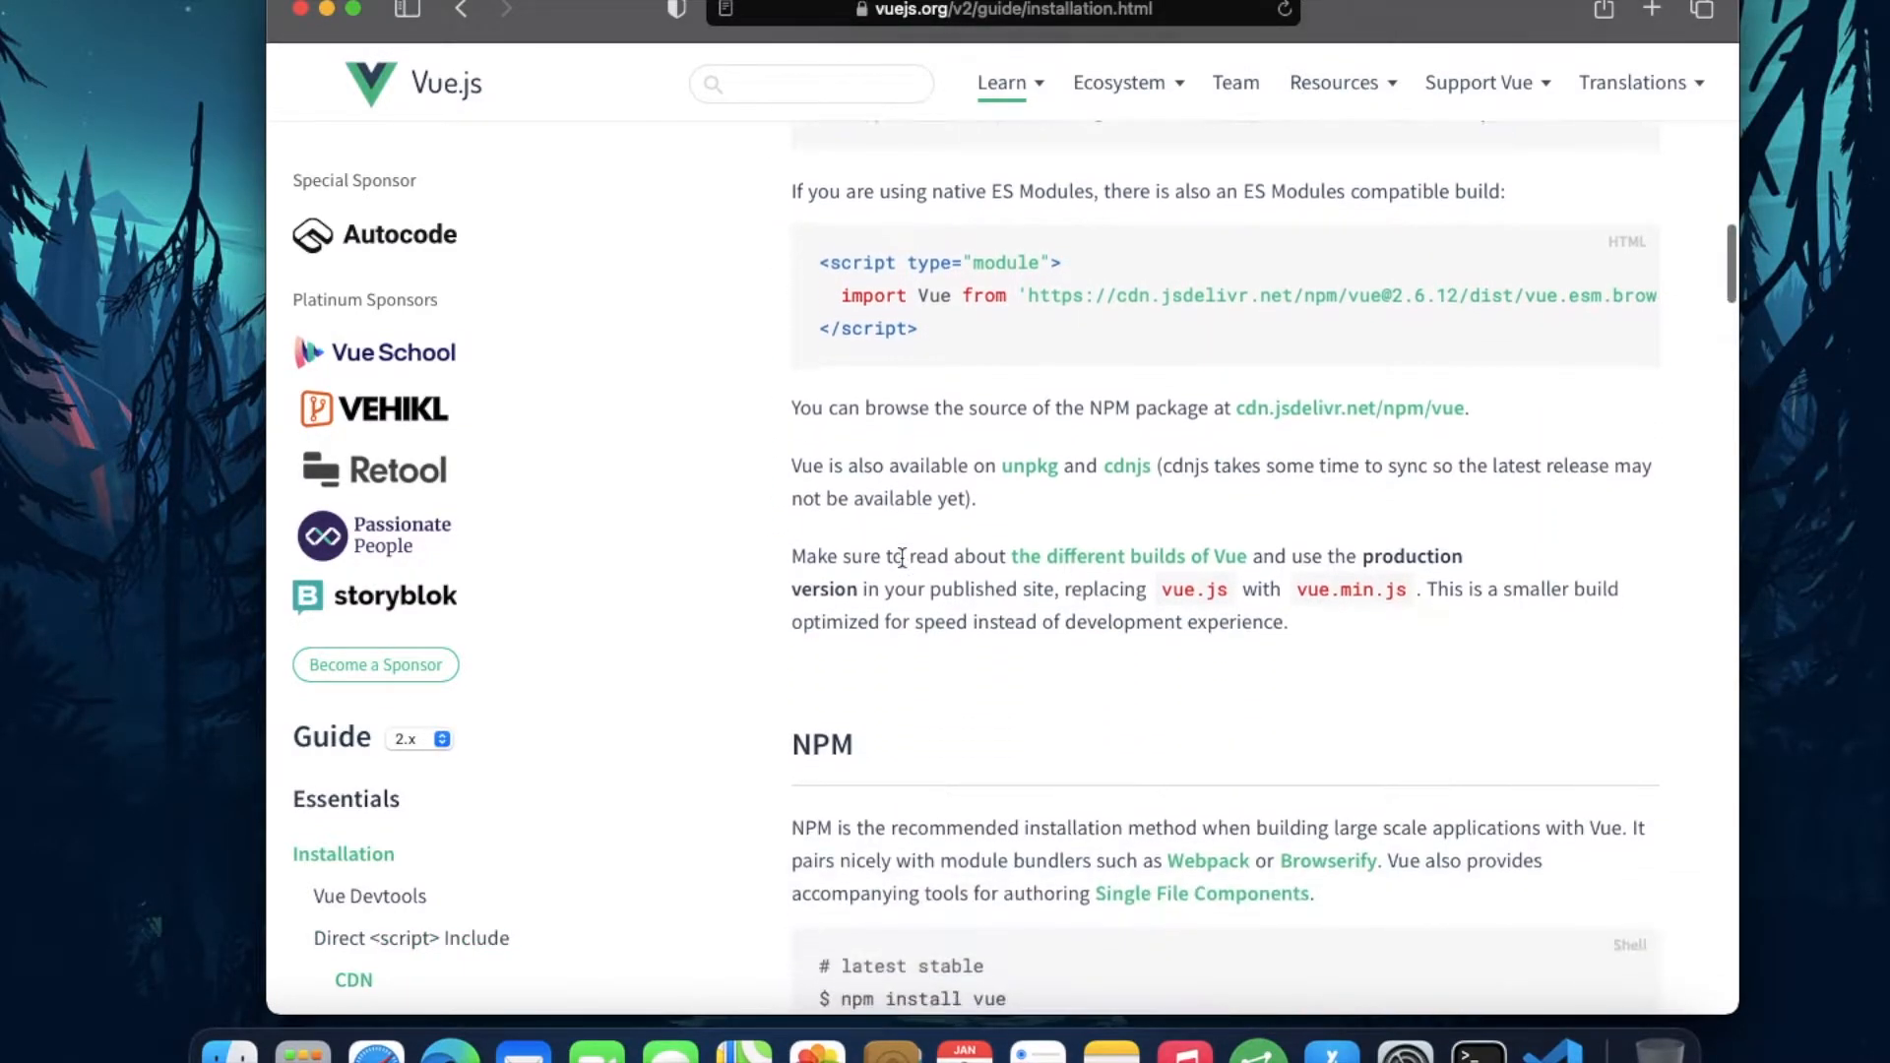
scroll(901, 560, down, 5)
scroll(901, 559, down, 1)
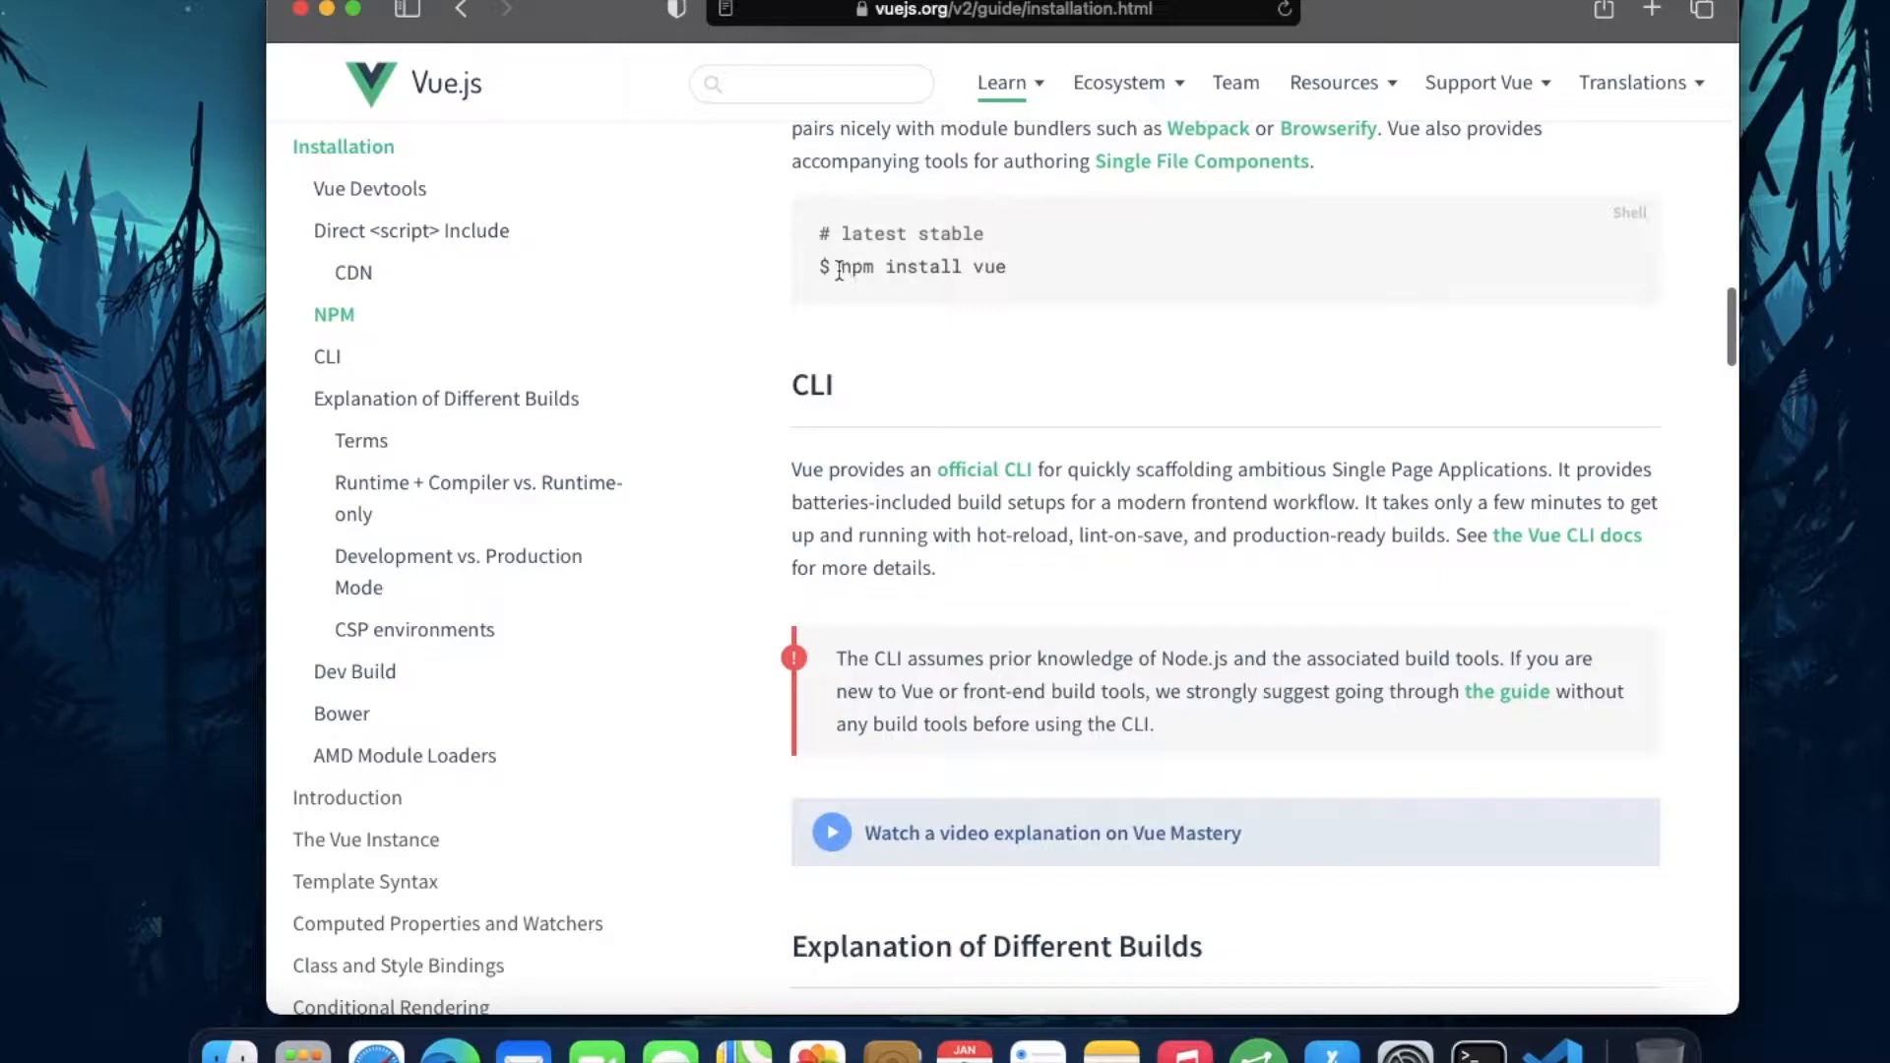
drag(837, 268, 1020, 267)
key(super+c)
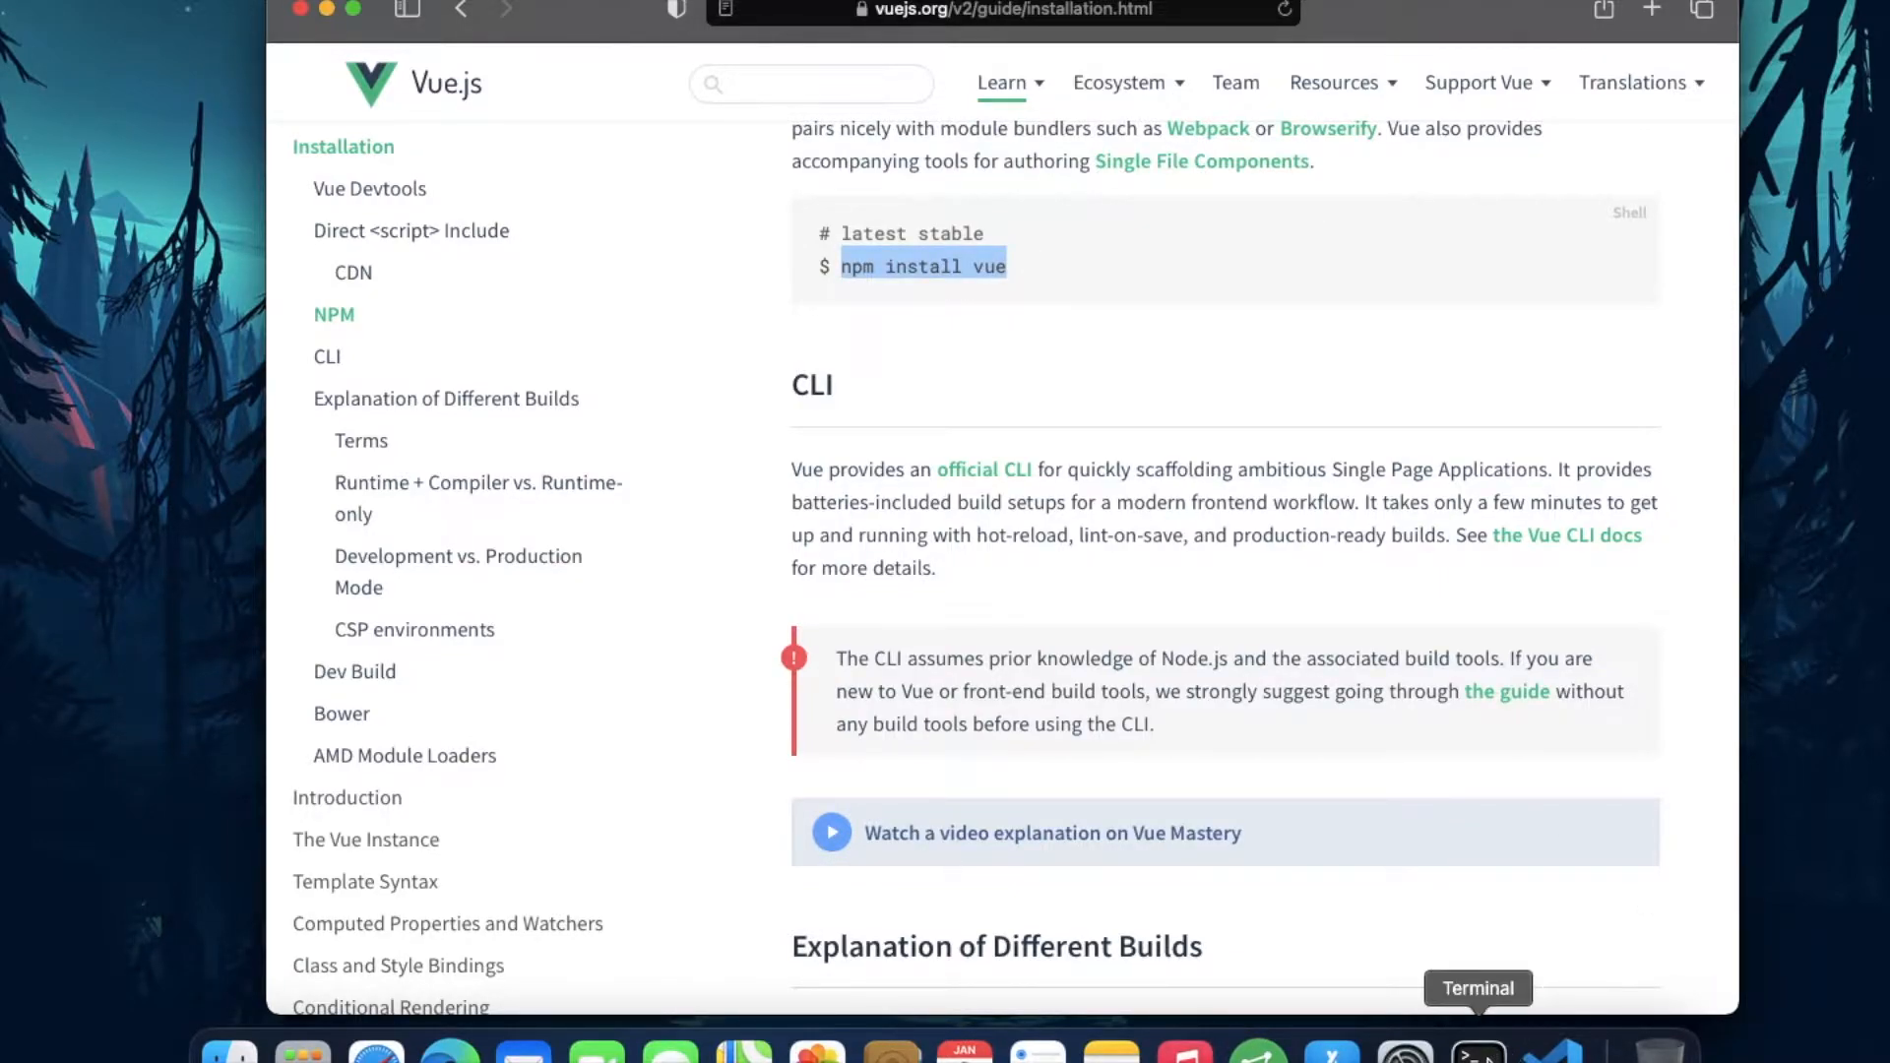
click(1477, 1052)
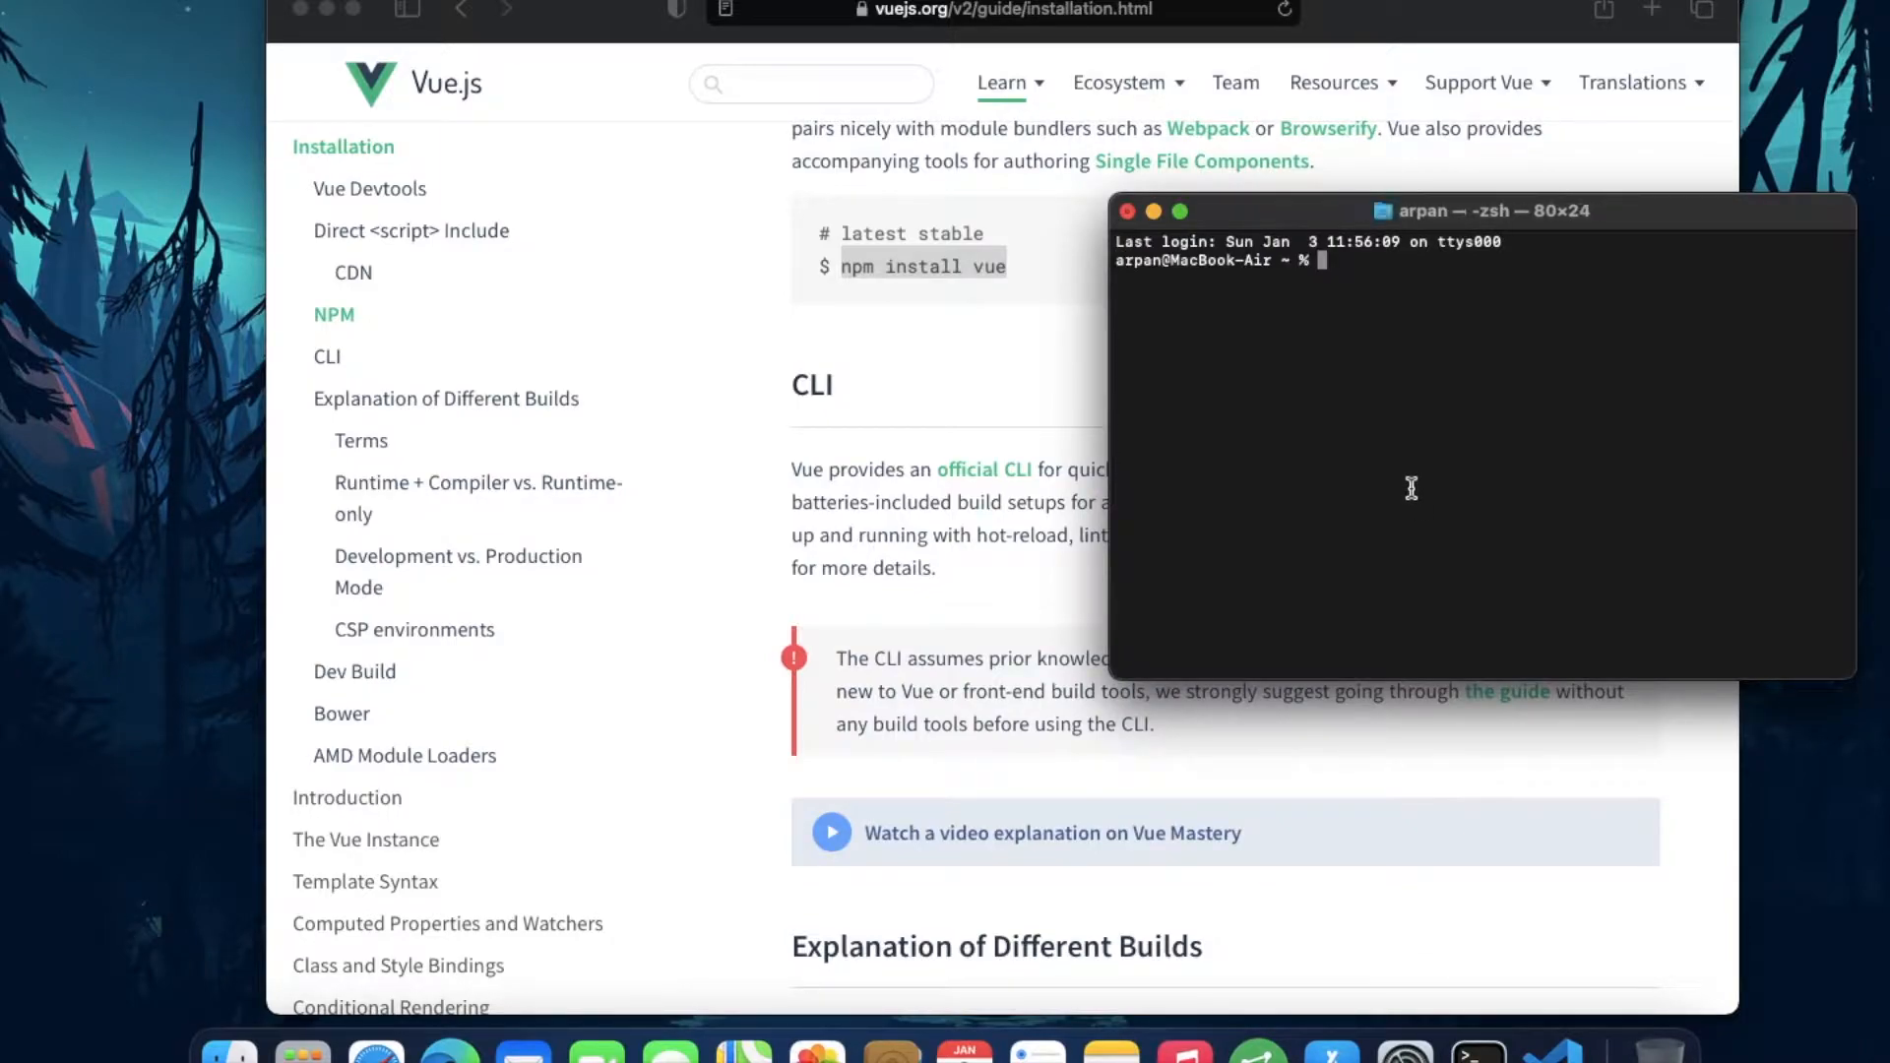
key(super+v)
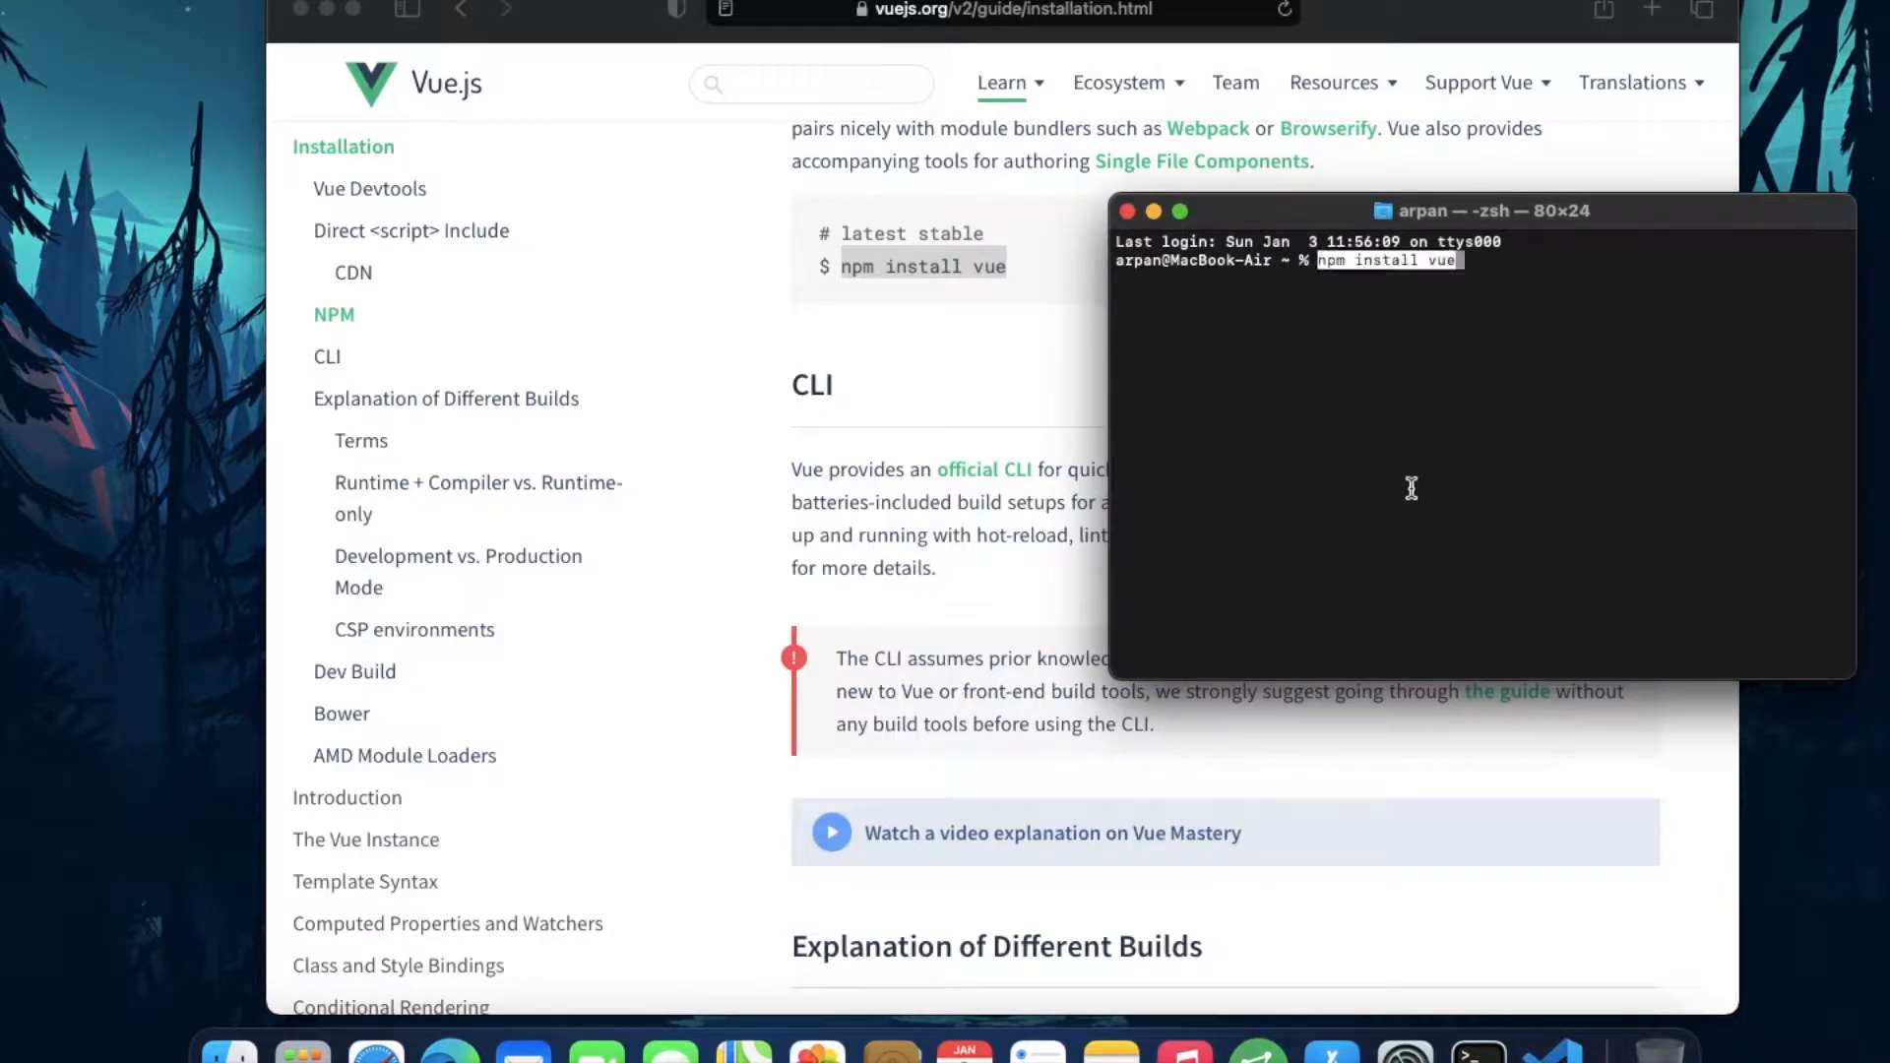
key(Return)
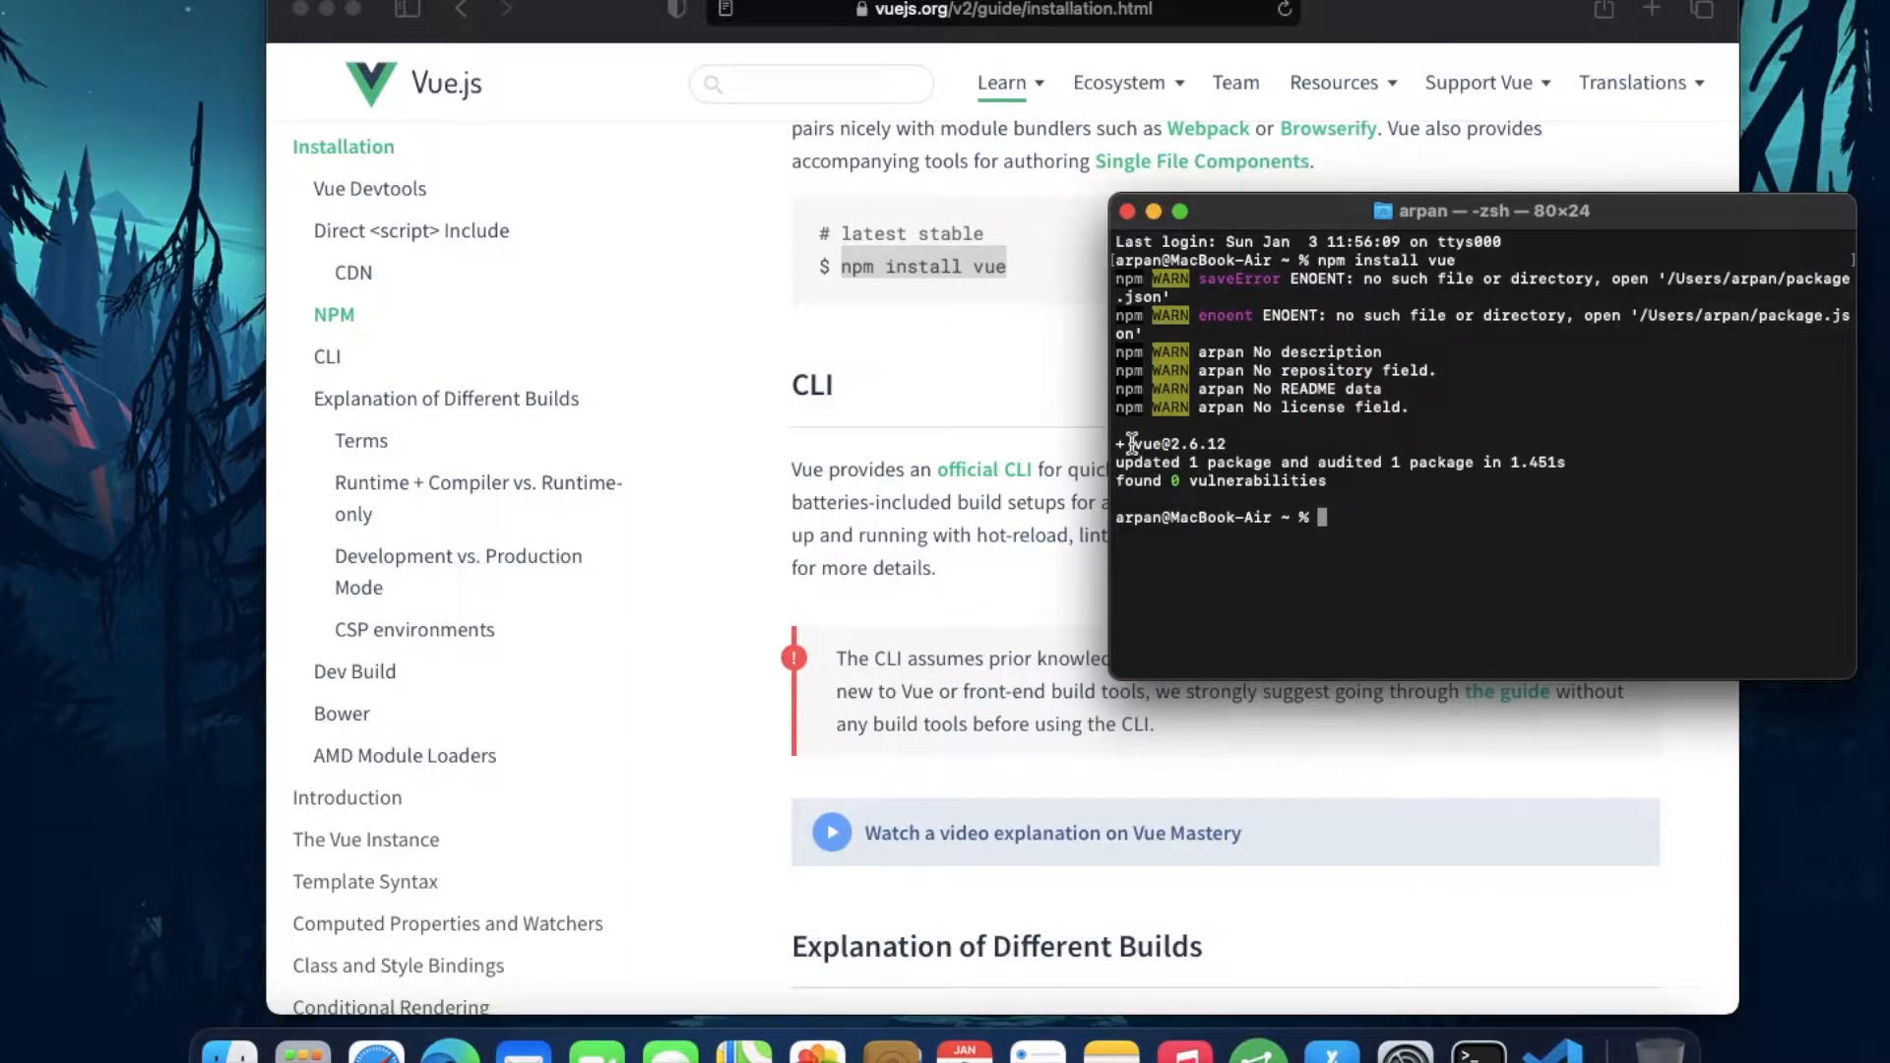
drag(1131, 443, 1220, 444)
click(1378, 521)
text(vue crea)
text(te )
text(app)
text(-)
text(digital)
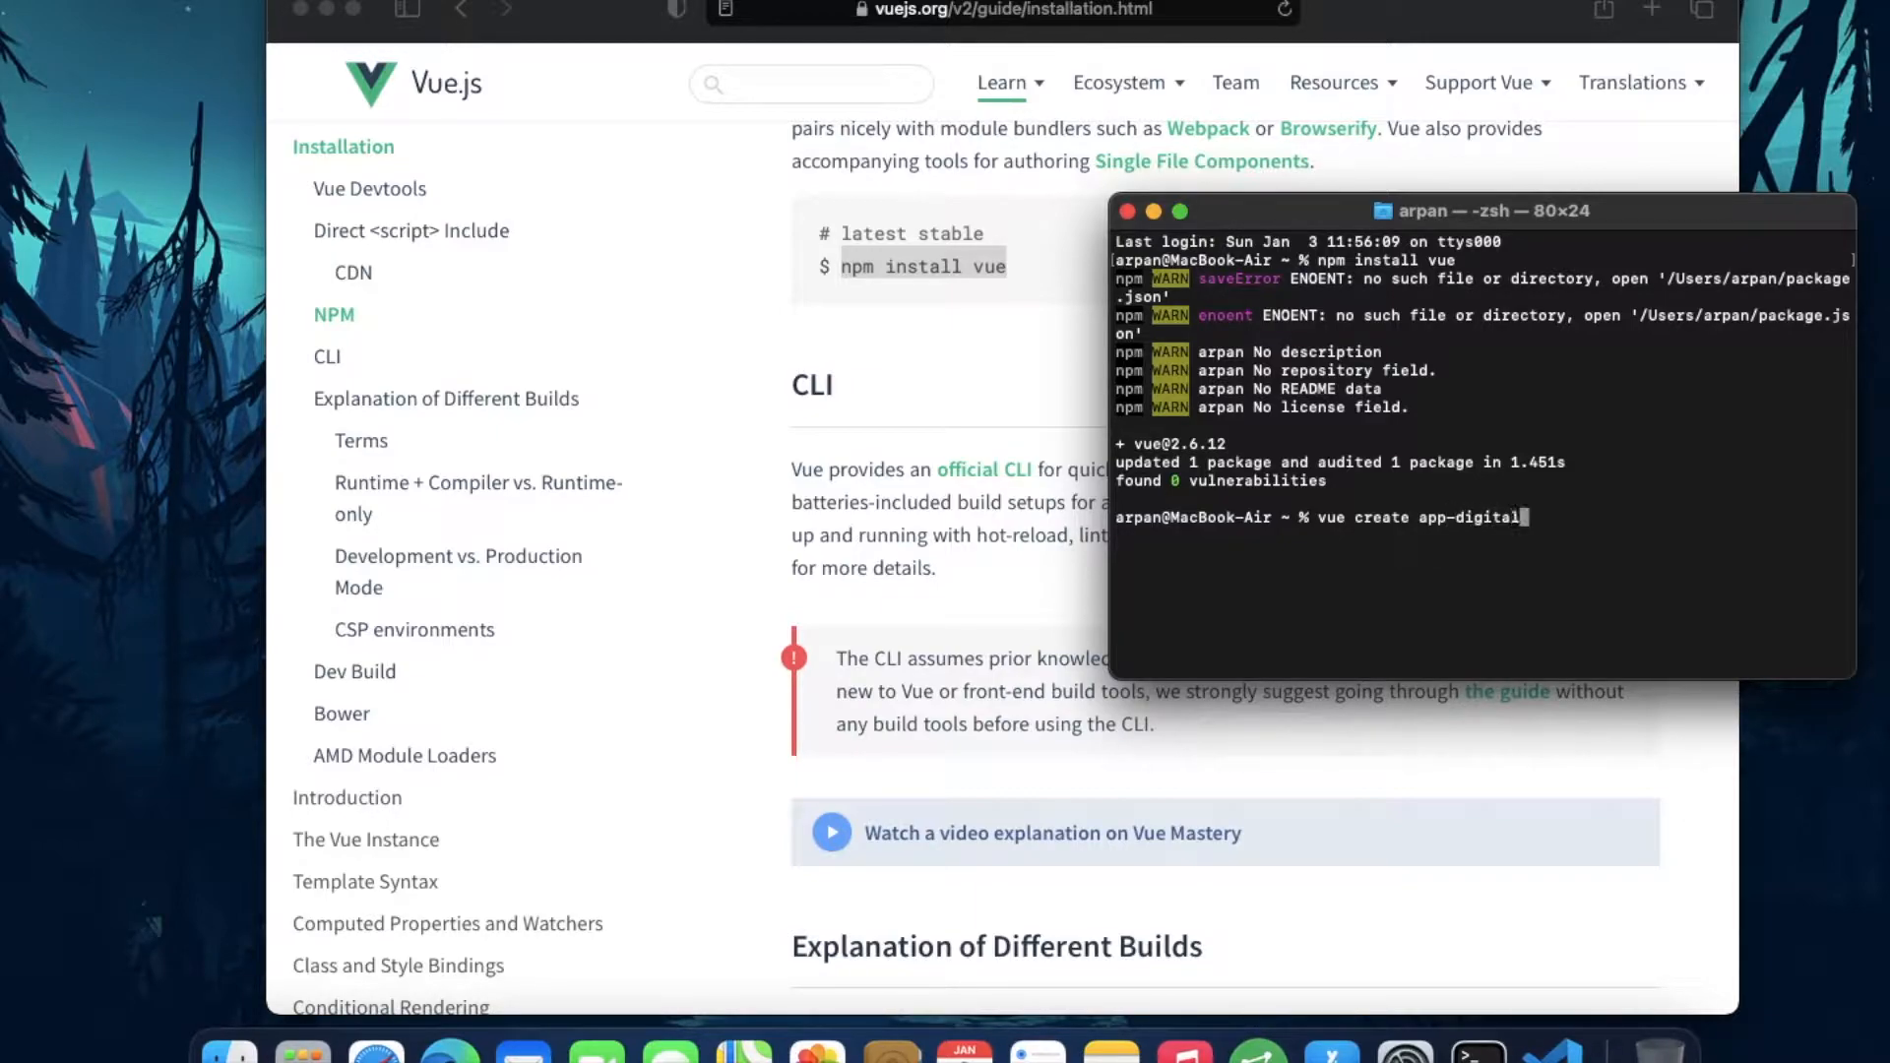
text(-oce)
text(an)
Step: Run 'vue create app-digital-ocean' to start scaffolding the project
key(Return)
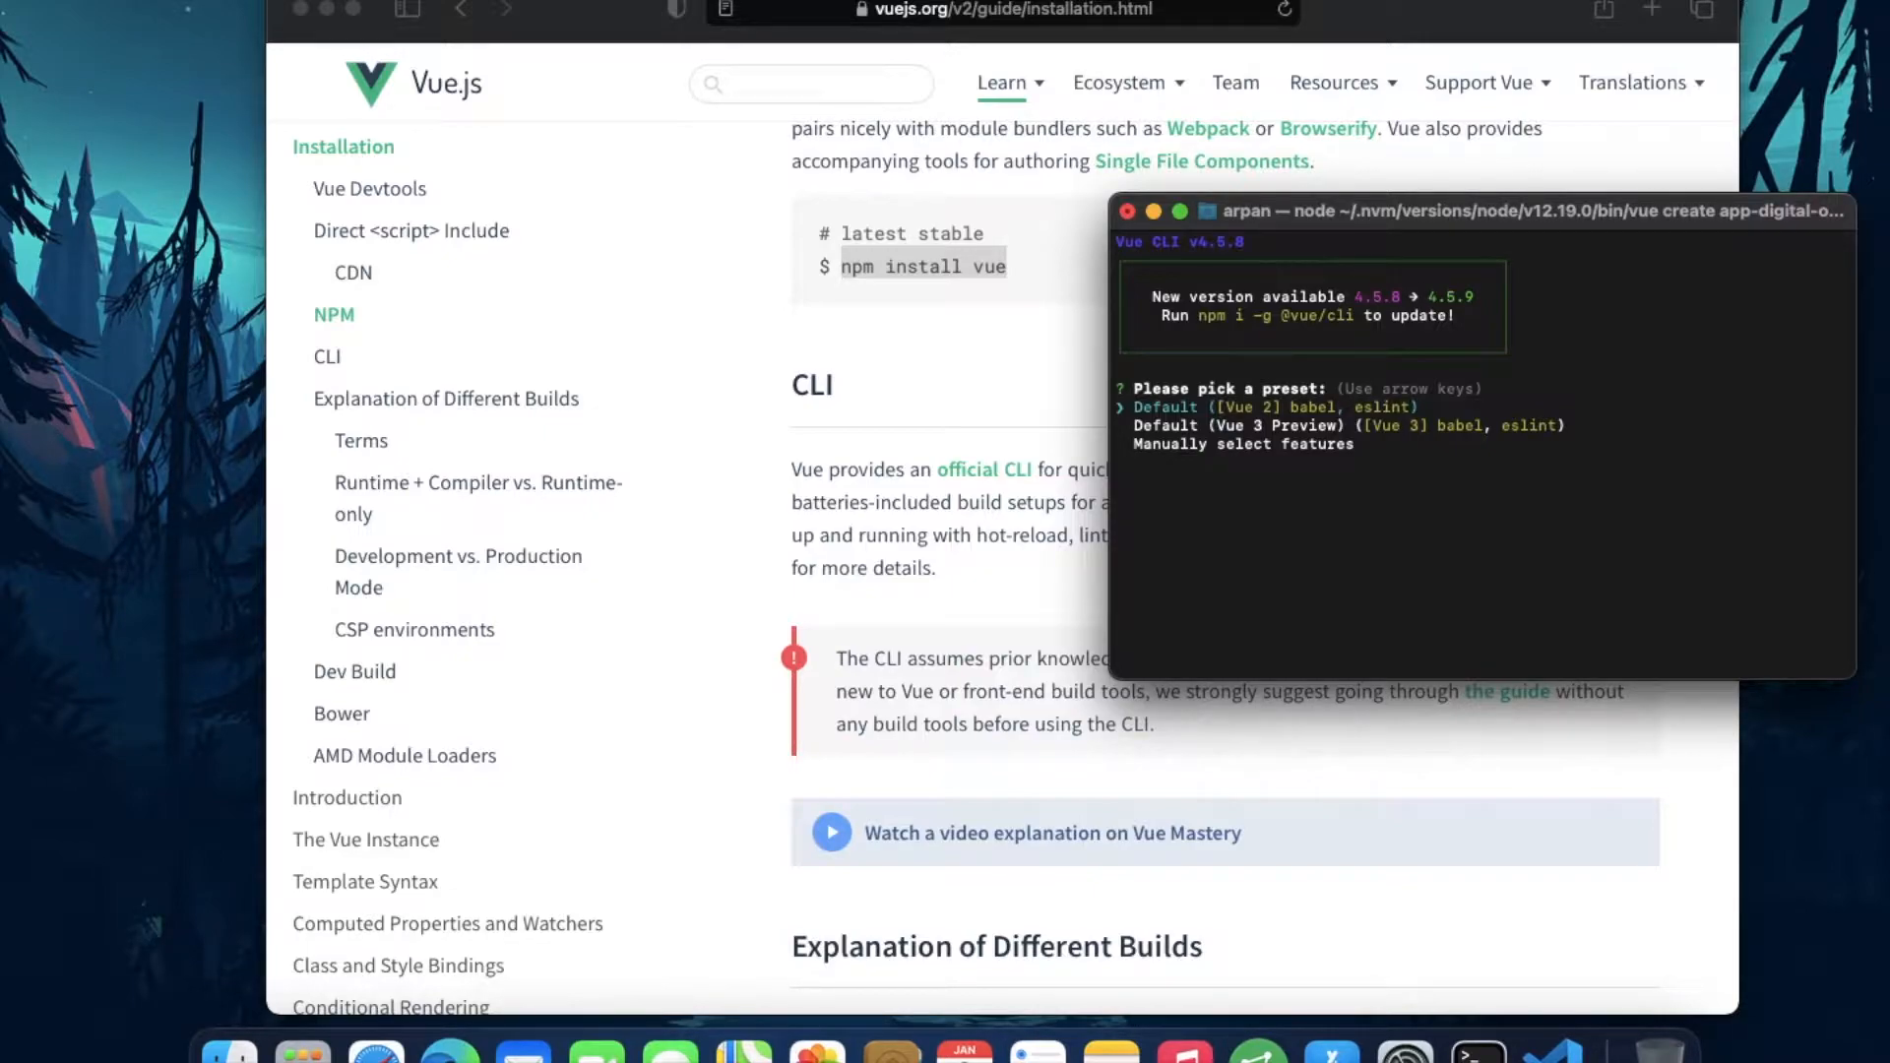
Step: Accept the Default Vue 2 preset and let app-digital-ocean finish generating
key(Return)
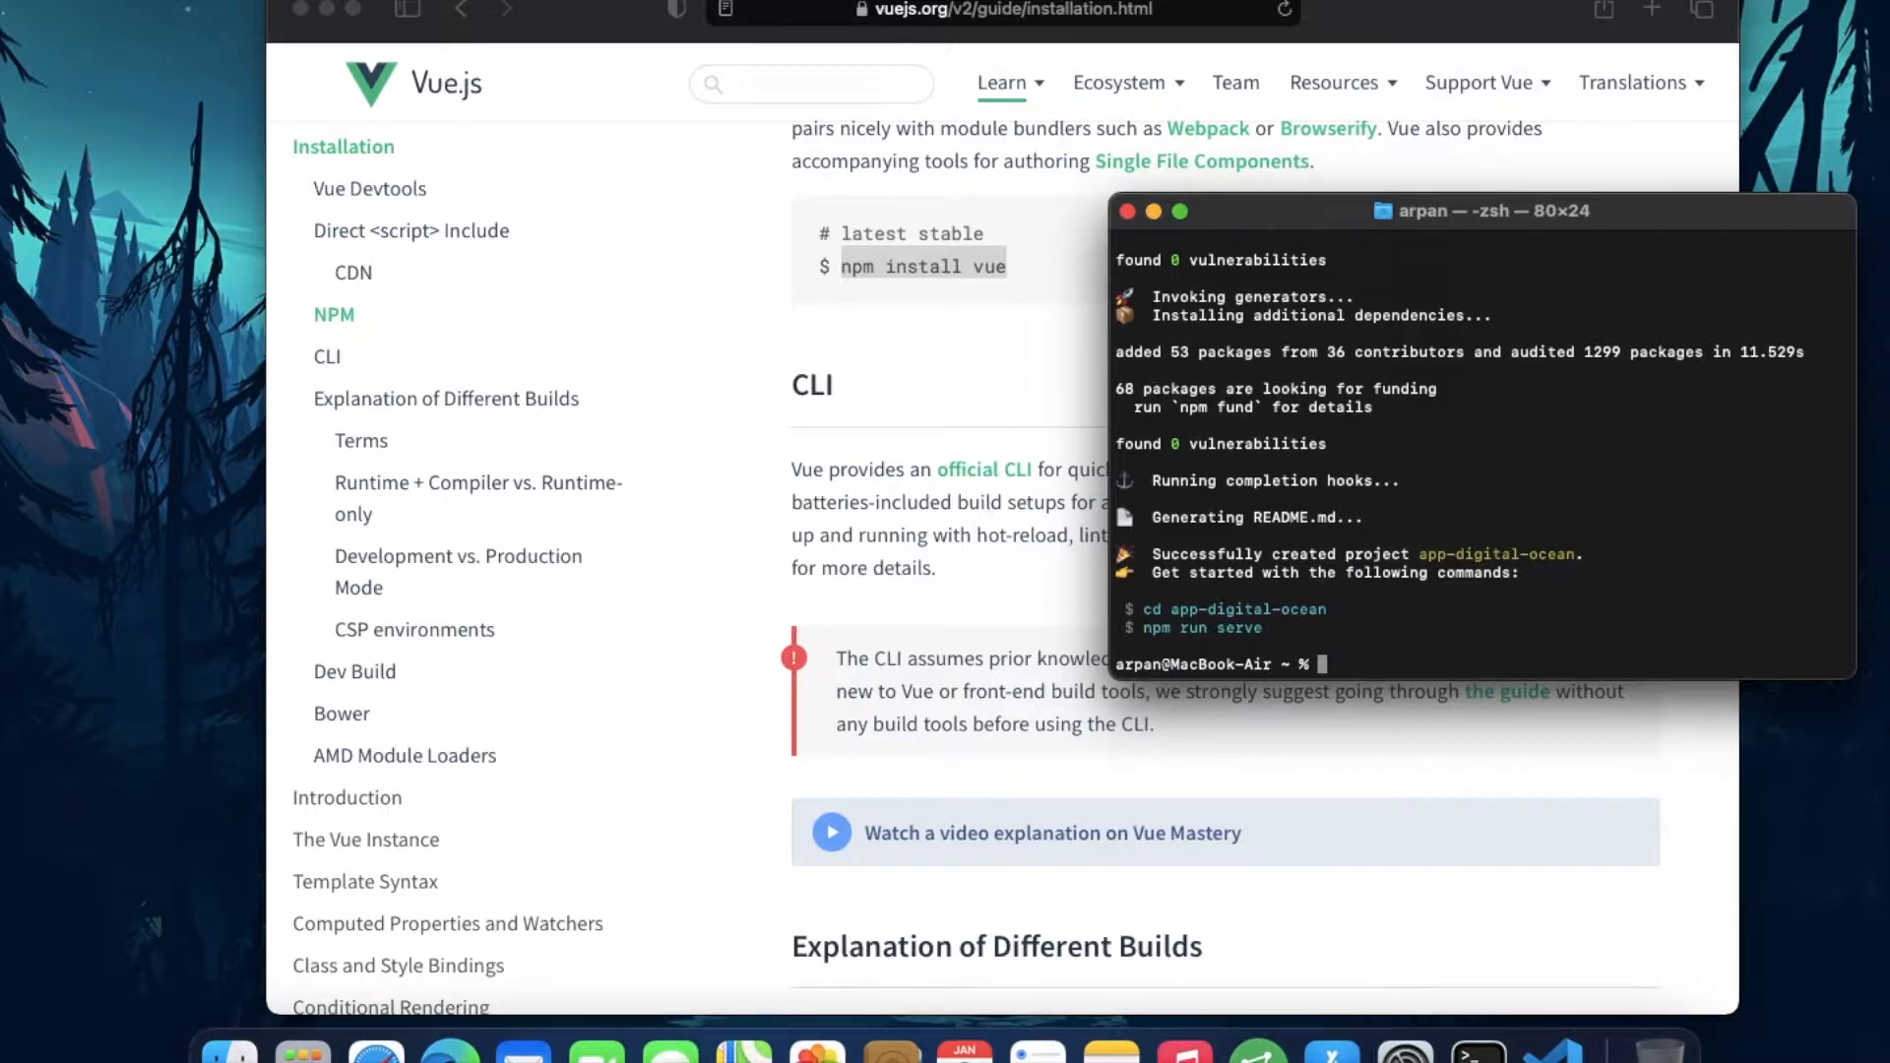
text(cd )
text(app-d)
Step: Enter the app-digital-ocean folder and start the dev server with 'npm run serve'
key(Tab)
key(Return)
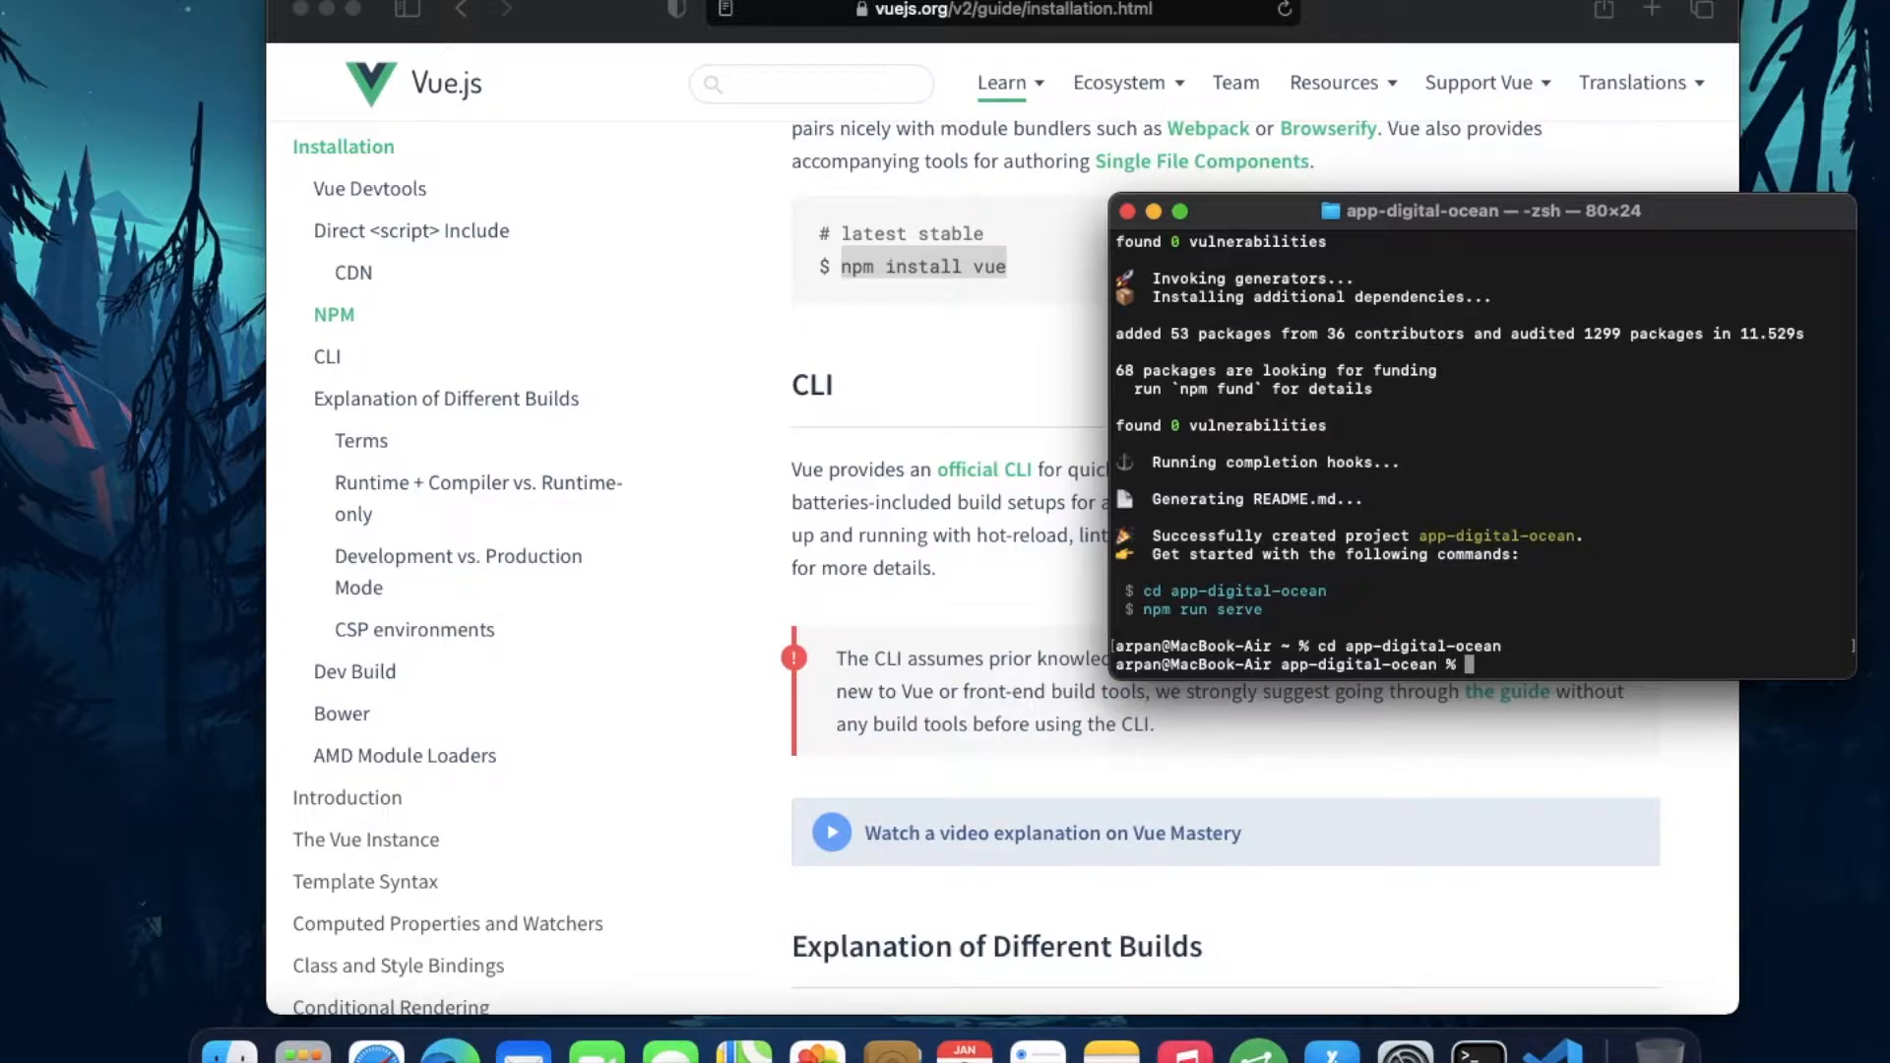
text(npm )
text(run serve)
key(Return)
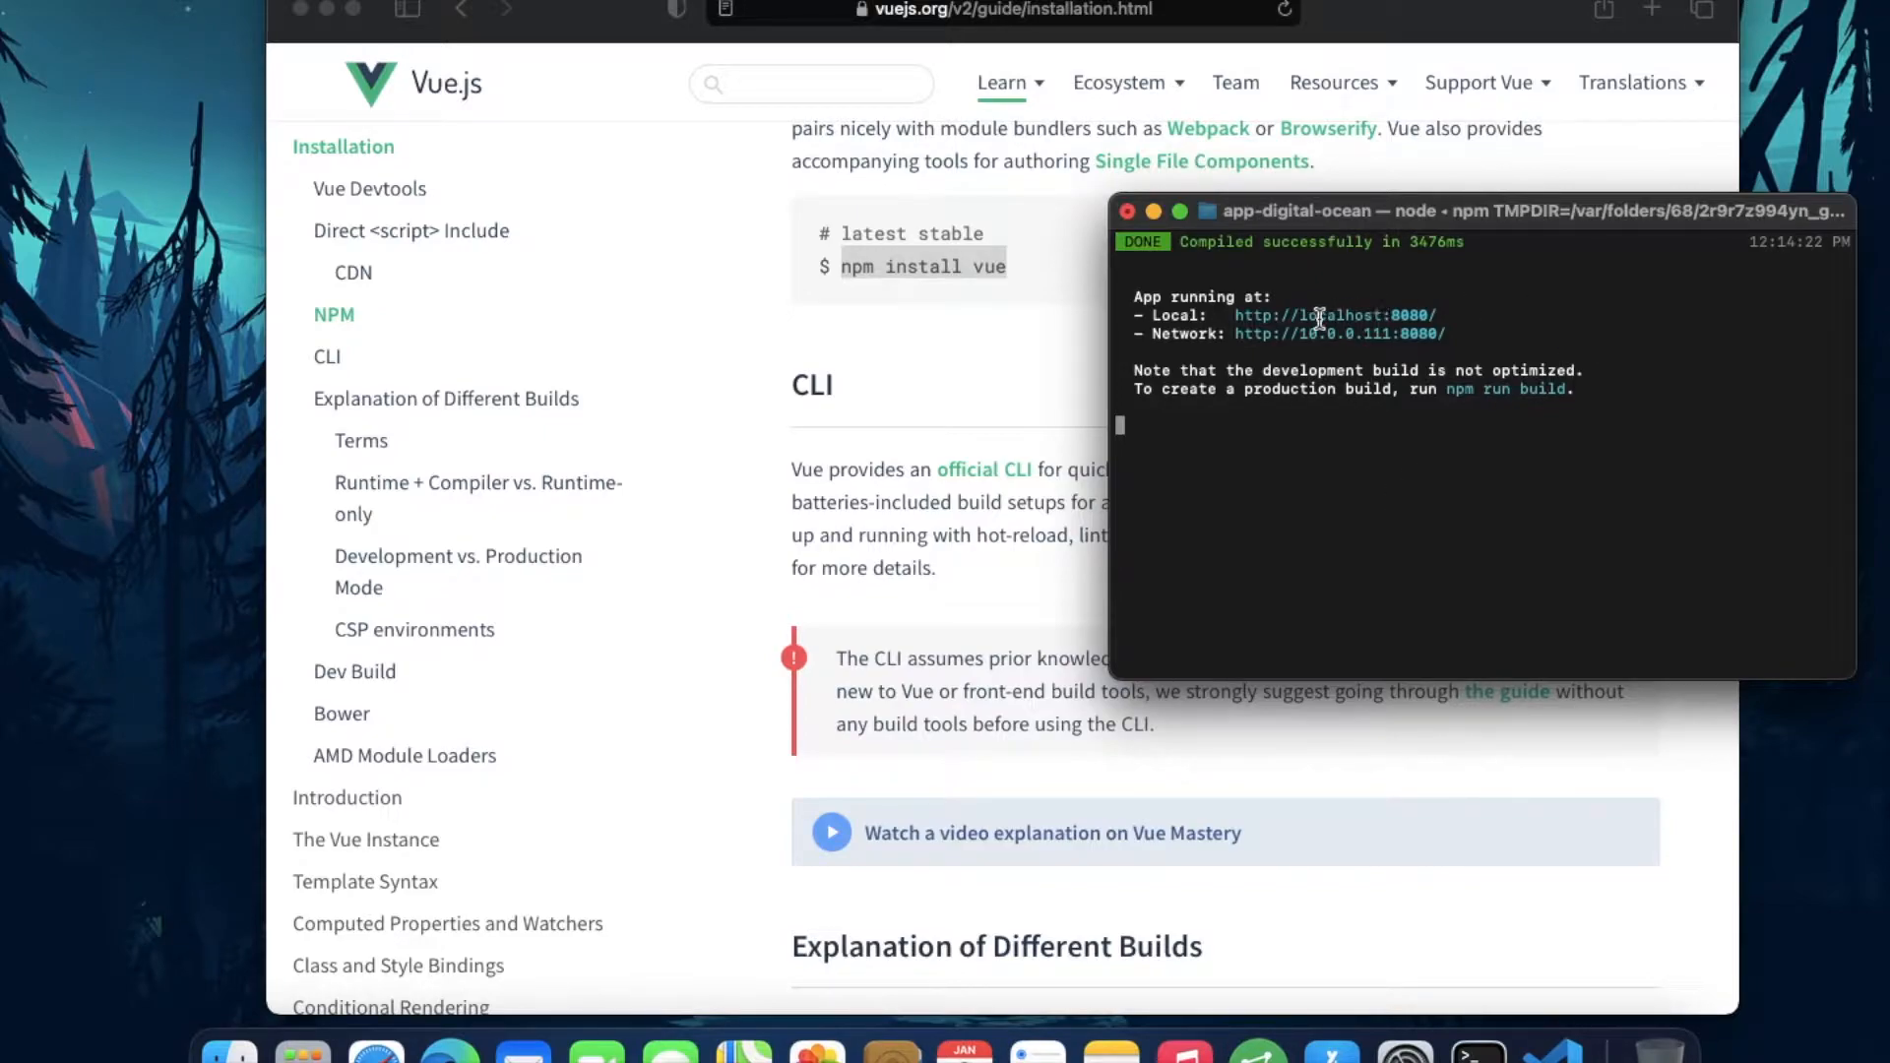
Step: Load the local Vue app's welcome page at localhost:8080 in a new tab
click(1656, 10)
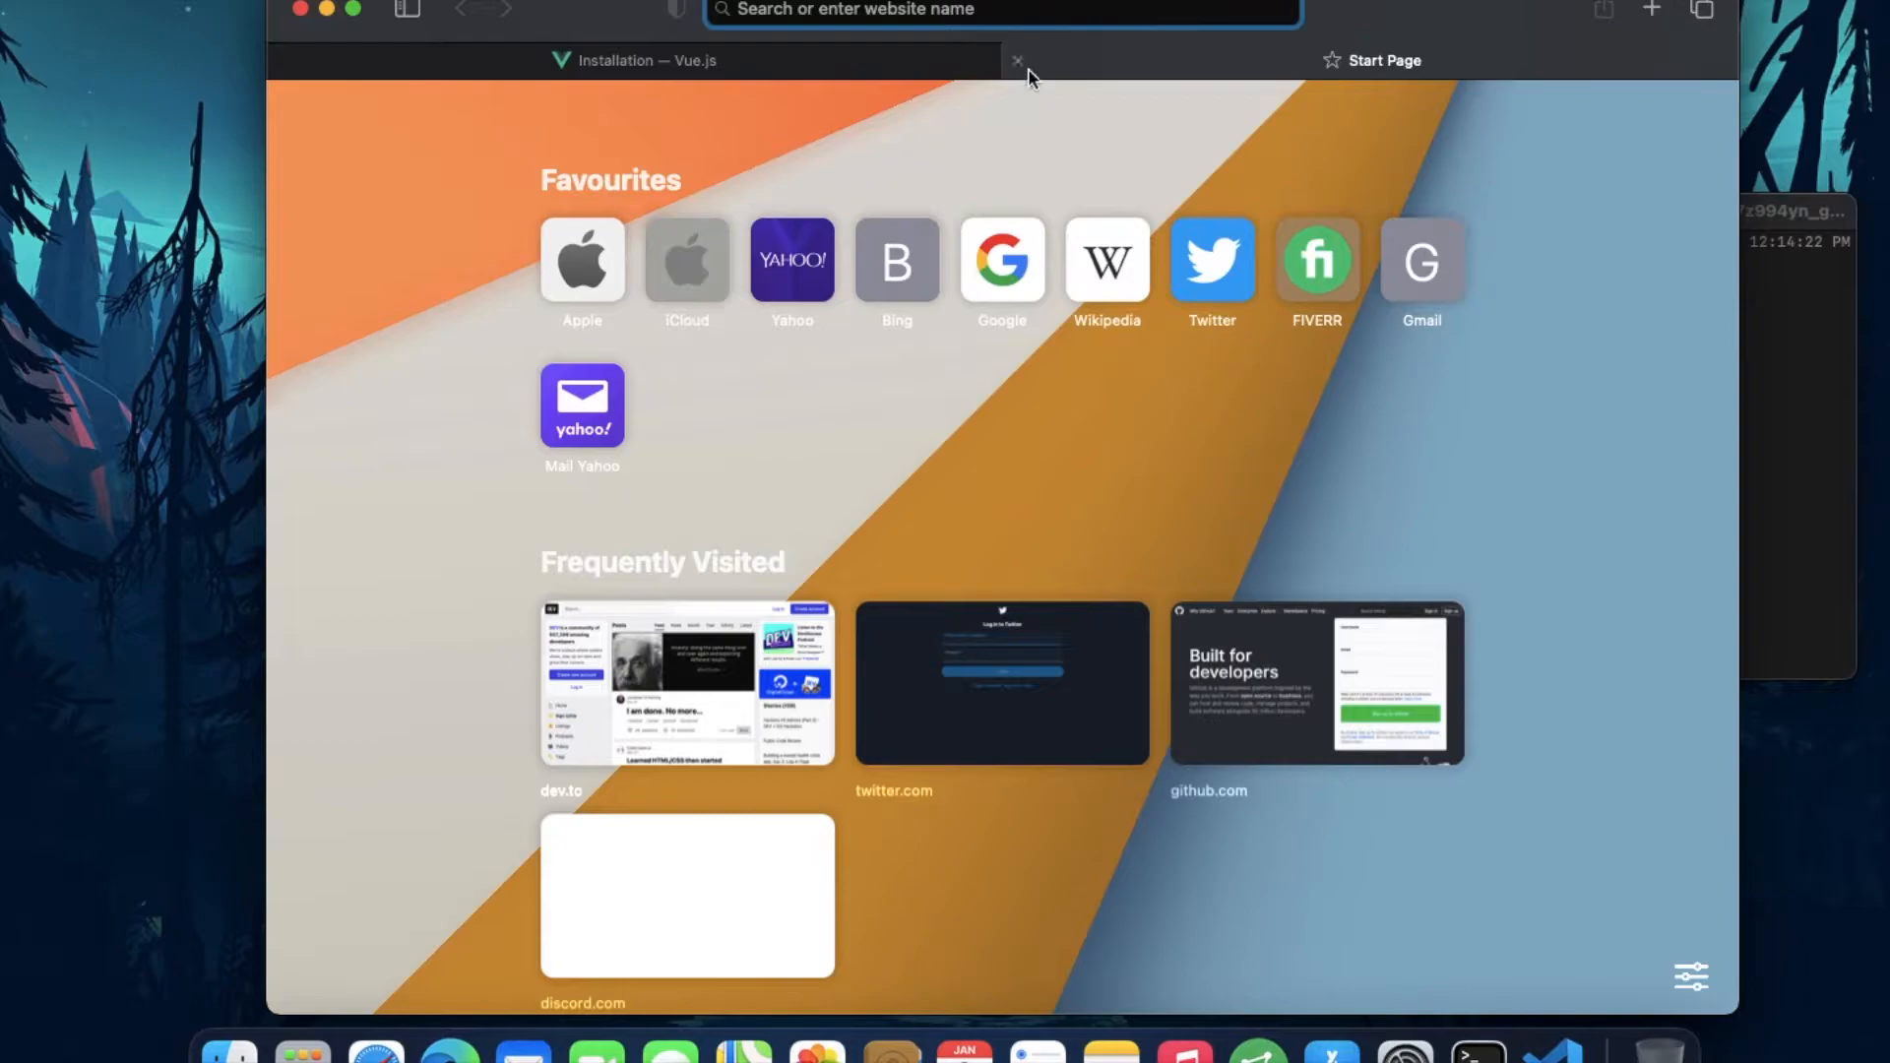
text(loca)
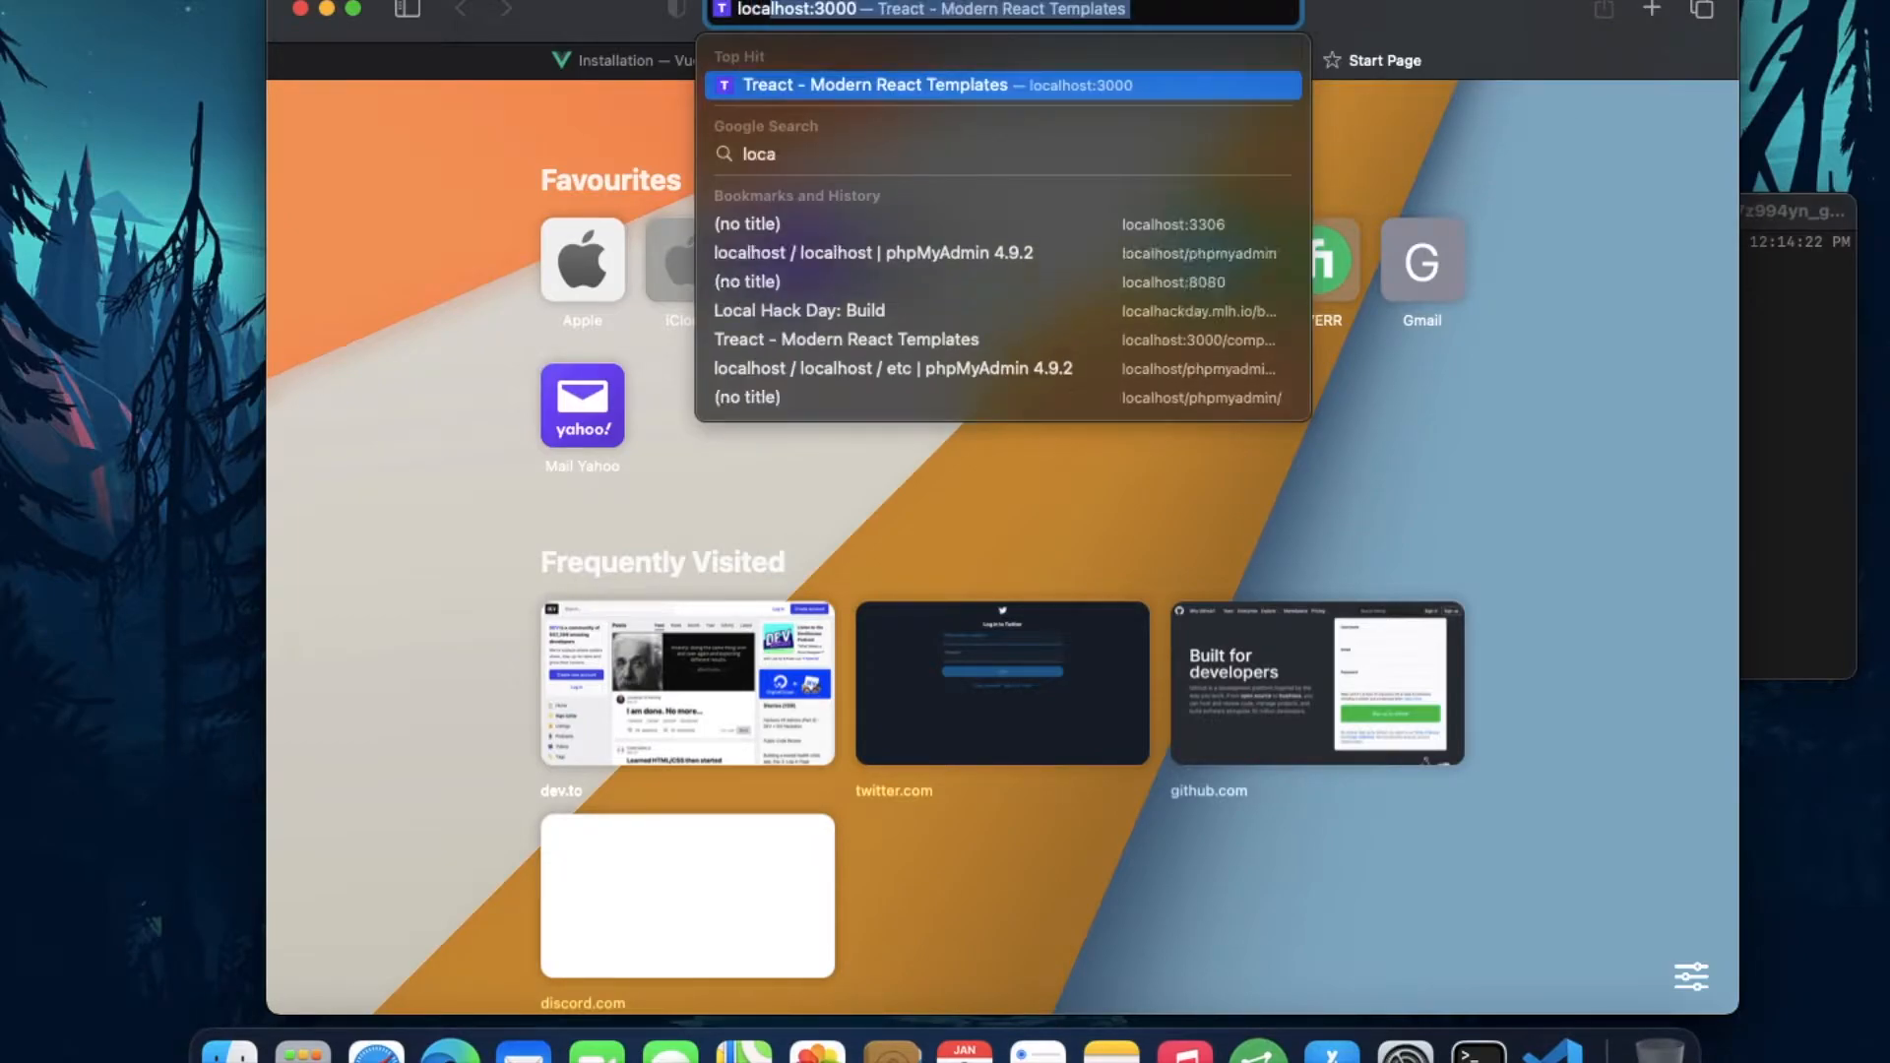
text(host:)
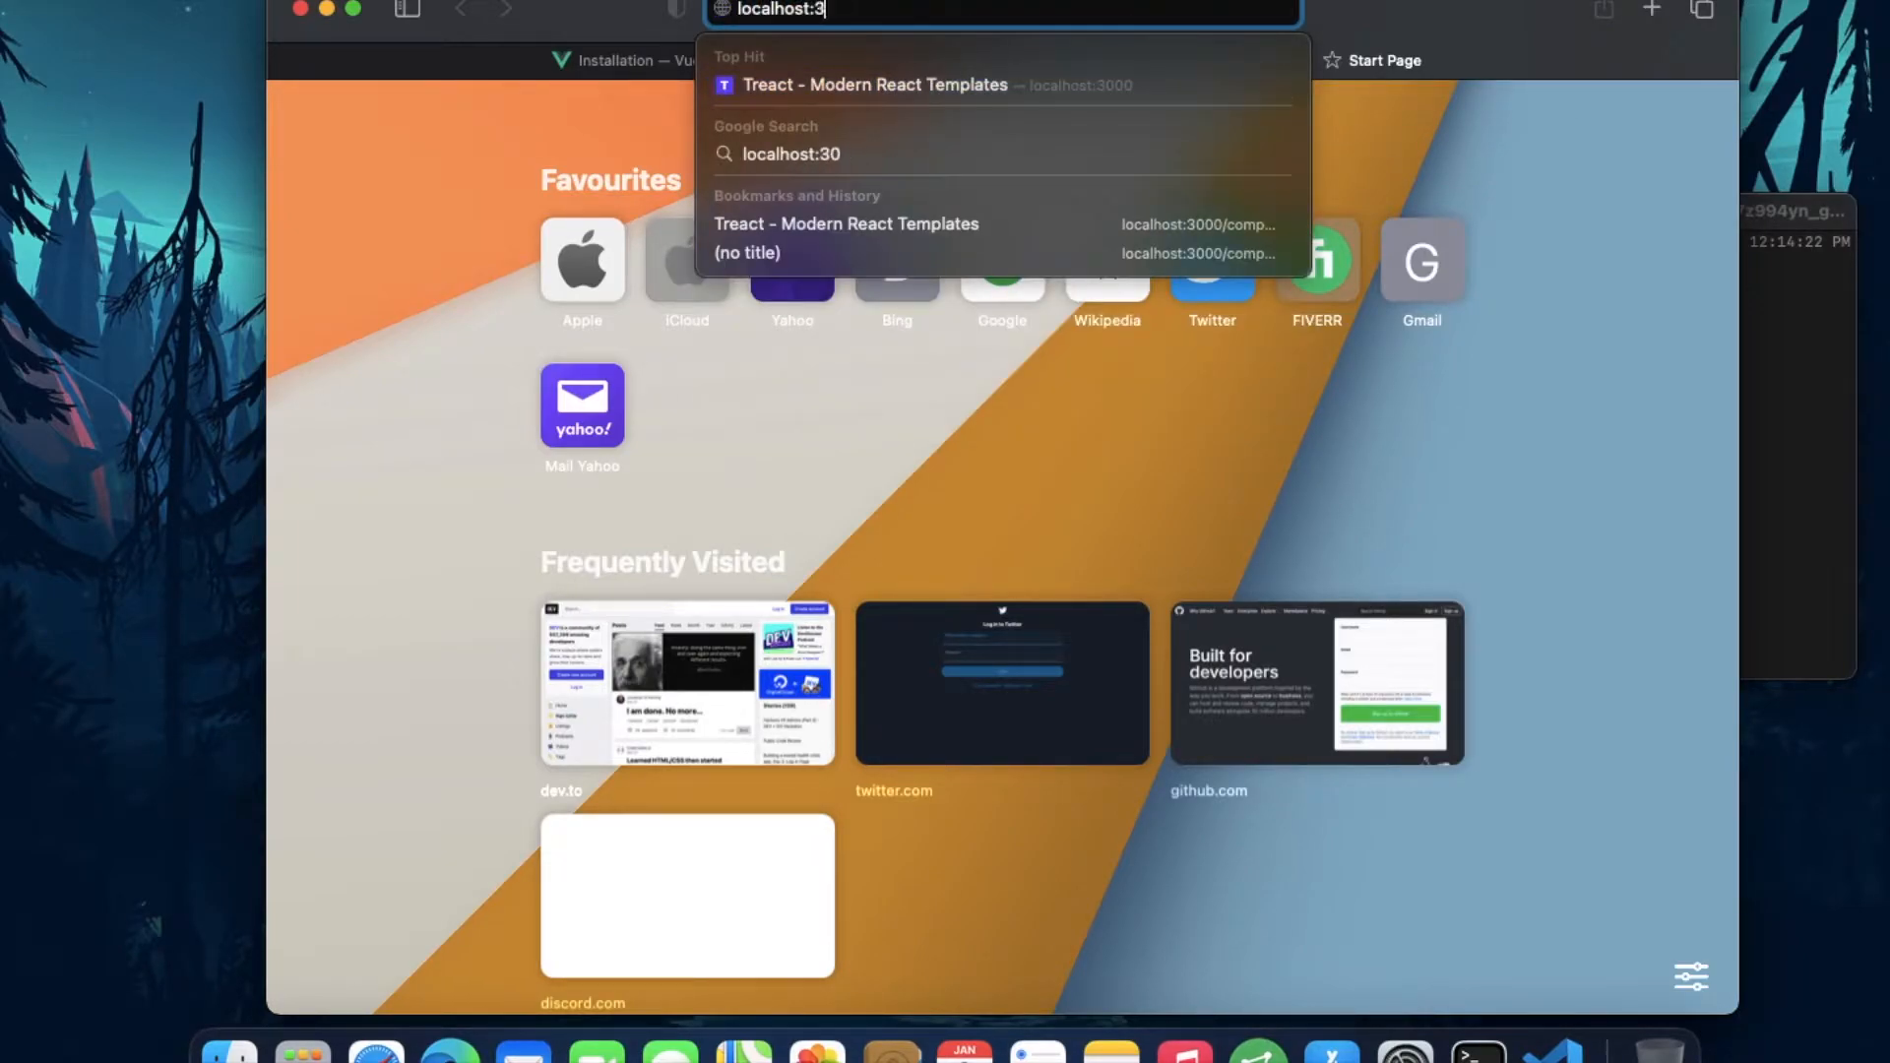
text(8080)
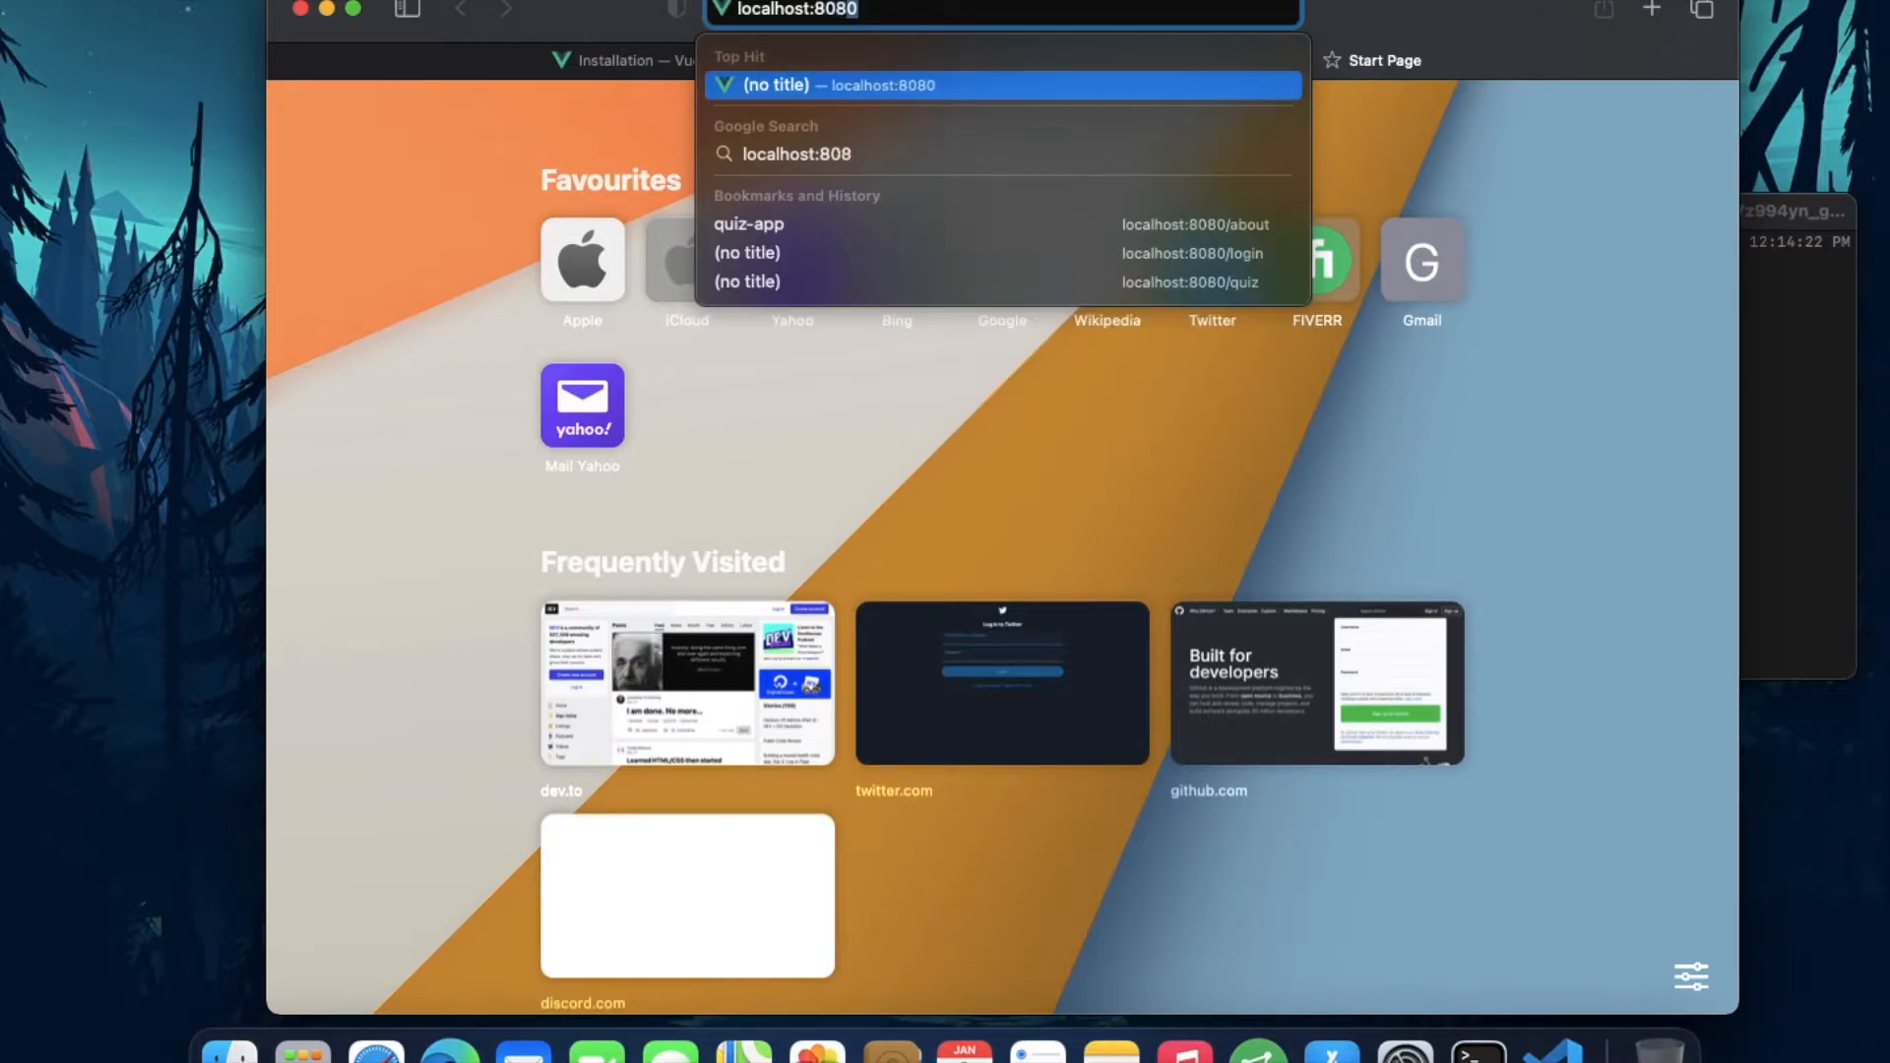
key(Return)
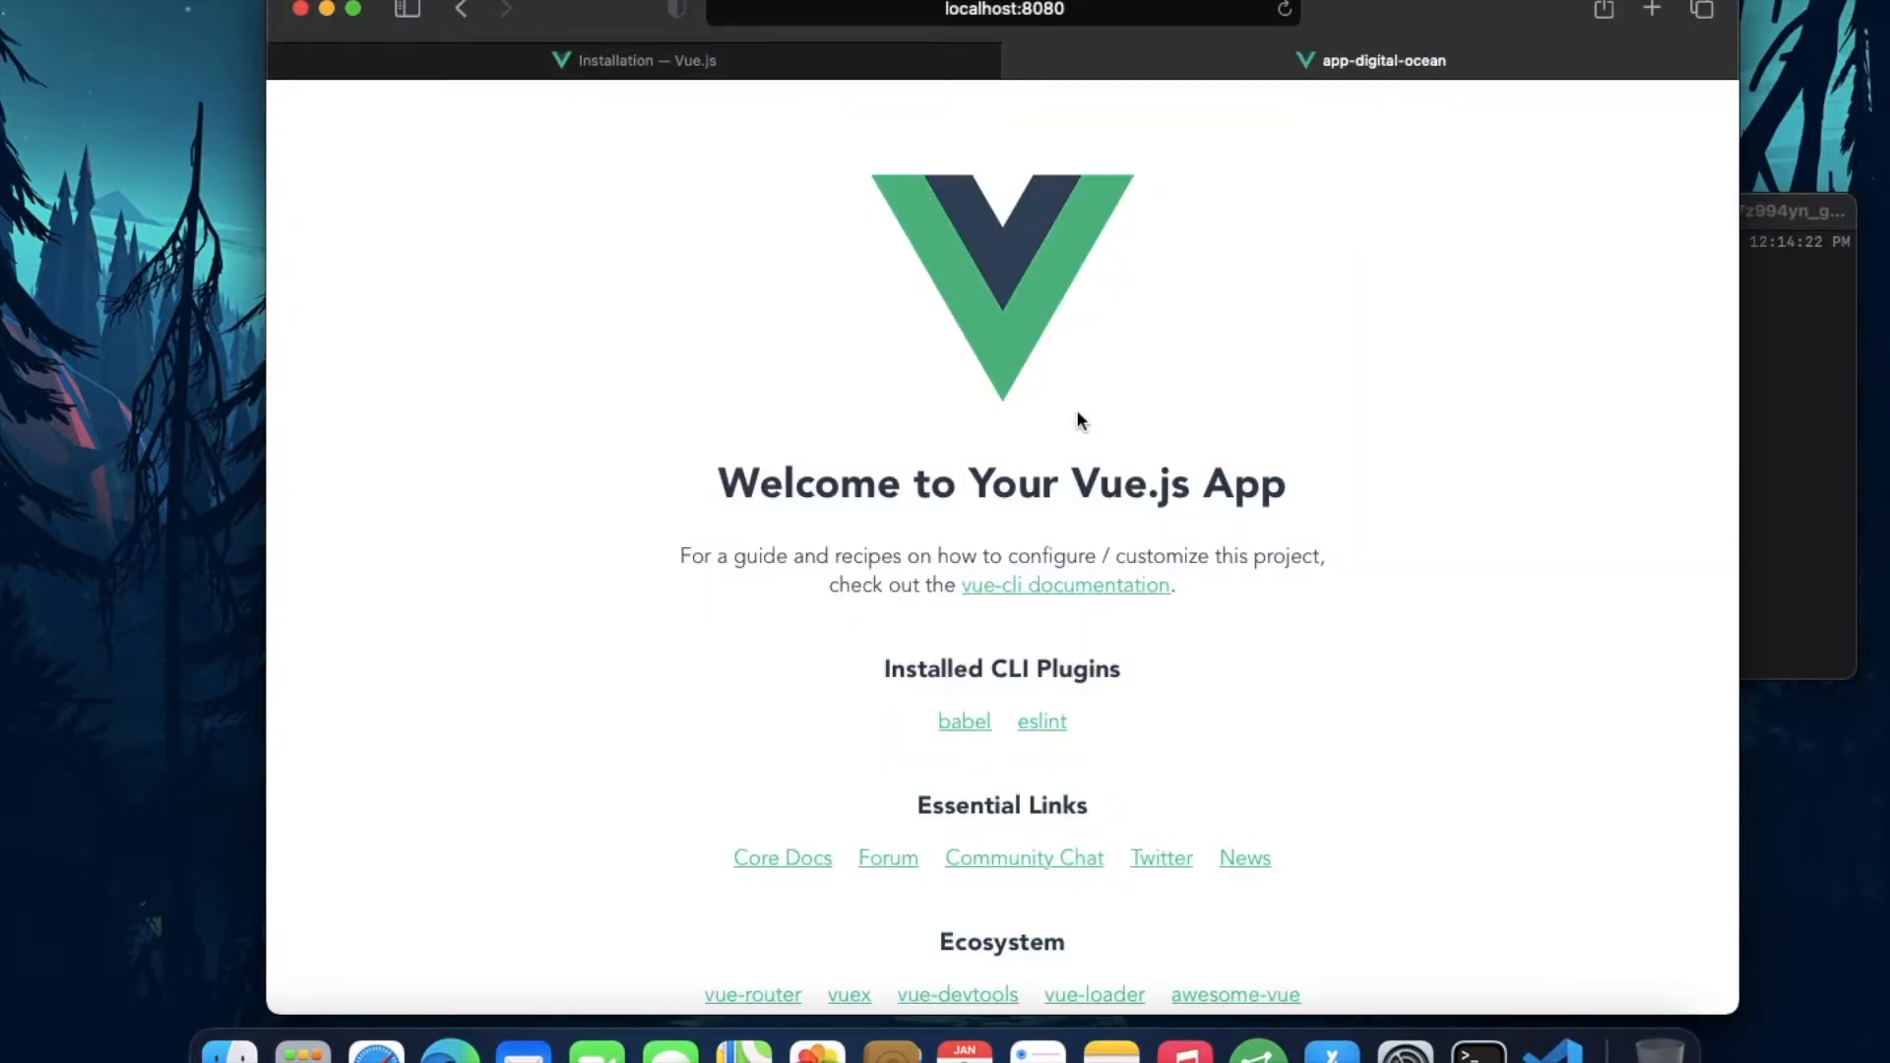
scroll(1043, 503, down, 2)
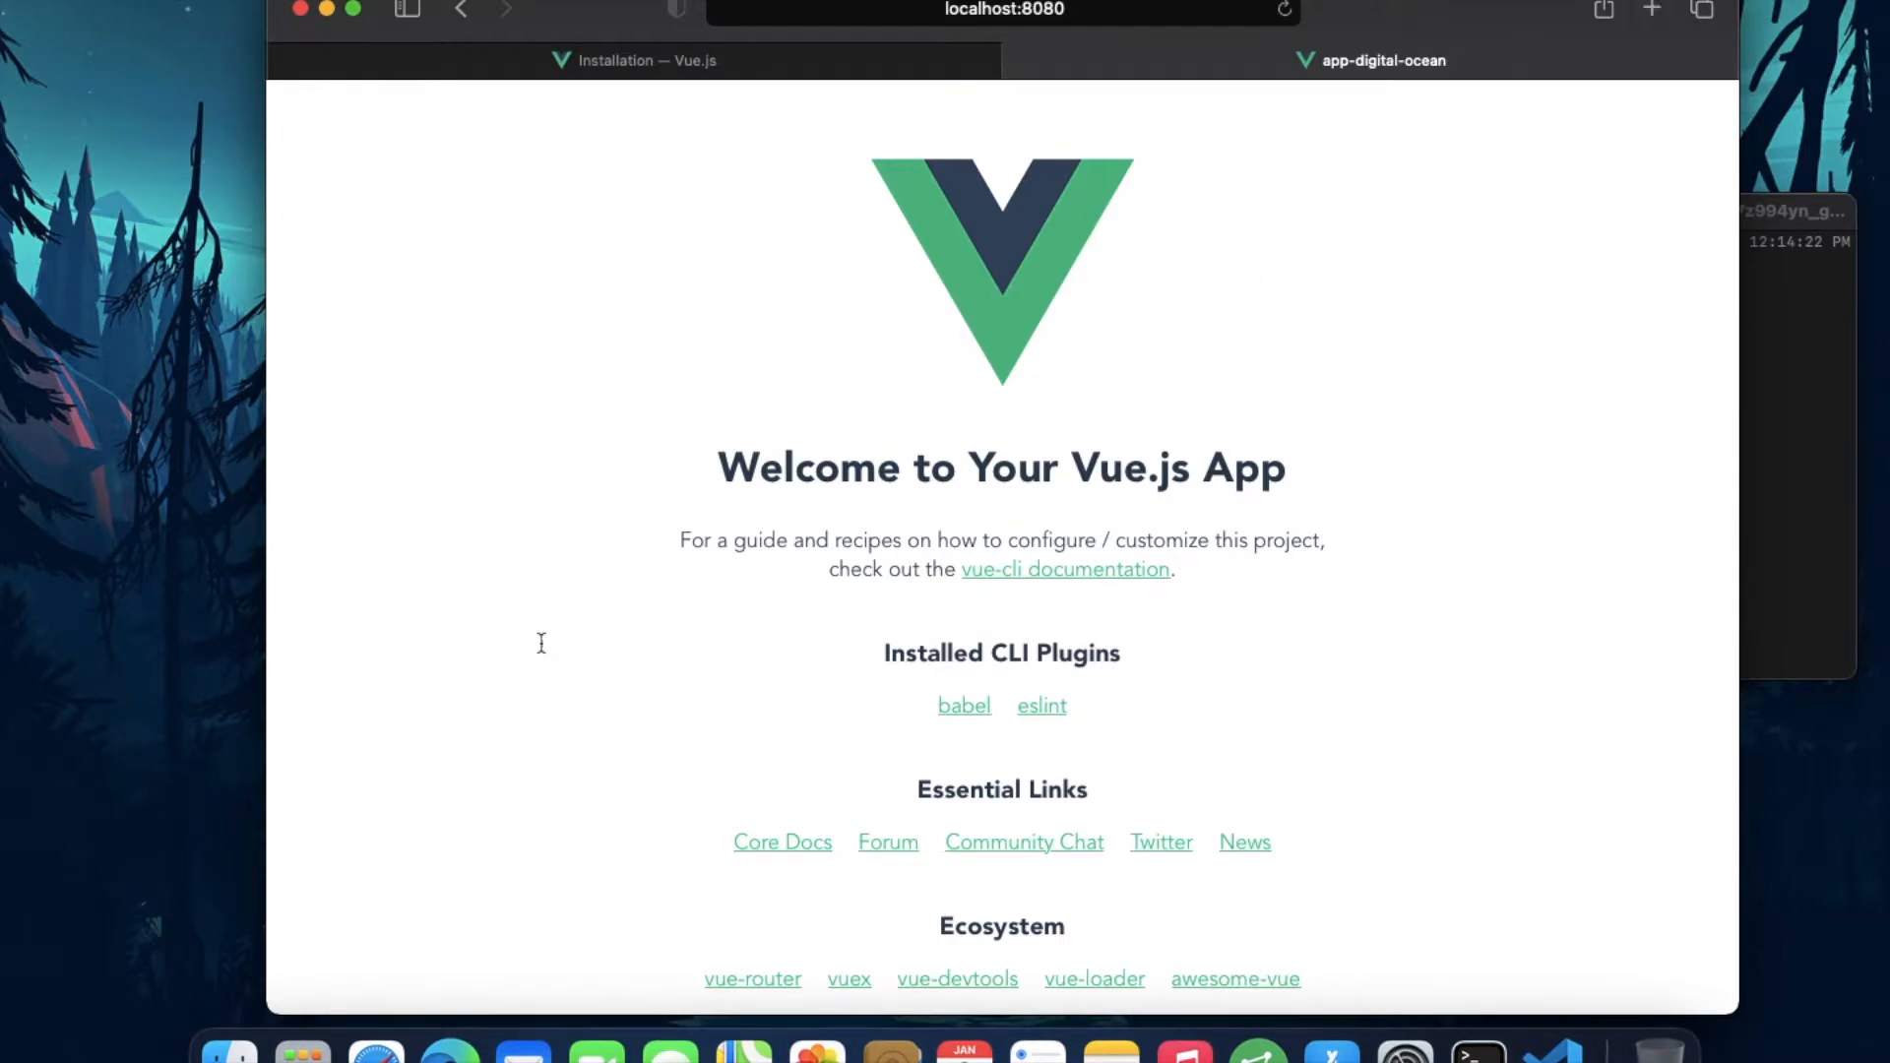
Step: Load digitalocean.com in a new Safari window and go to the sign-in page
right_click(378, 1051)
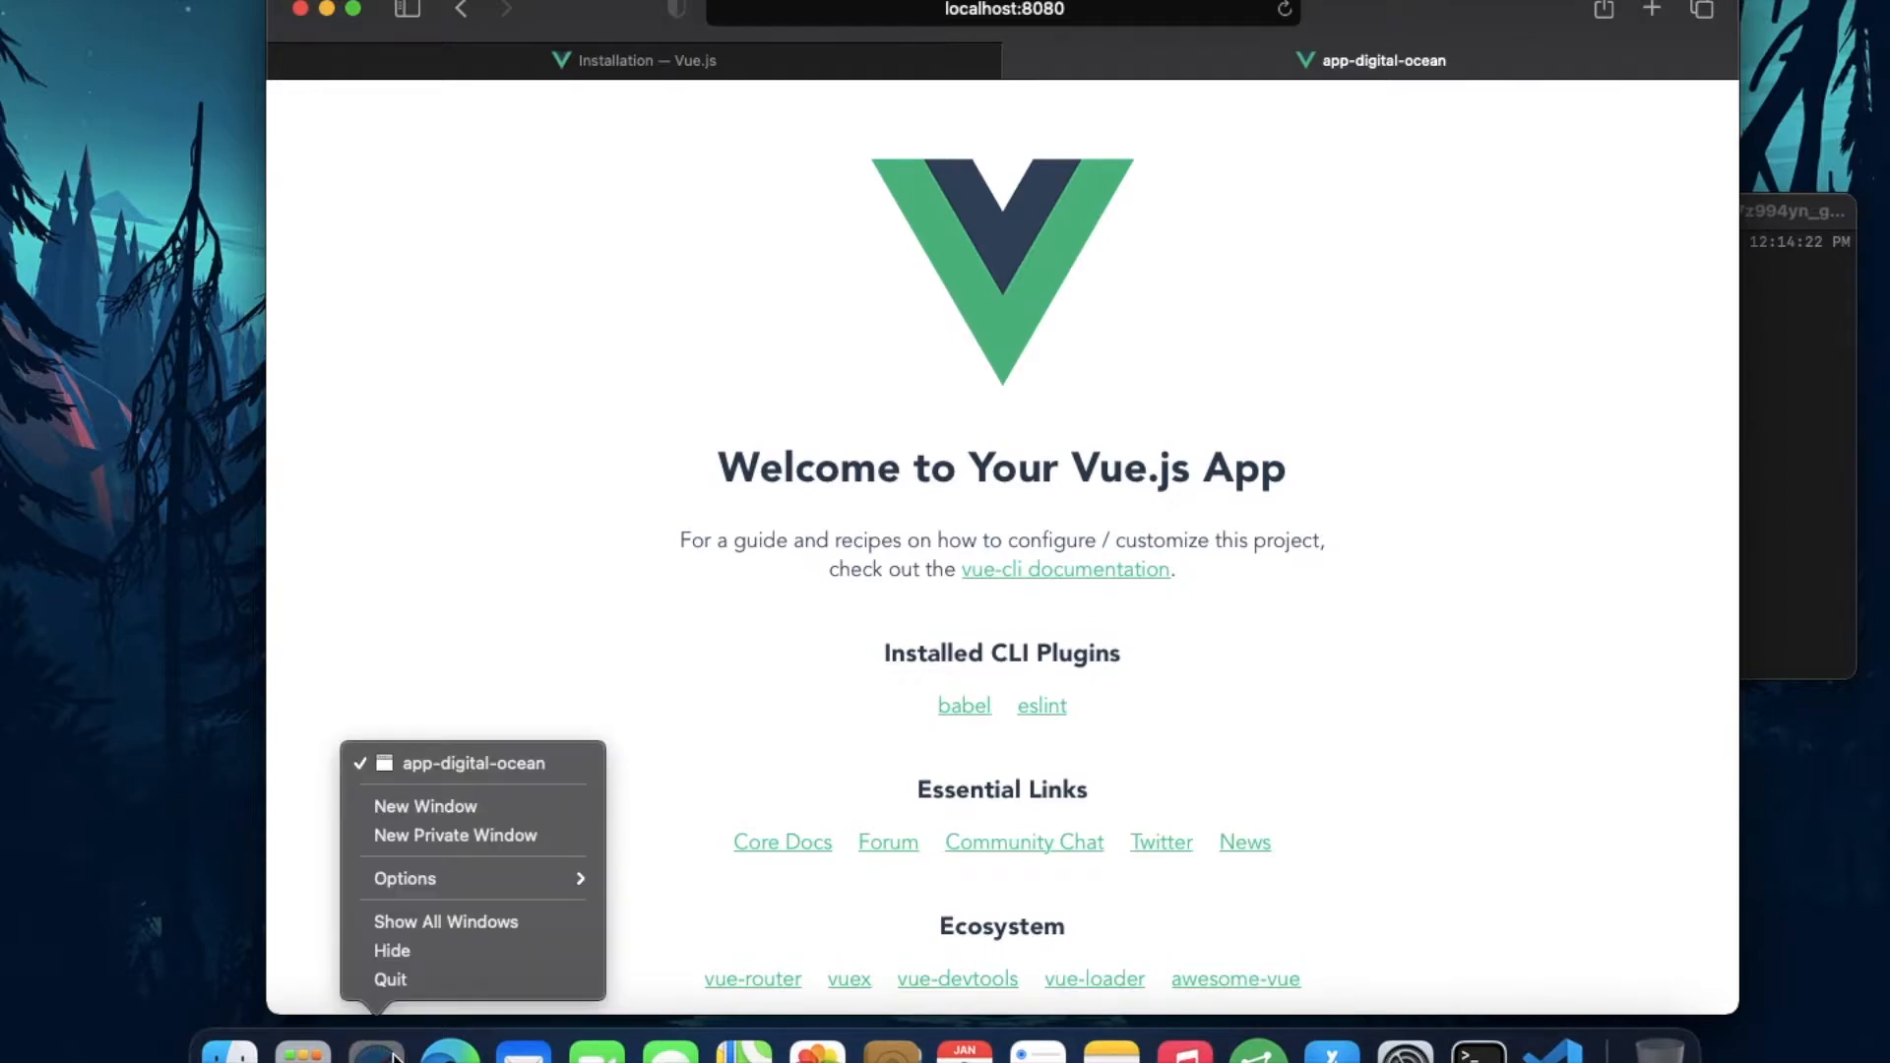
click(456, 804)
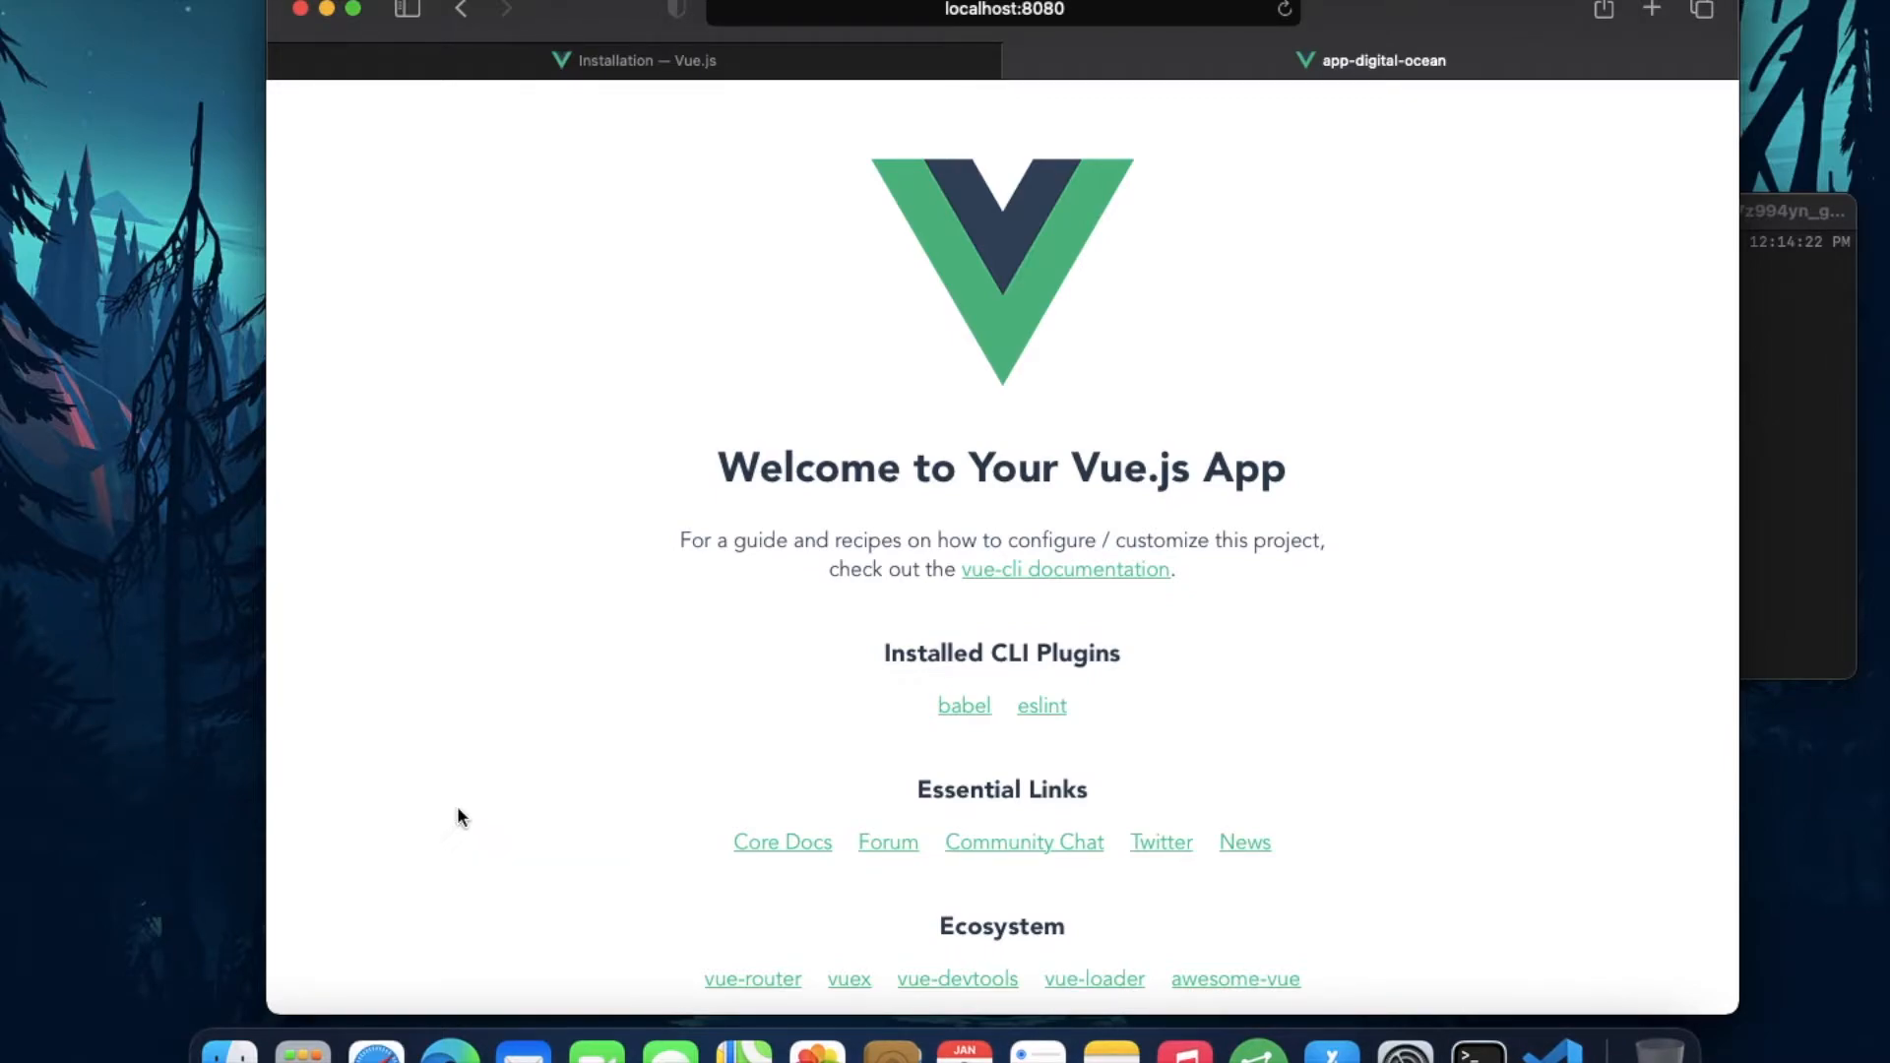
text(di)
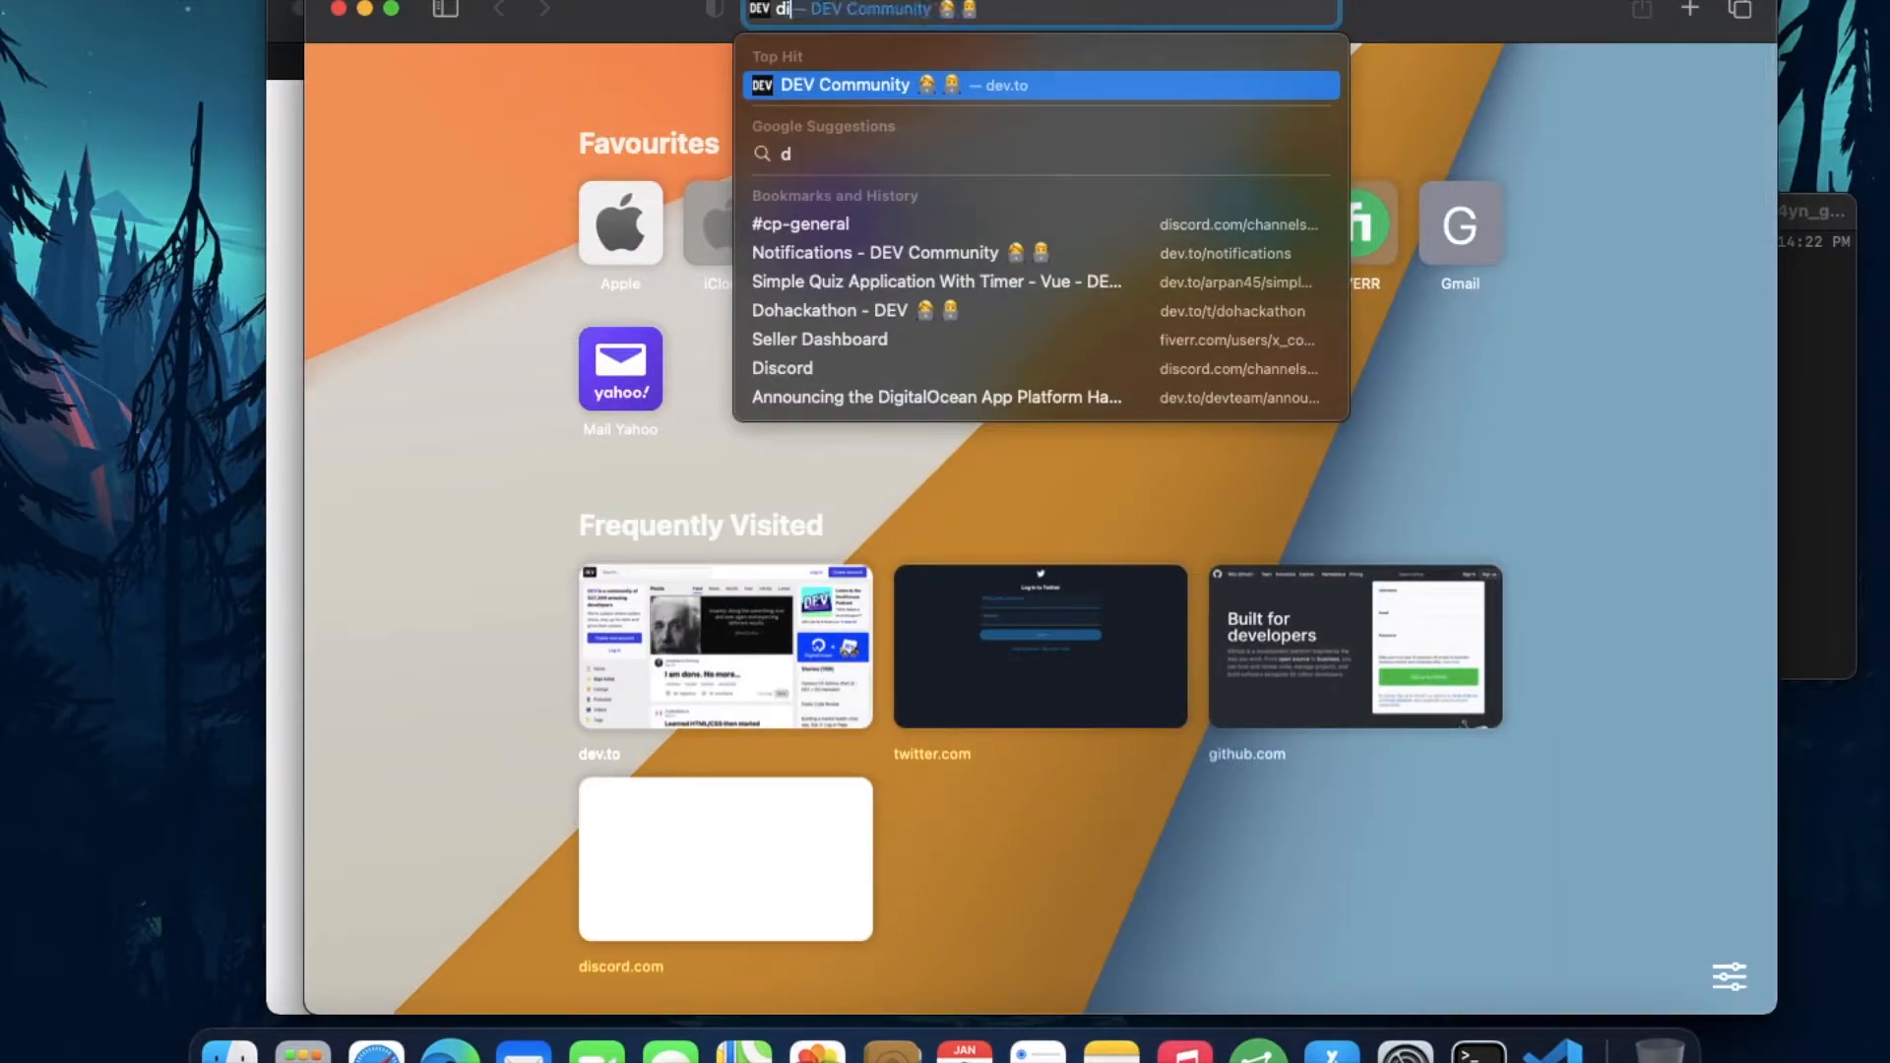
text(gitalocean.com)
key(Return)
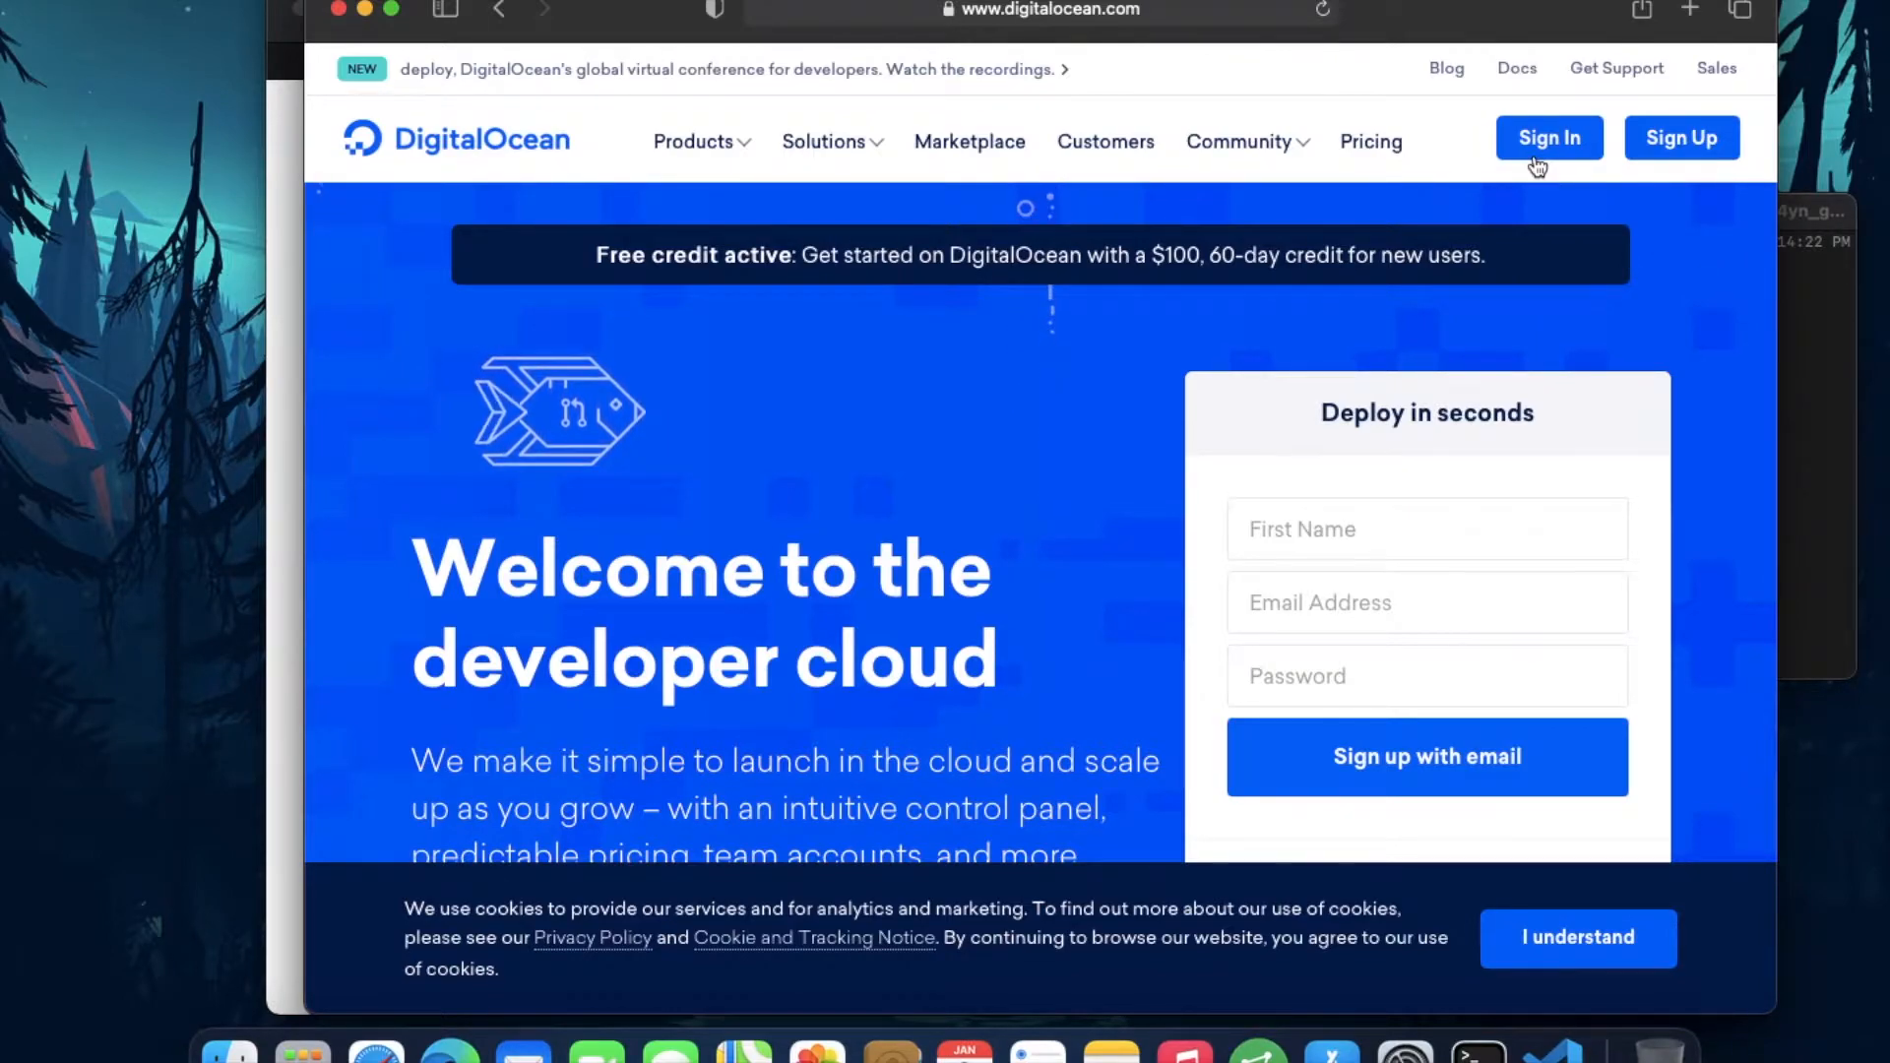
click(1550, 139)
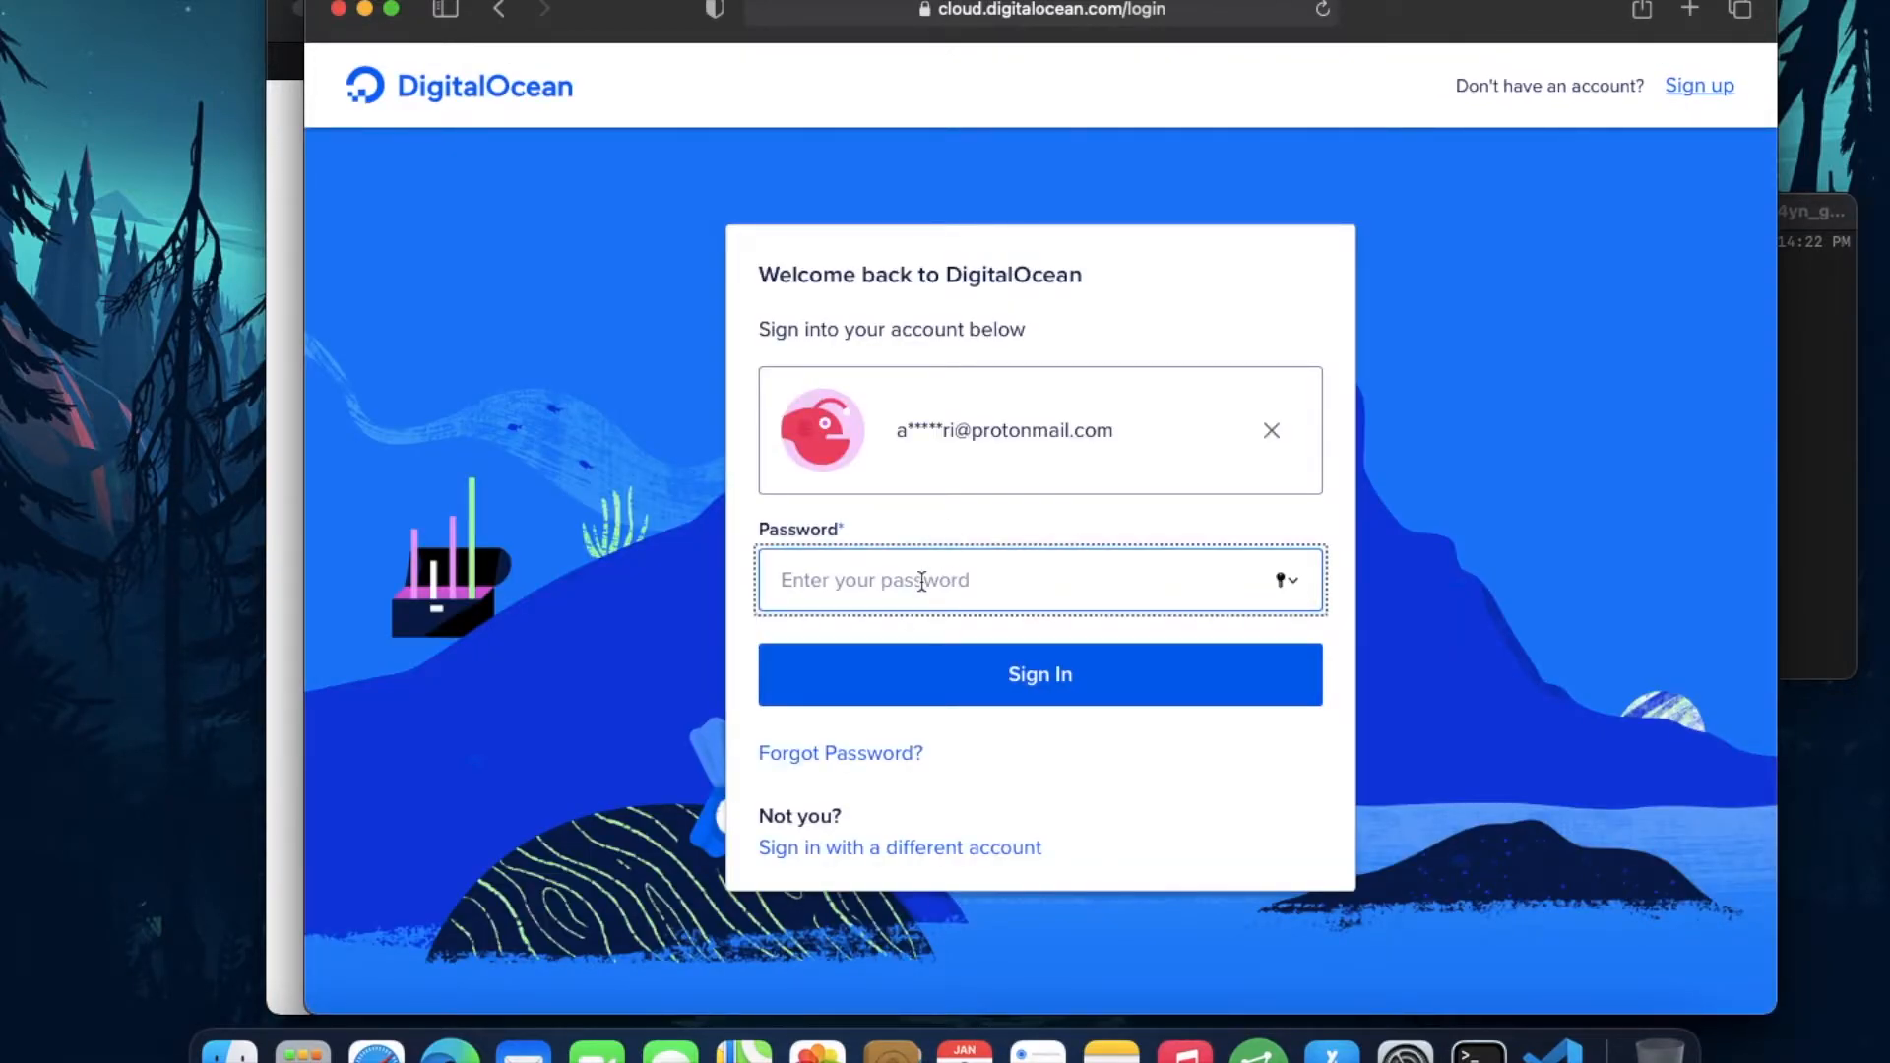
text(•••••)
text(••)
Step: Sign in to DigitalOcean with the account password, declining to save it
key(Return)
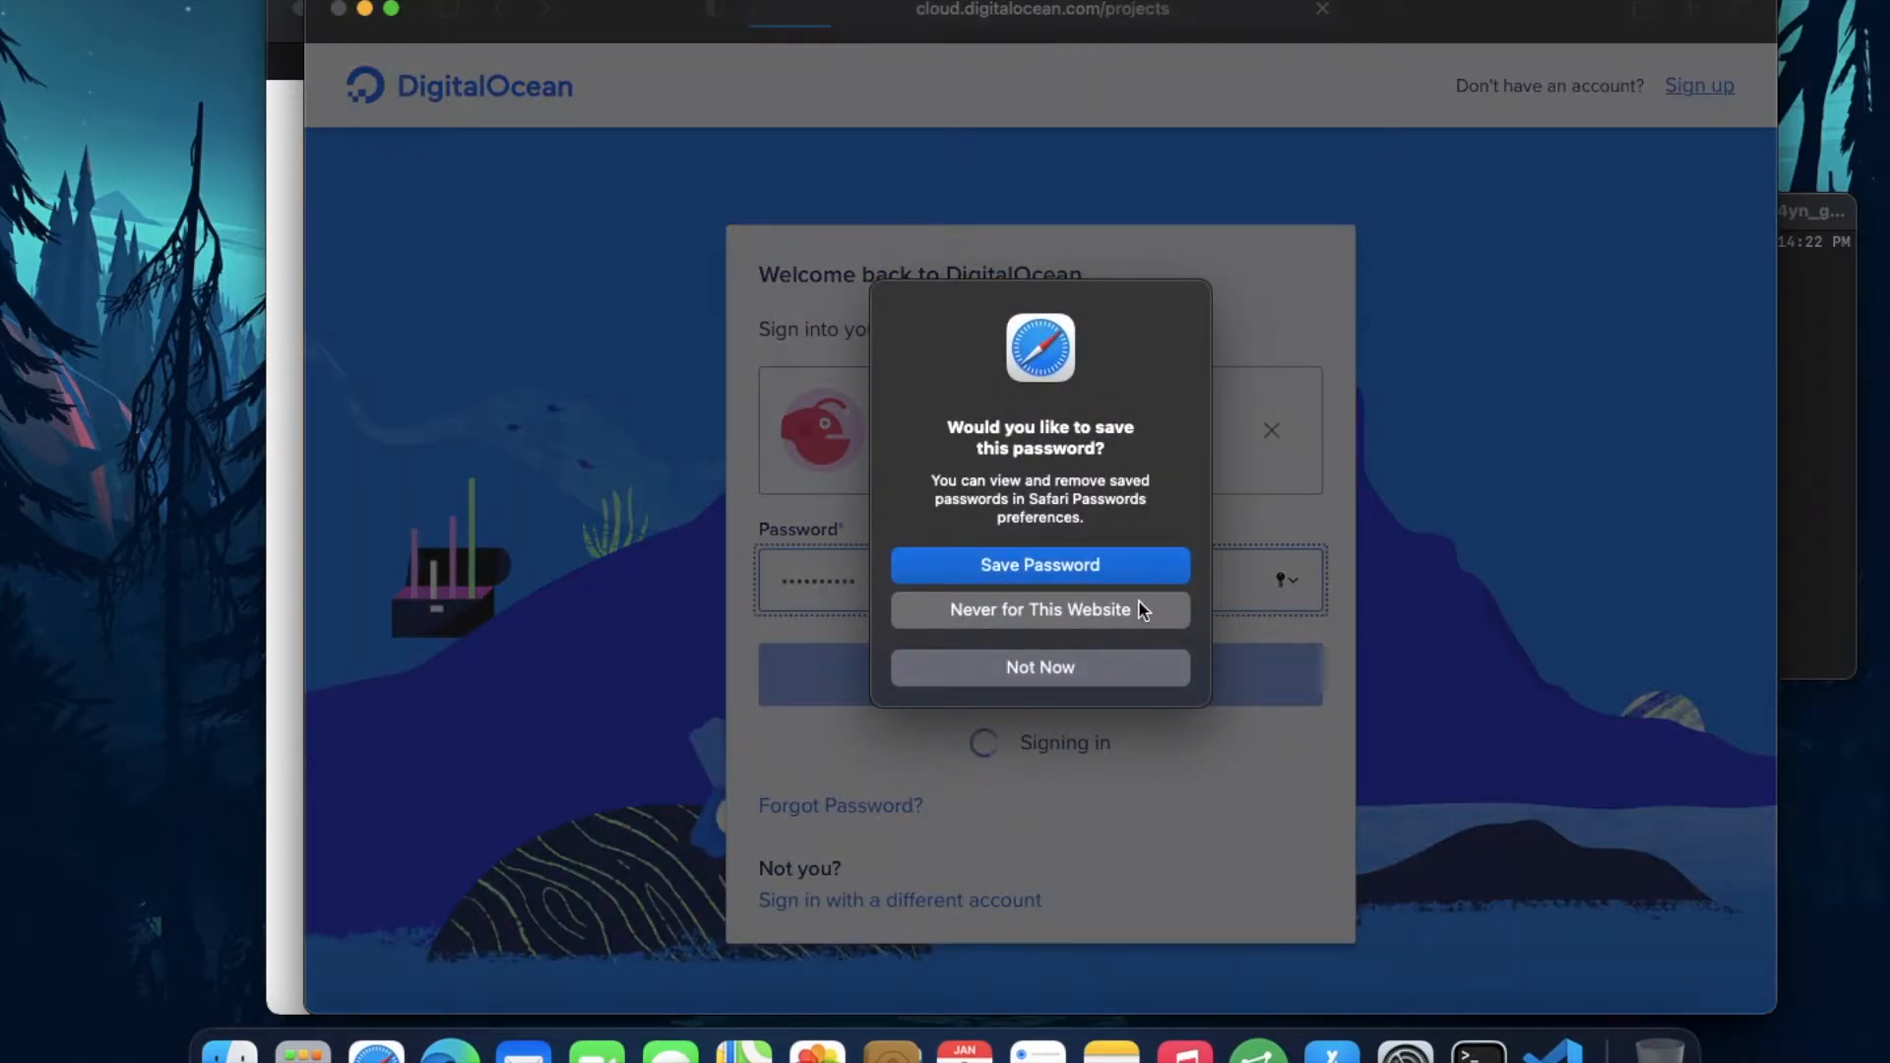
click(1137, 609)
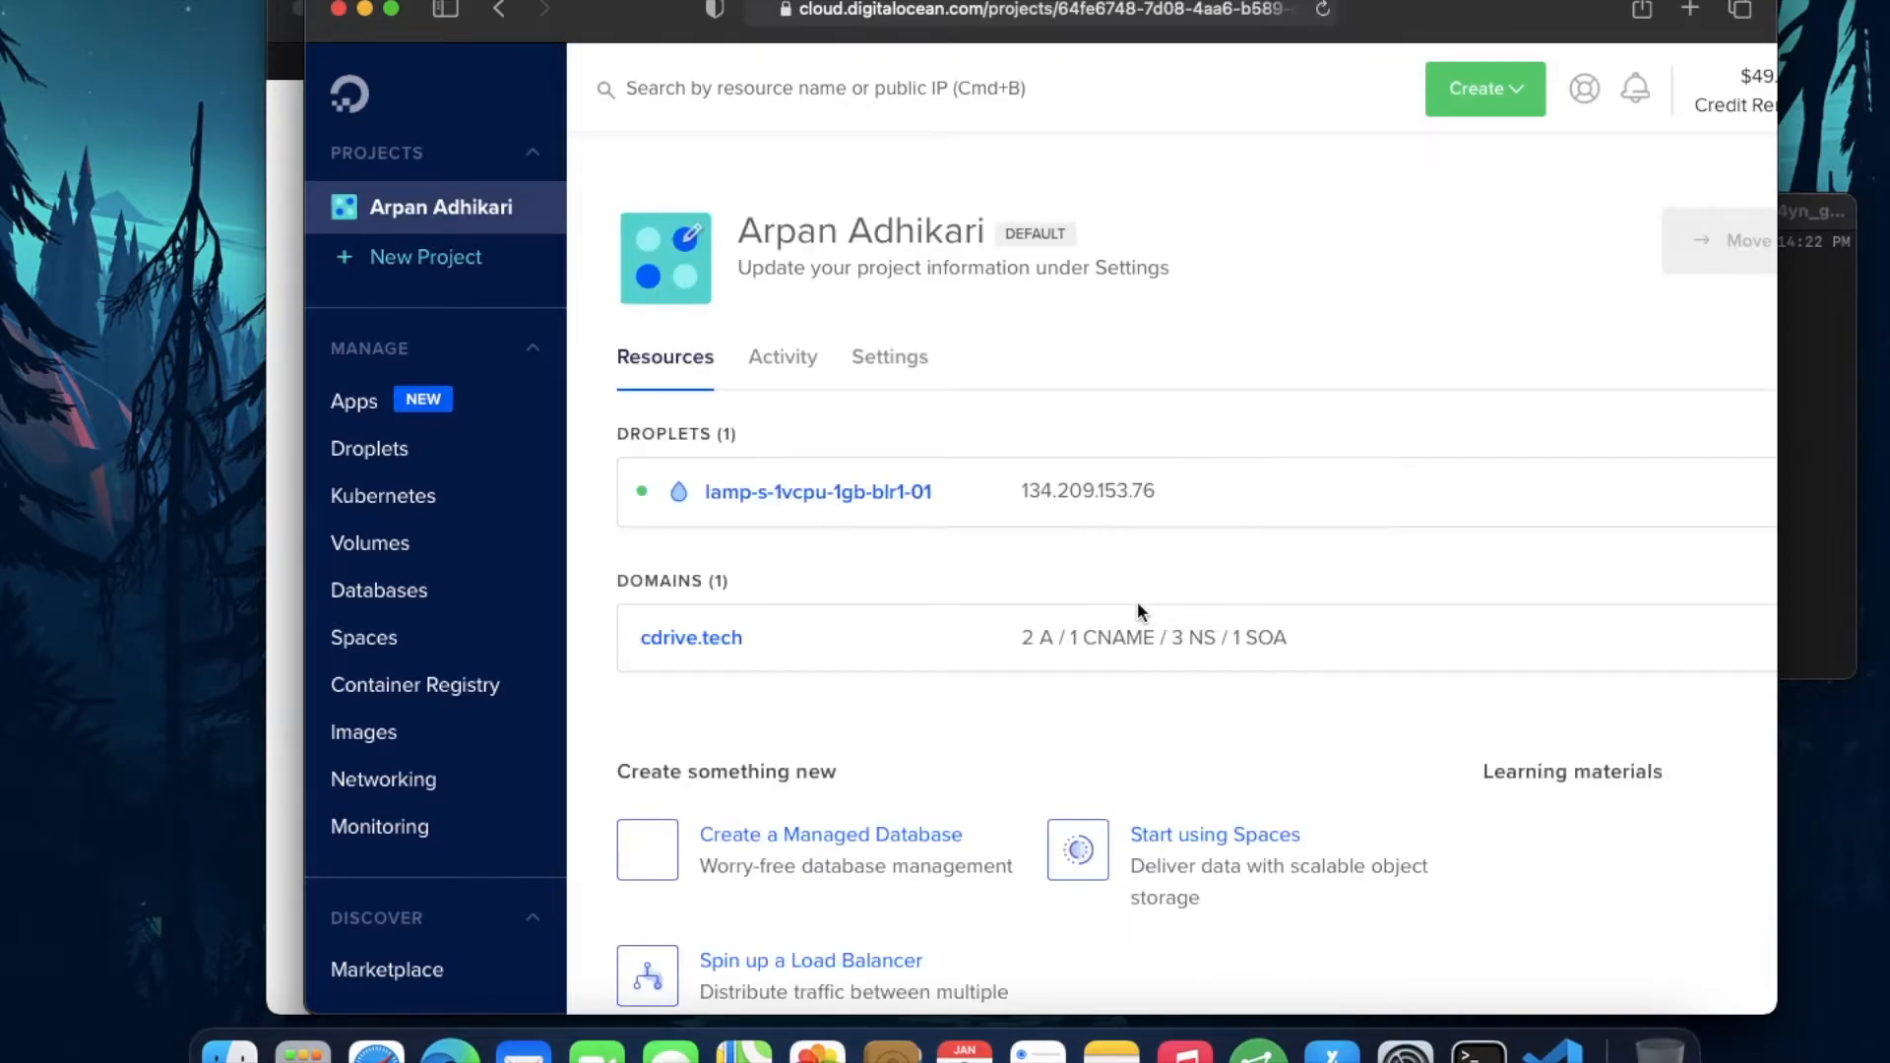
scroll(981, 718, down, 3)
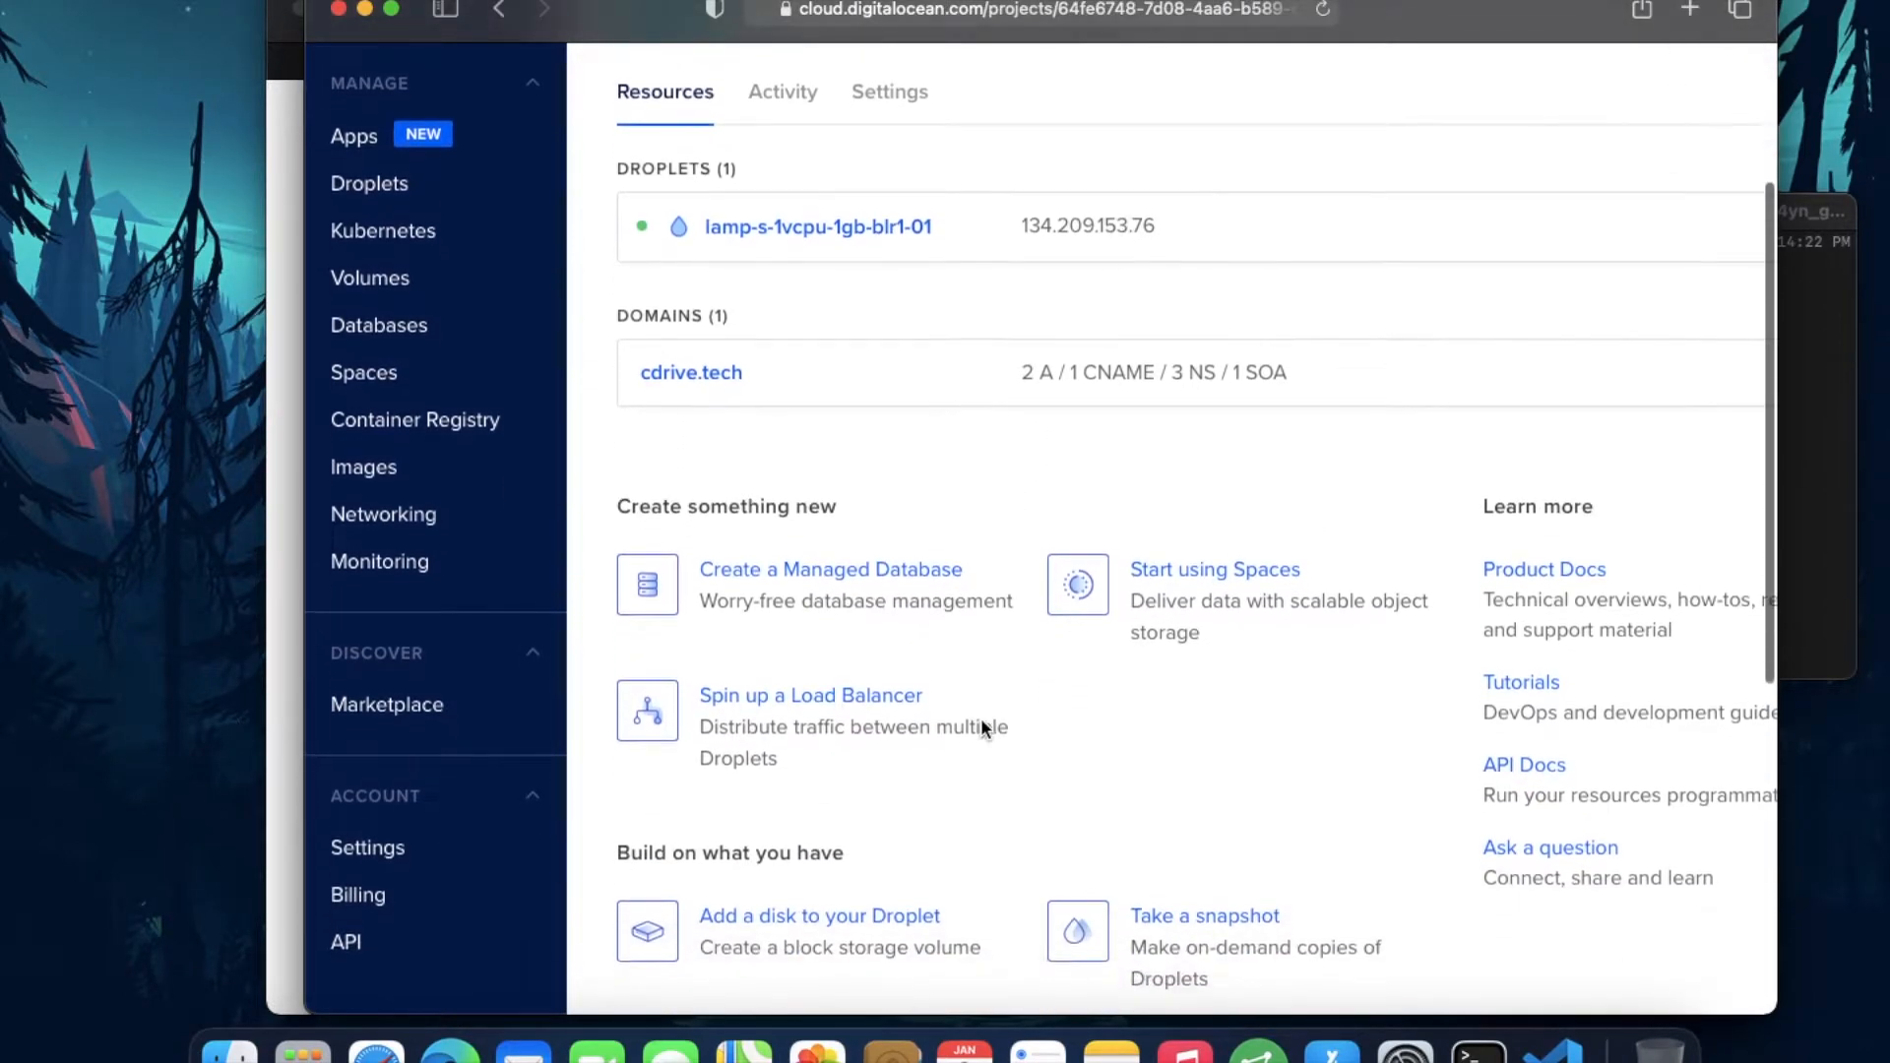
scroll(981, 717, up, 3)
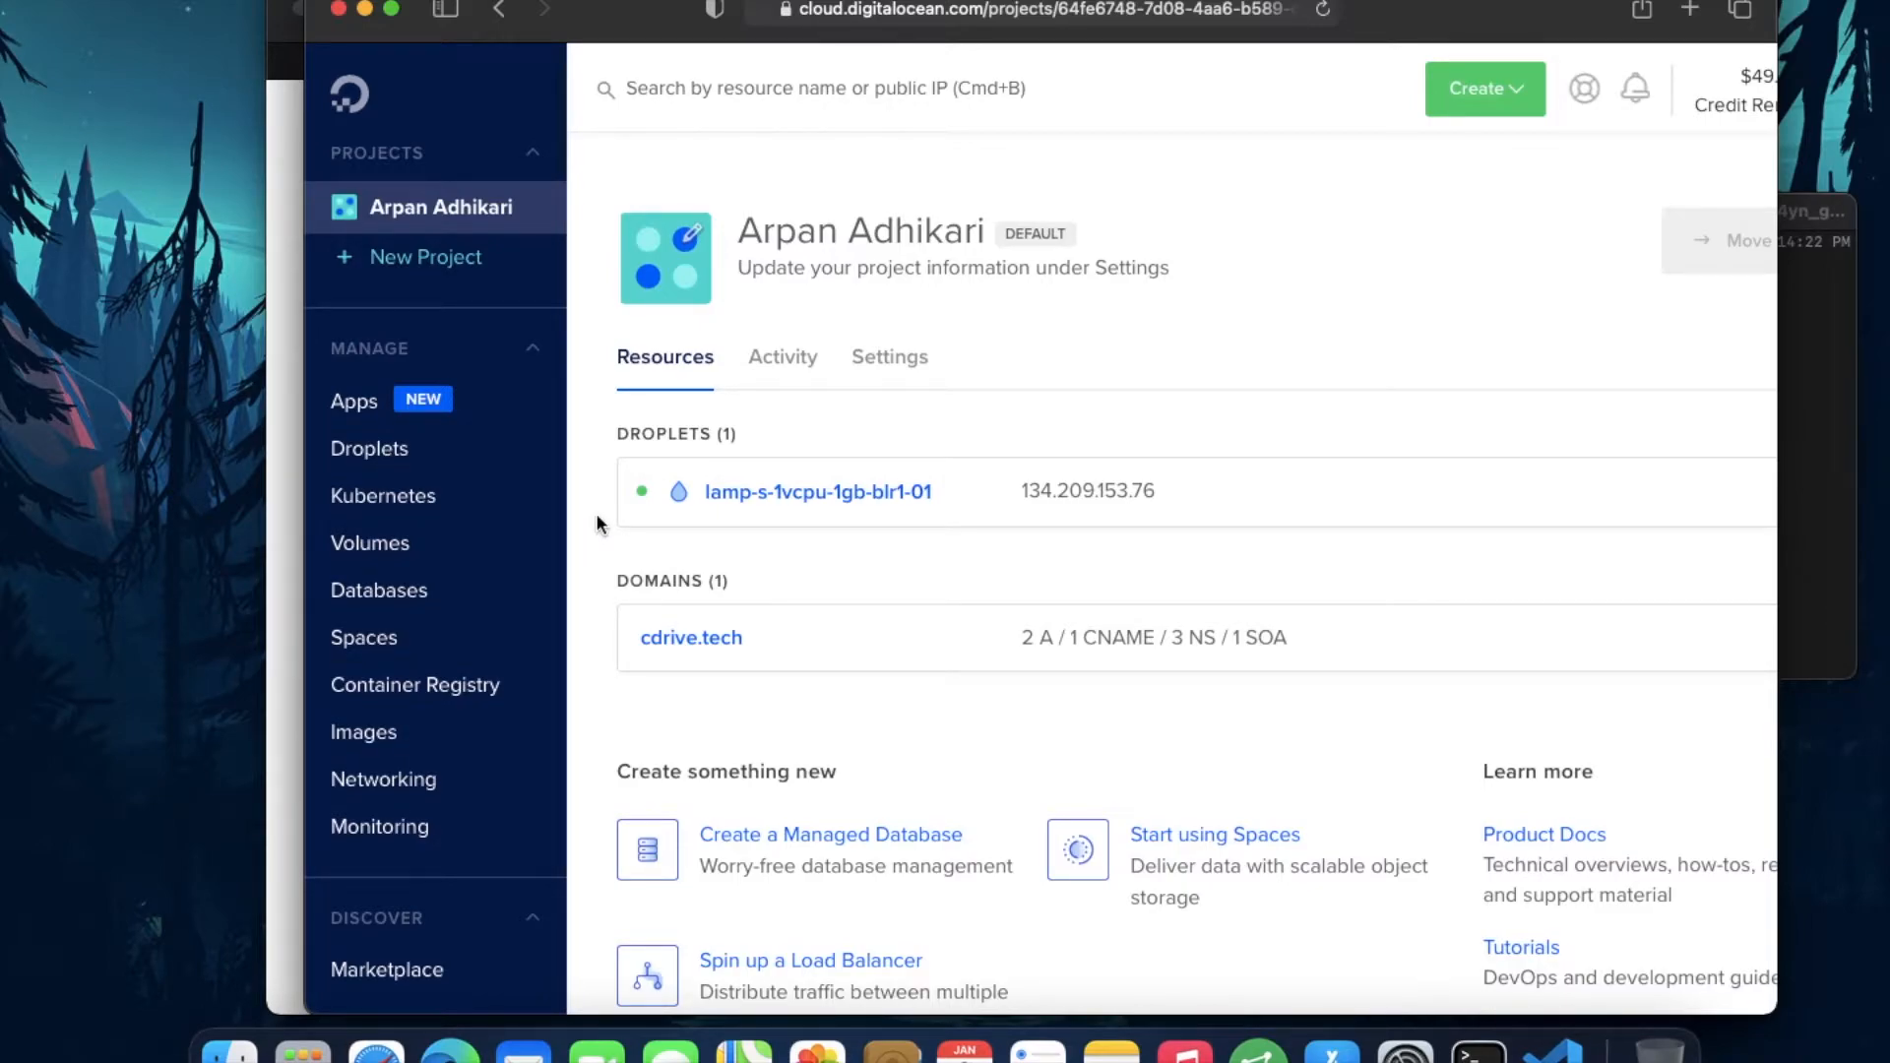
Step: Show the DigitalOcean Apps page listing simple-quiz-vue
click(350, 401)
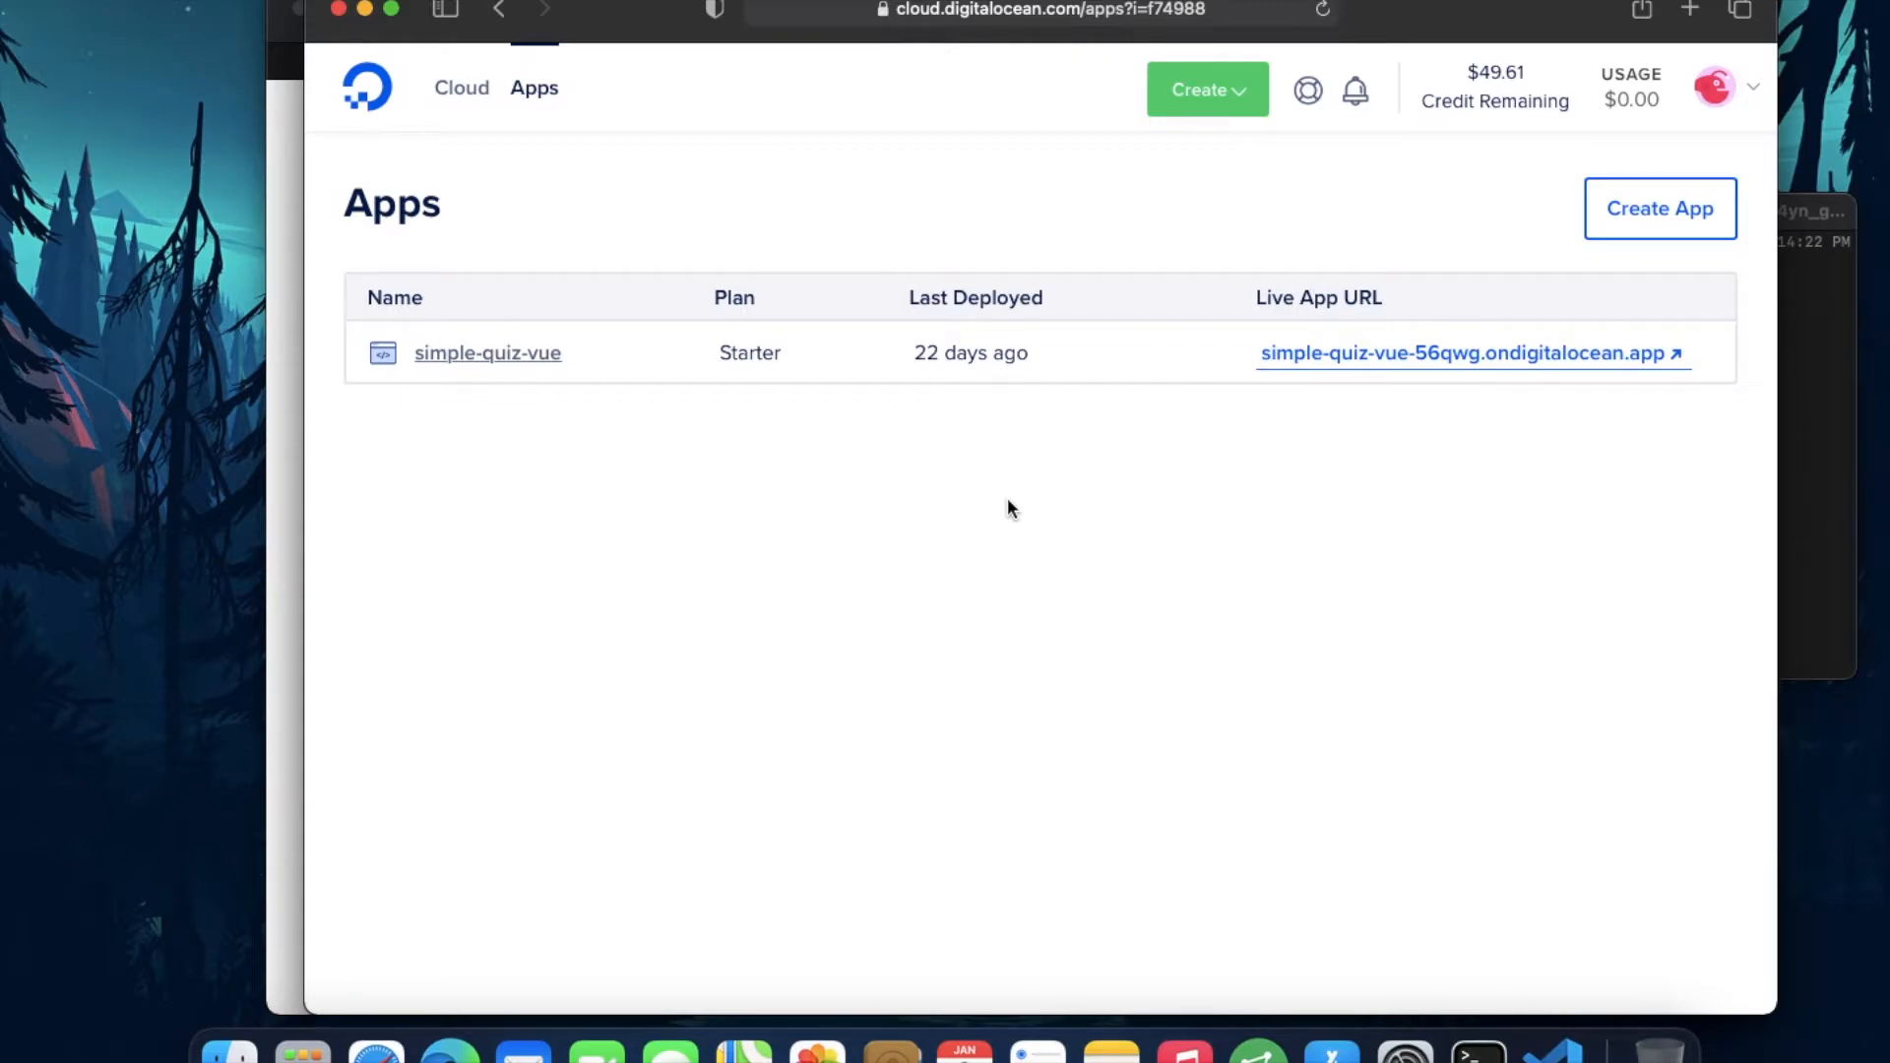
Step: Create a new public GitHub repository named example-digital-ocean
click(1691, 11)
text(github.com)
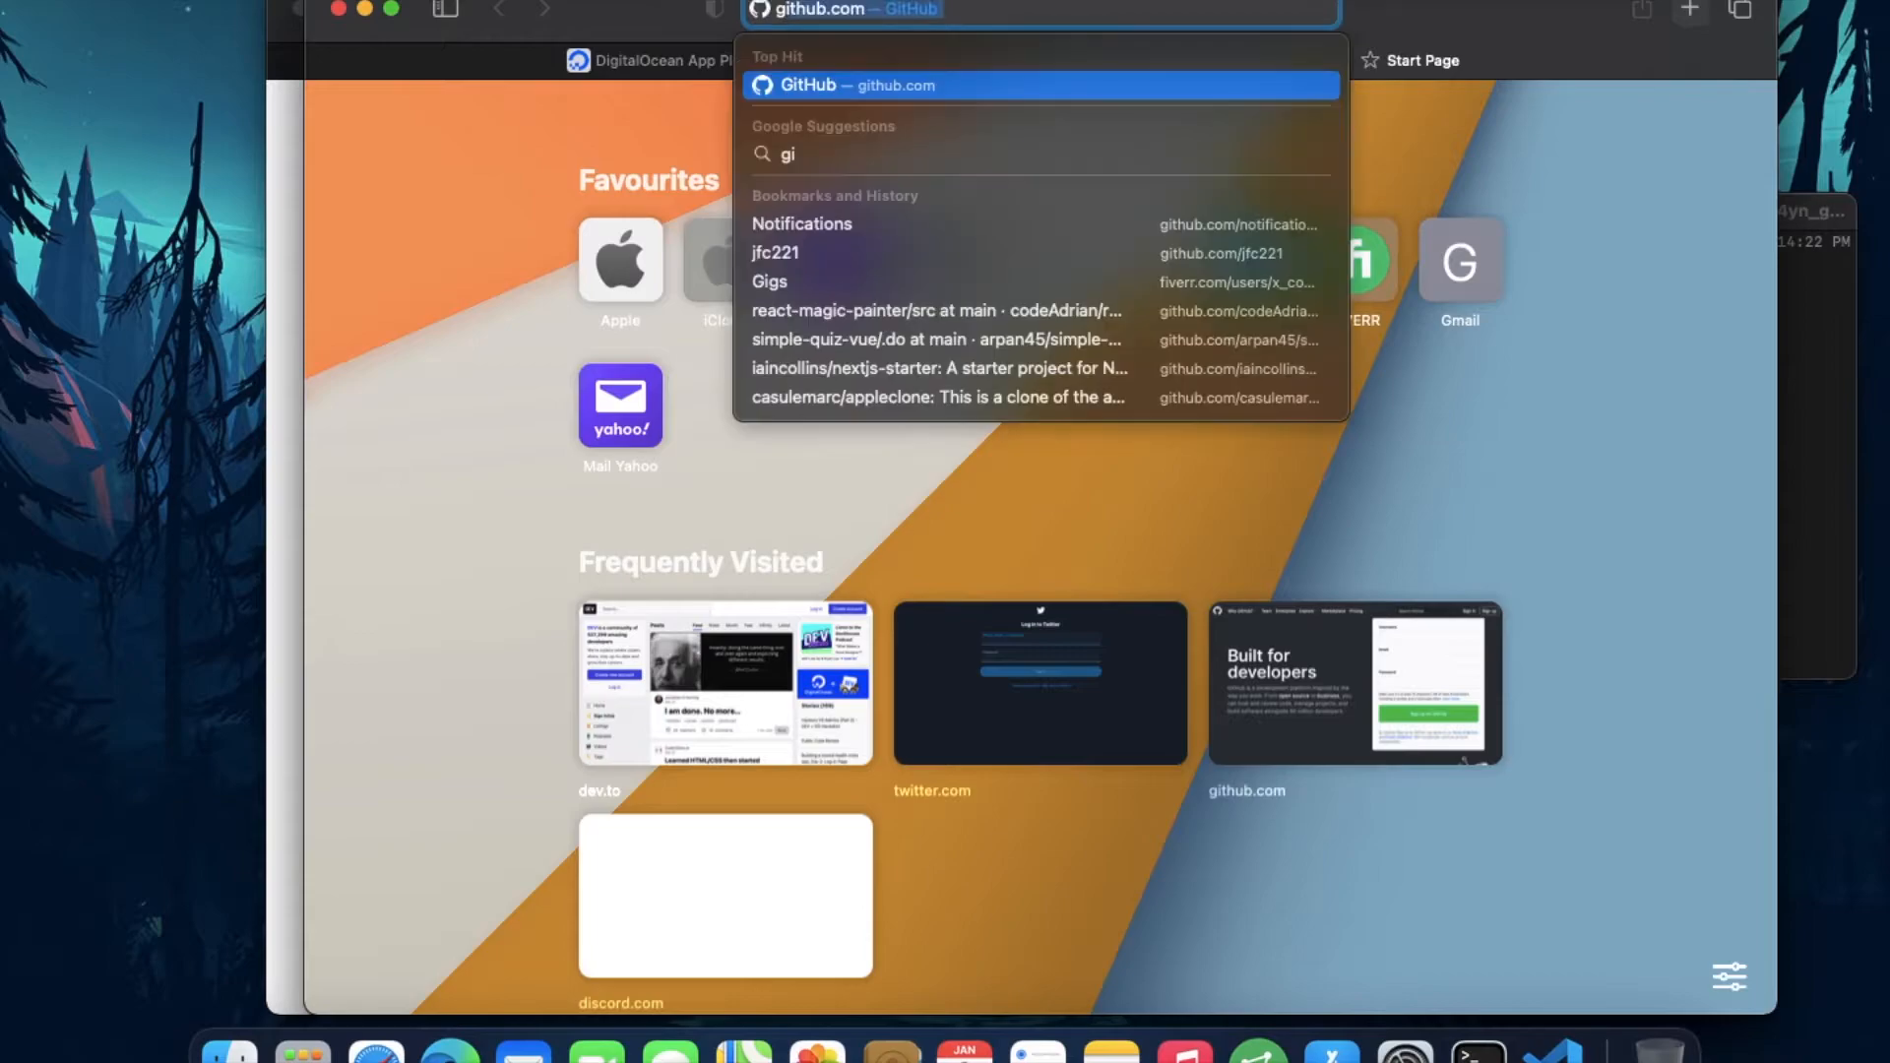
key(Return)
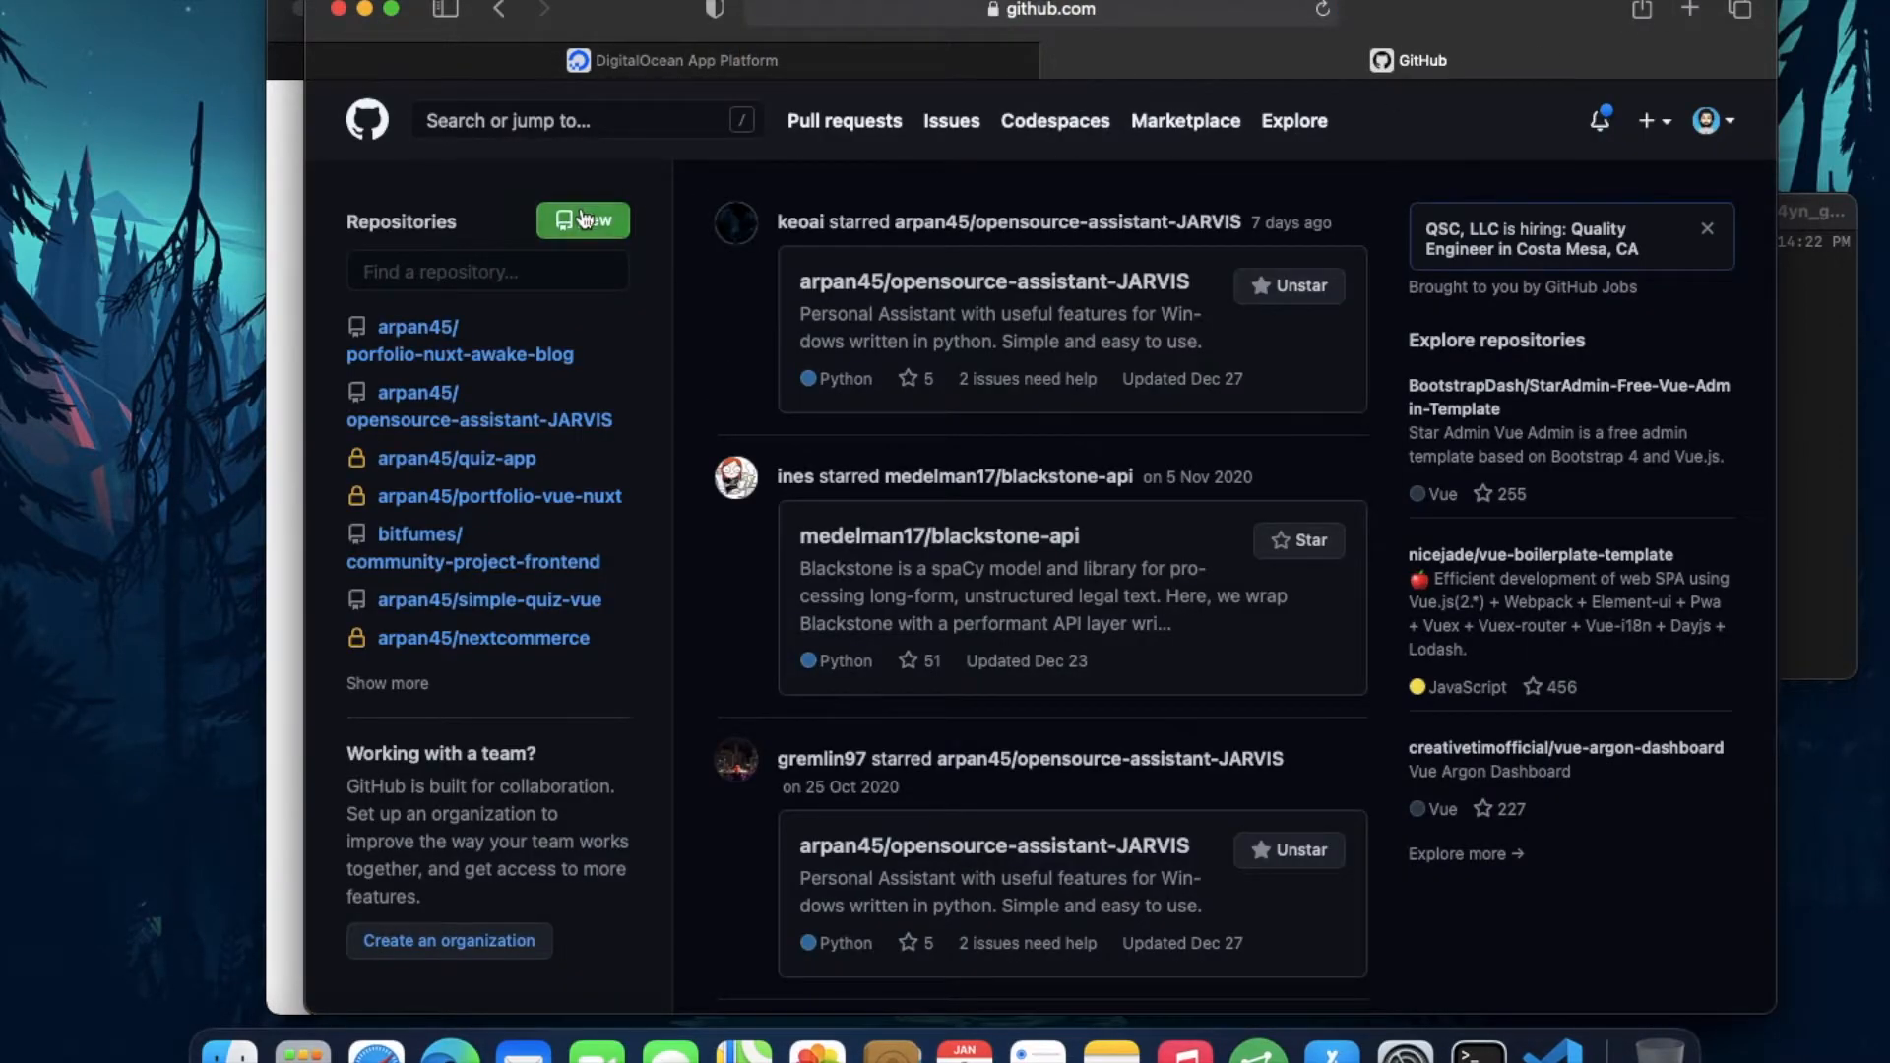
click(581, 219)
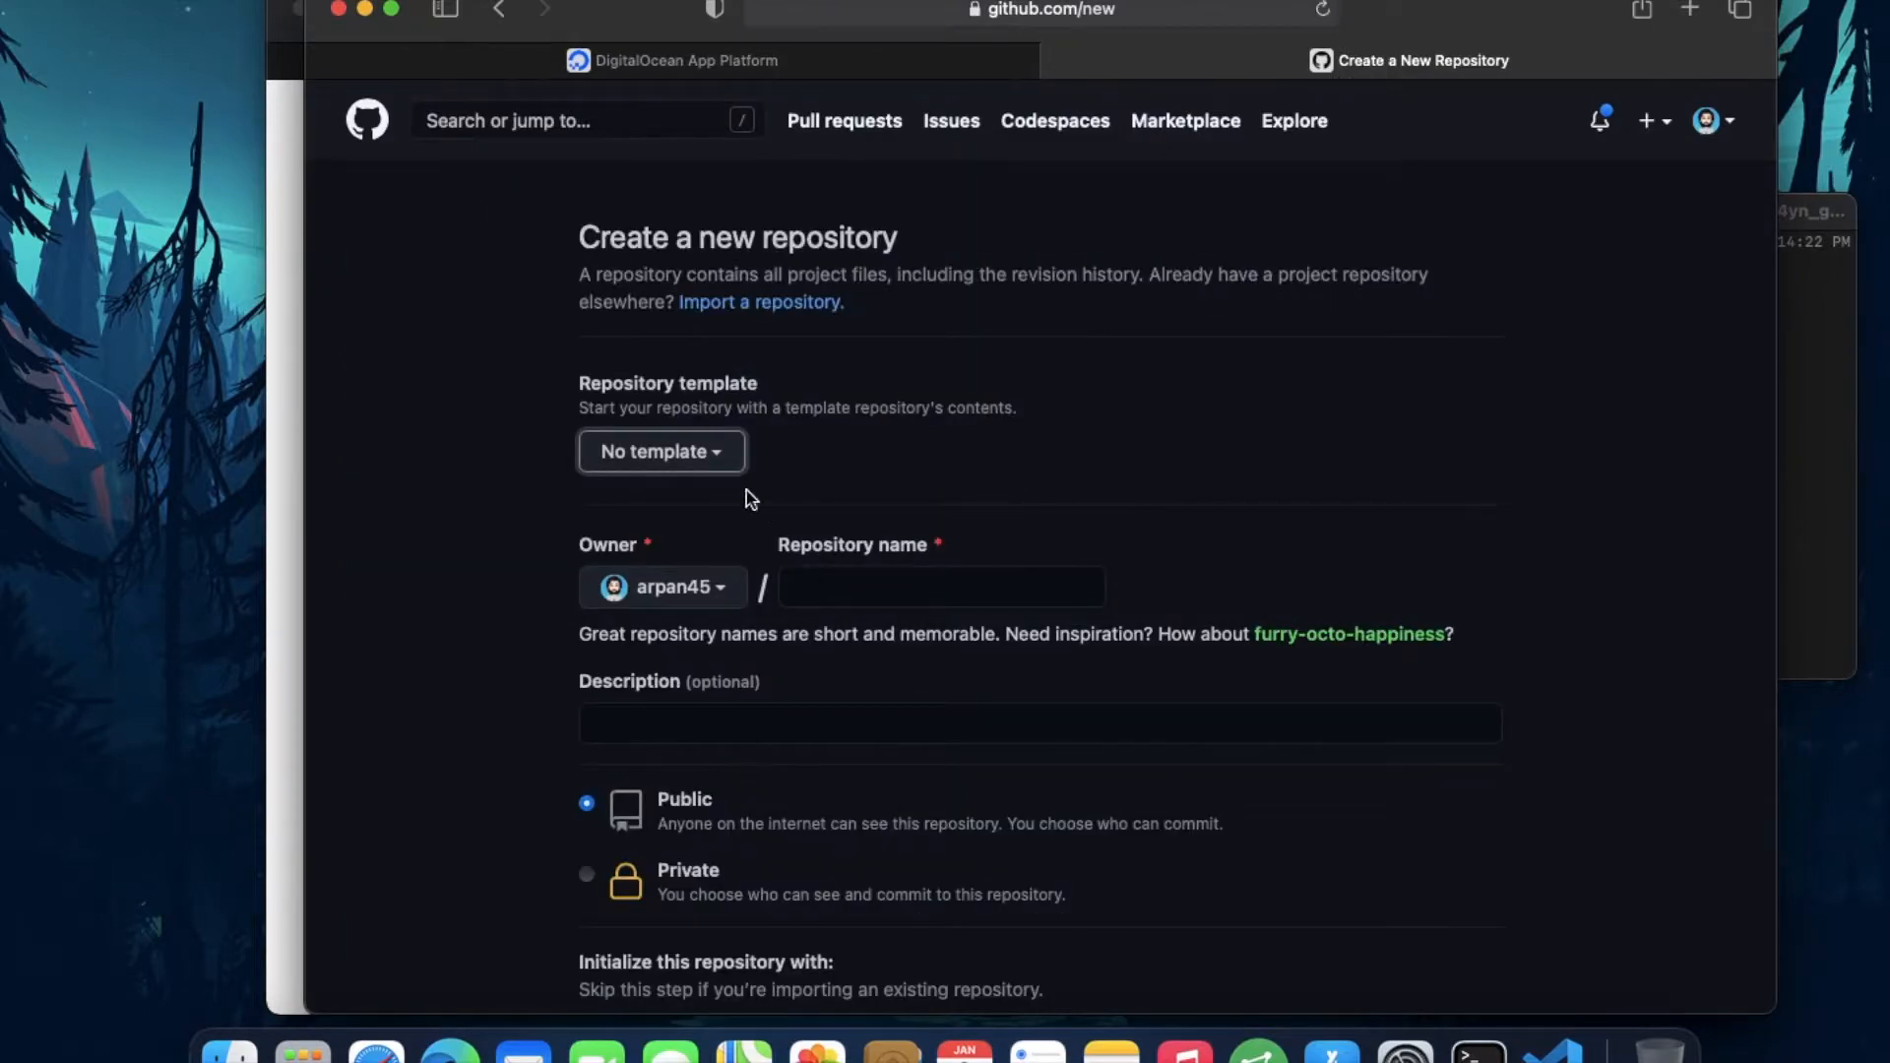
click(868, 585)
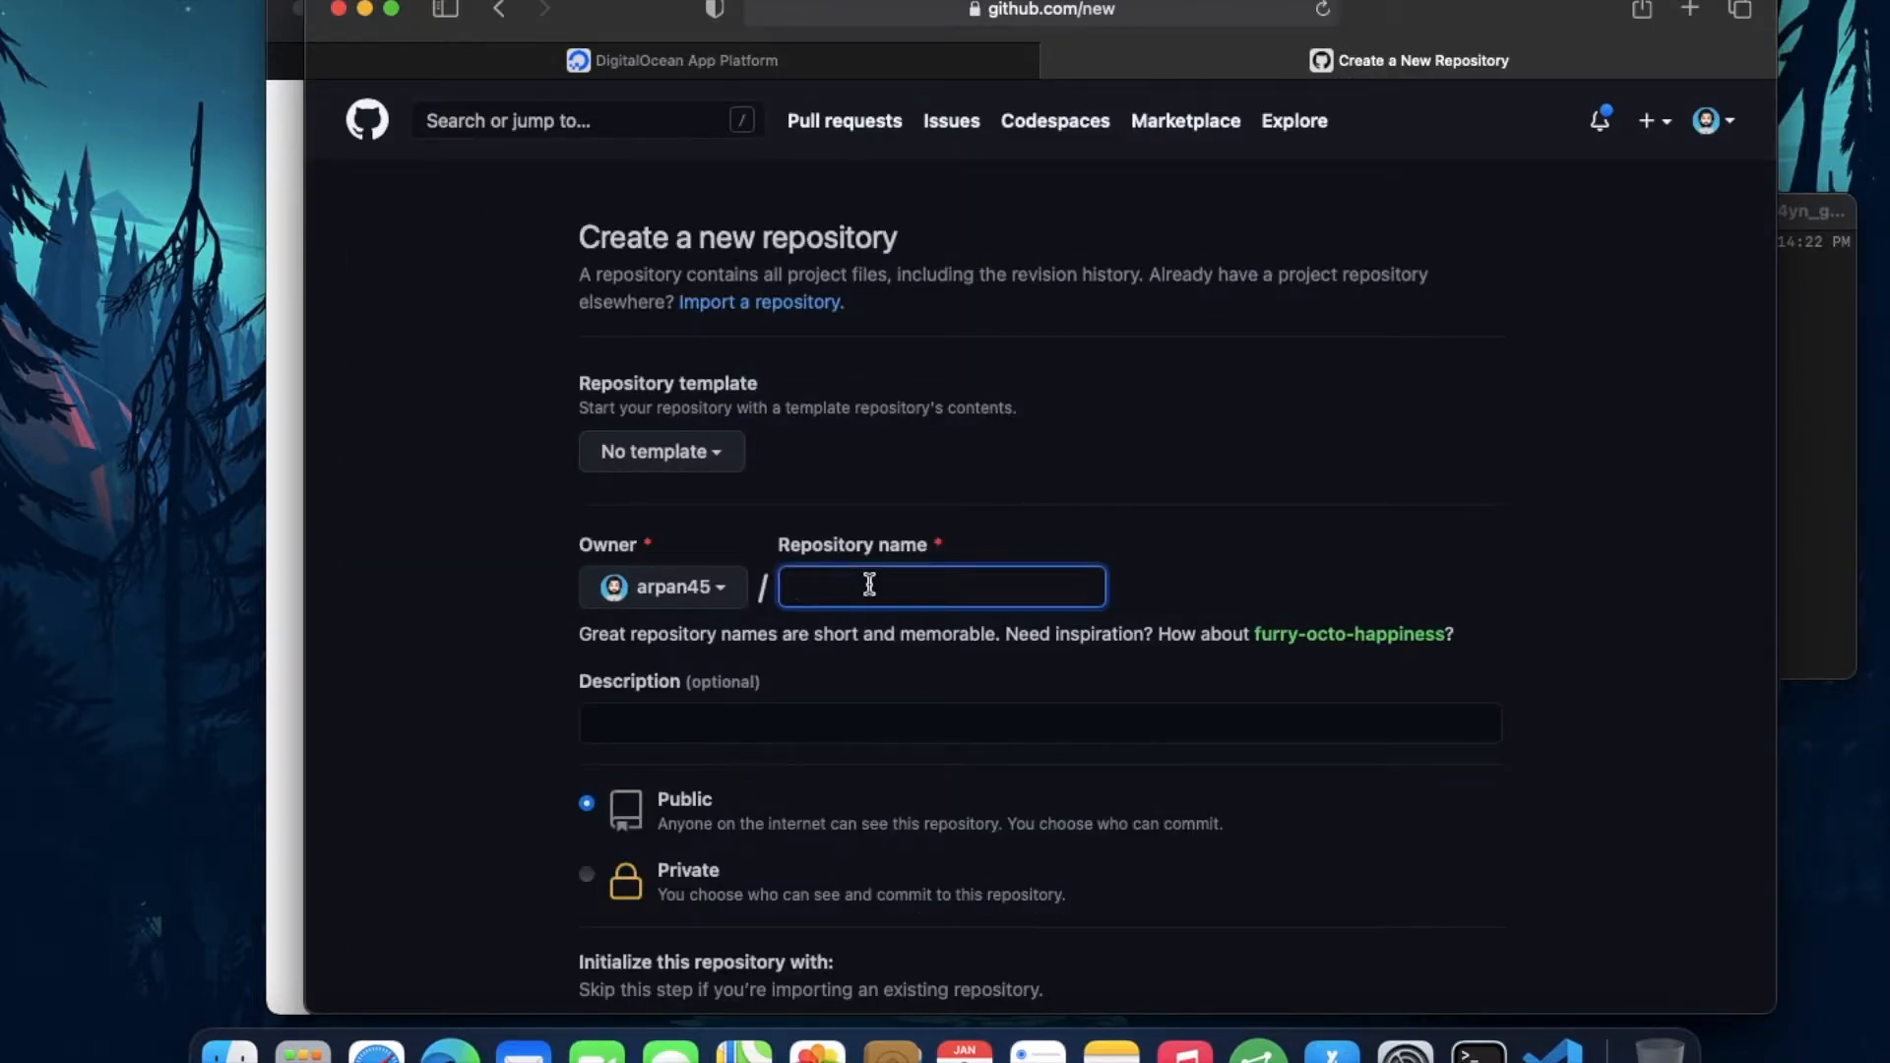
text(example-)
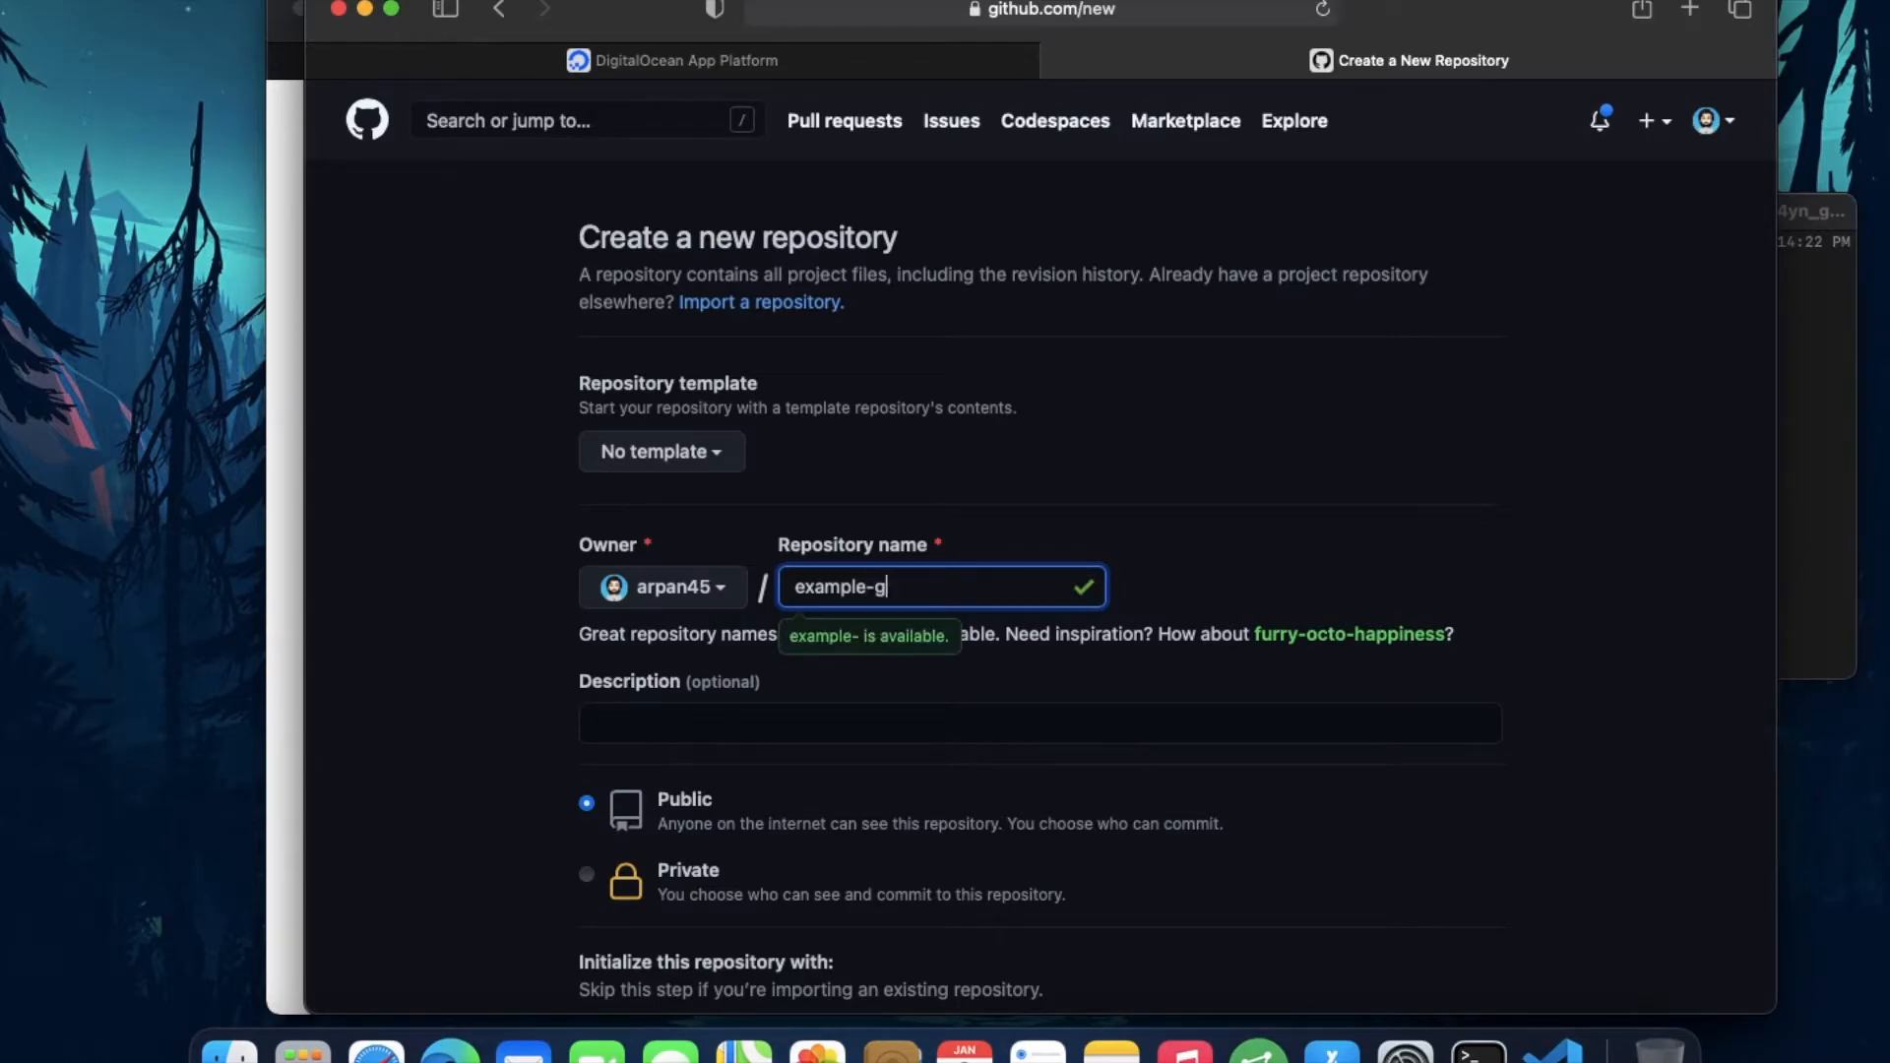
text(giti)
key(BackSpace)
key(BackSpace)
key(BackSpace)
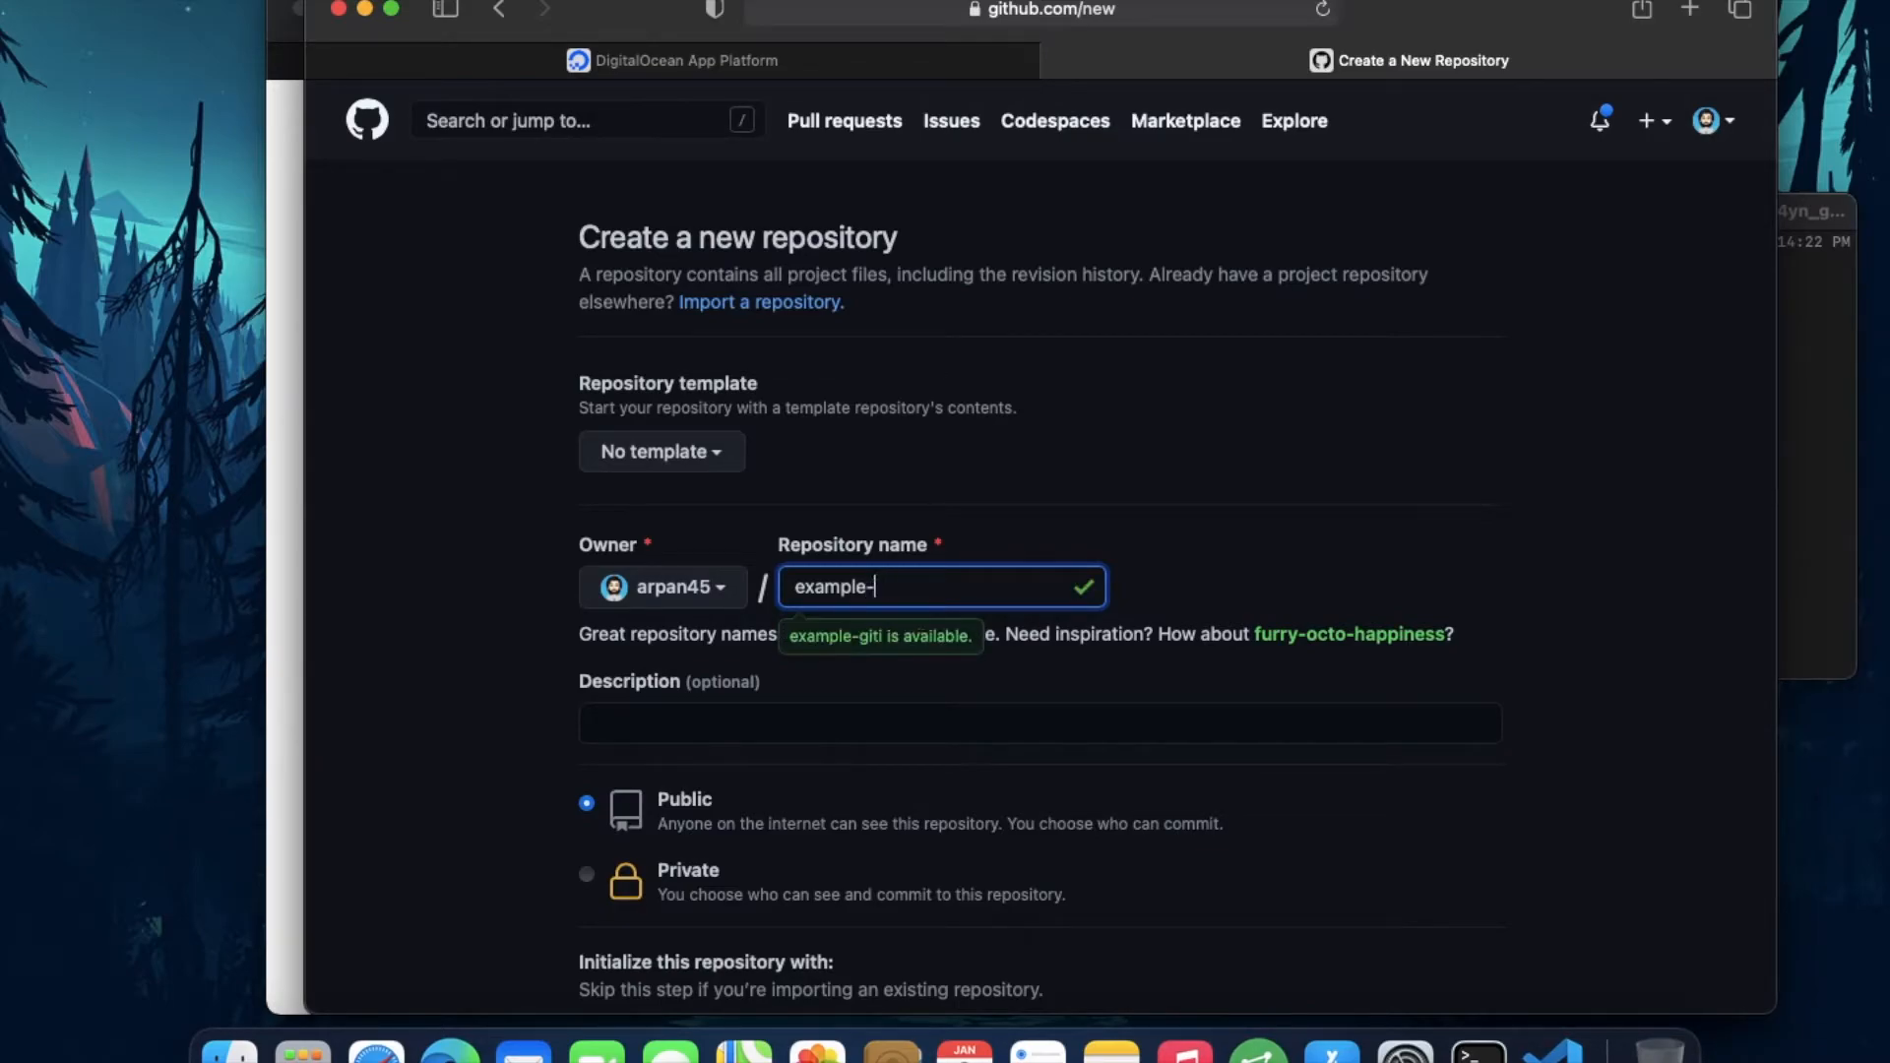
text(digita)
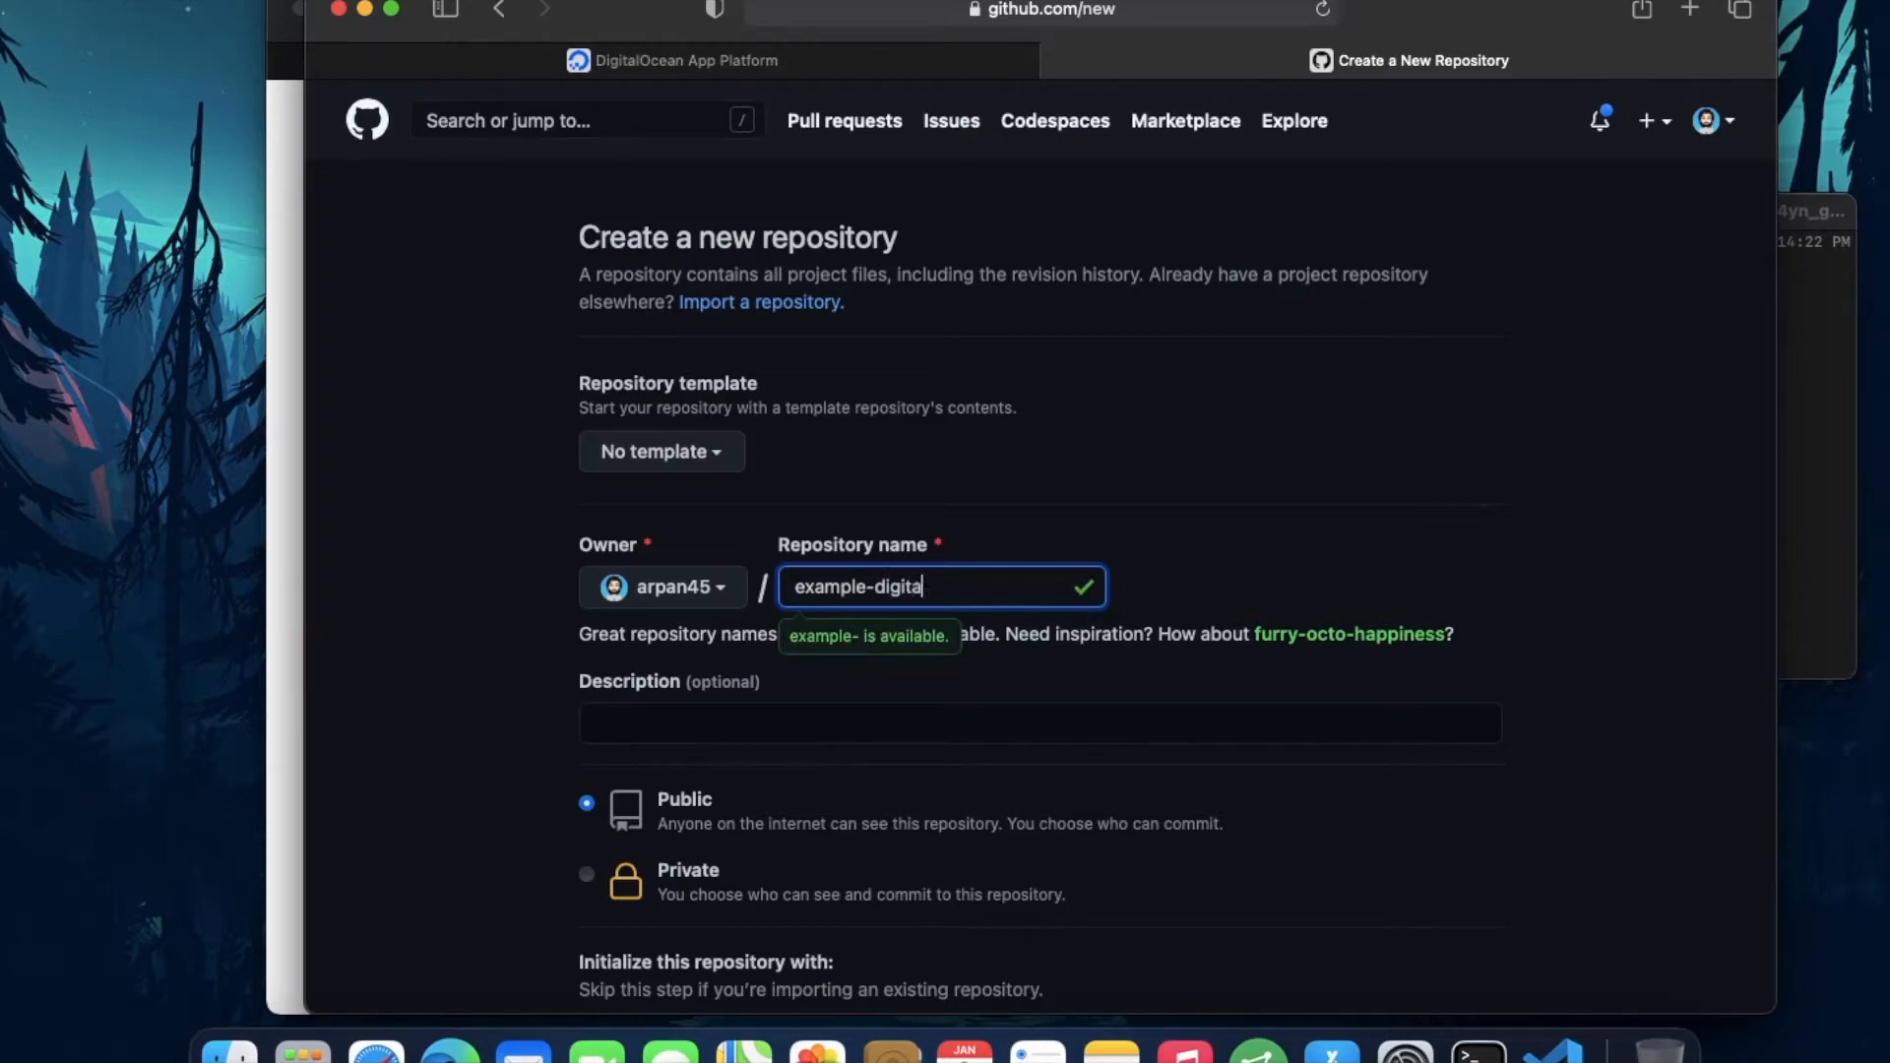
text(l-ocea)
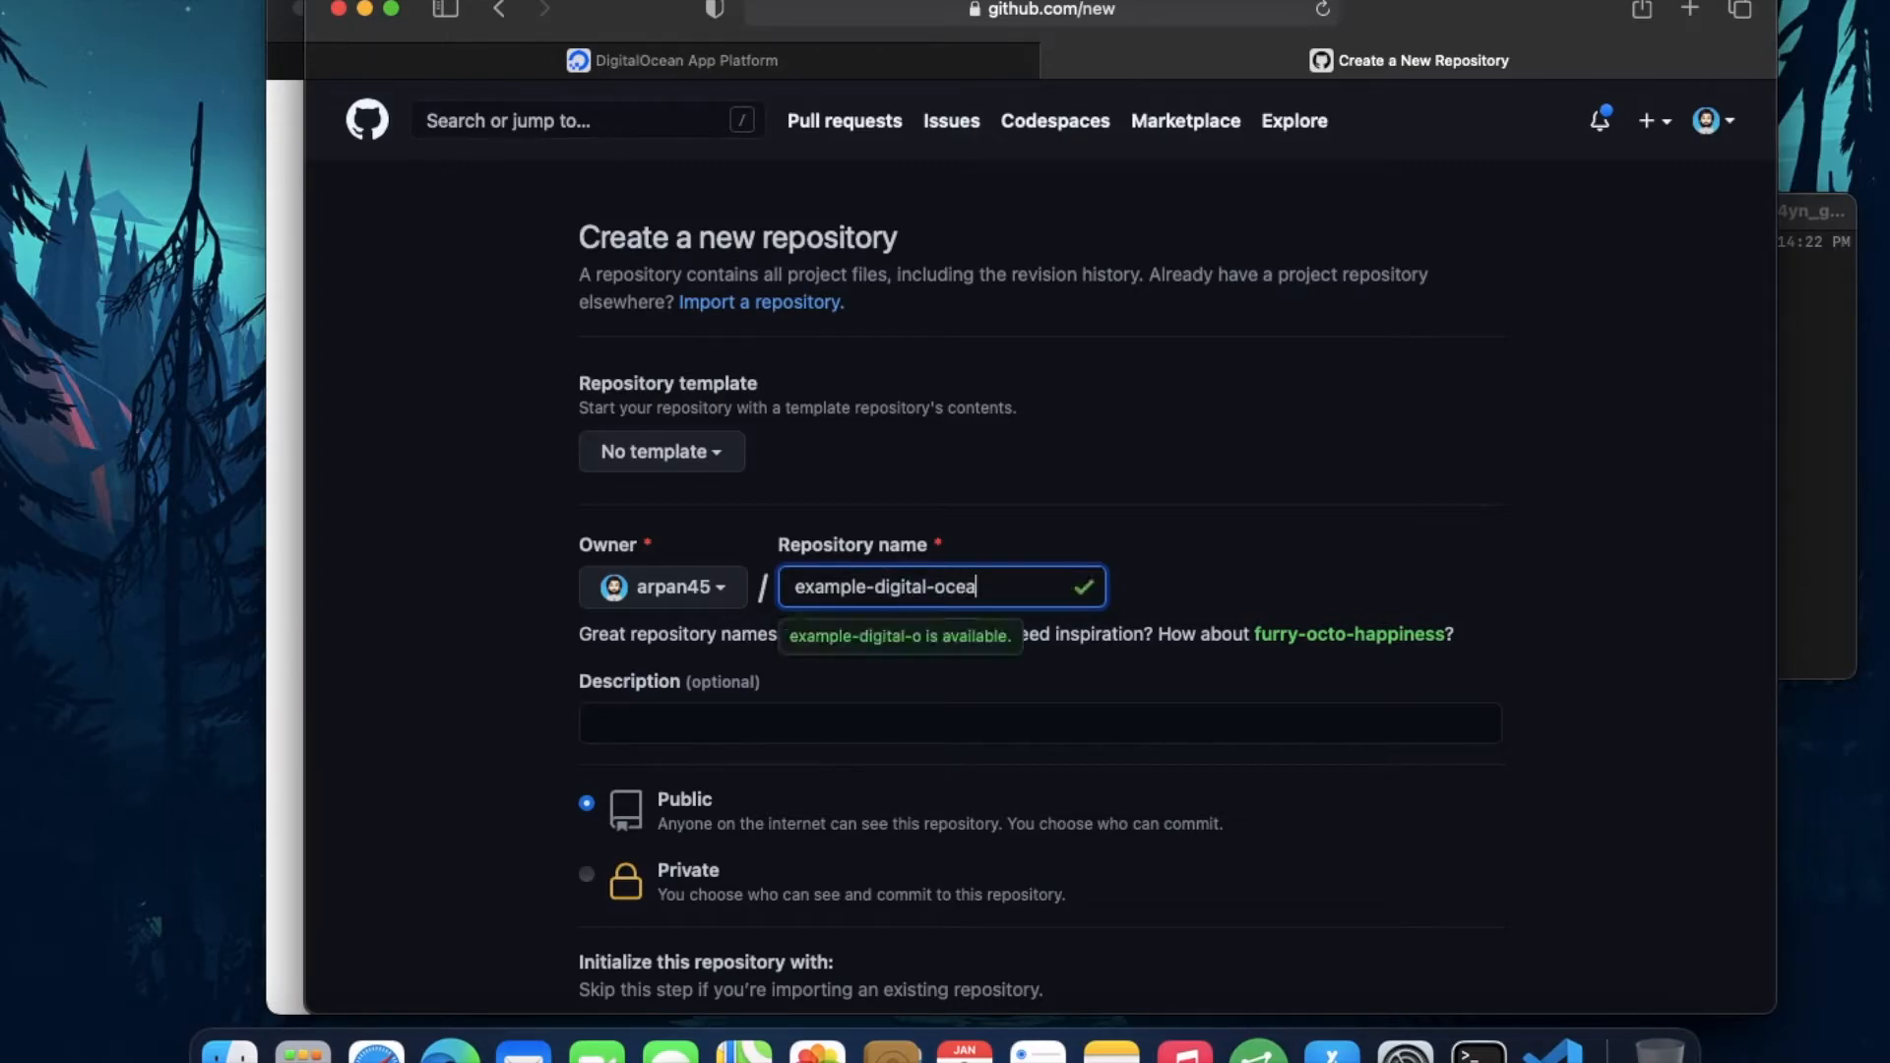
text(n)
scroll(1170, 561, down, 3)
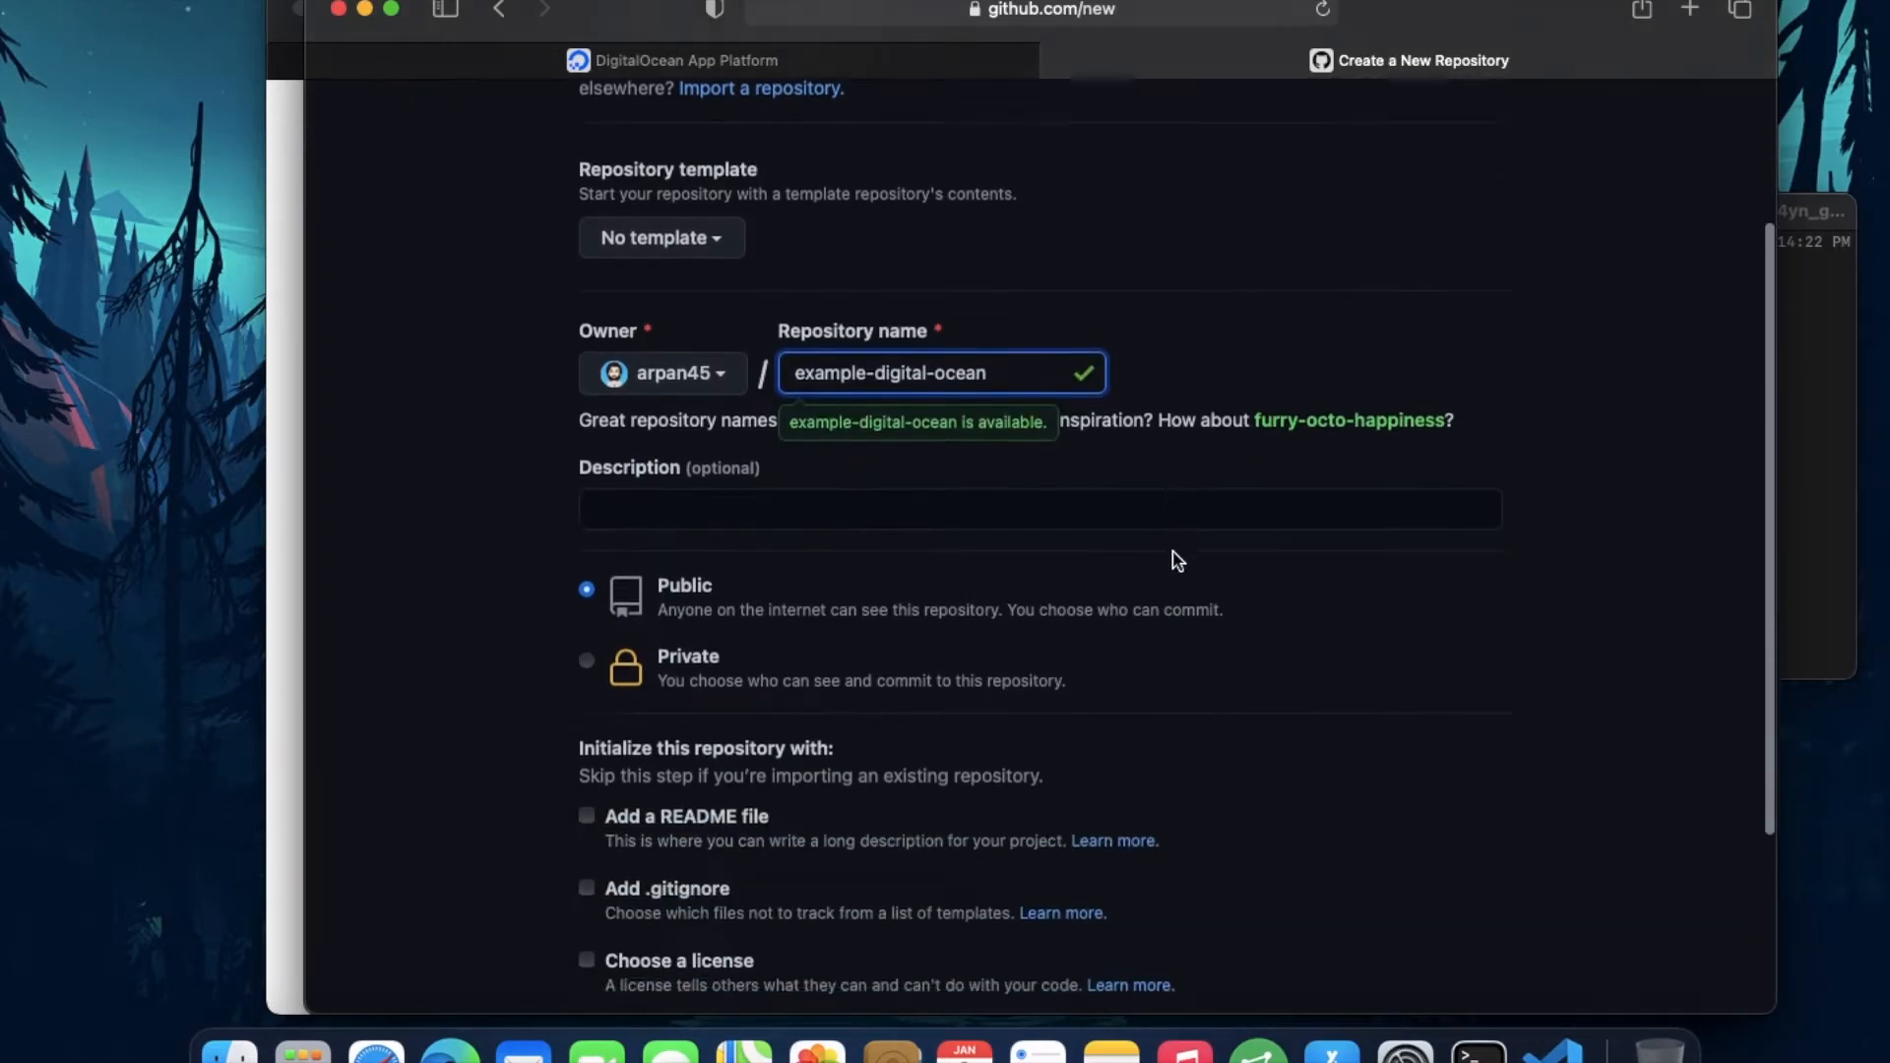
scroll(1170, 562, down, 1)
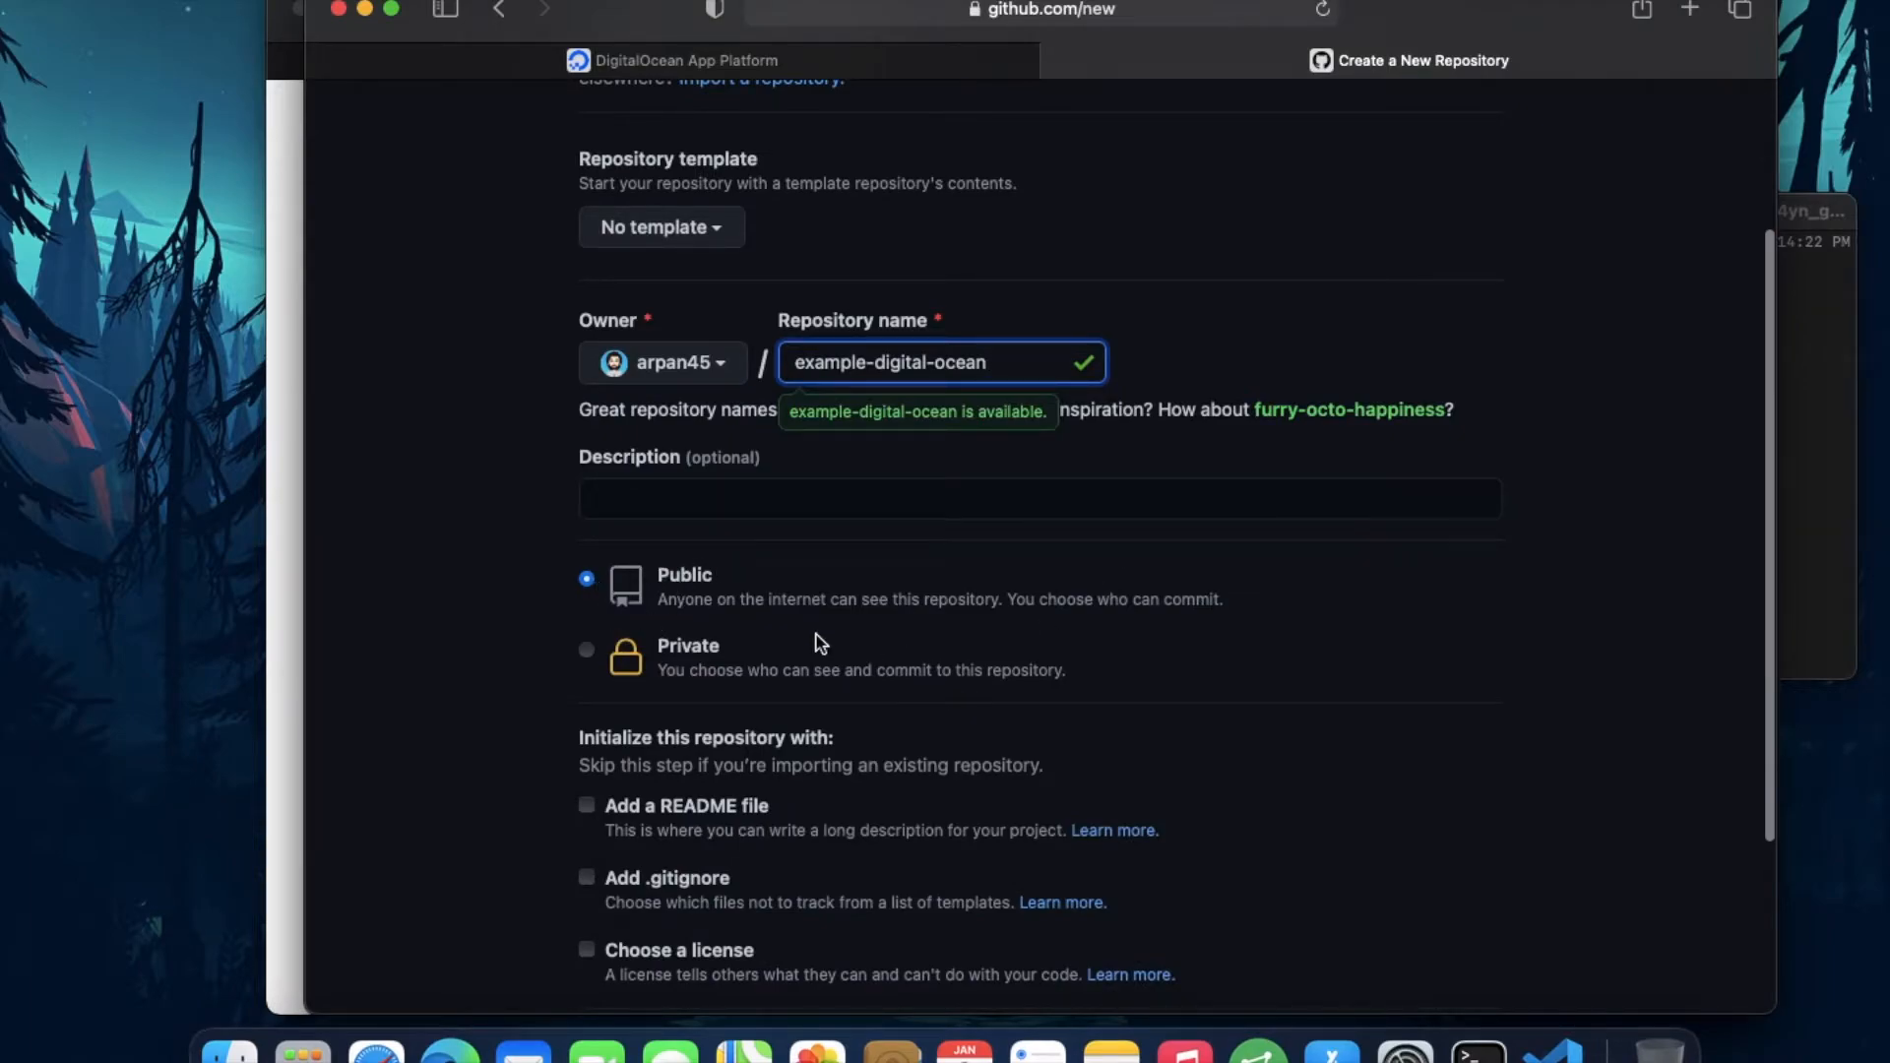
scroll(812, 635, down, 2)
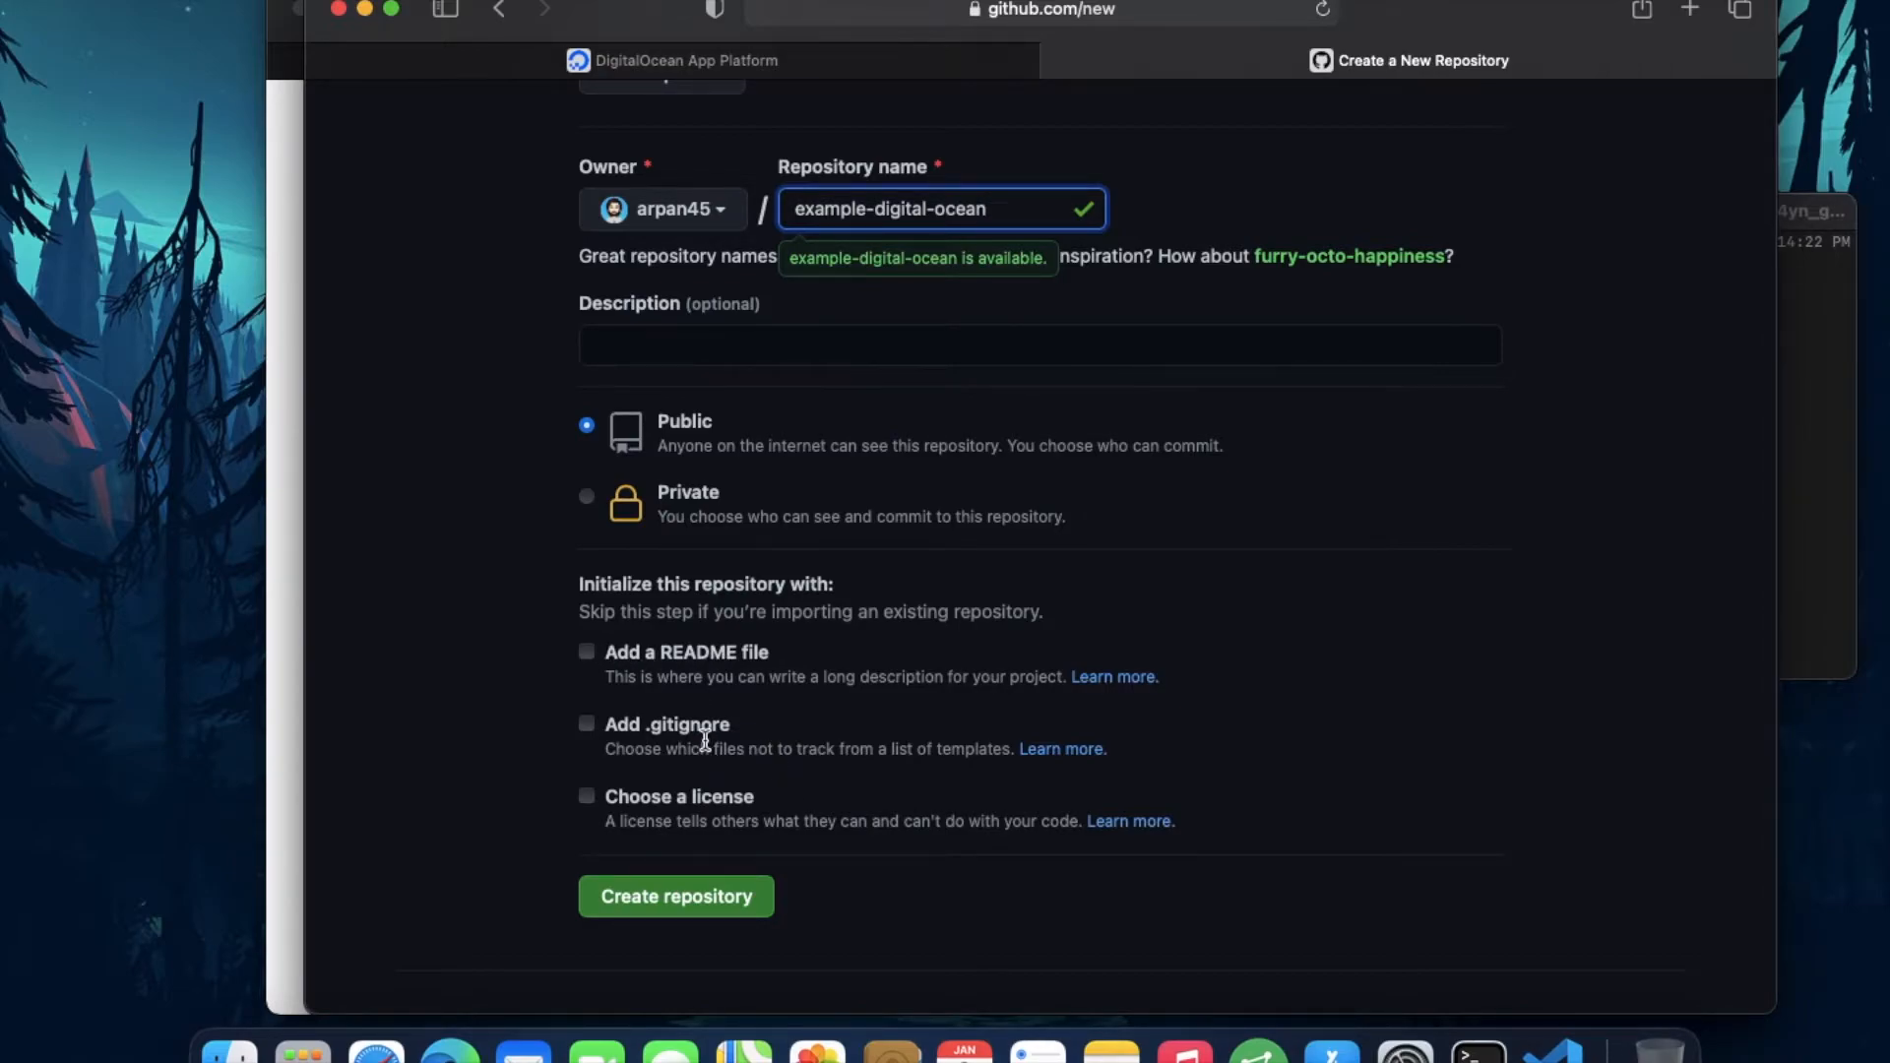
scroll(703, 738, down, 2)
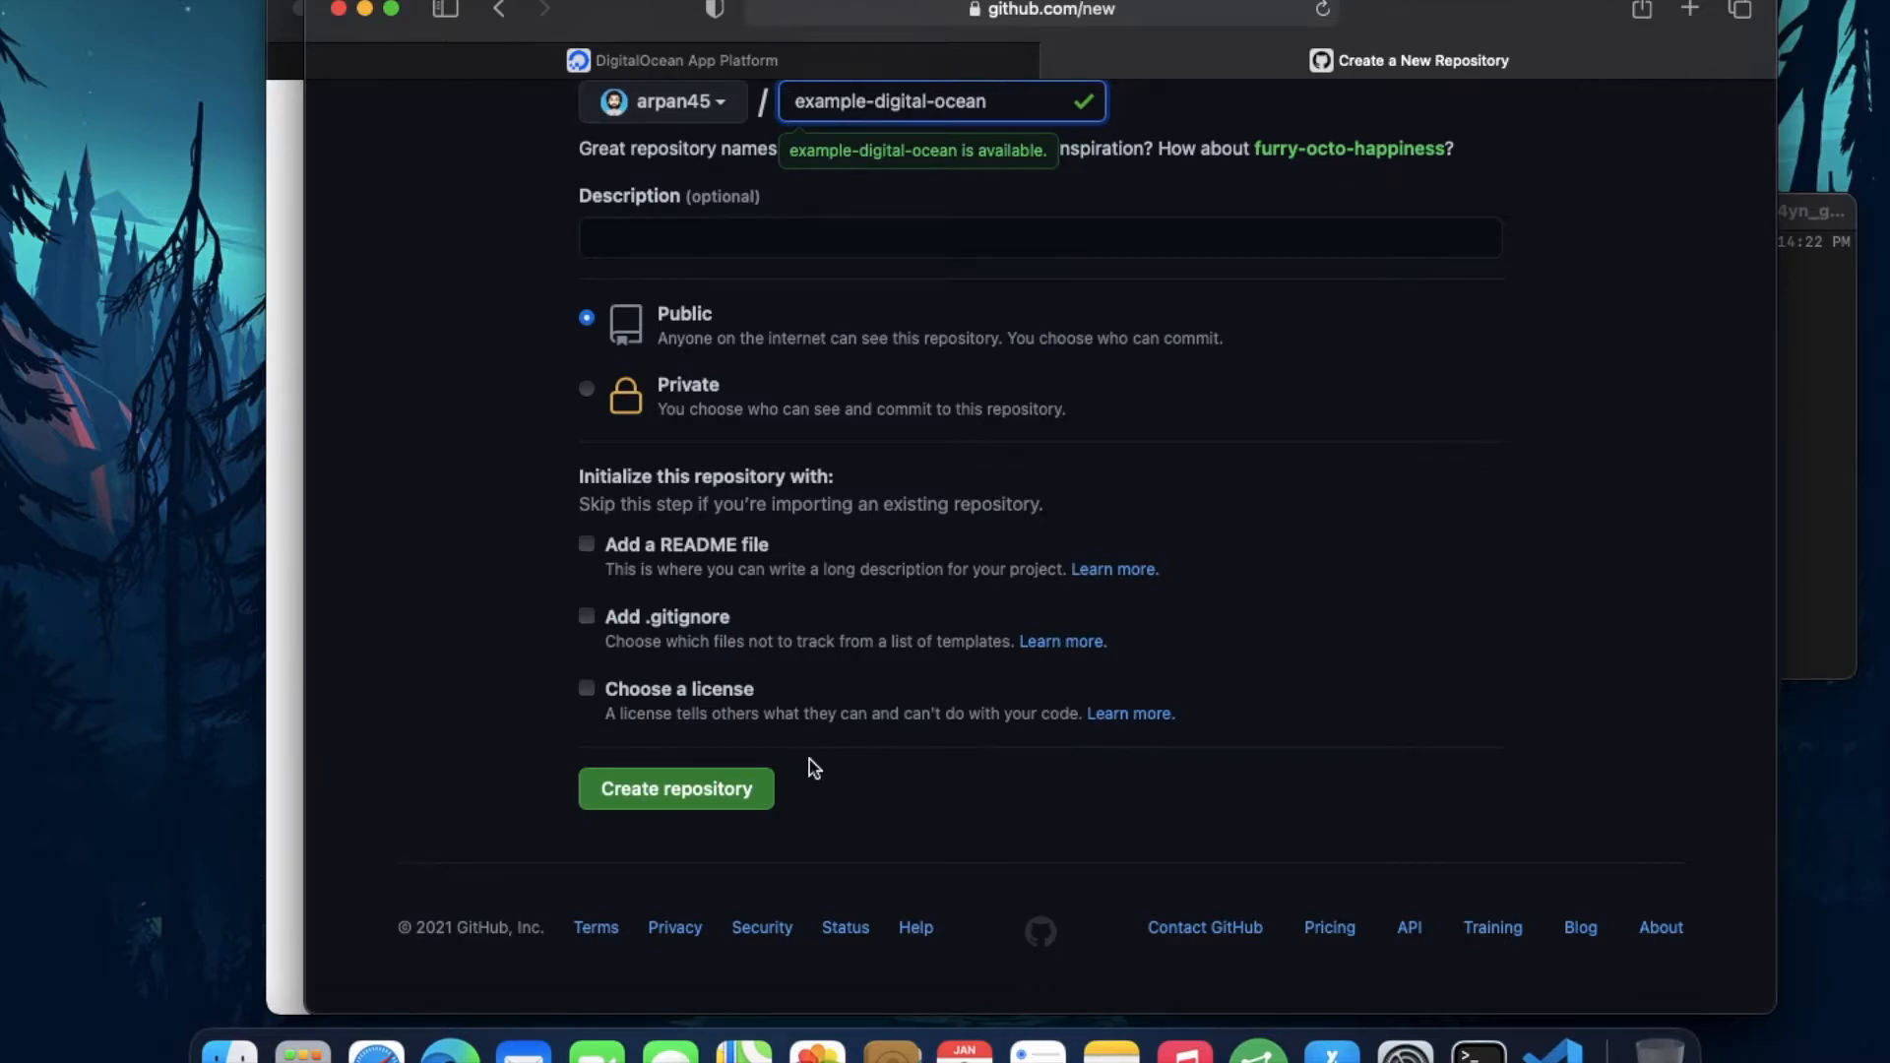
click(698, 792)
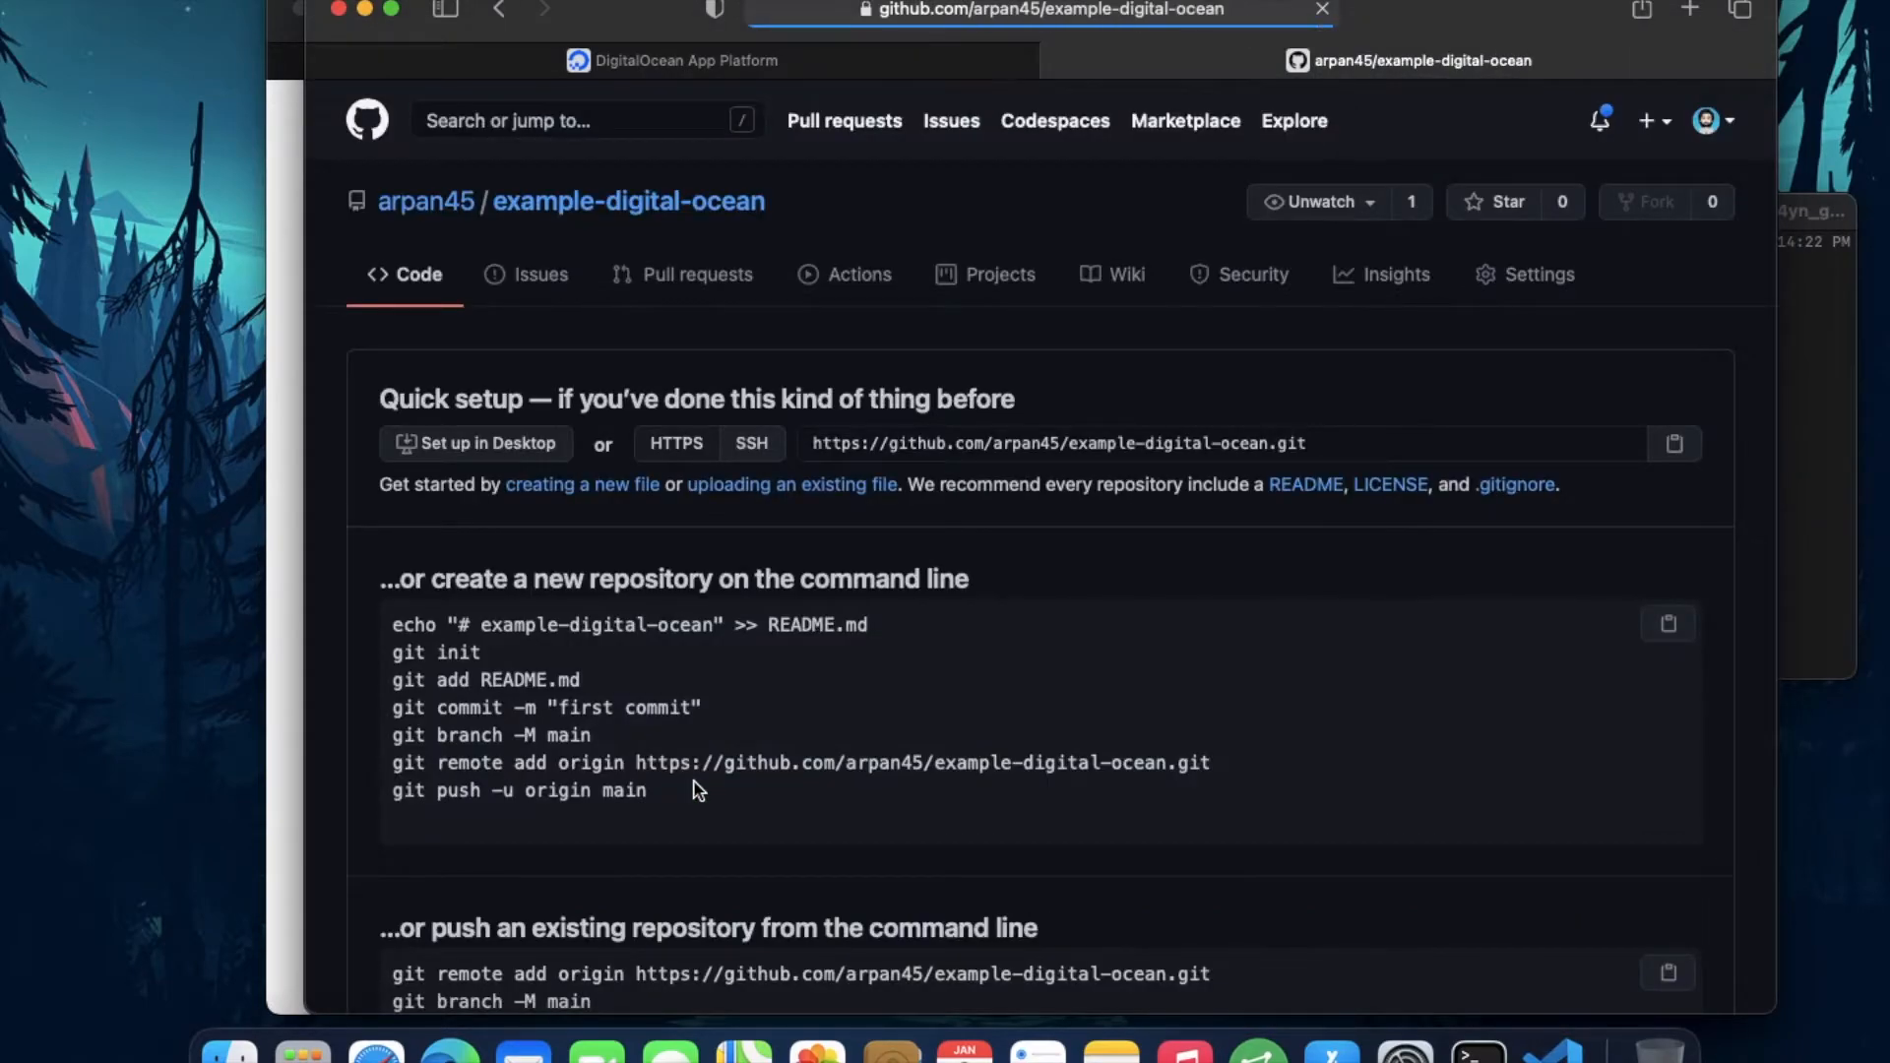
scroll(970, 645, down, 2)
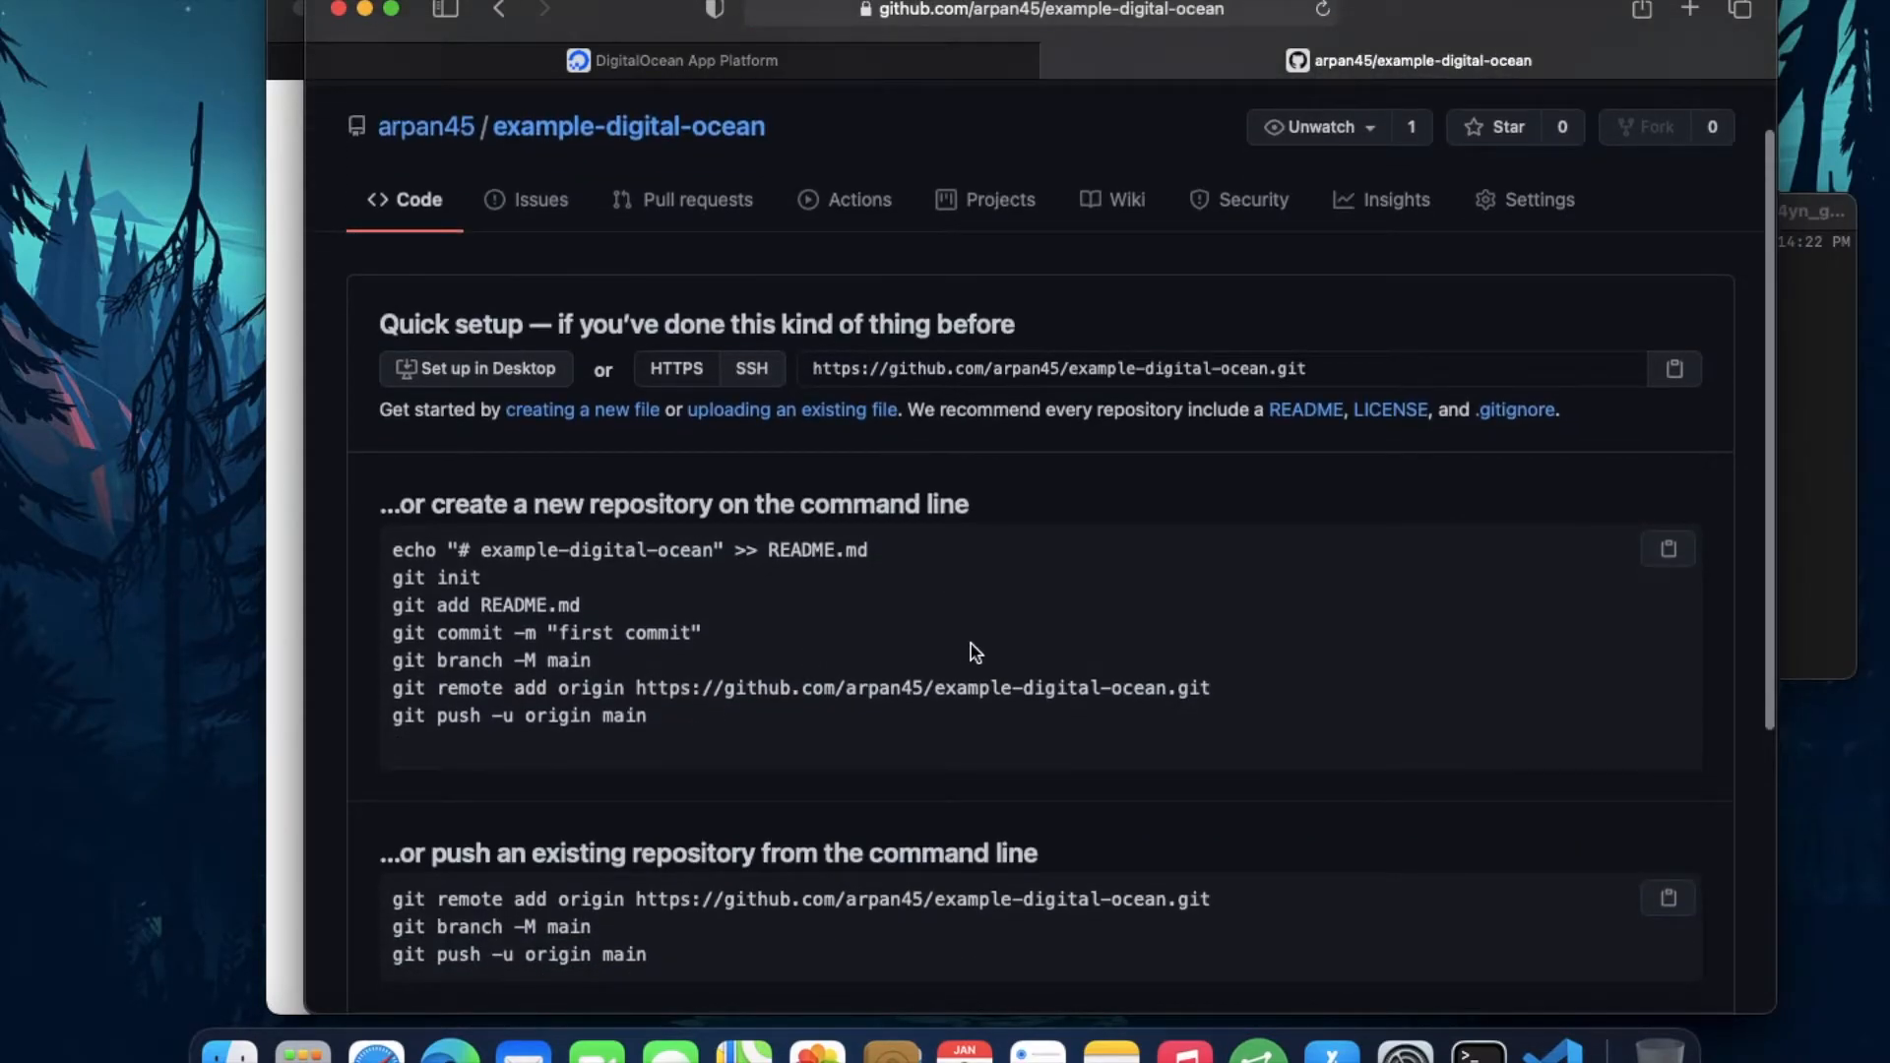
scroll(724, 682, down, 5)
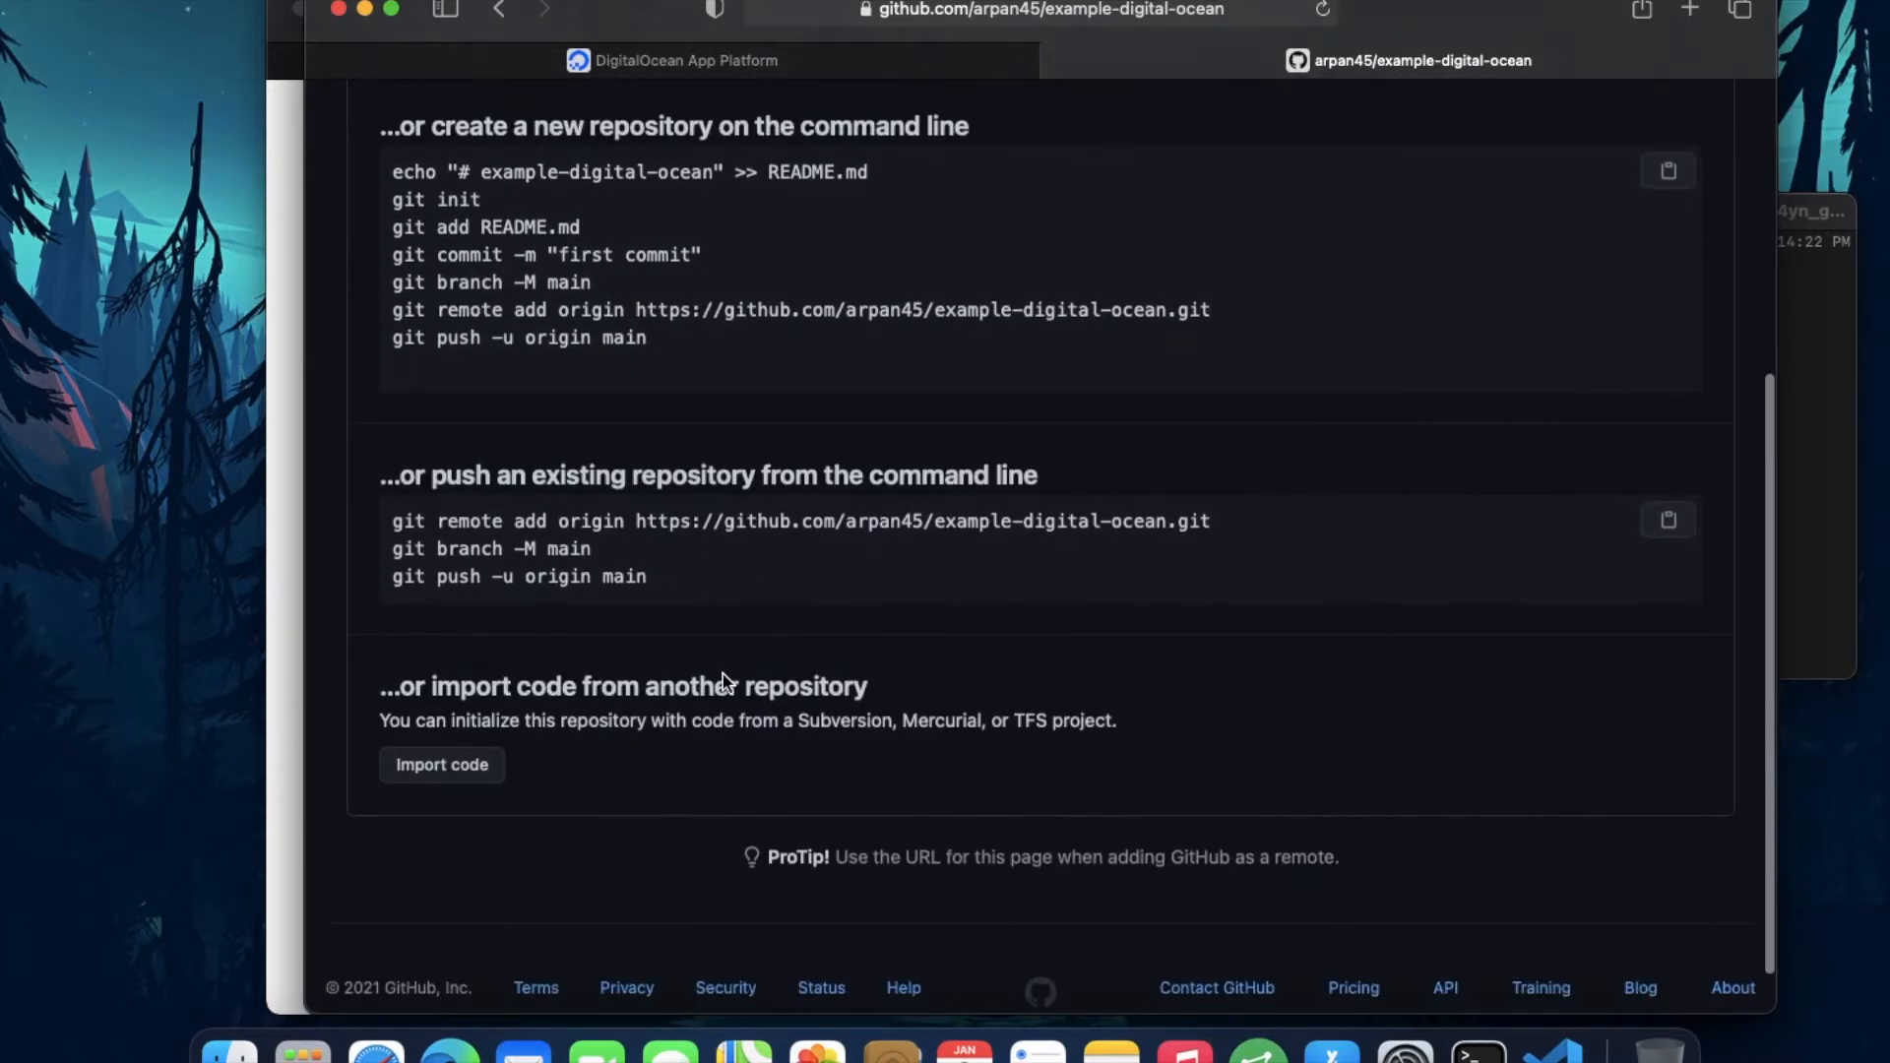
scroll(723, 676, up, 3)
scroll(722, 673, up, 3)
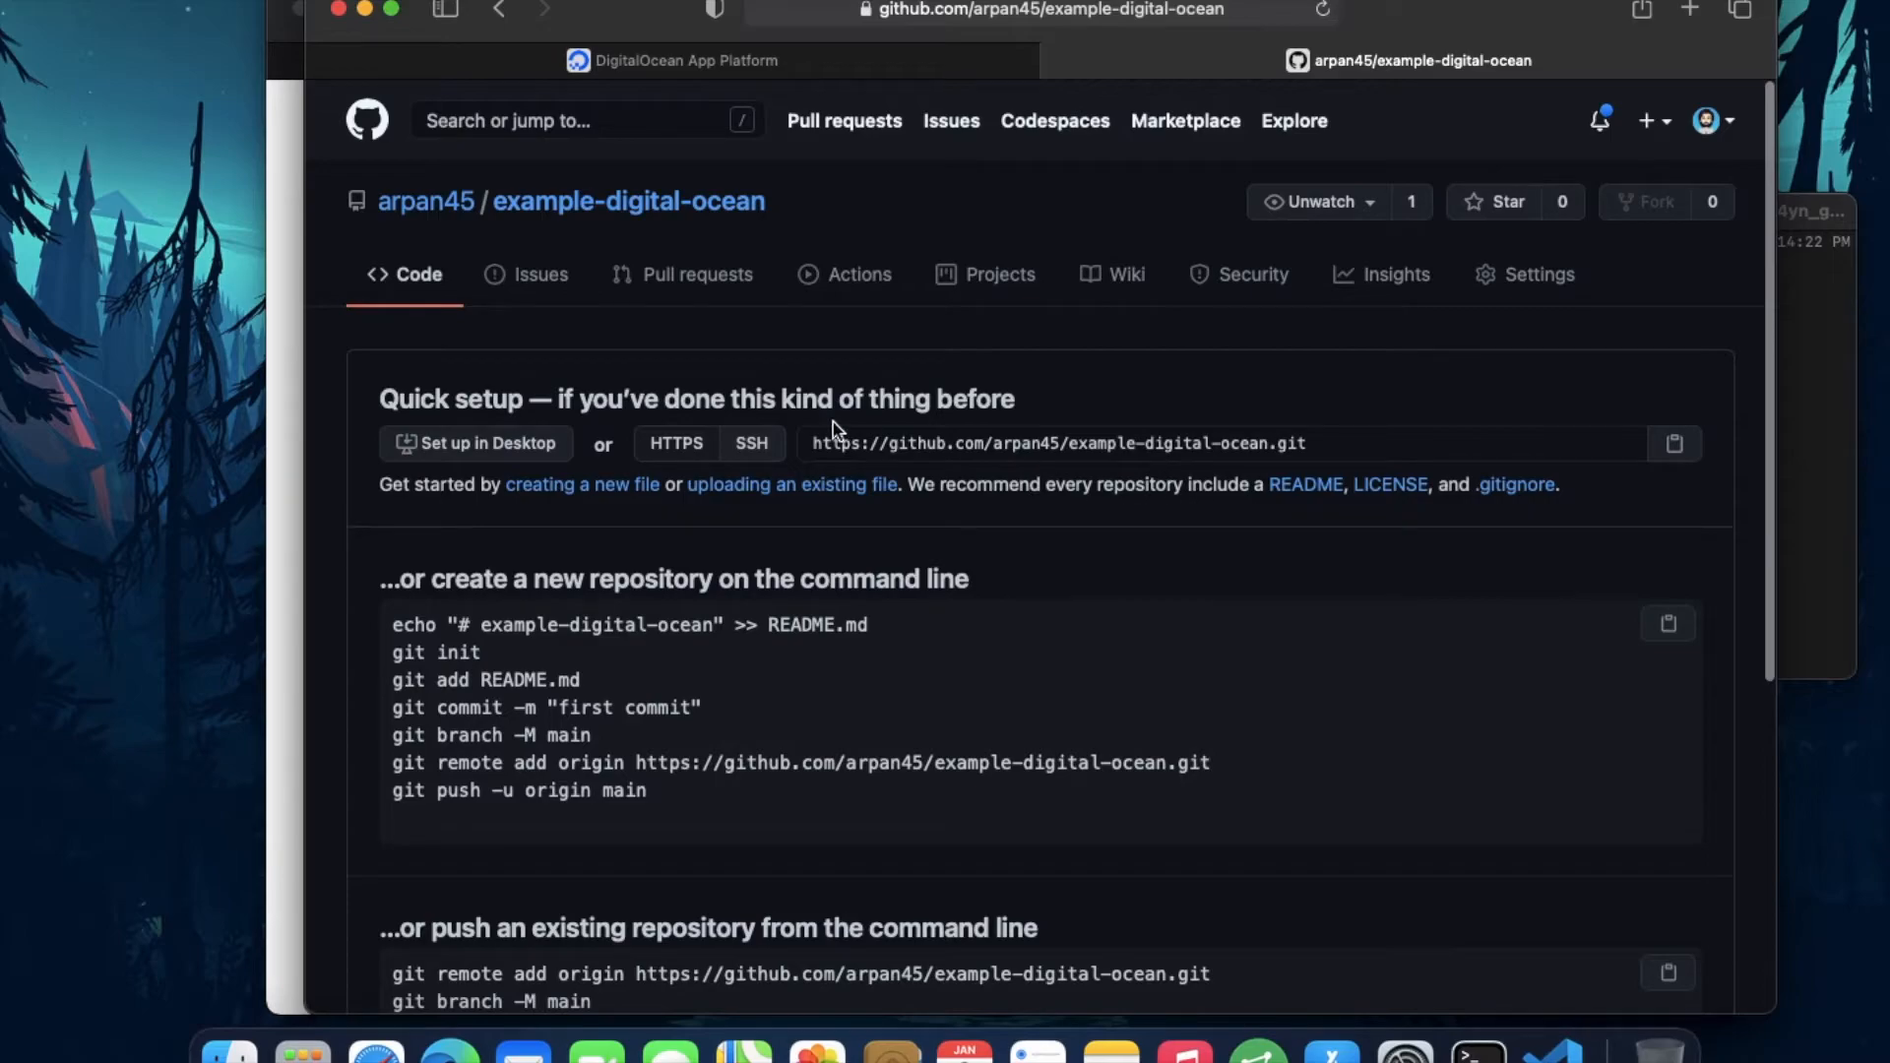
Step: Select the repository's HTTPS address and the git remote add origin command, minimizing the local Vue app window
drag(987, 444, 893, 452)
triple_click(893, 452)
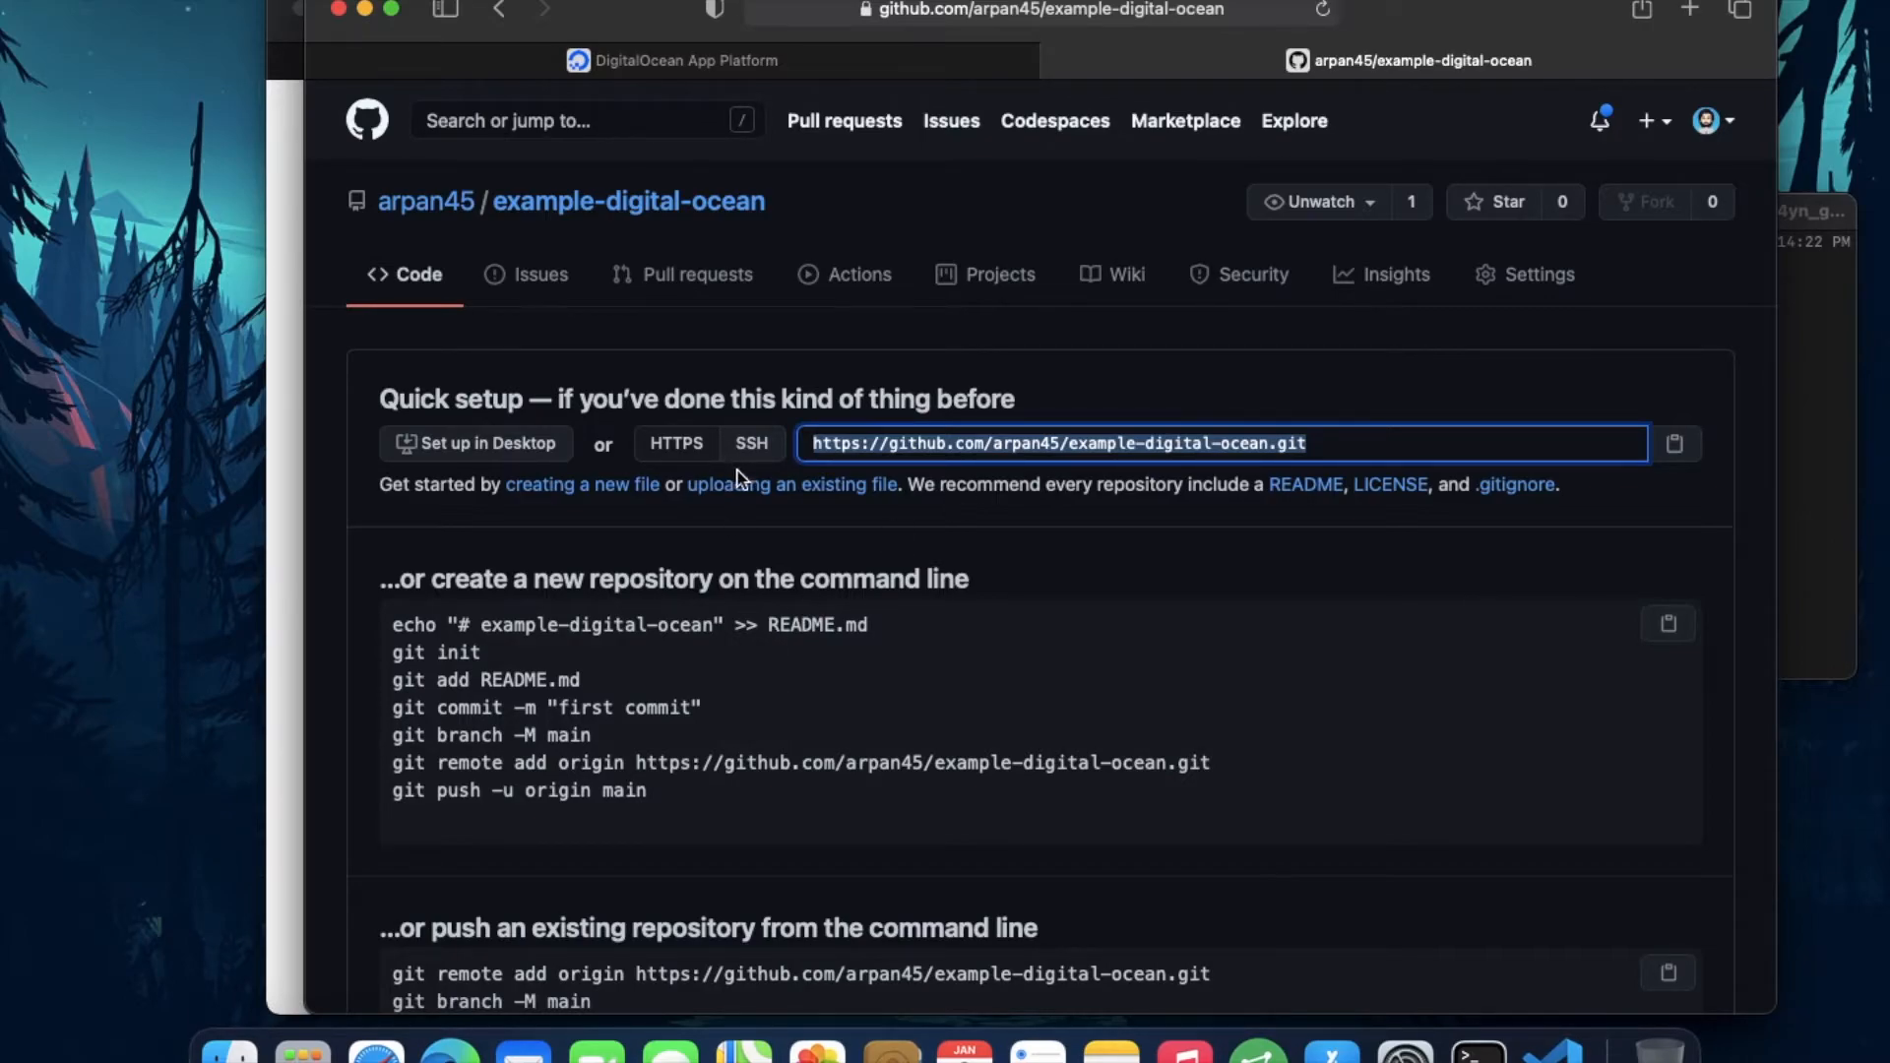
click(288, 672)
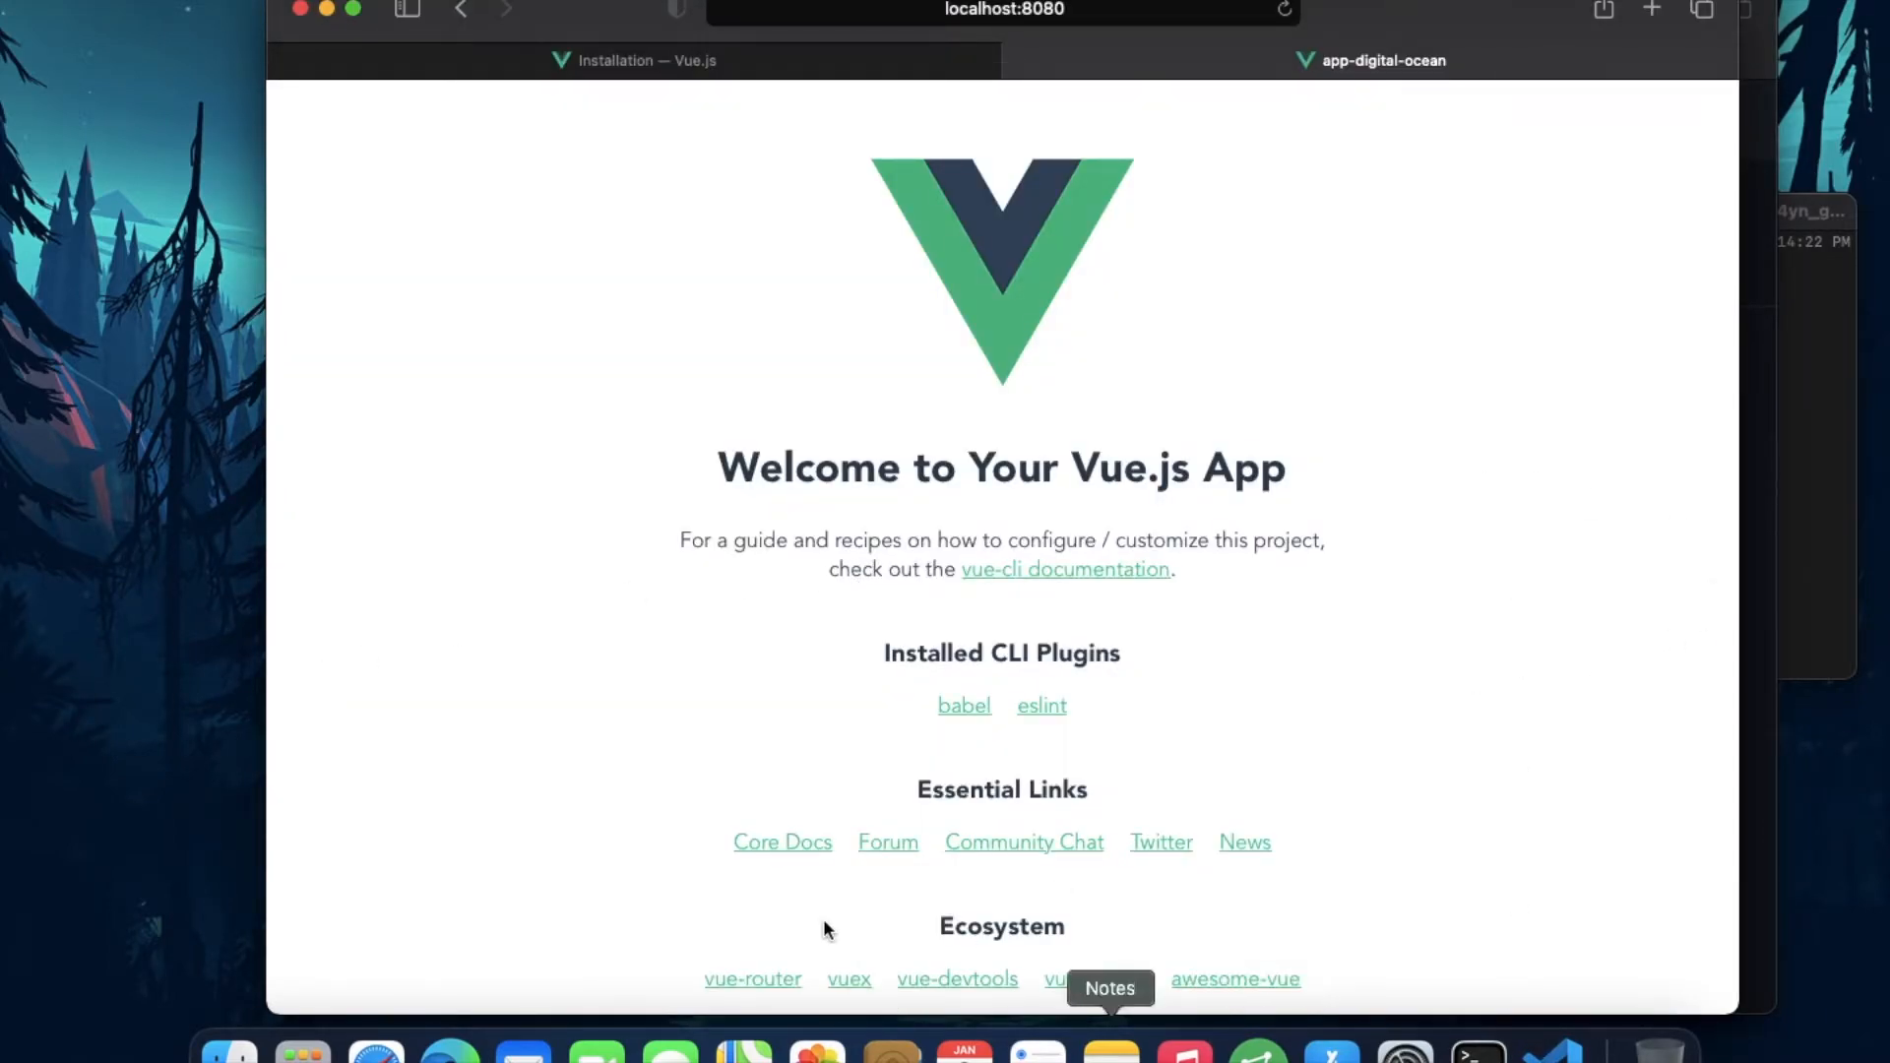
click(328, 9)
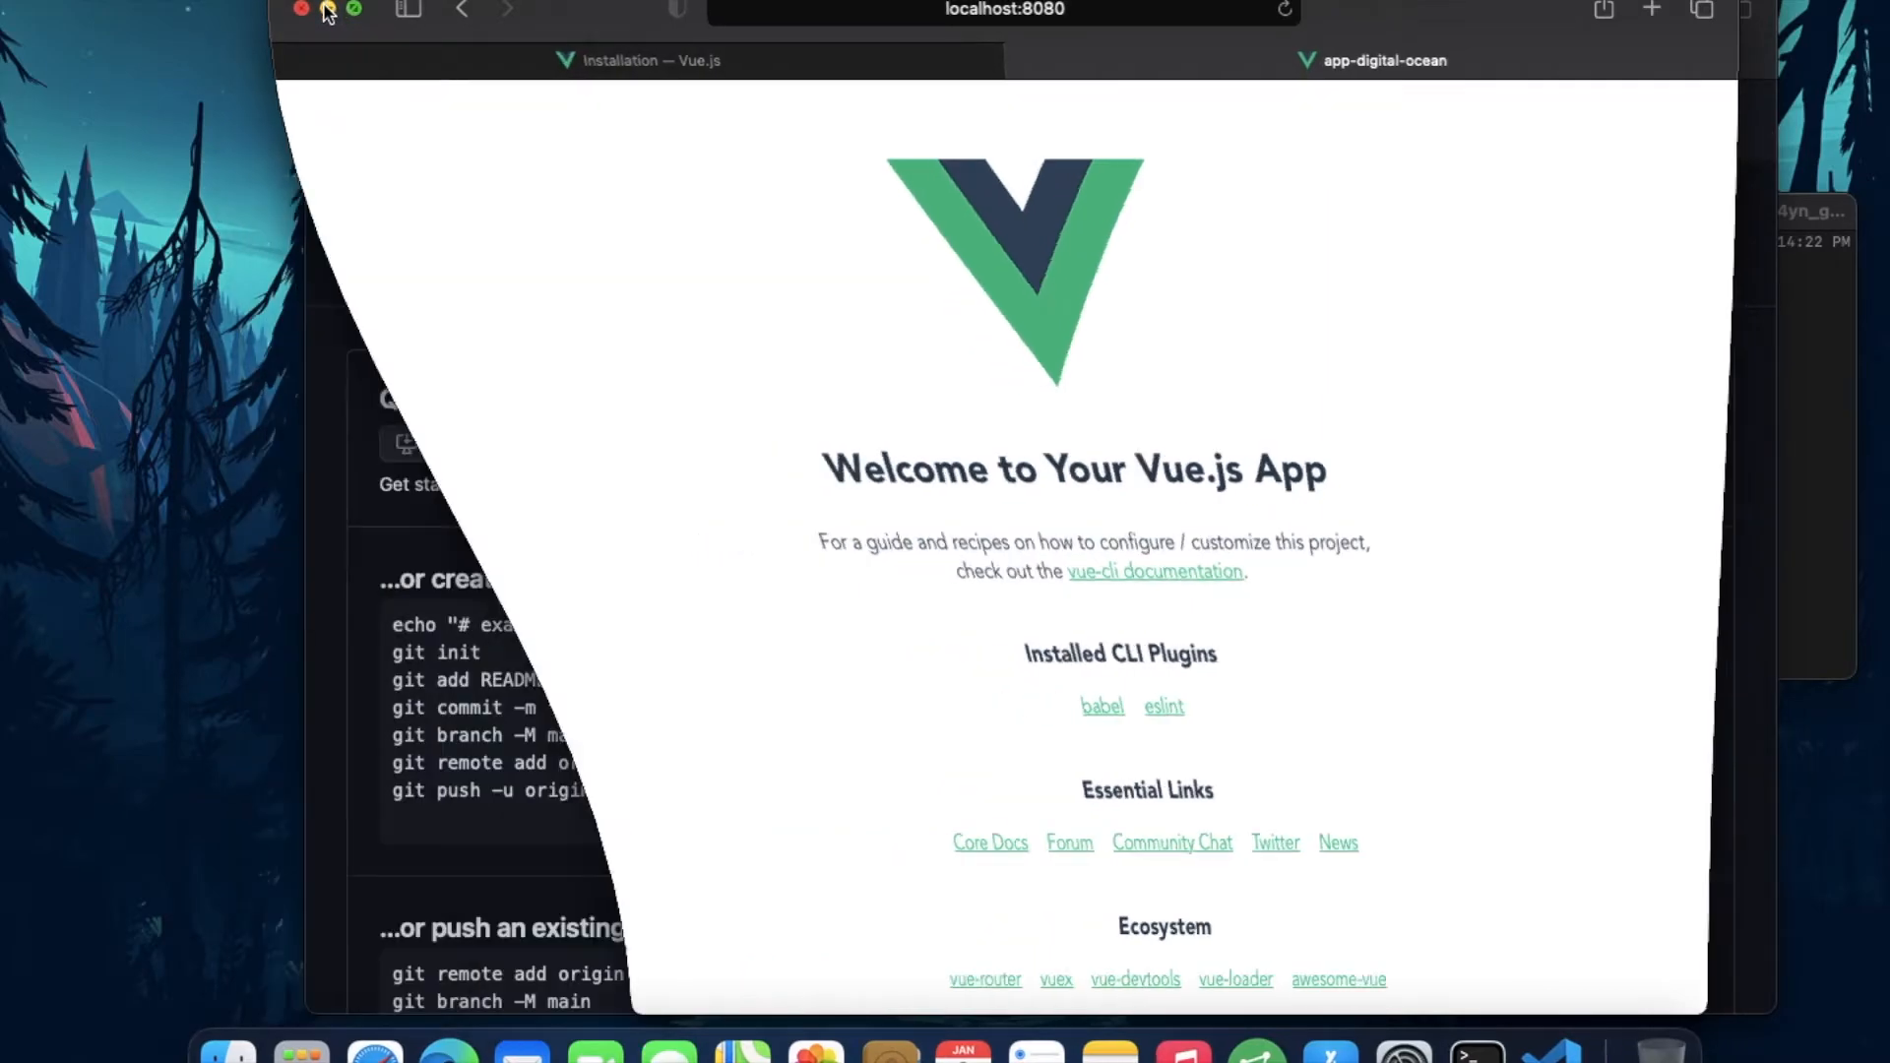
scroll(781, 735, down, 3)
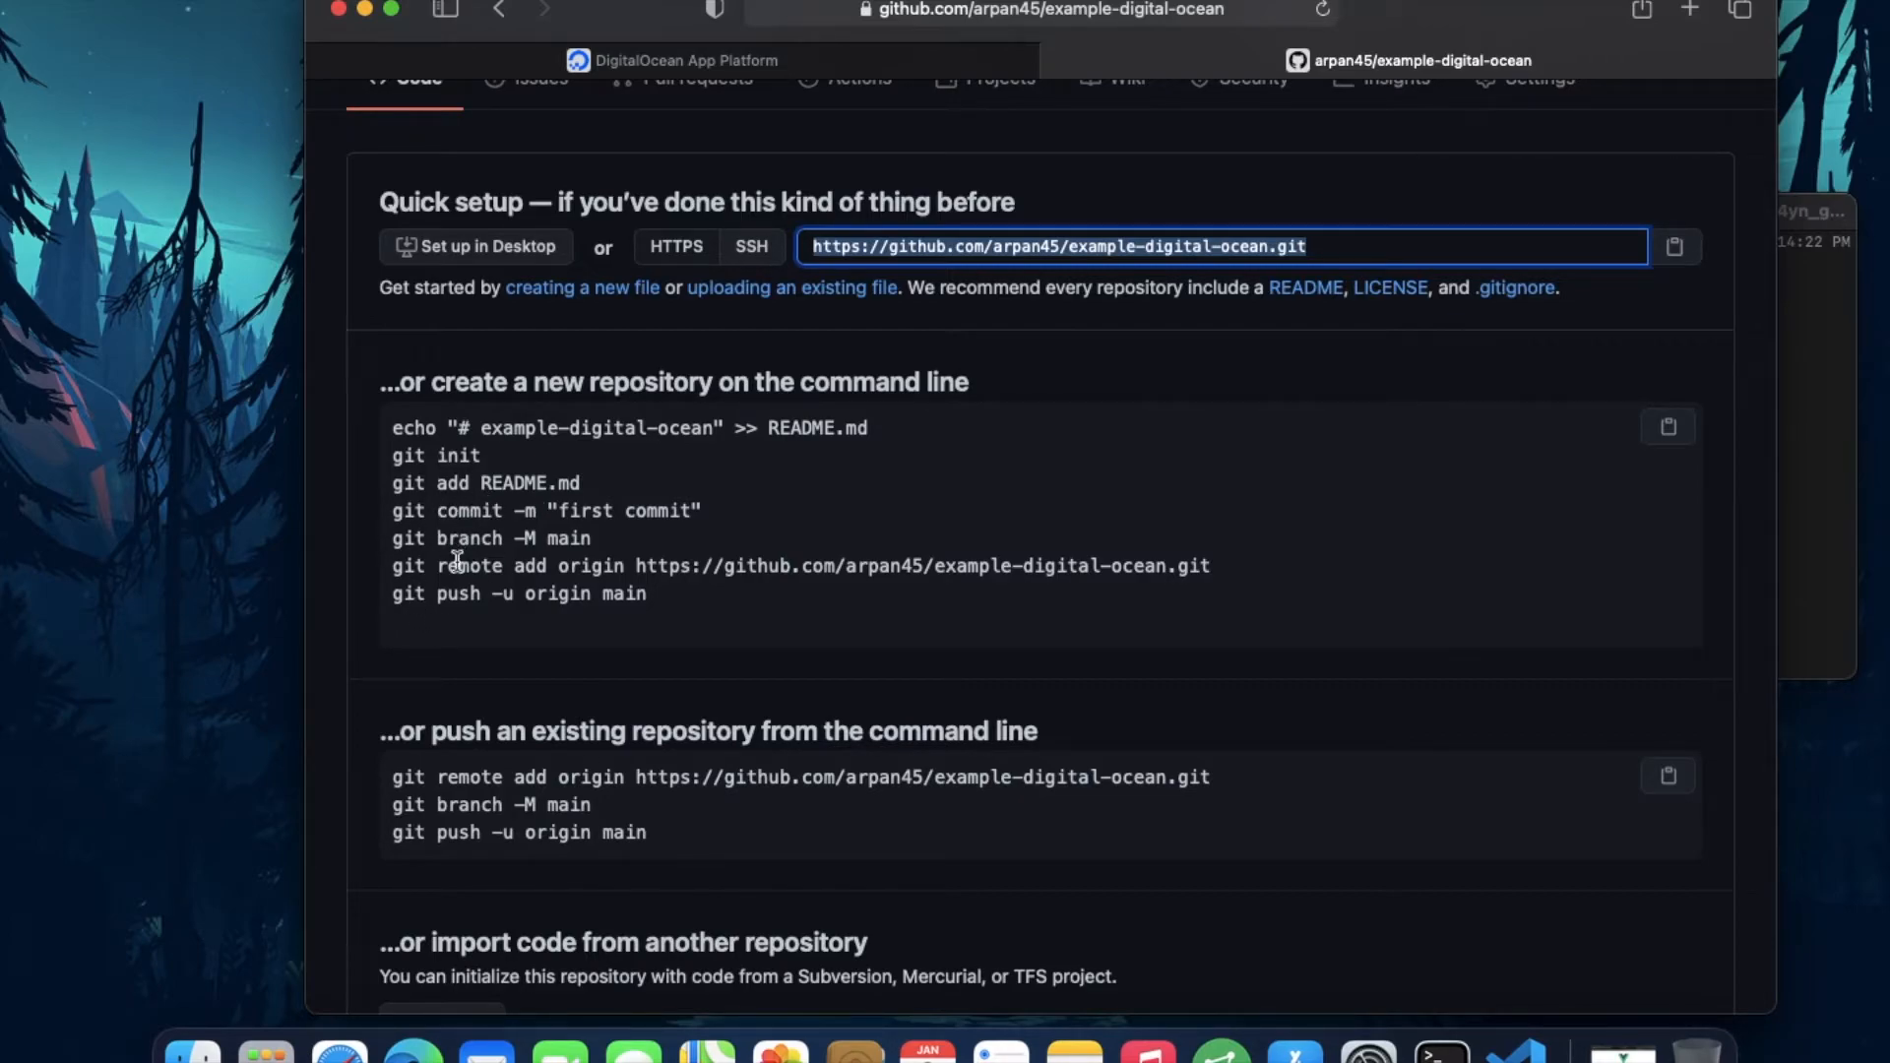
drag(393, 571, 1228, 565)
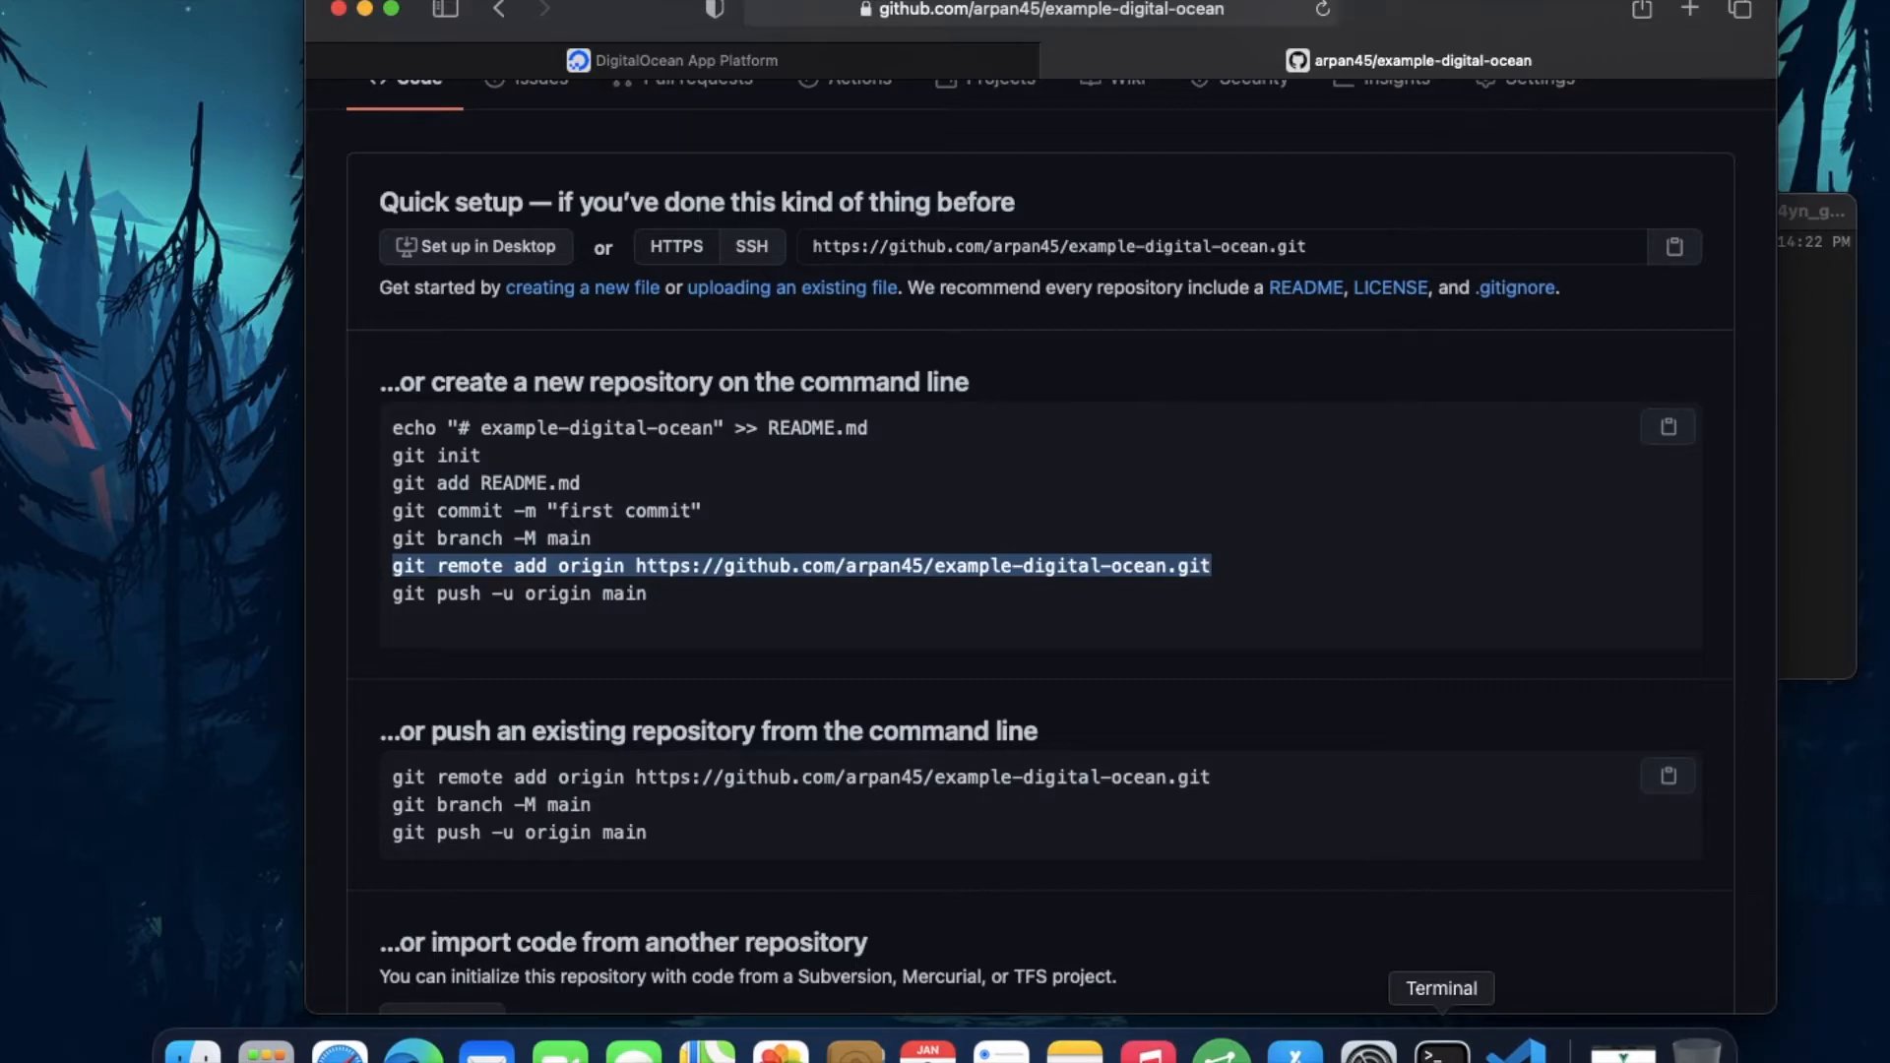
Step: Stop the dev server and add the example-digital-ocean GitHub repository as remote origin
click(1441, 1045)
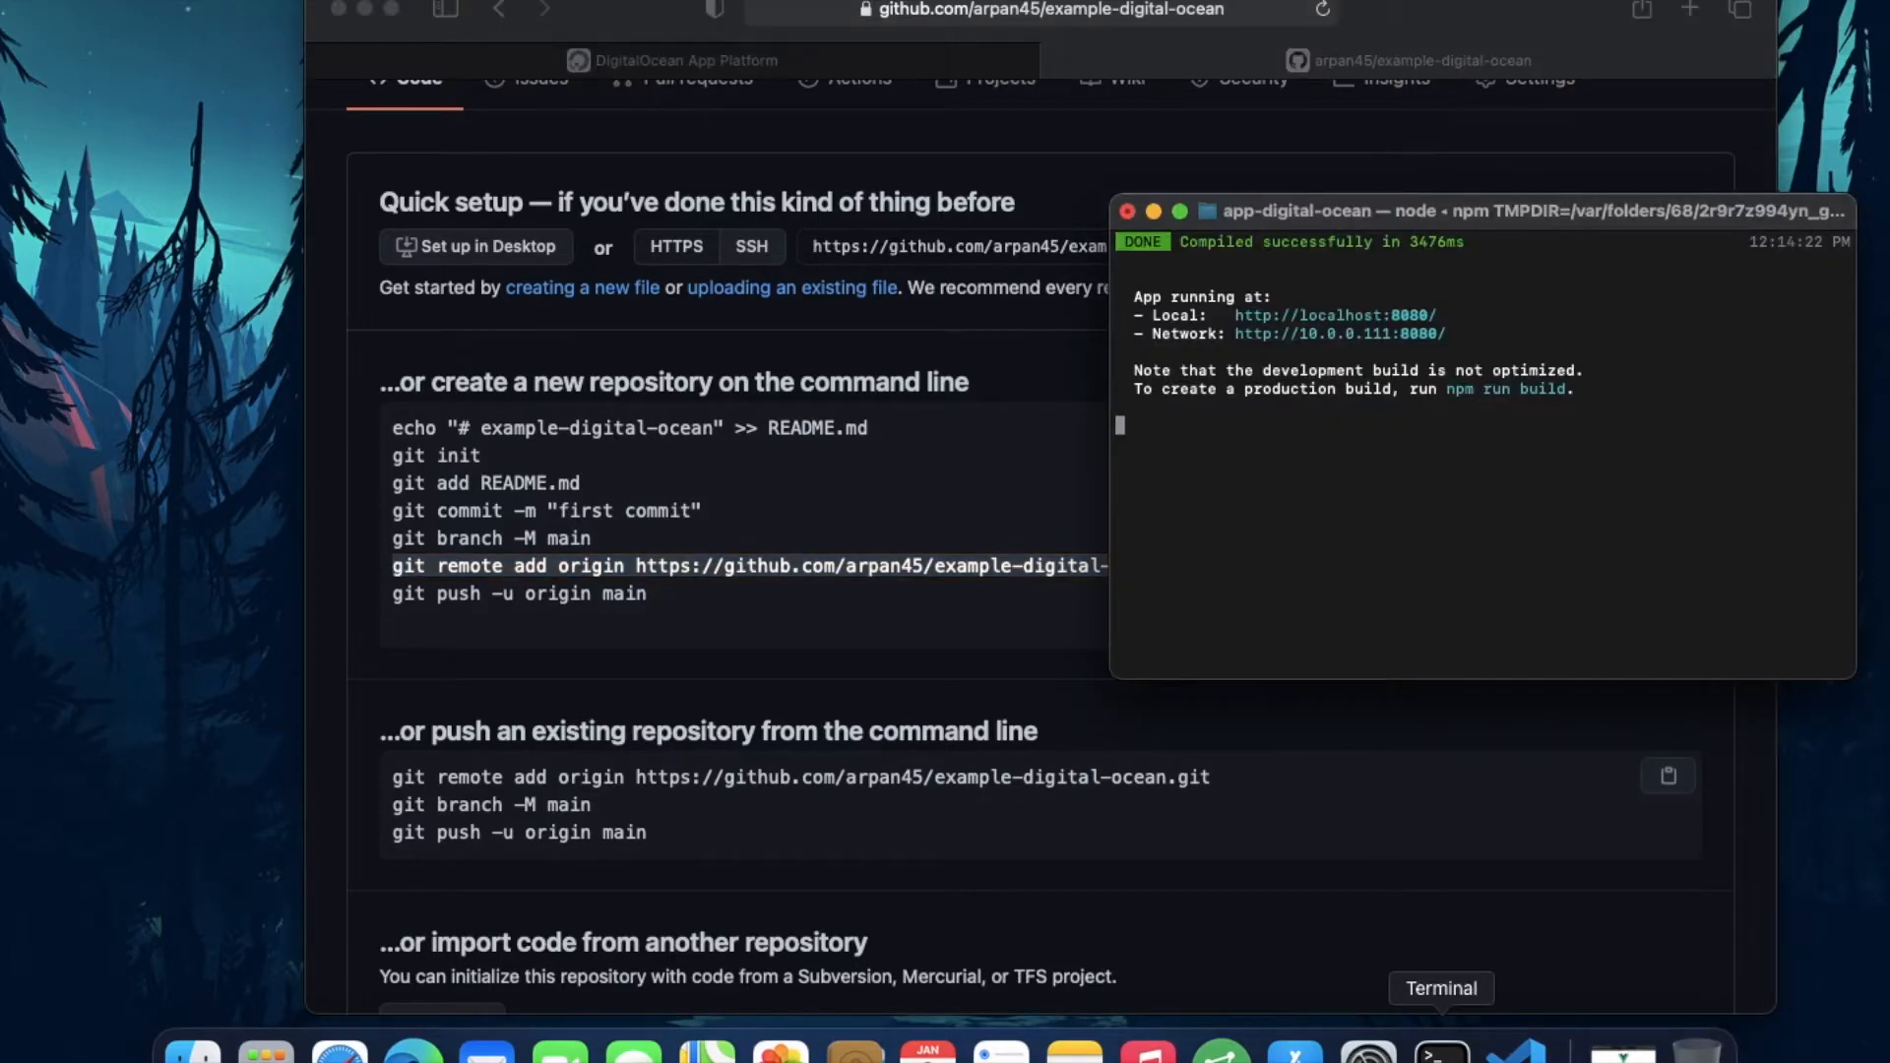
key(ctrl+c)
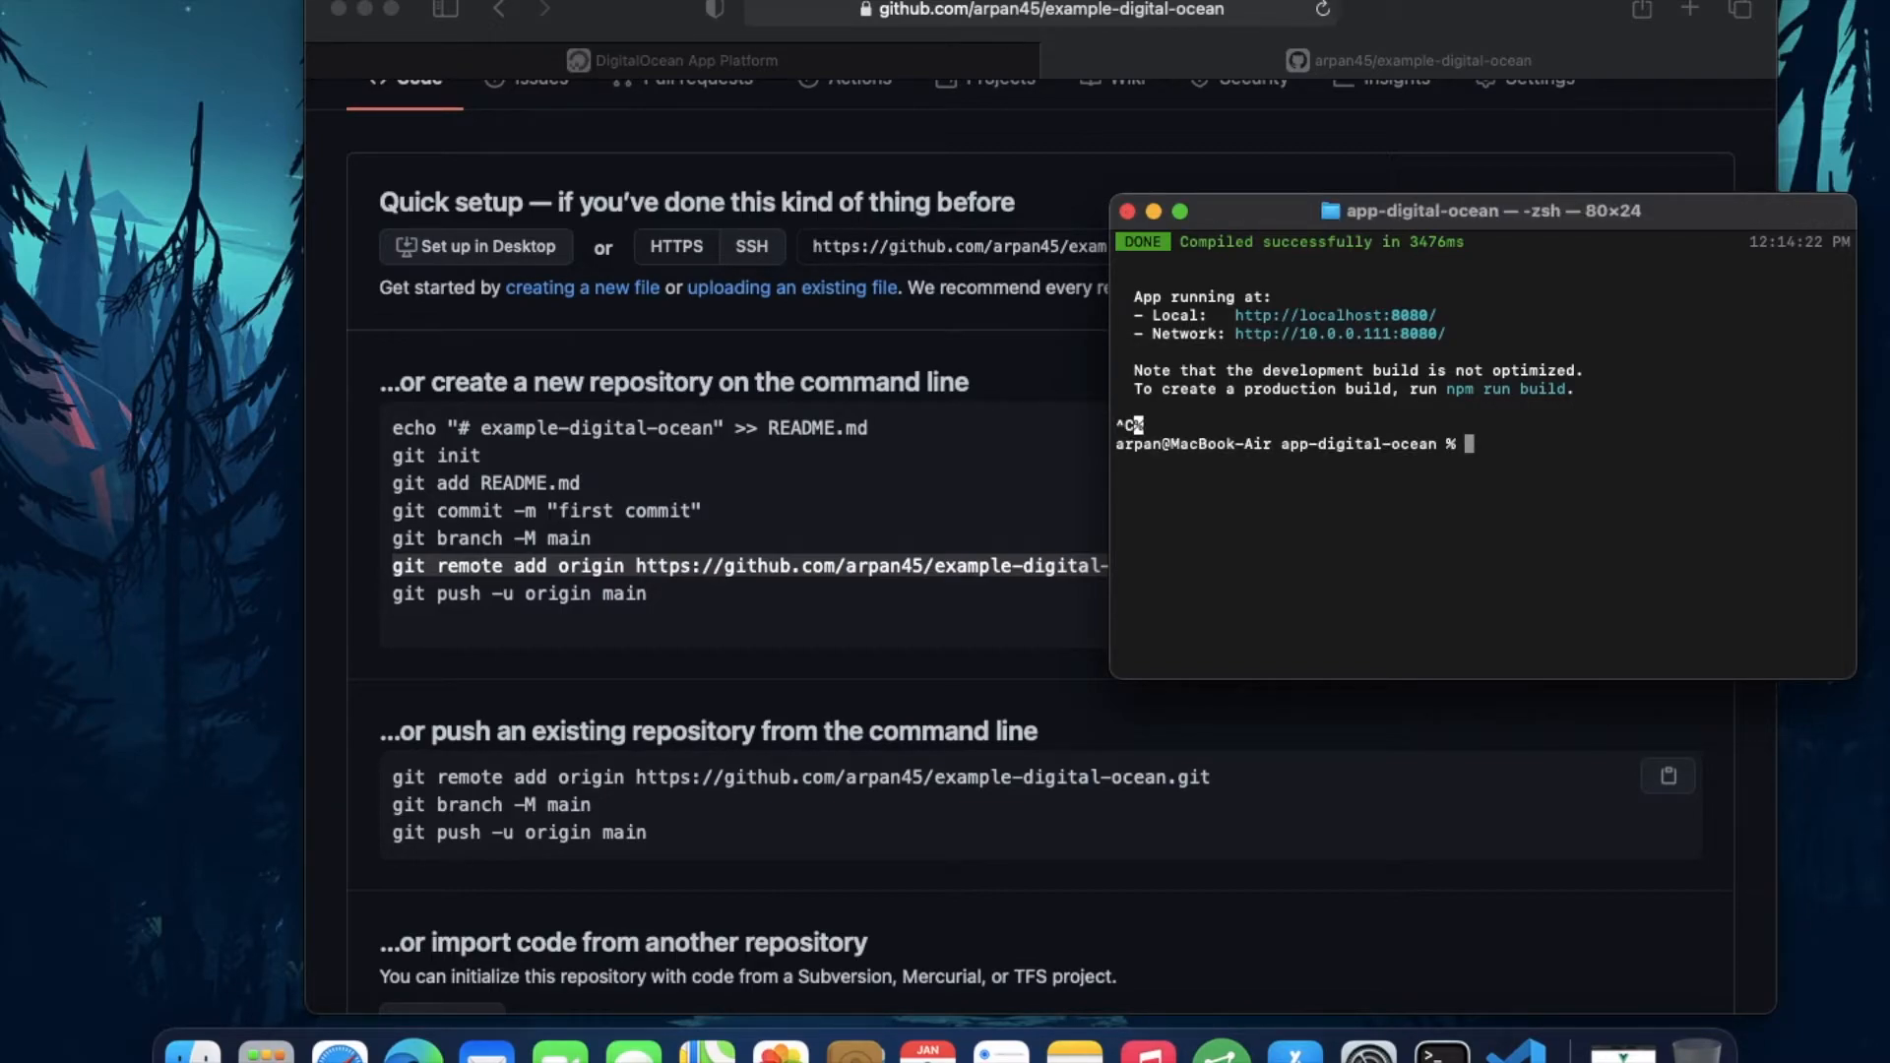
key(super+v)
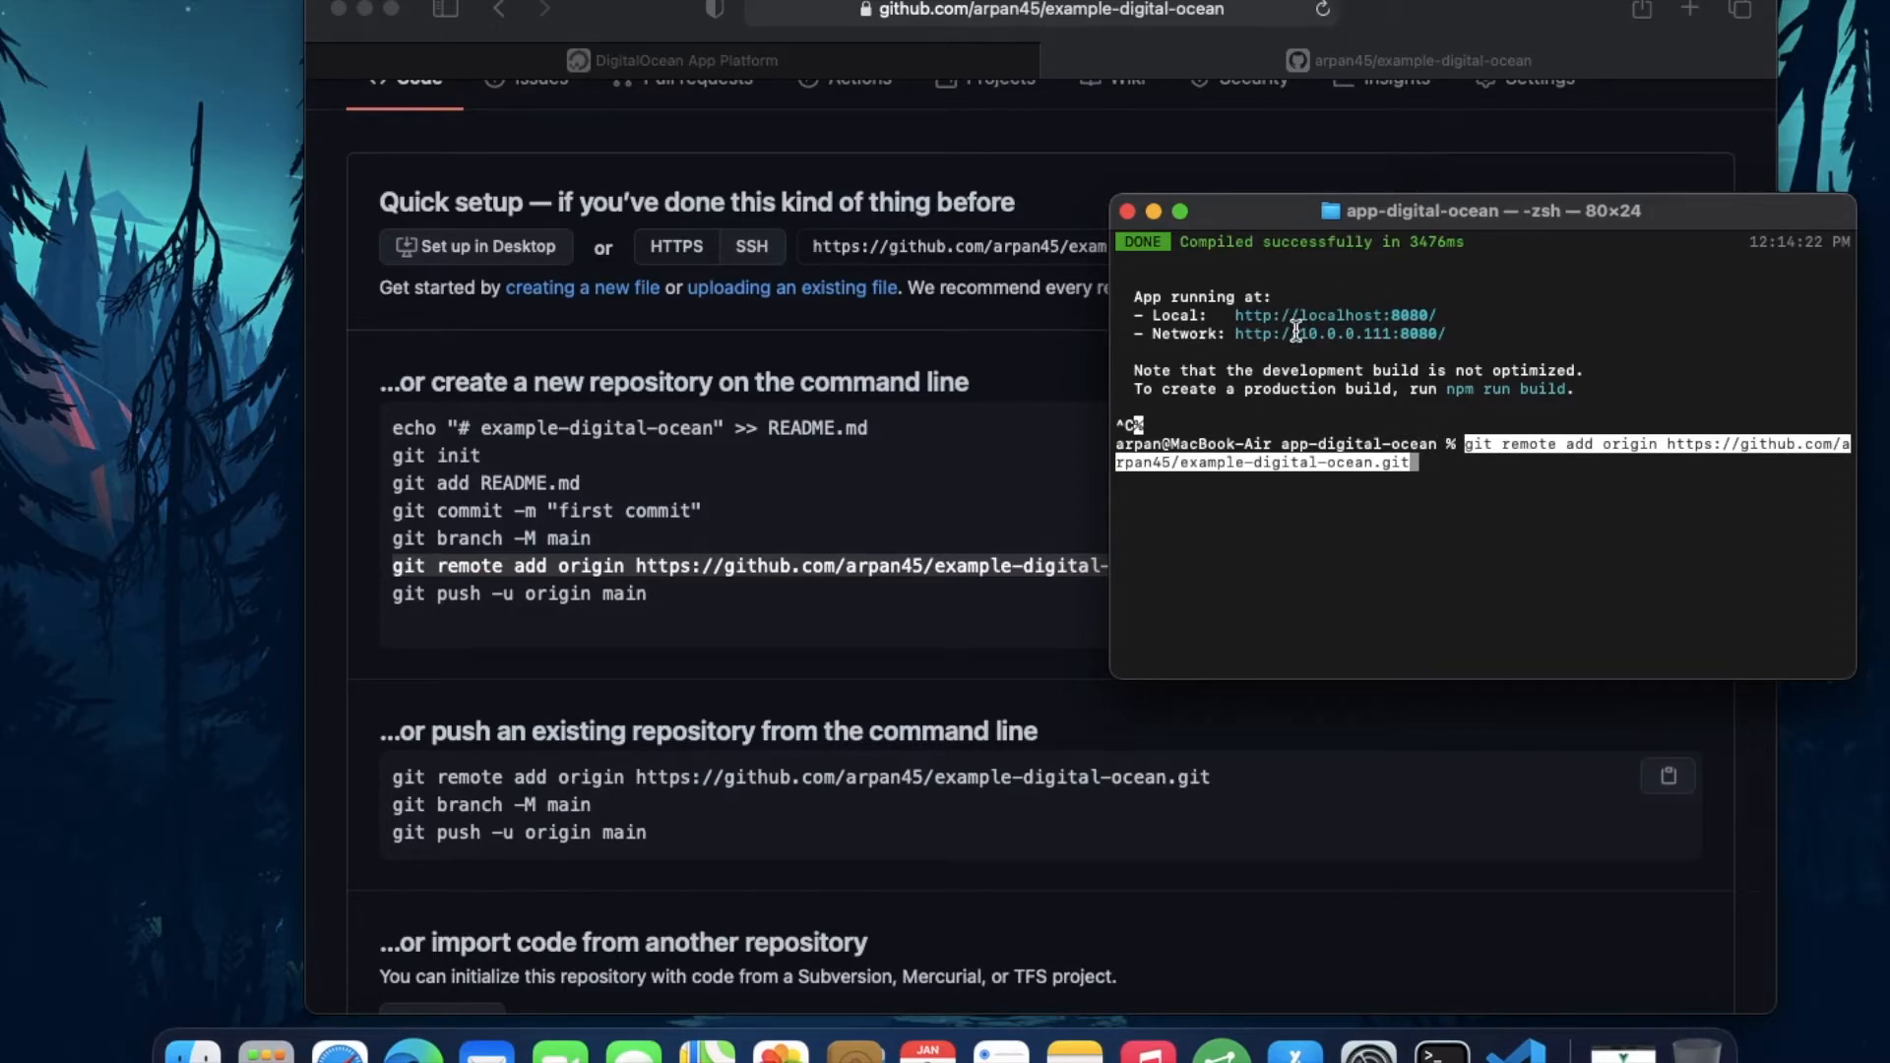
click(1463, 511)
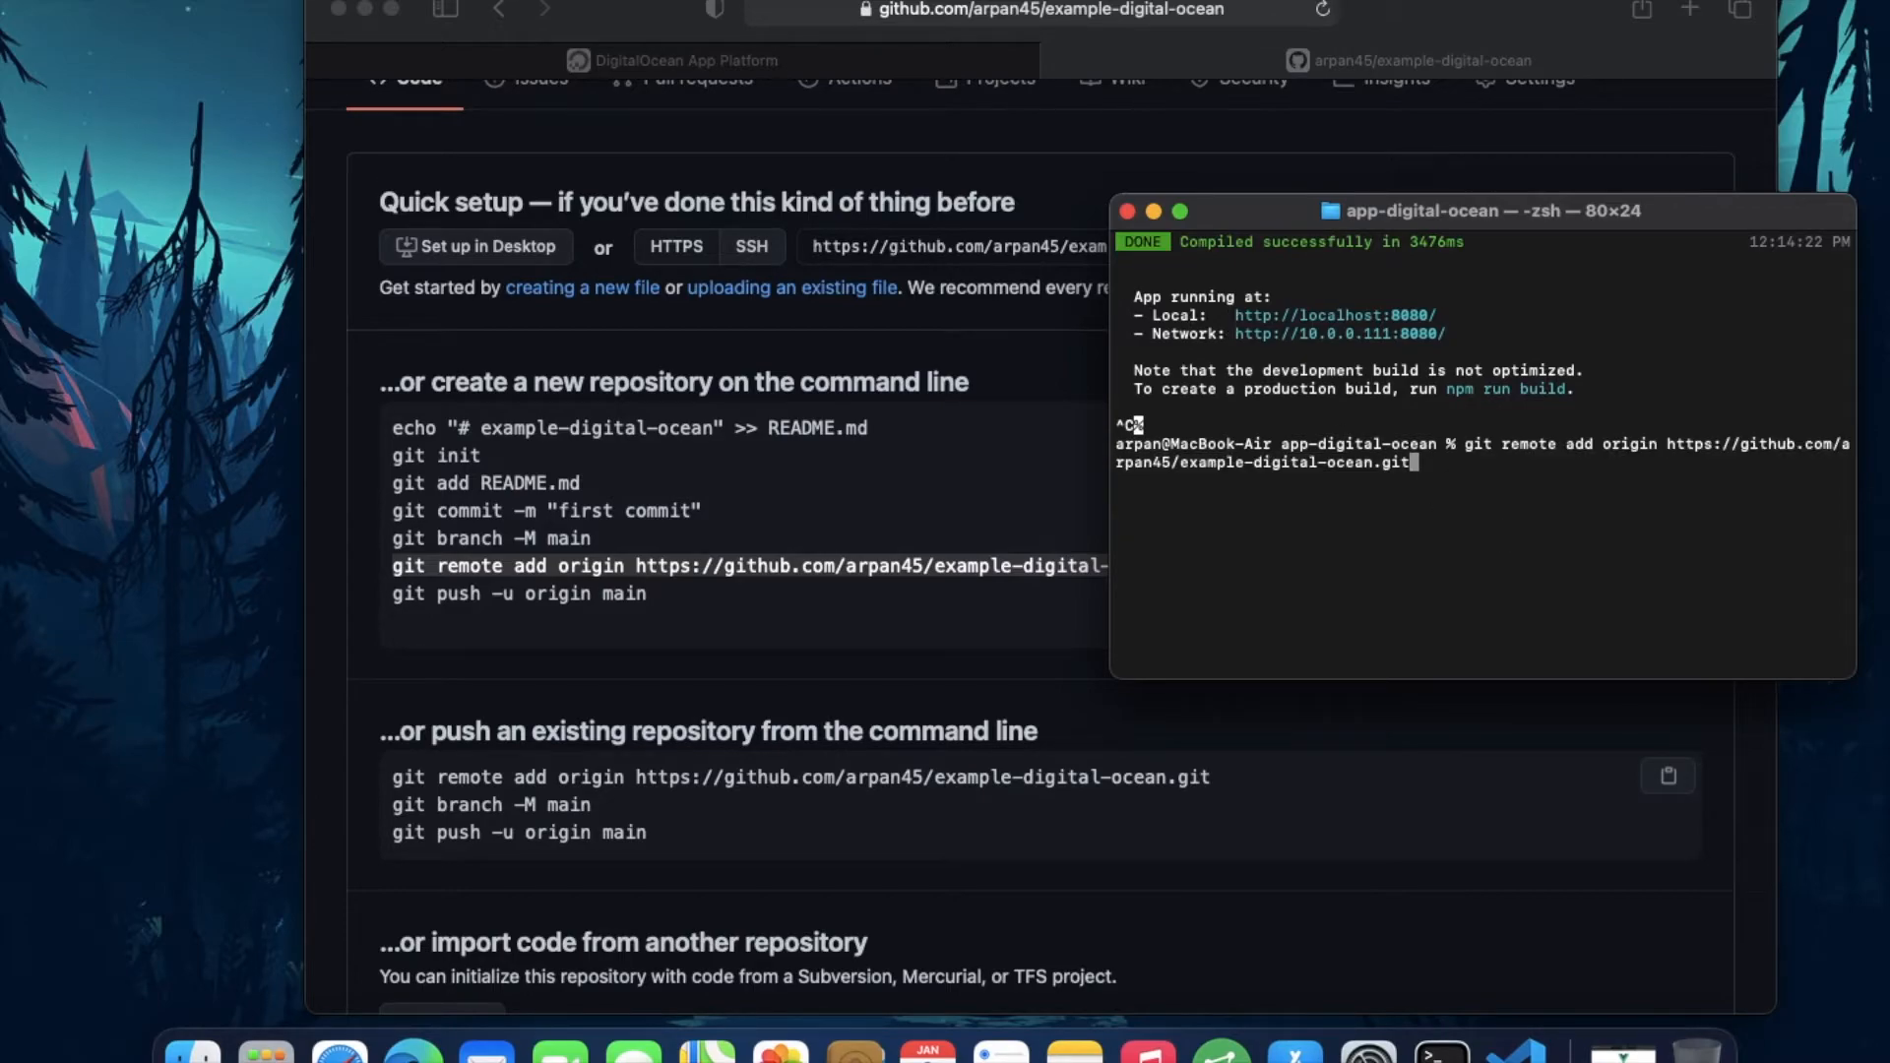
key(Return)
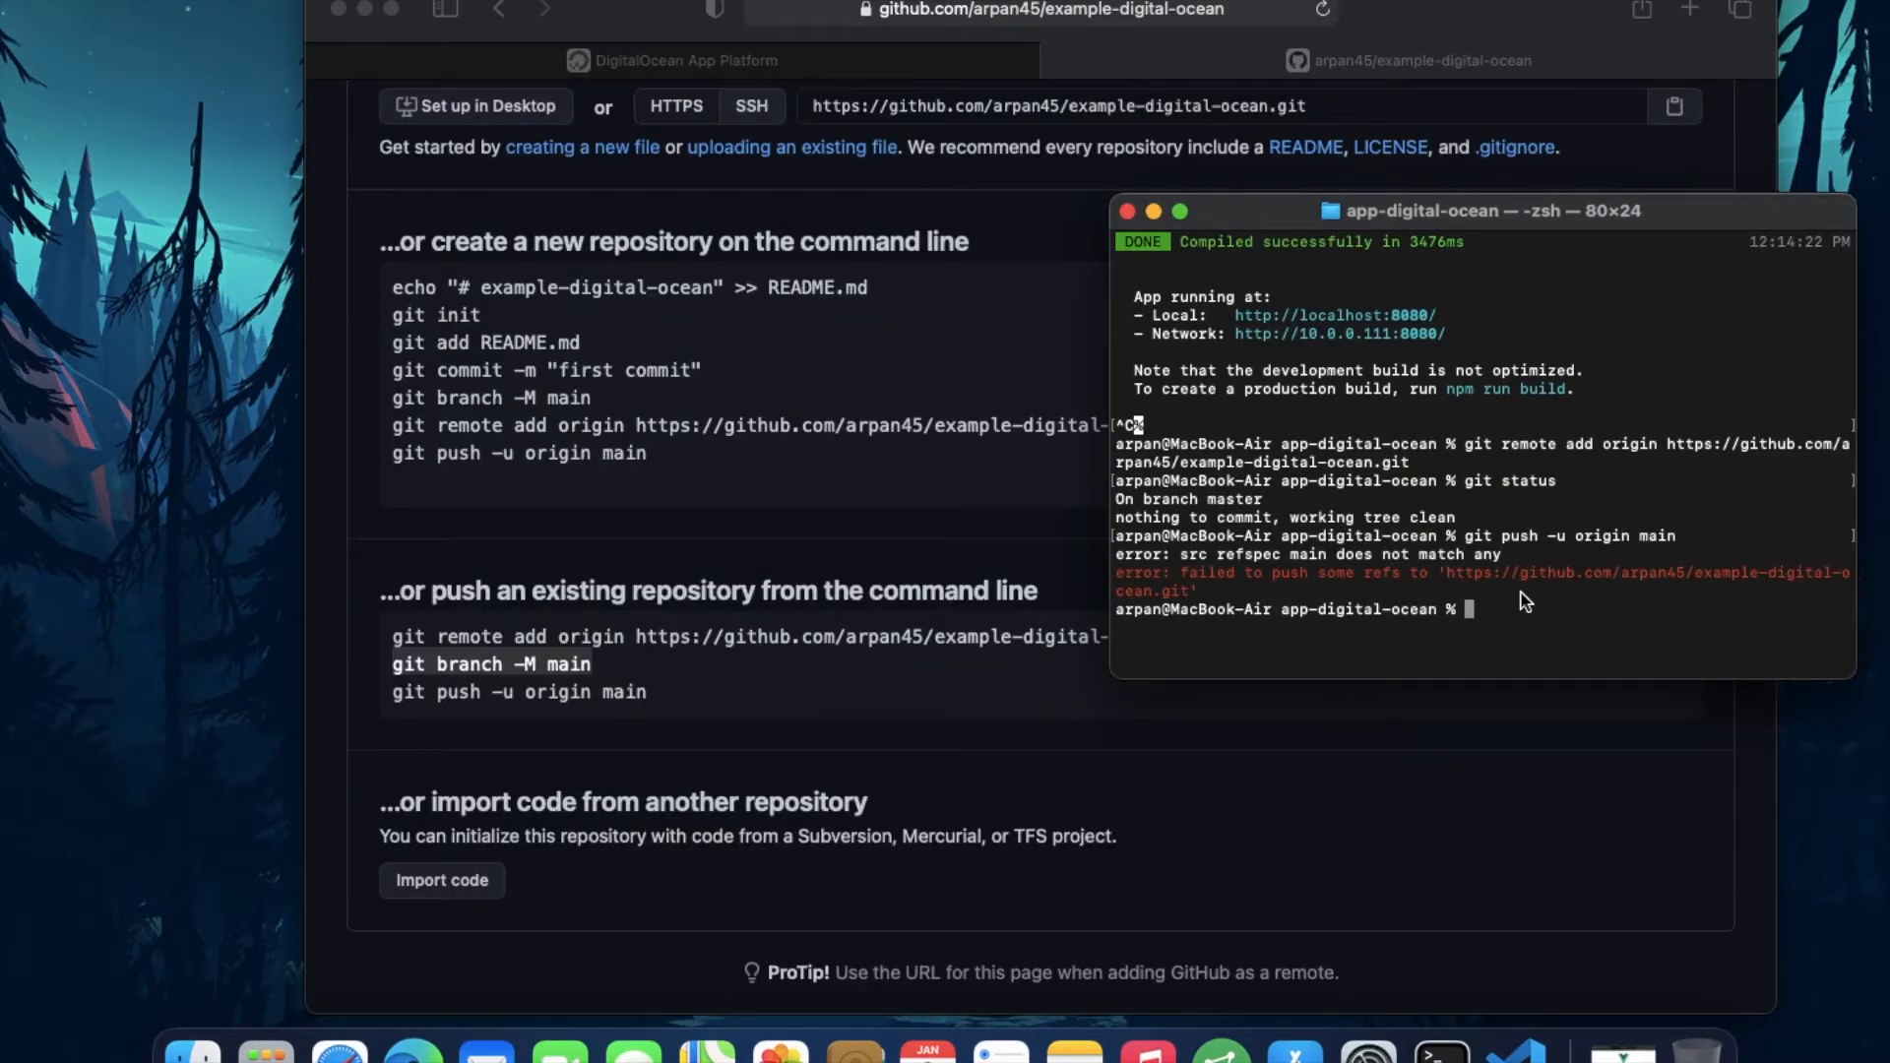
Step: Rename the local branch to main and push it to origin with git push -u origin main
key(super+v)
key(Return)
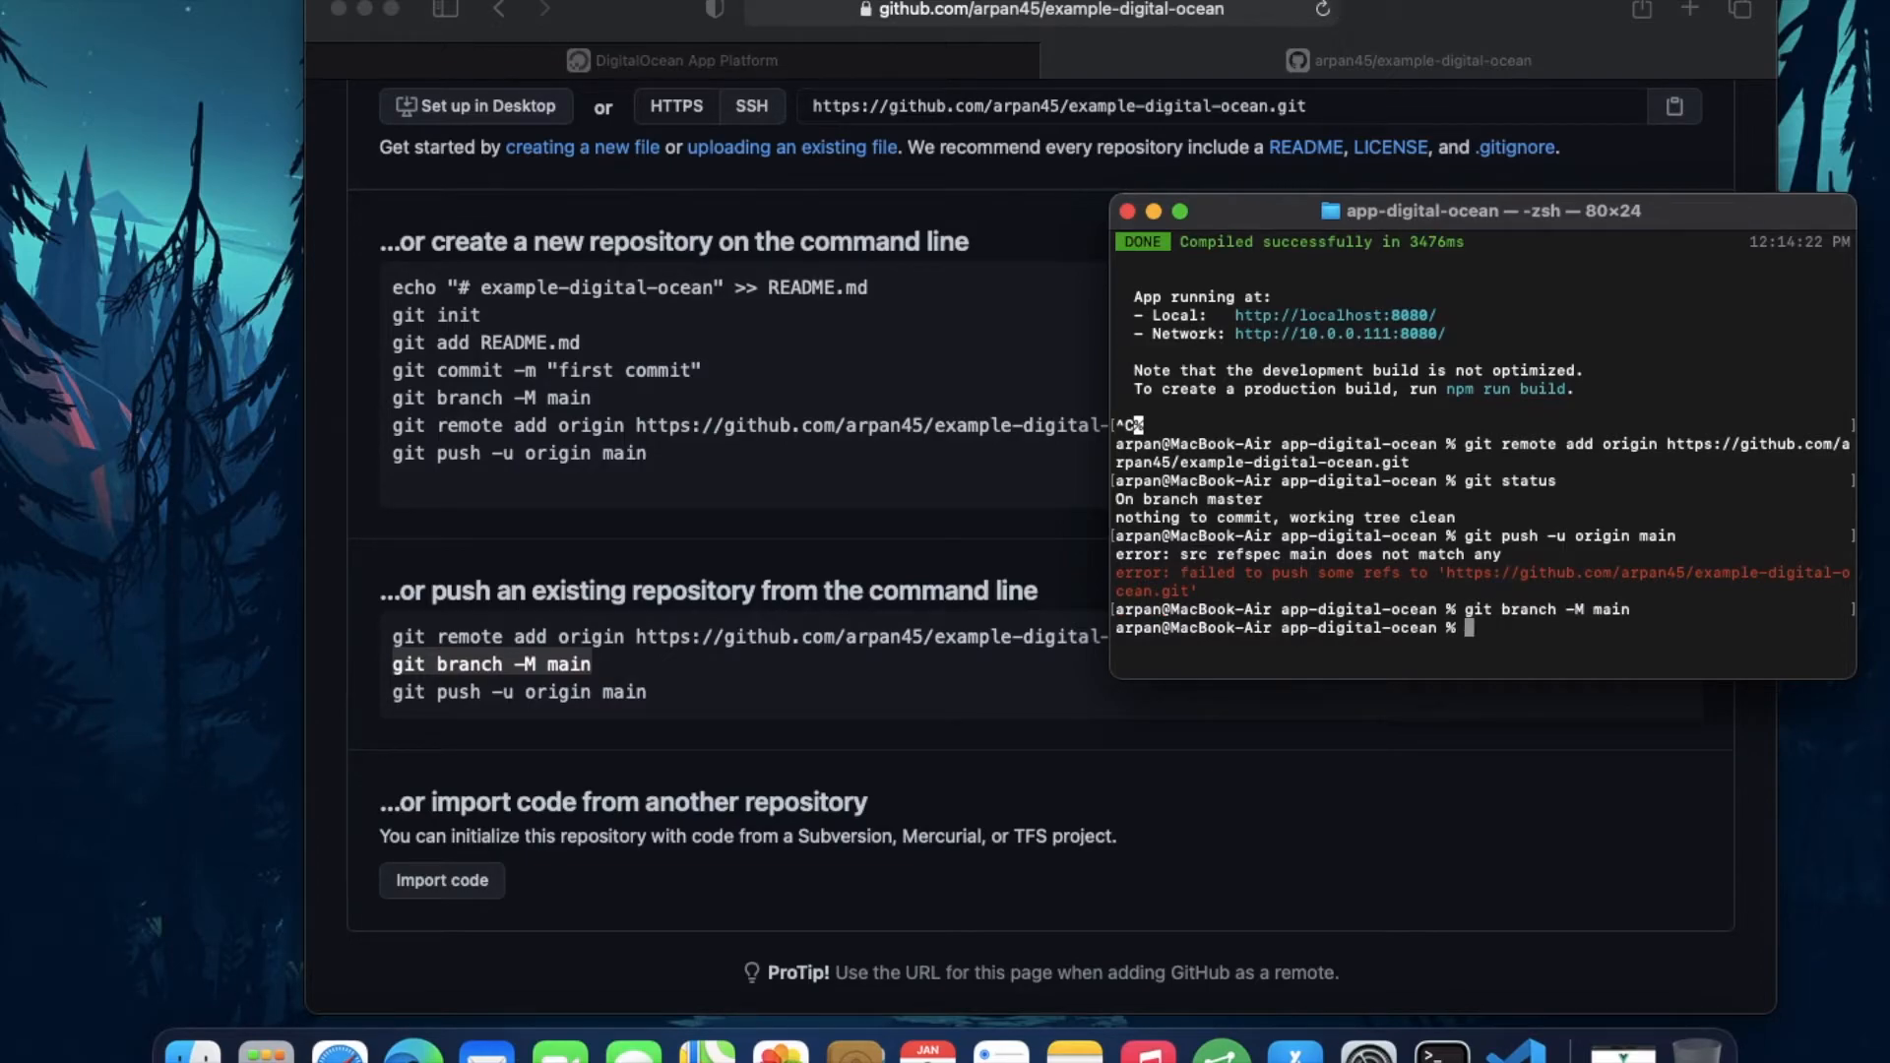
key(Up)
key(Up)
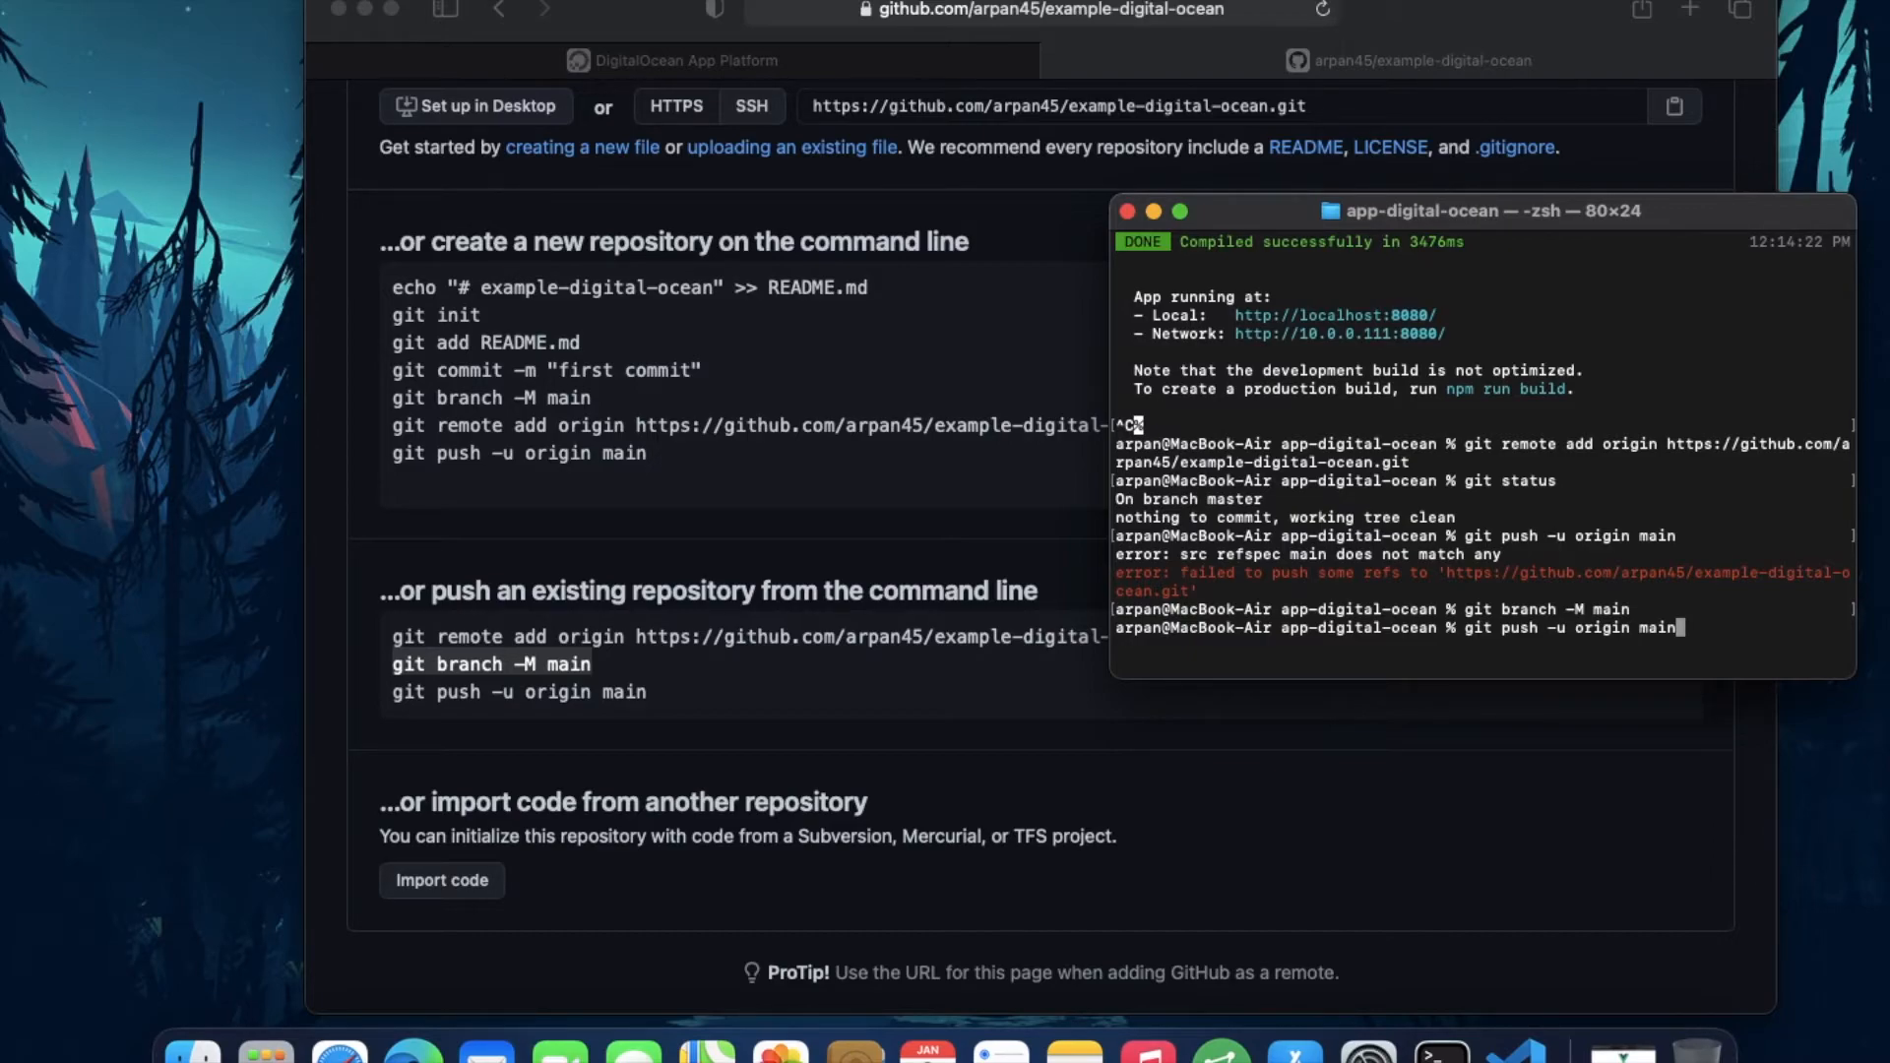
key(Return)
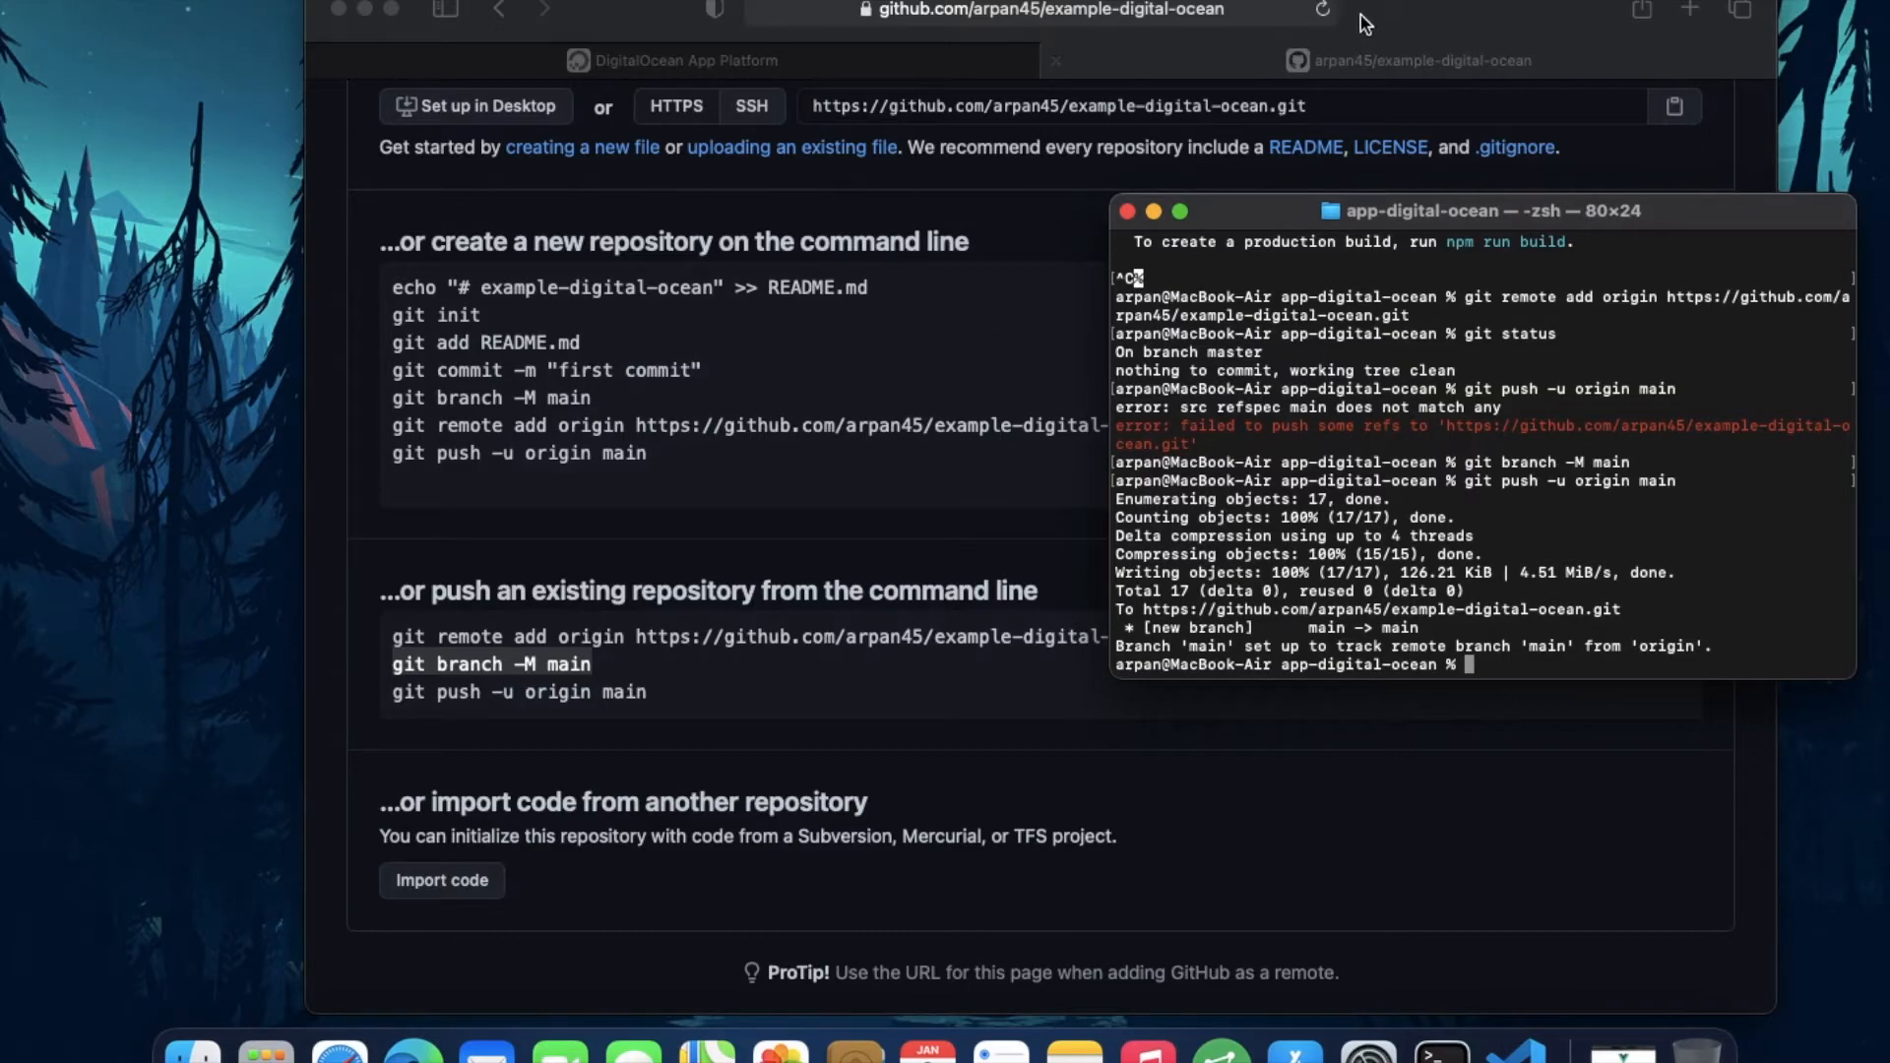
click(1326, 14)
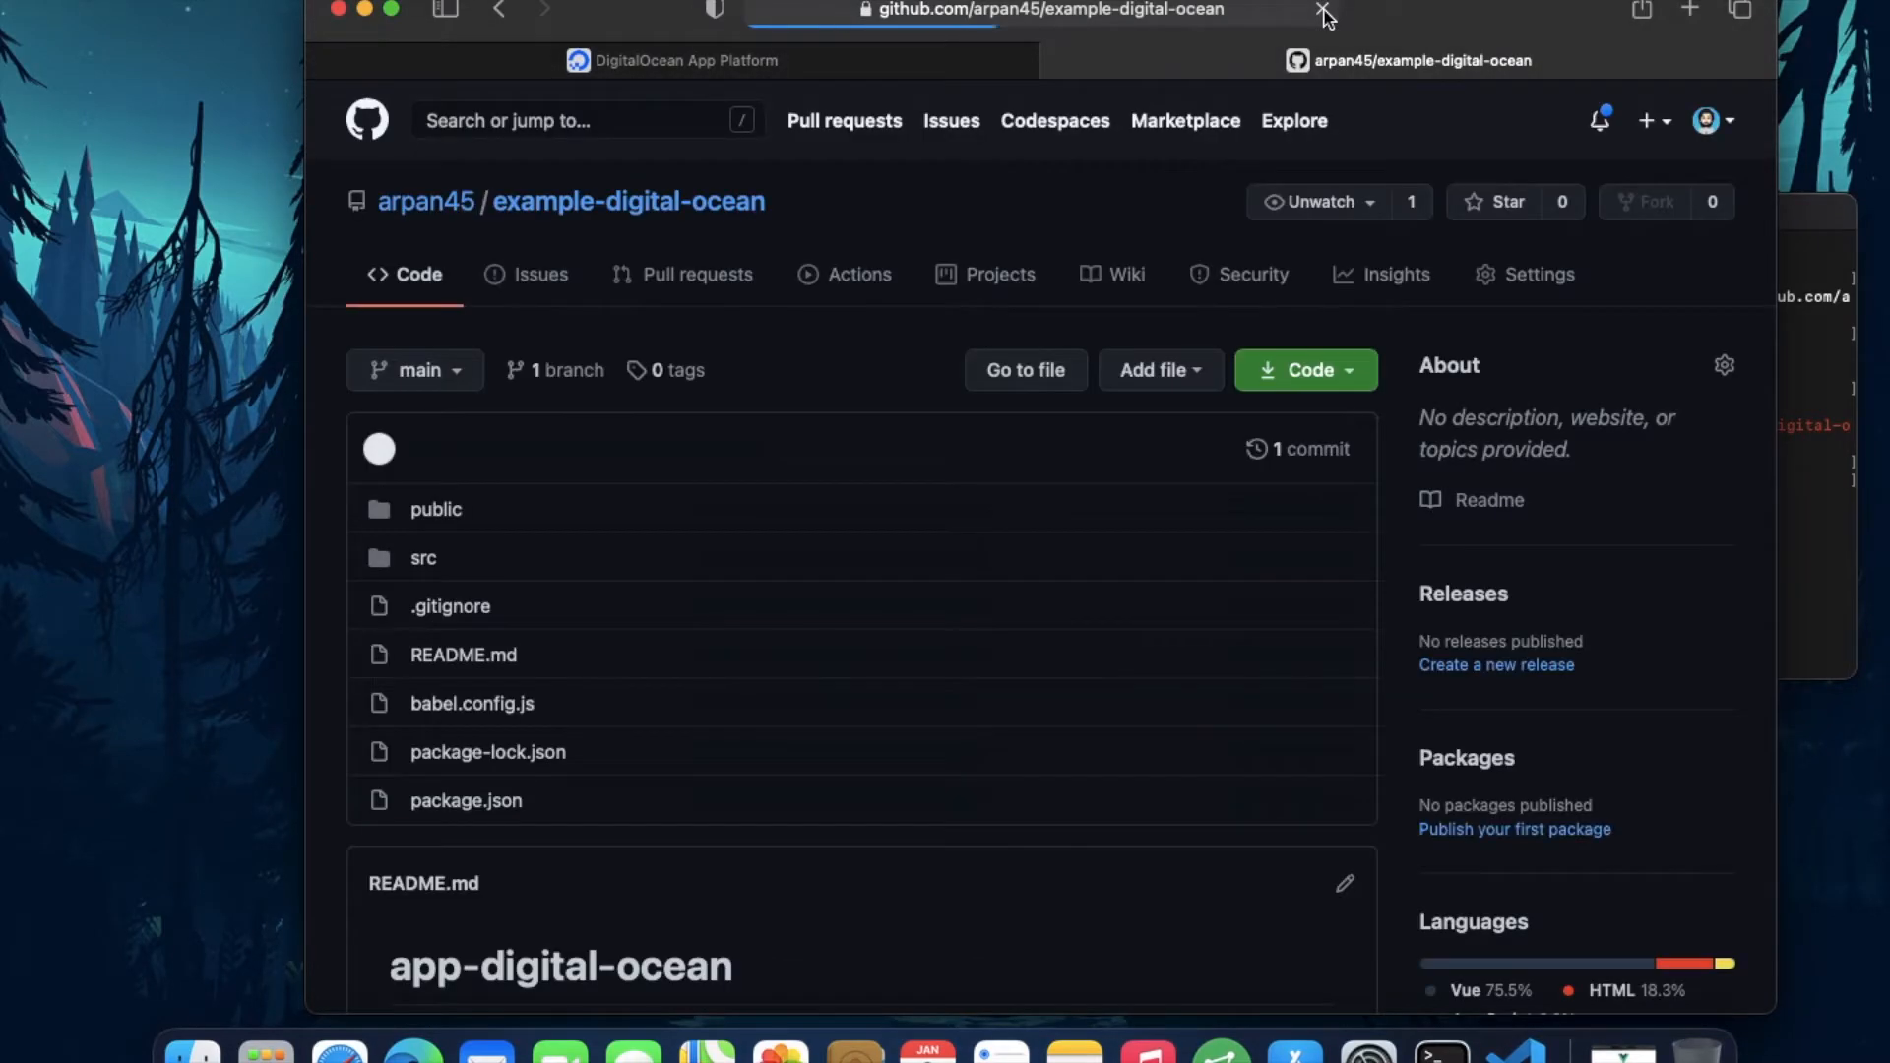
scroll(858, 738, down, 5)
scroll(704, 376, up, 5)
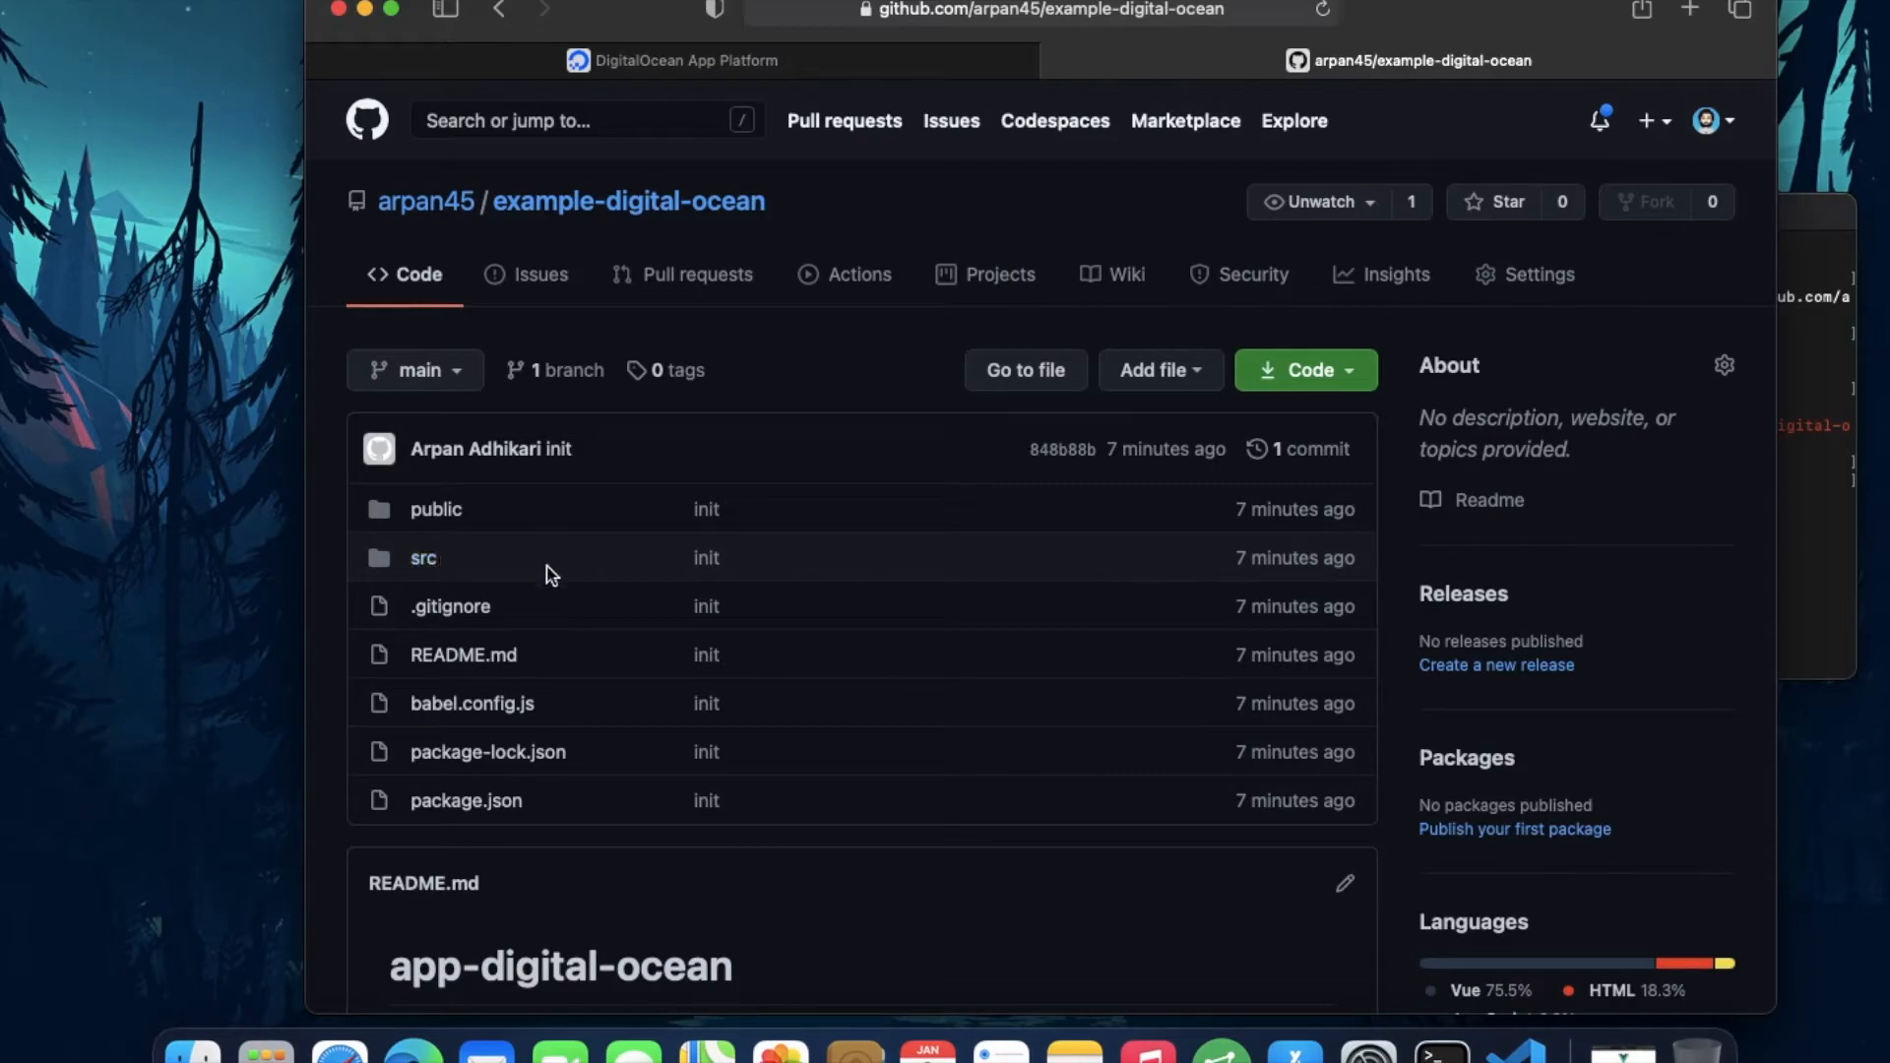
scroll(782, 651, down, 5)
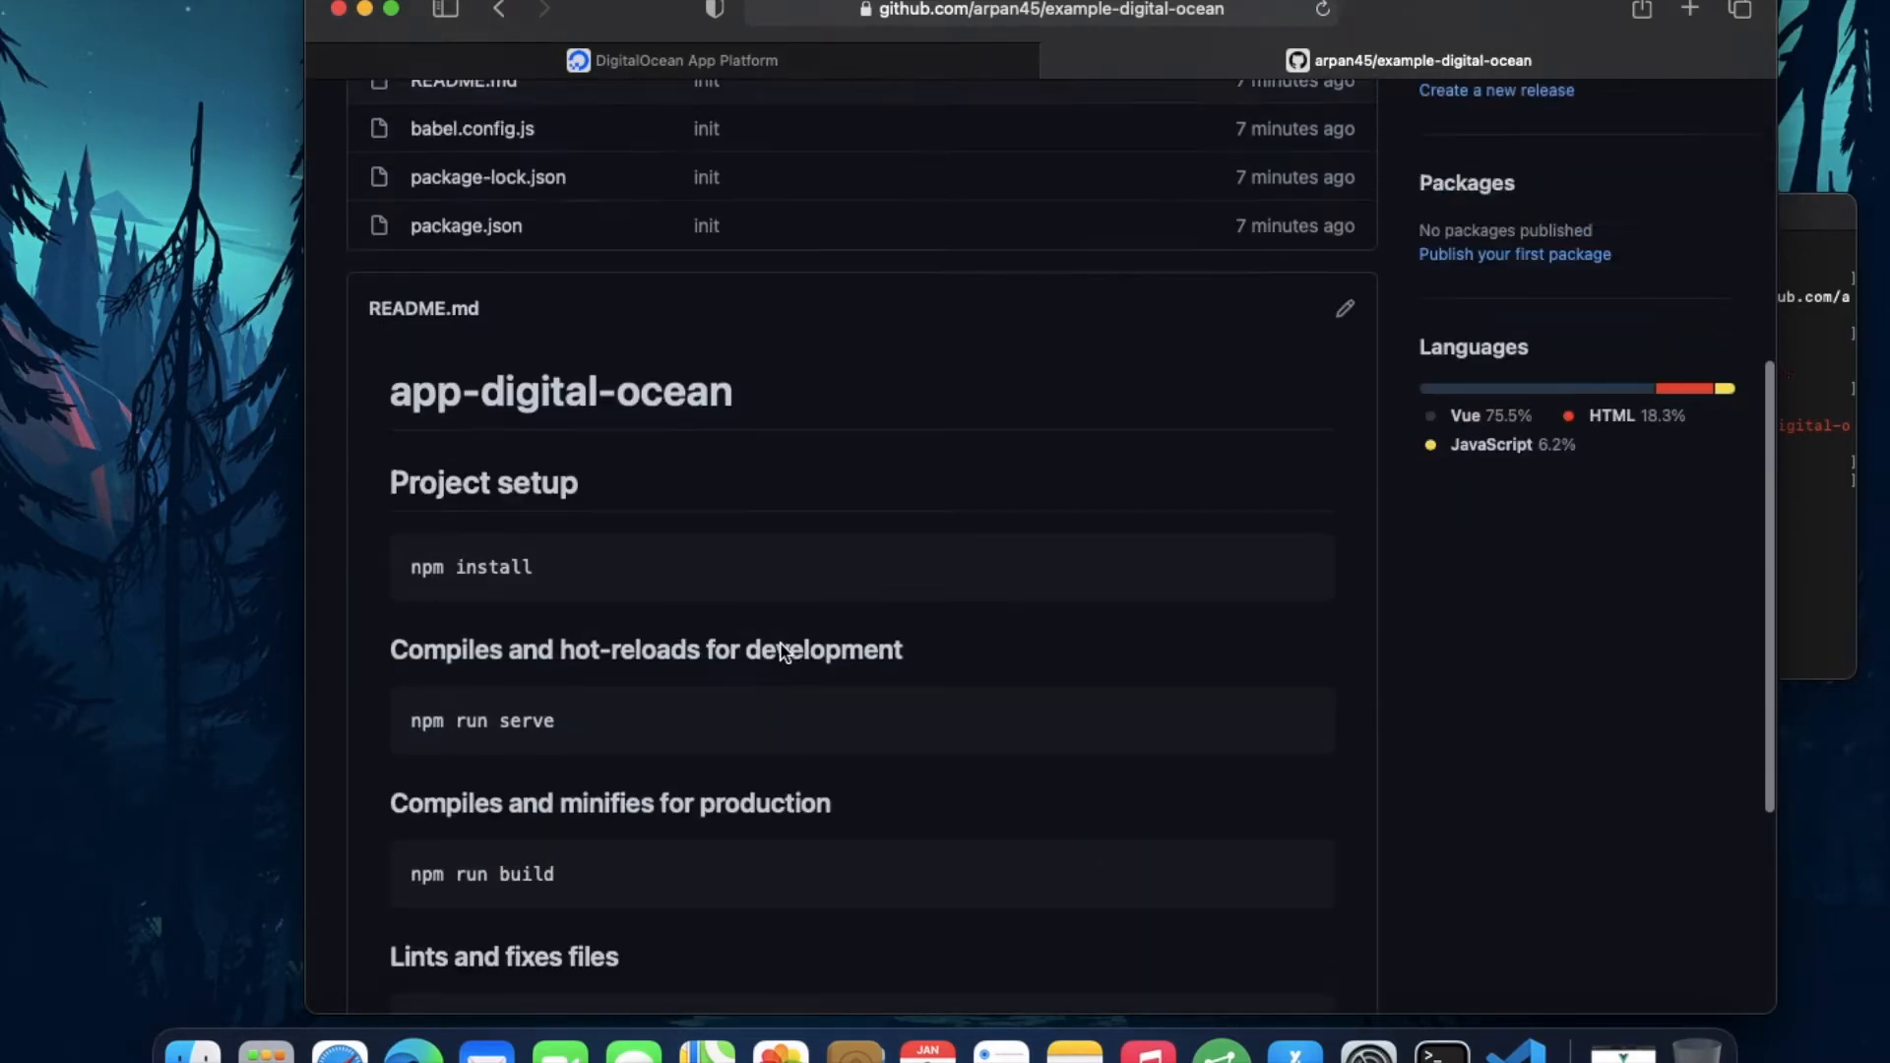
scroll(783, 652, up, 5)
scroll(1007, 485, down, 8)
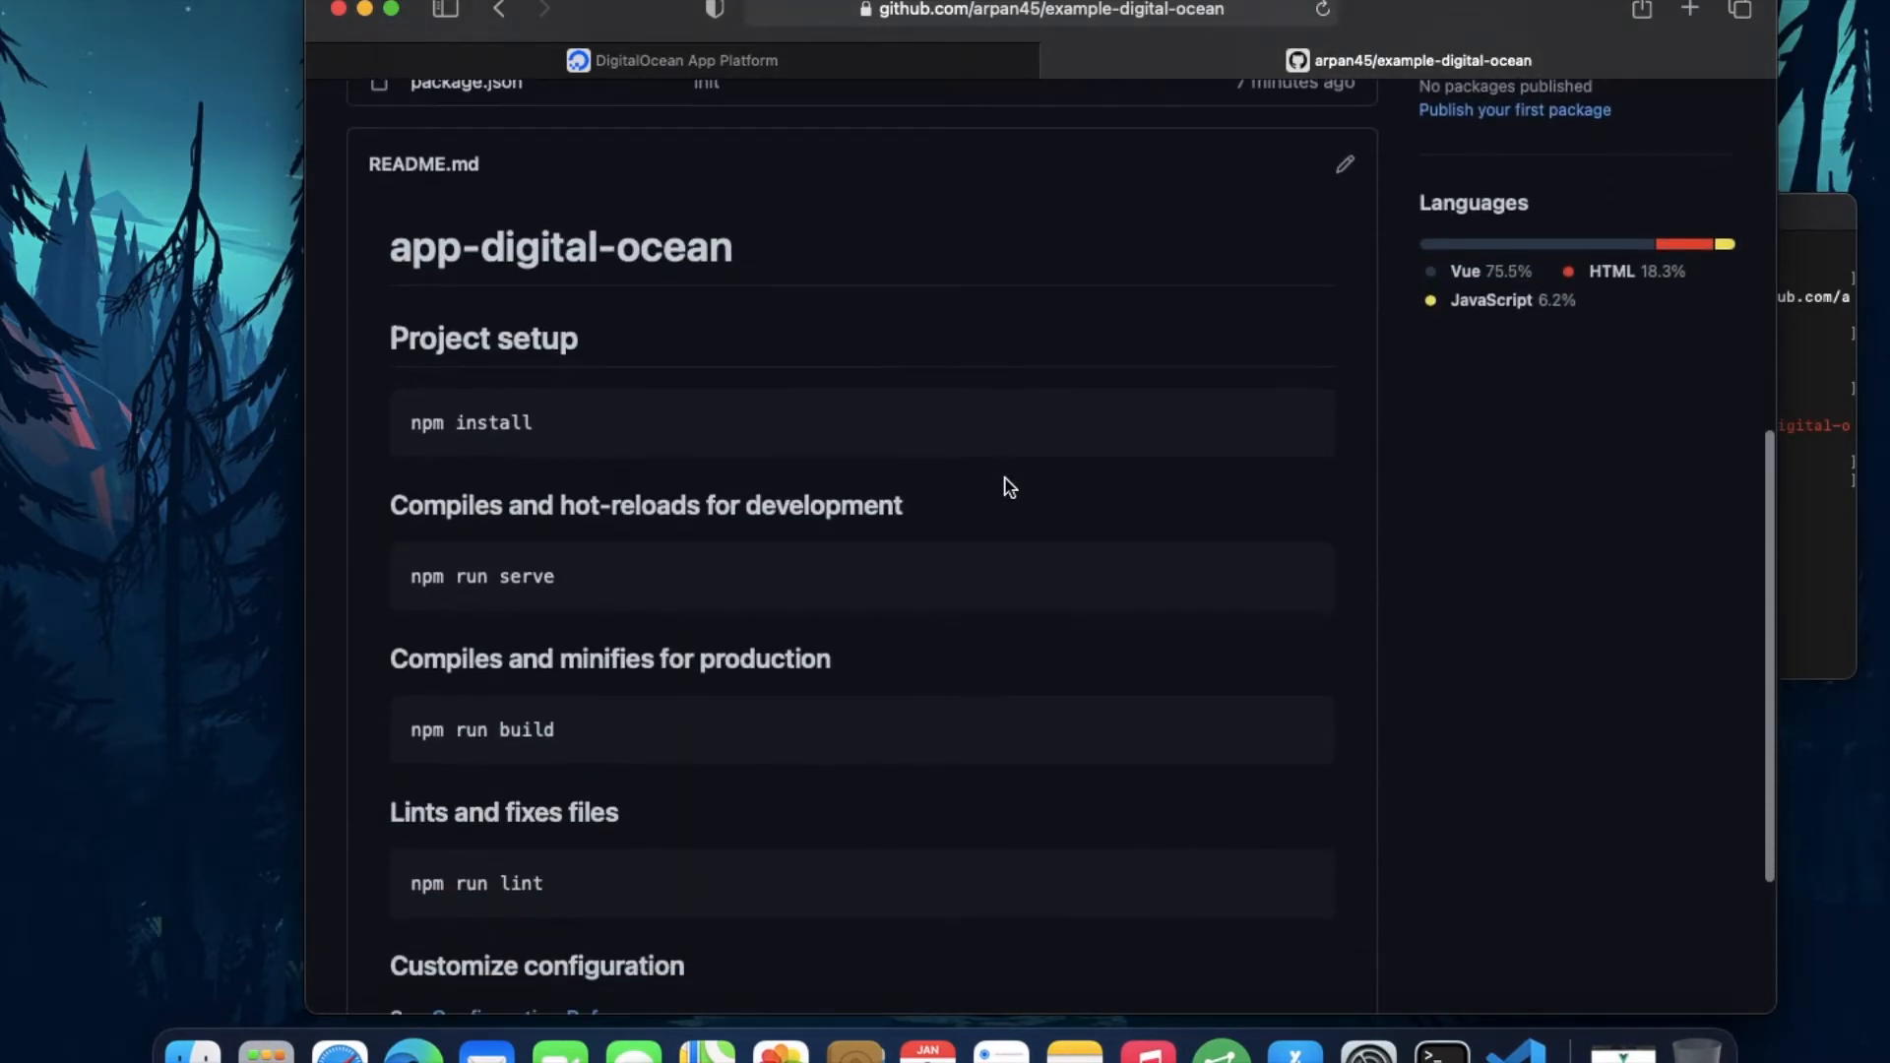
Step: Start creating a new App Platform app and show the list of GitHub repositories
click(904, 65)
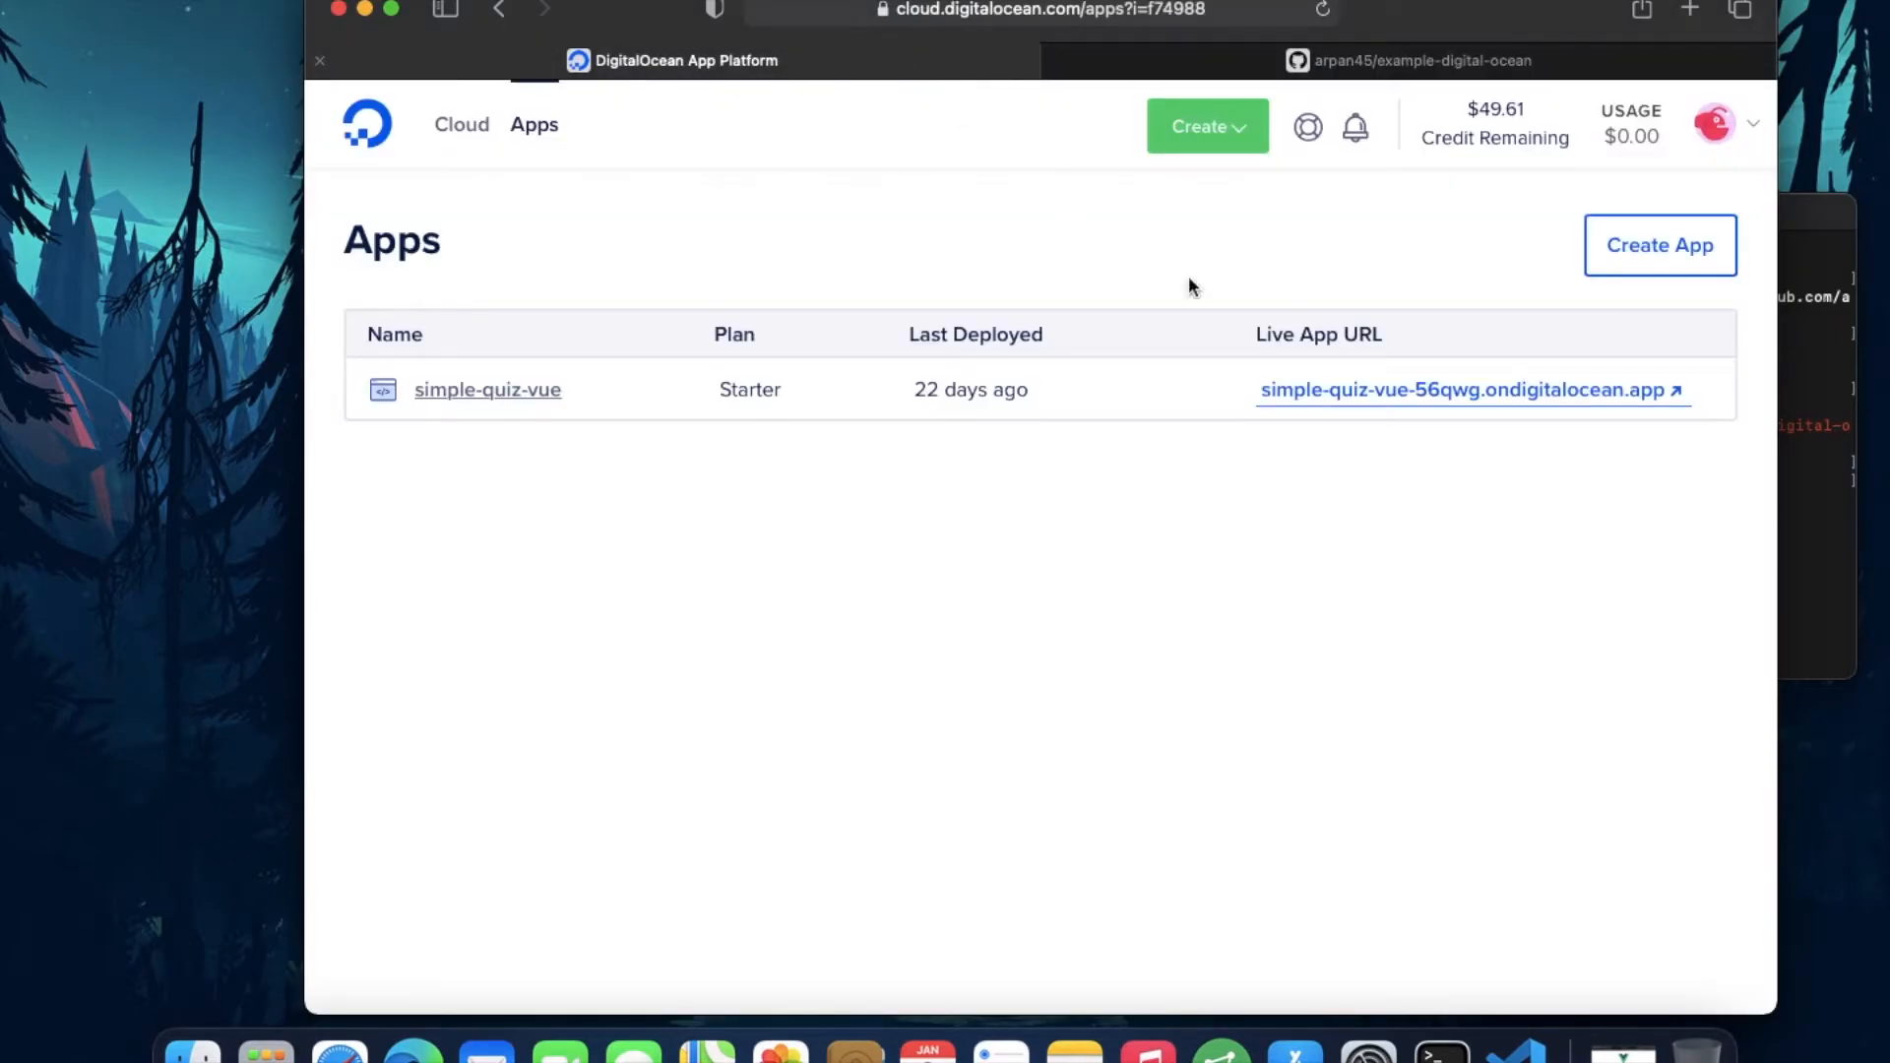
click(1633, 264)
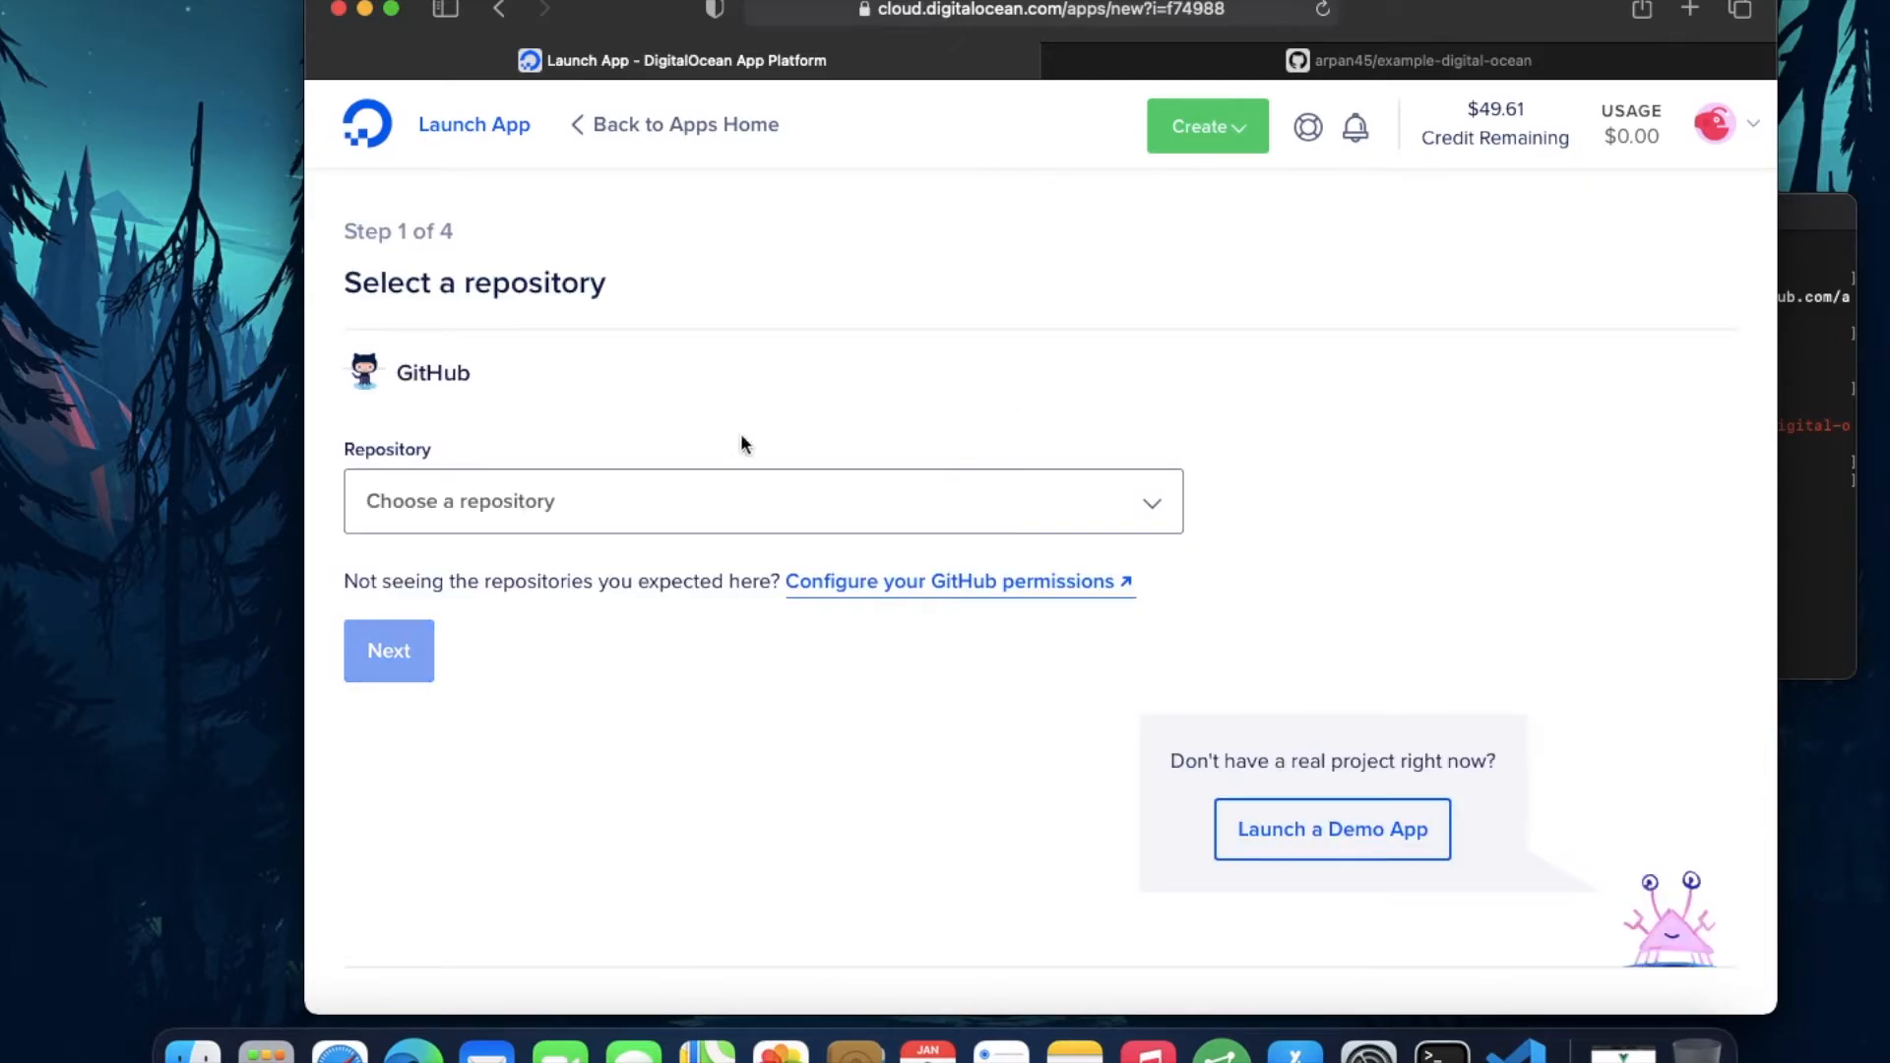
click(617, 500)
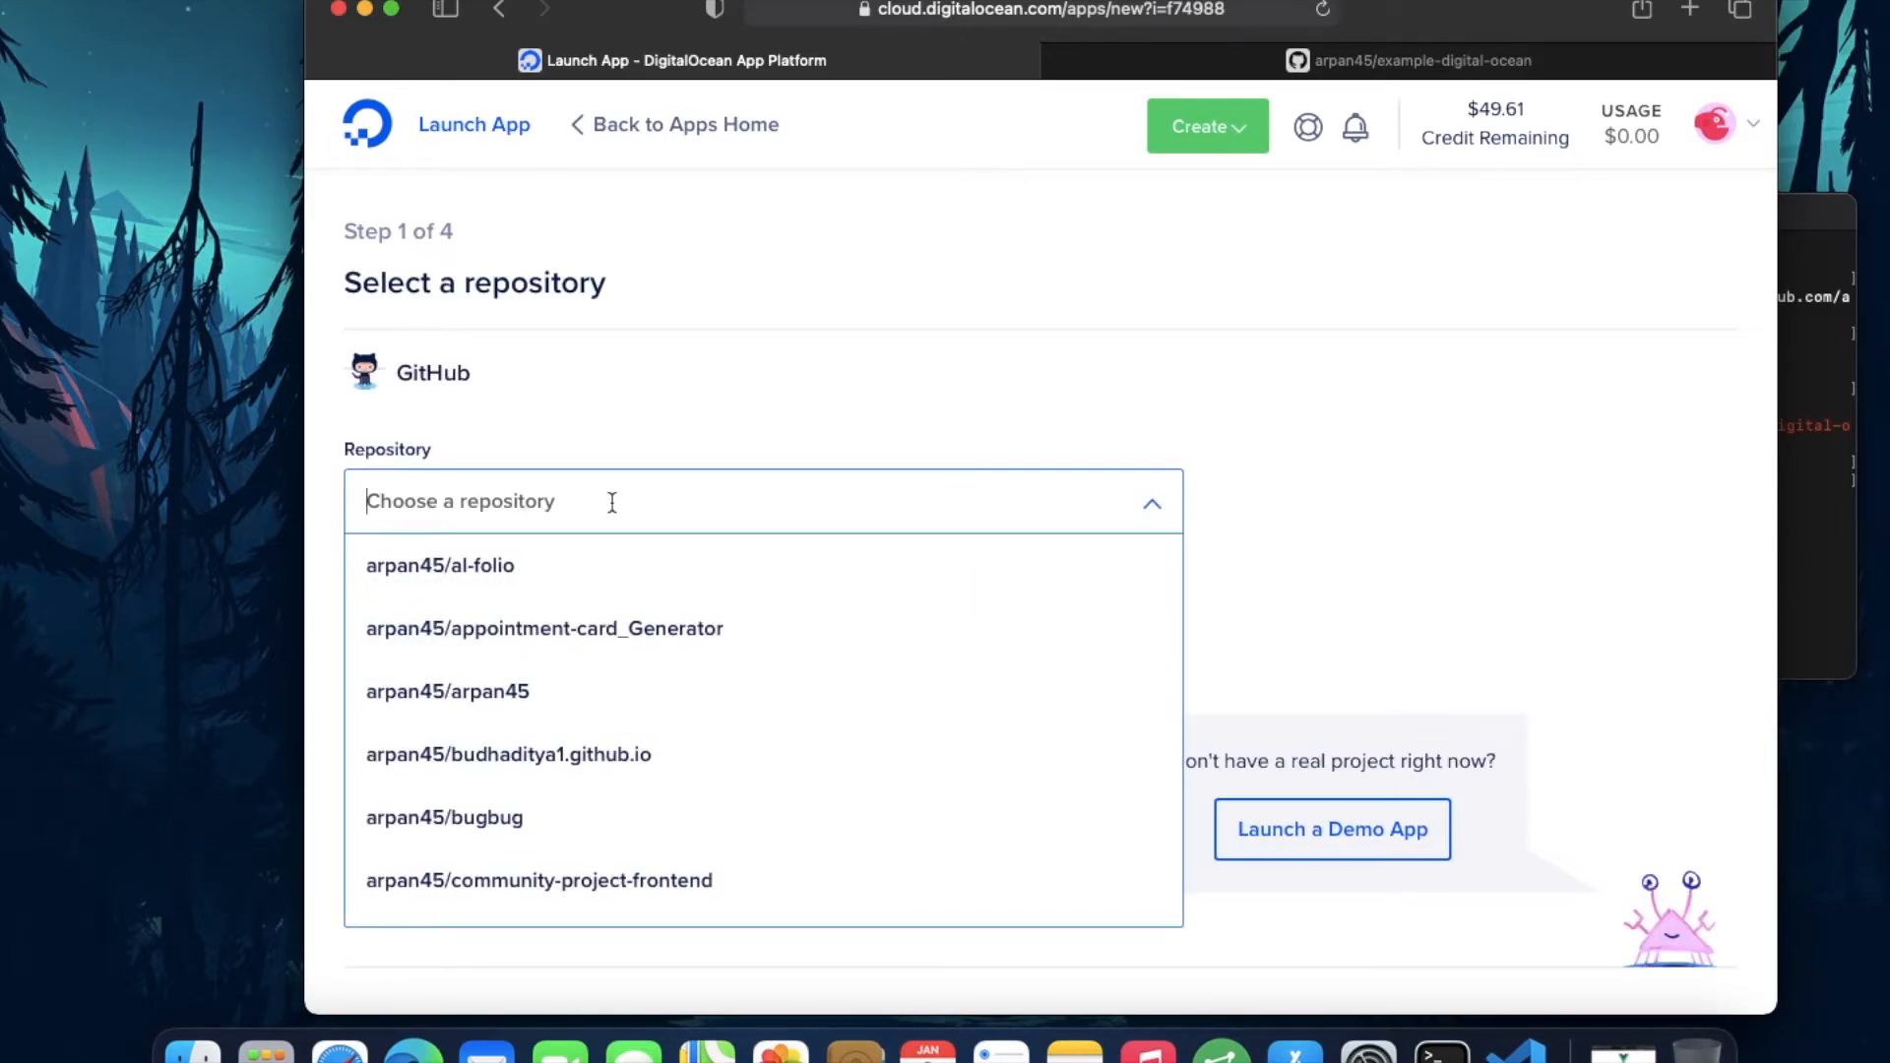
scroll(632, 664, down, 3)
scroll(632, 665, down, 3)
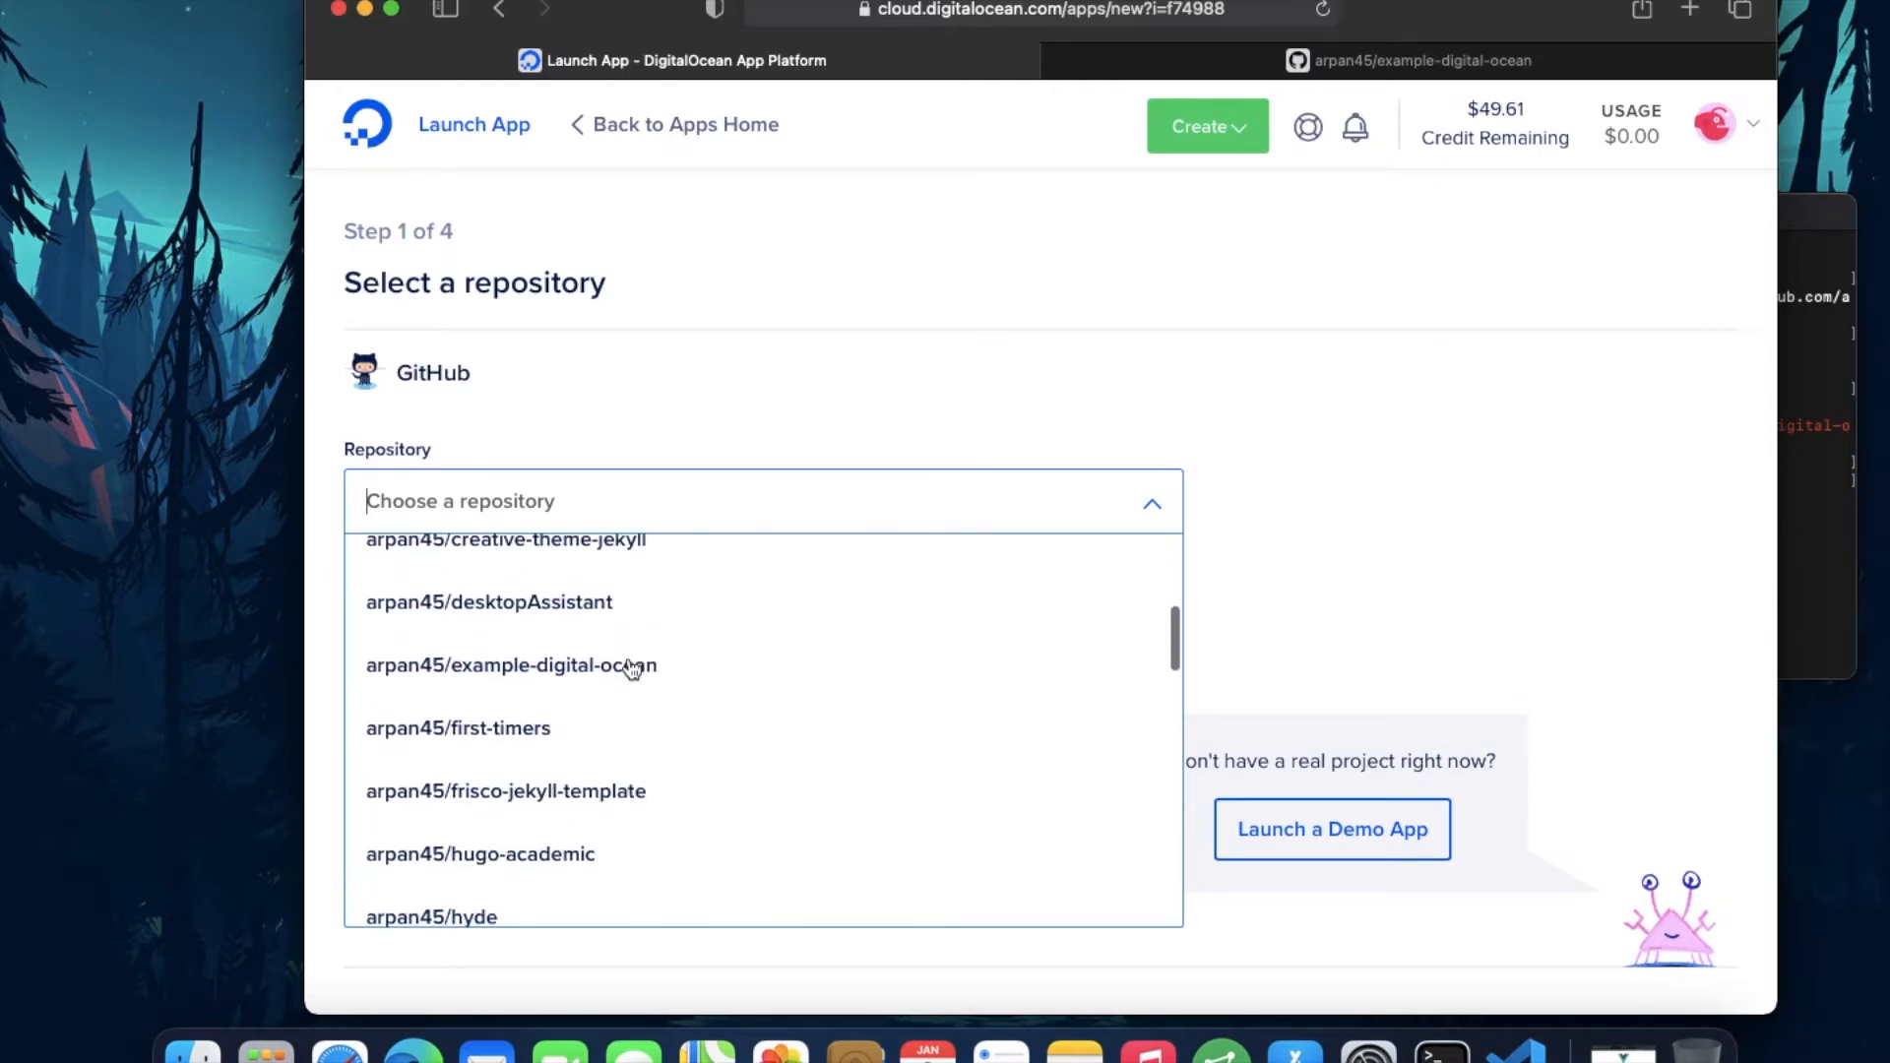
scroll(632, 670, down, 3)
scroll(632, 668, down, 3)
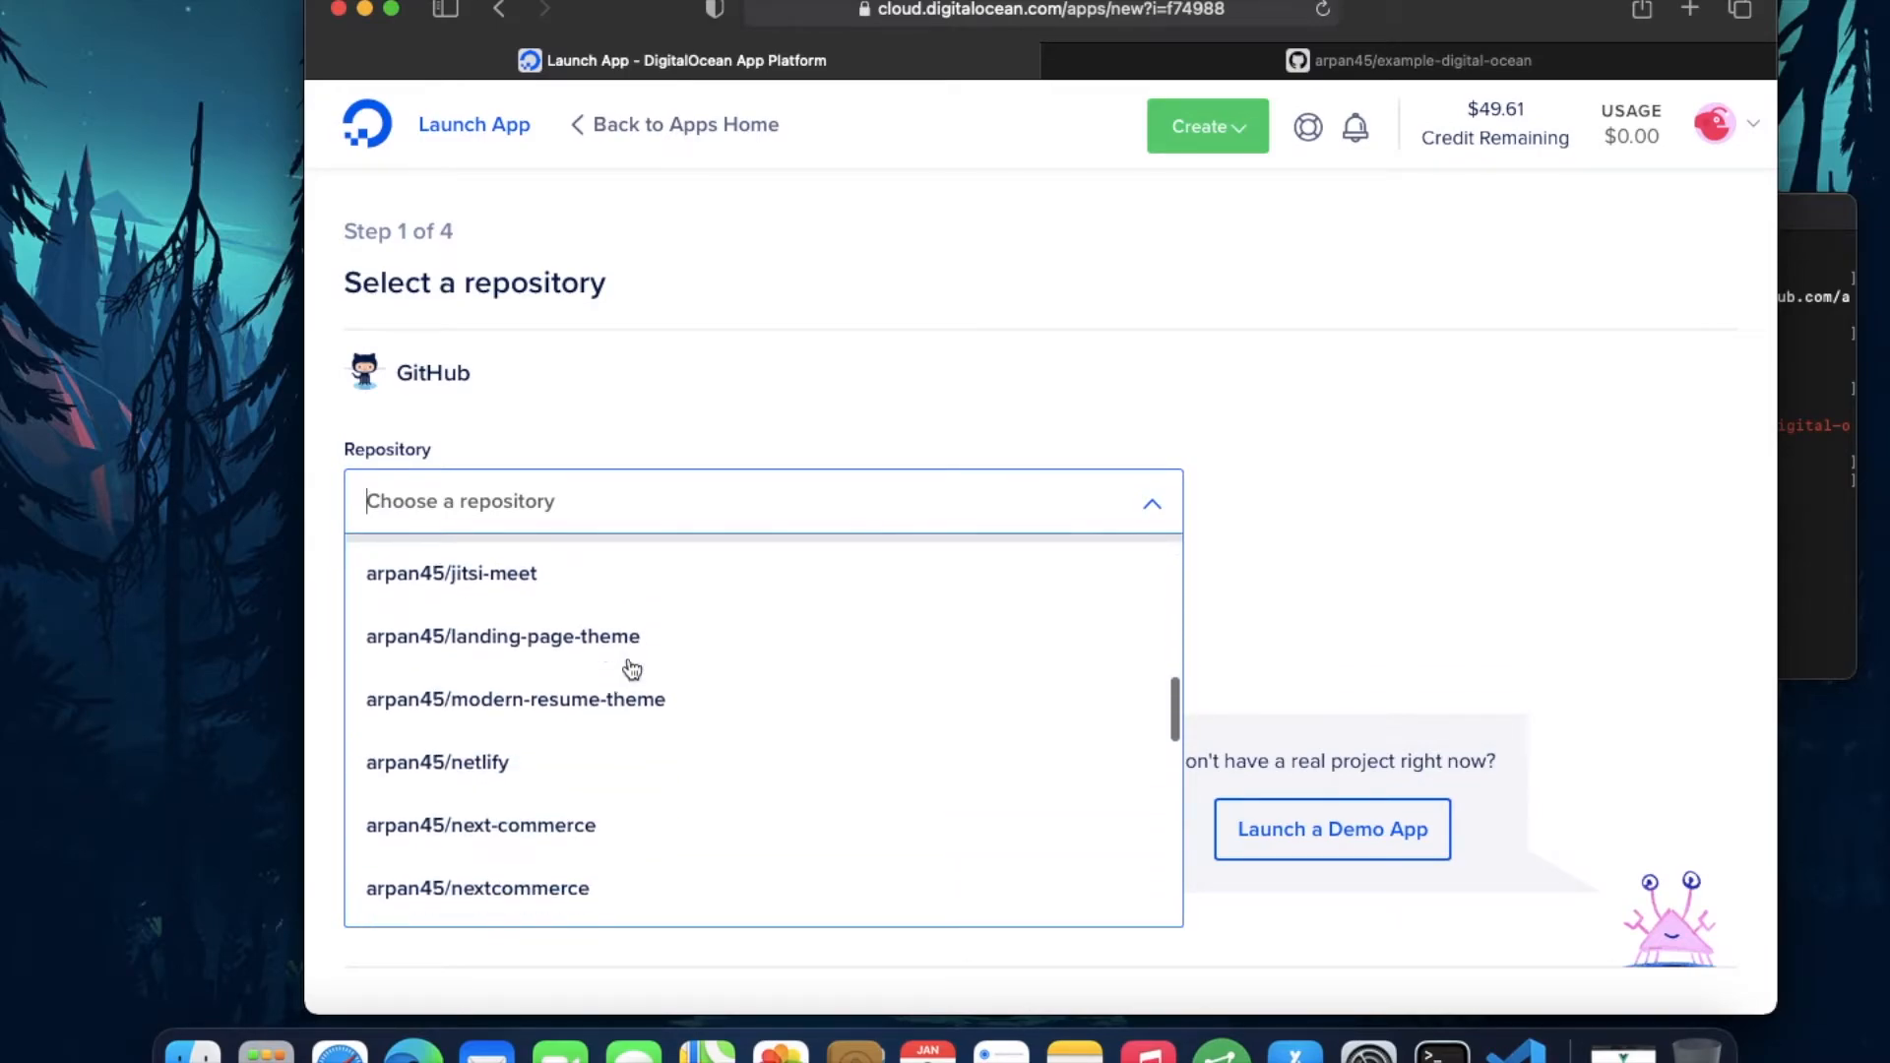
scroll(632, 669, down, 3)
scroll(632, 670, down, 1)
scroll(633, 670, down, 2)
scroll(633, 669, down, 1)
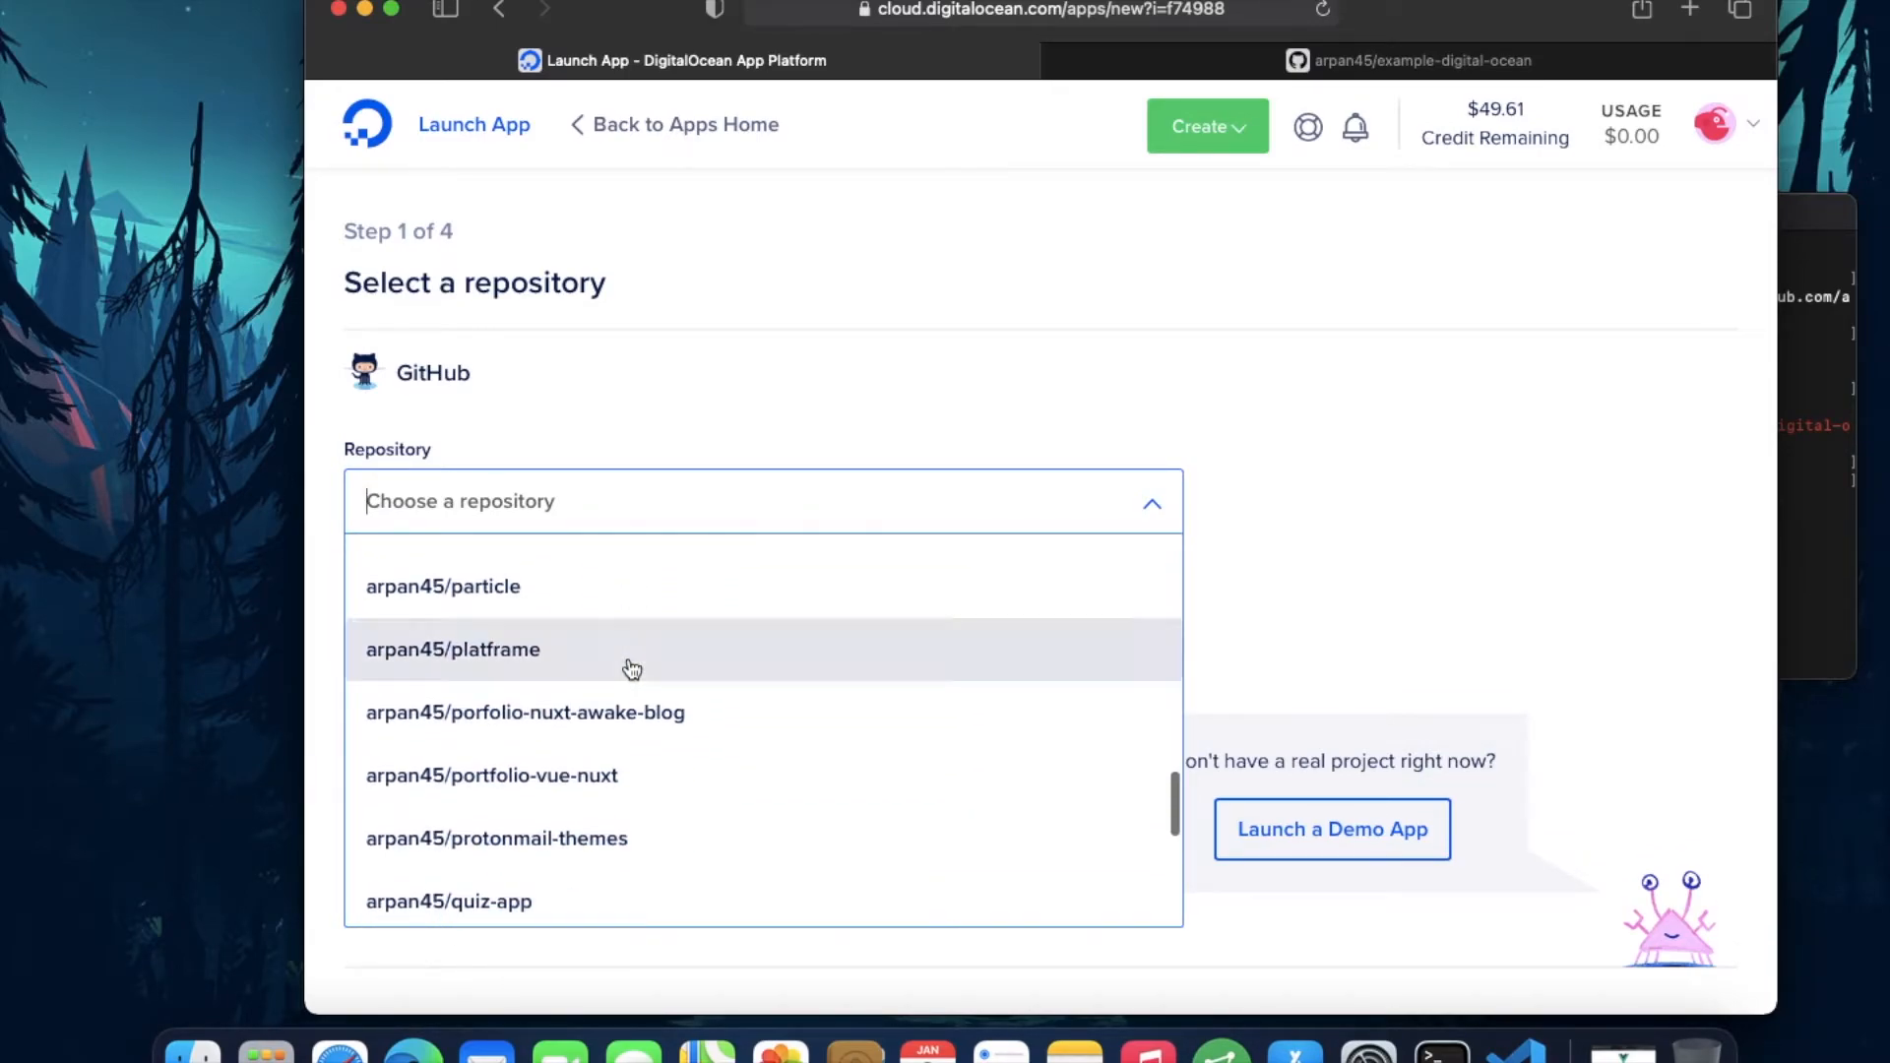
scroll(678, 724, down, 3)
scroll(678, 724, down, 3)
scroll(676, 725, down, 1)
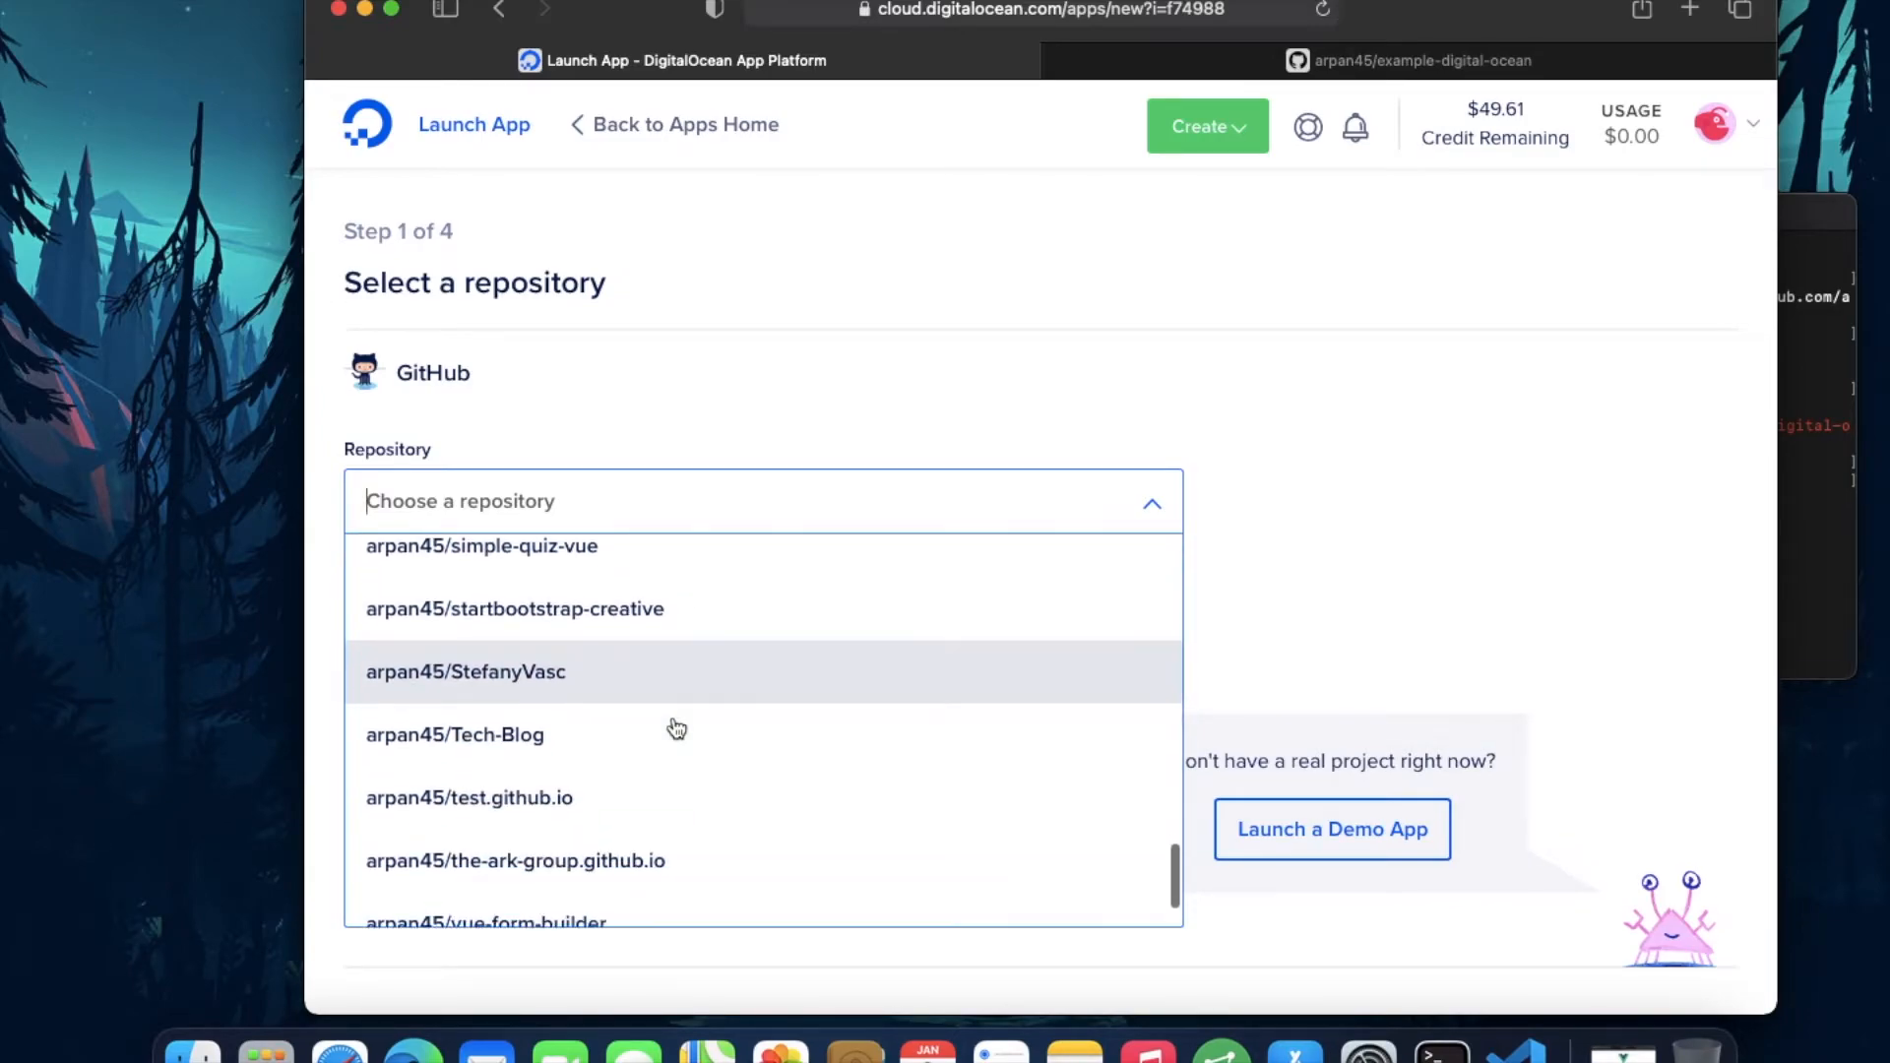
scroll(676, 724, down, 2)
scroll(676, 723, up, 3)
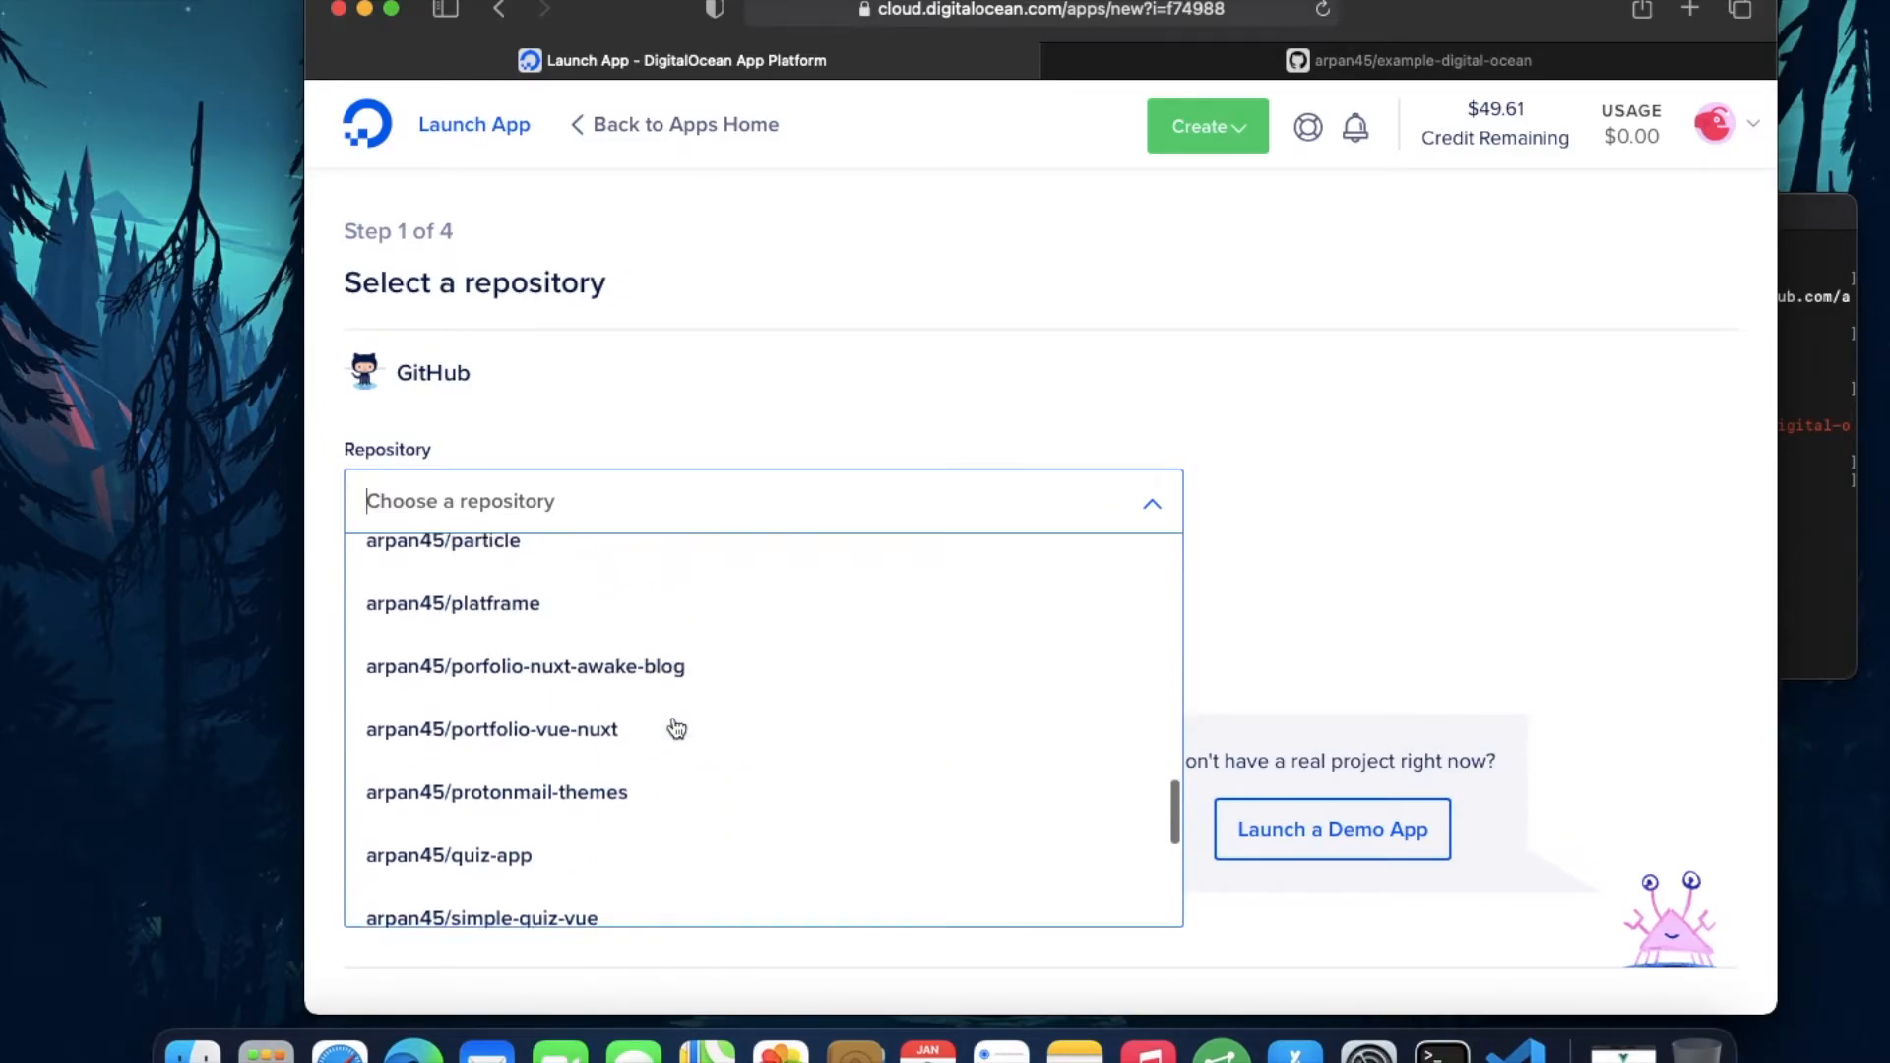
scroll(677, 725, up, 2)
scroll(676, 729, up, 3)
scroll(677, 728, up, 3)
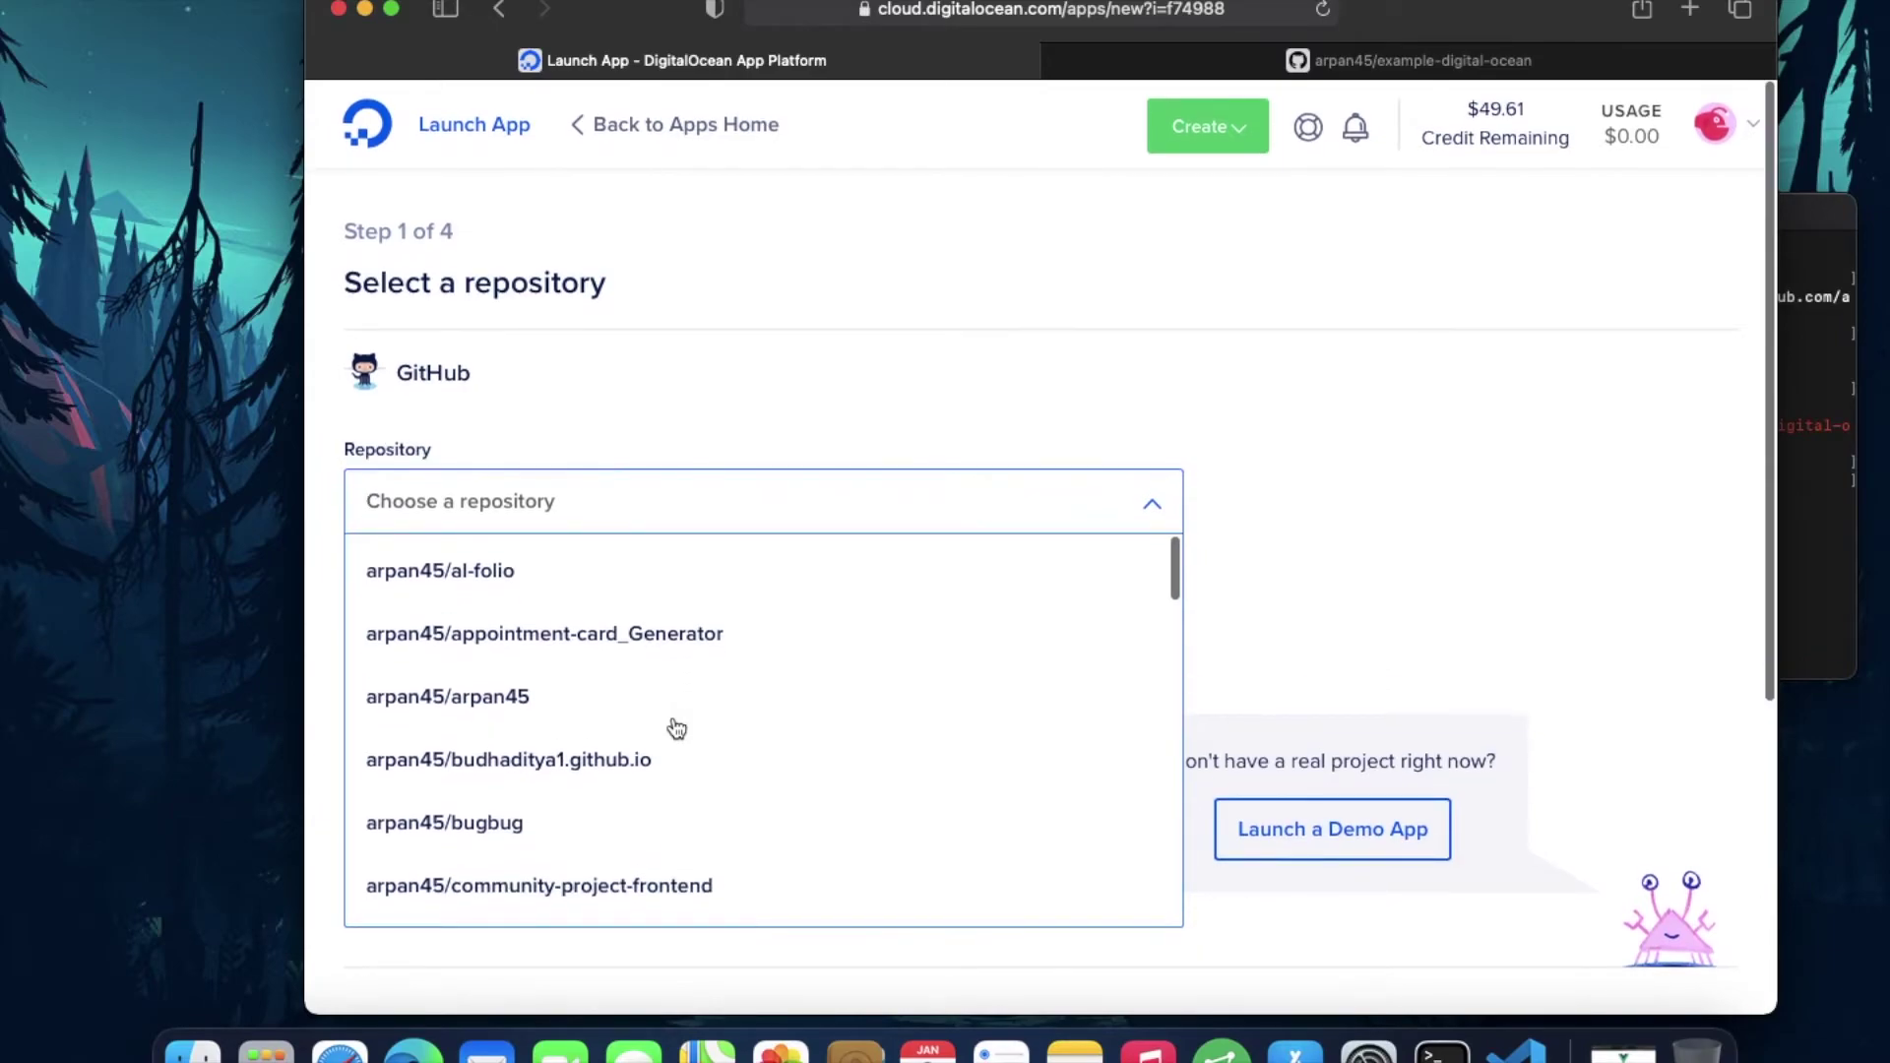
Step: Choose arpan45/example-digital-ocean as the app's source repository and continue
click(1337, 505)
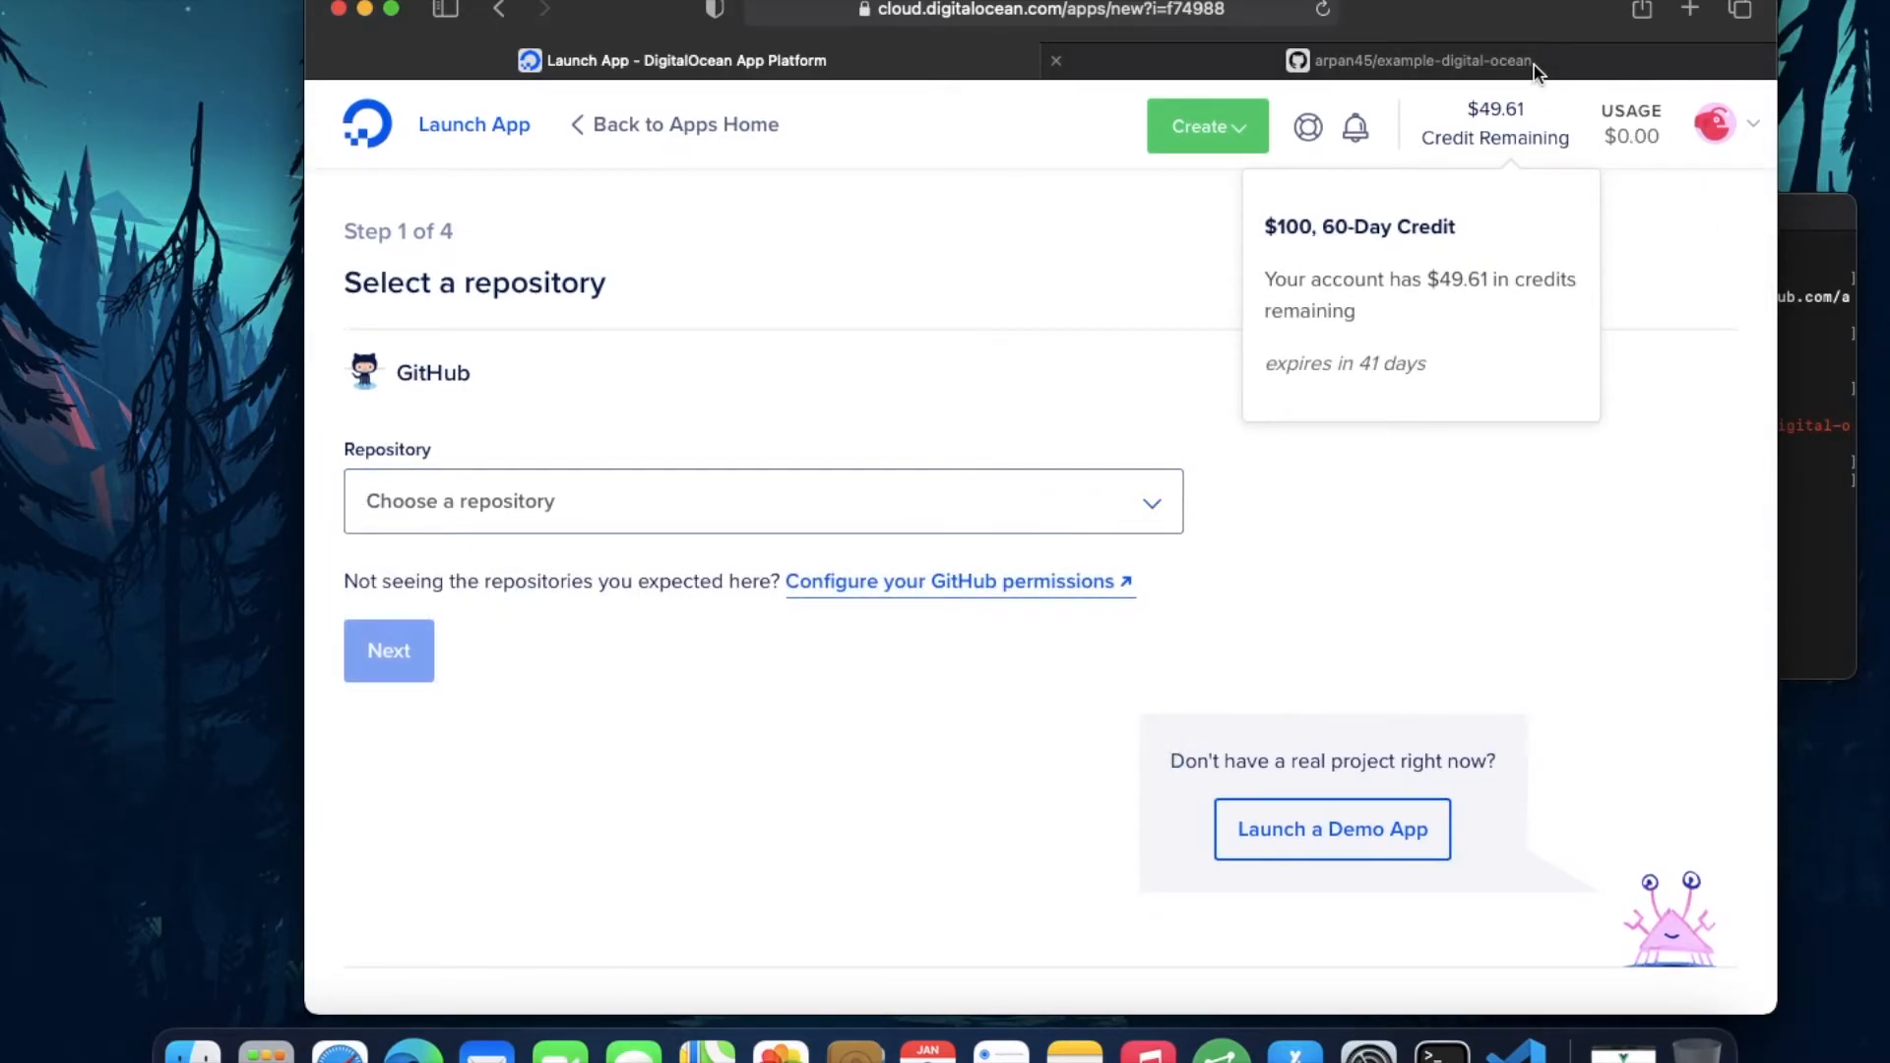
click(529, 502)
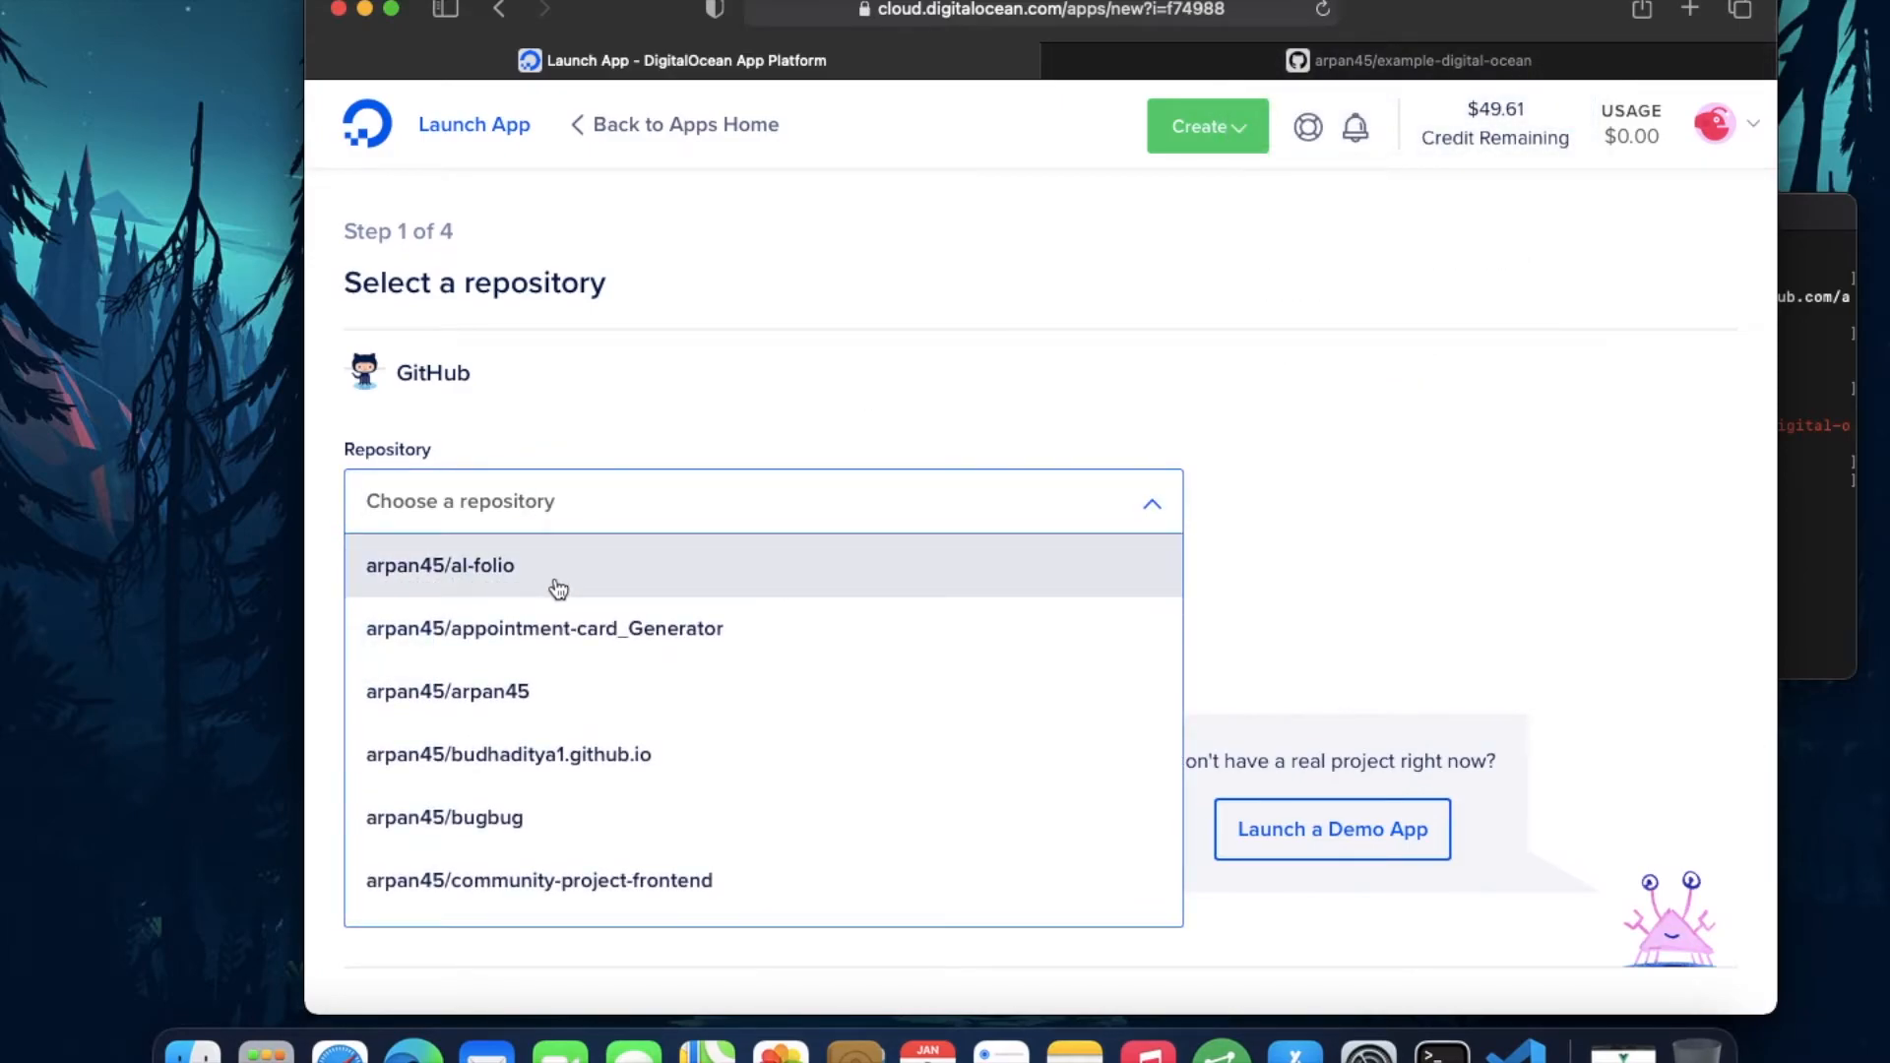
scroll(597, 720, down, 3)
scroll(598, 721, down, 2)
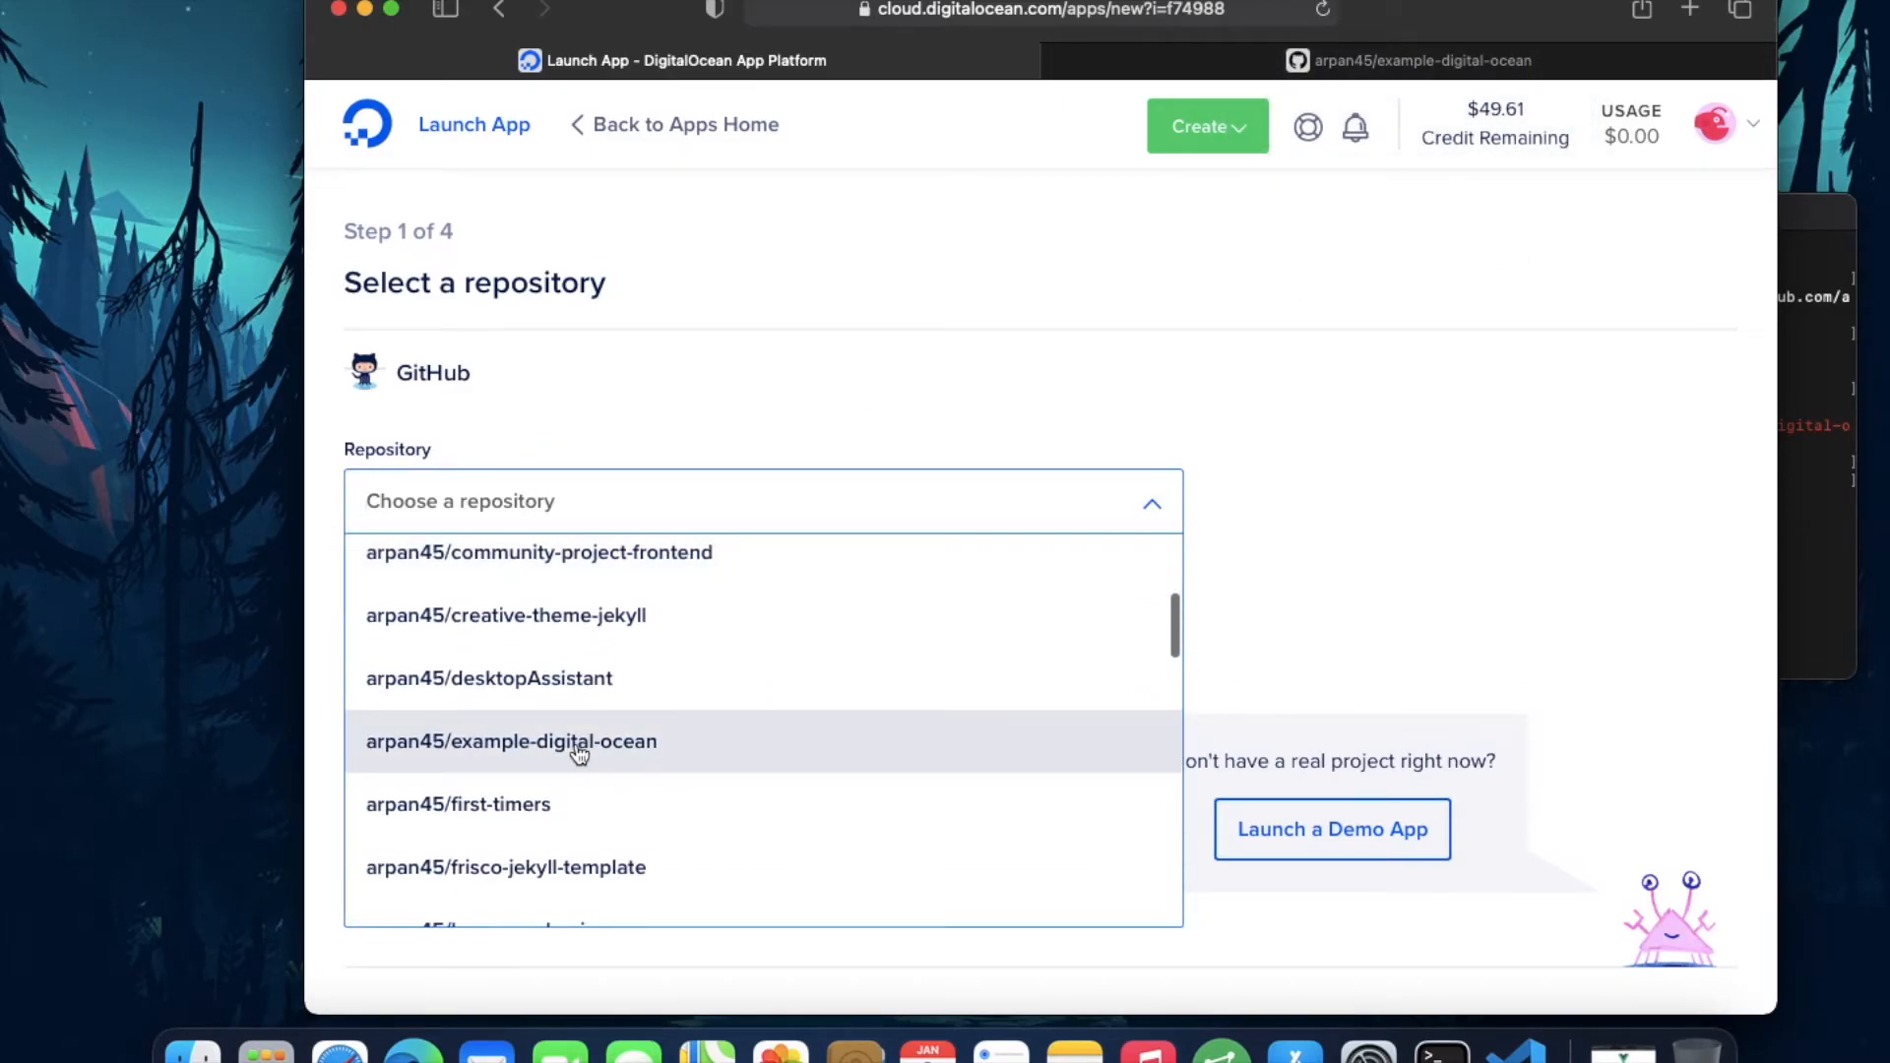
click(579, 746)
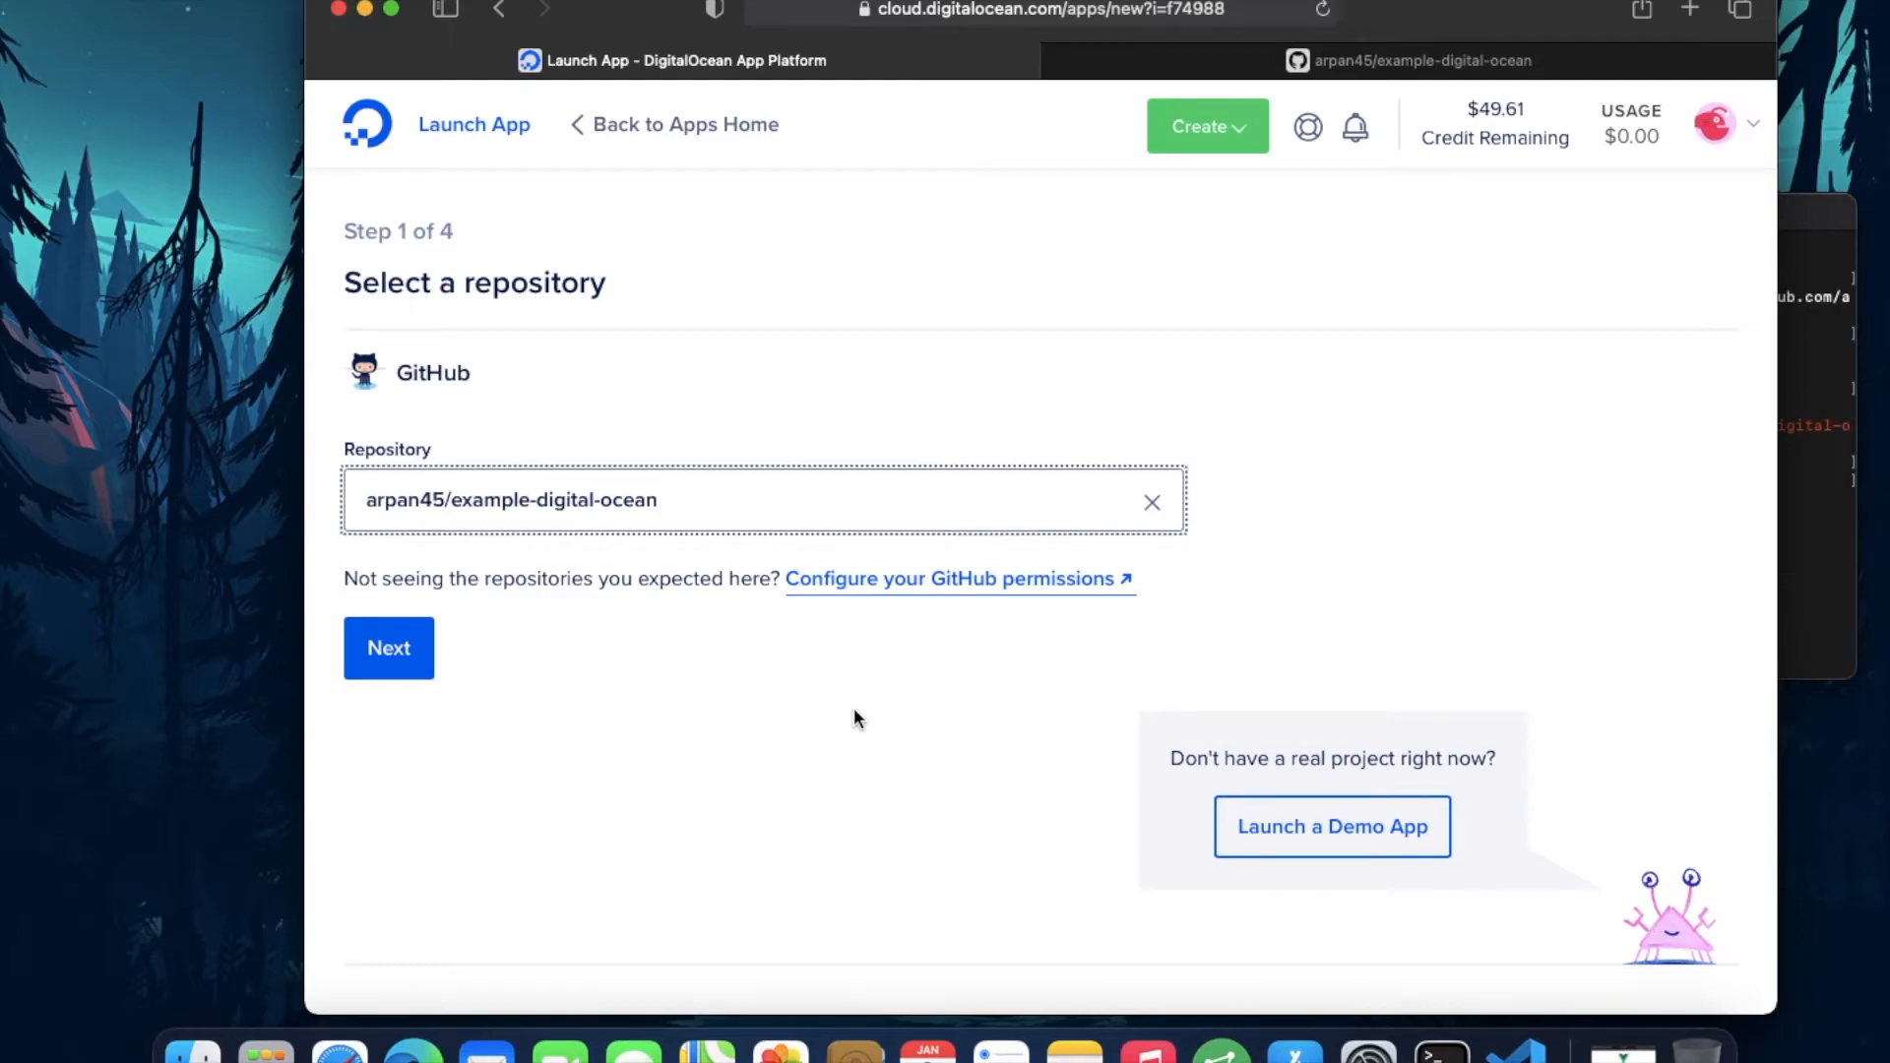
click(388, 649)
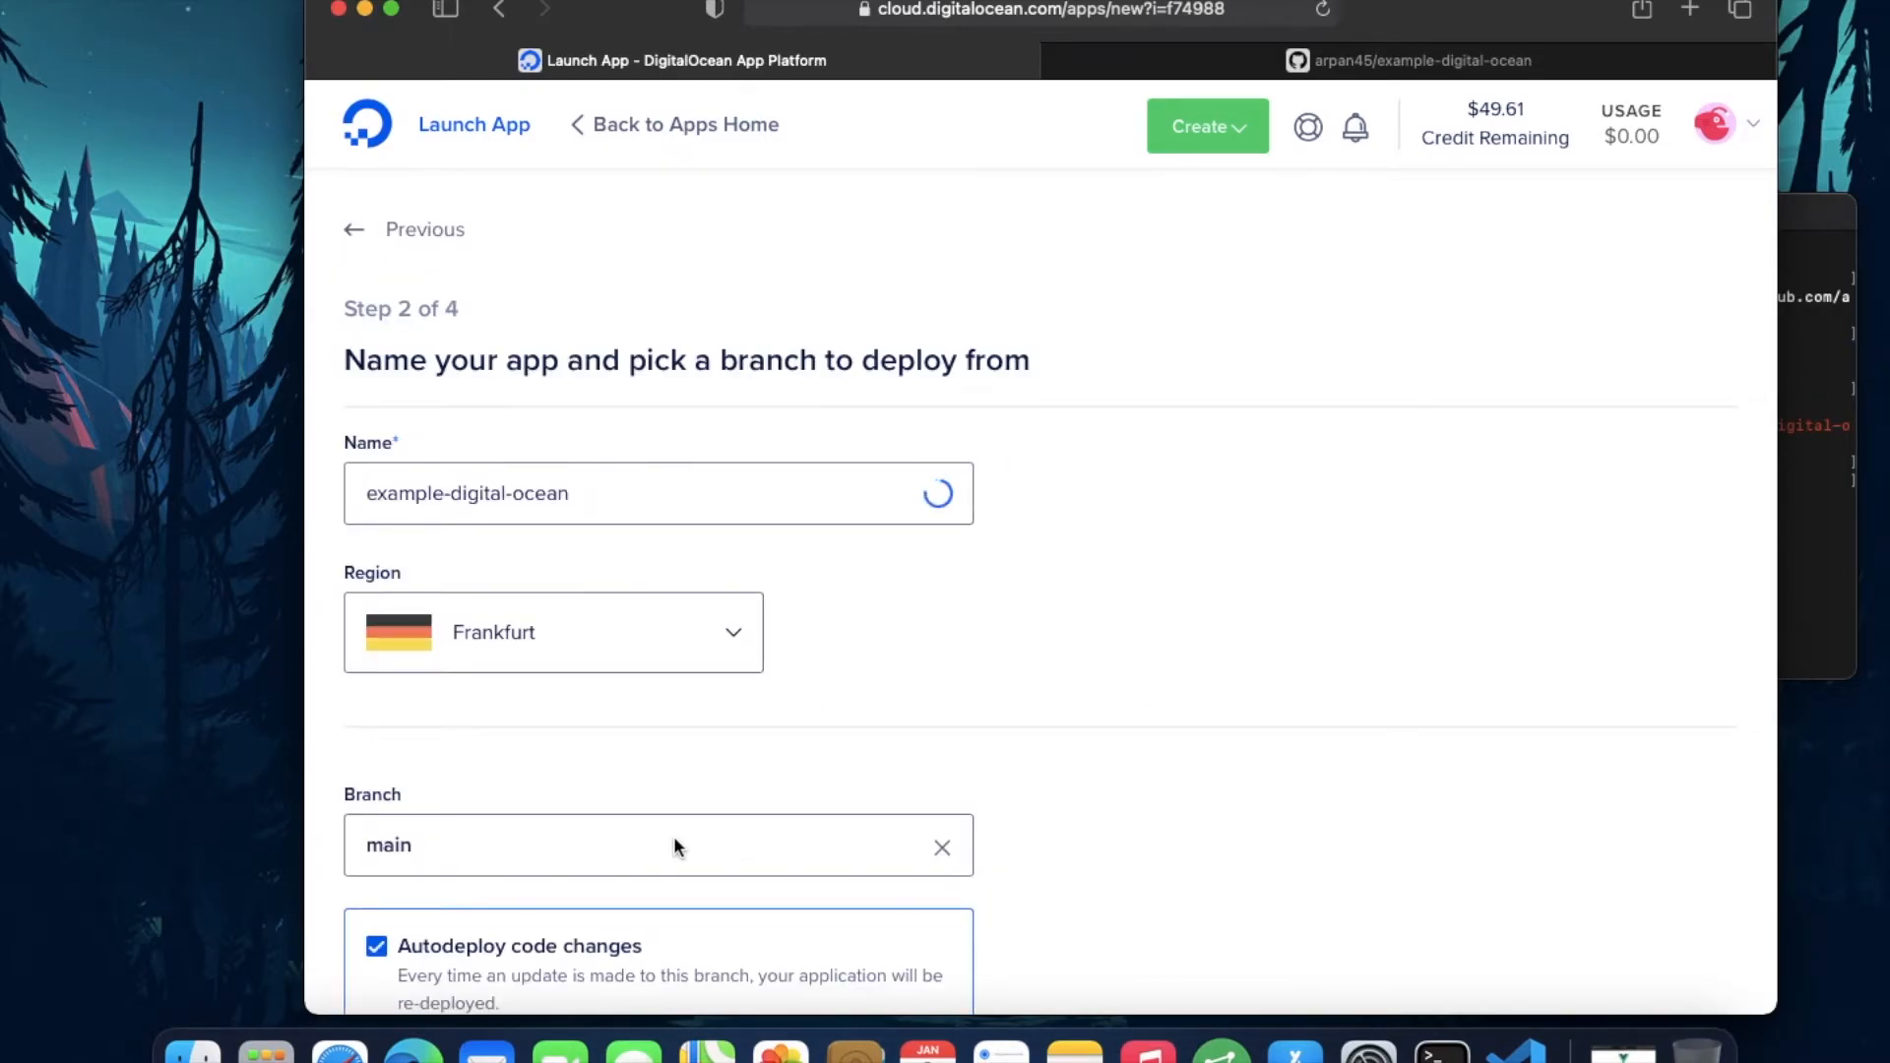
Step: Deploy the app in the New York region on branch main and continue to configuration
click(678, 639)
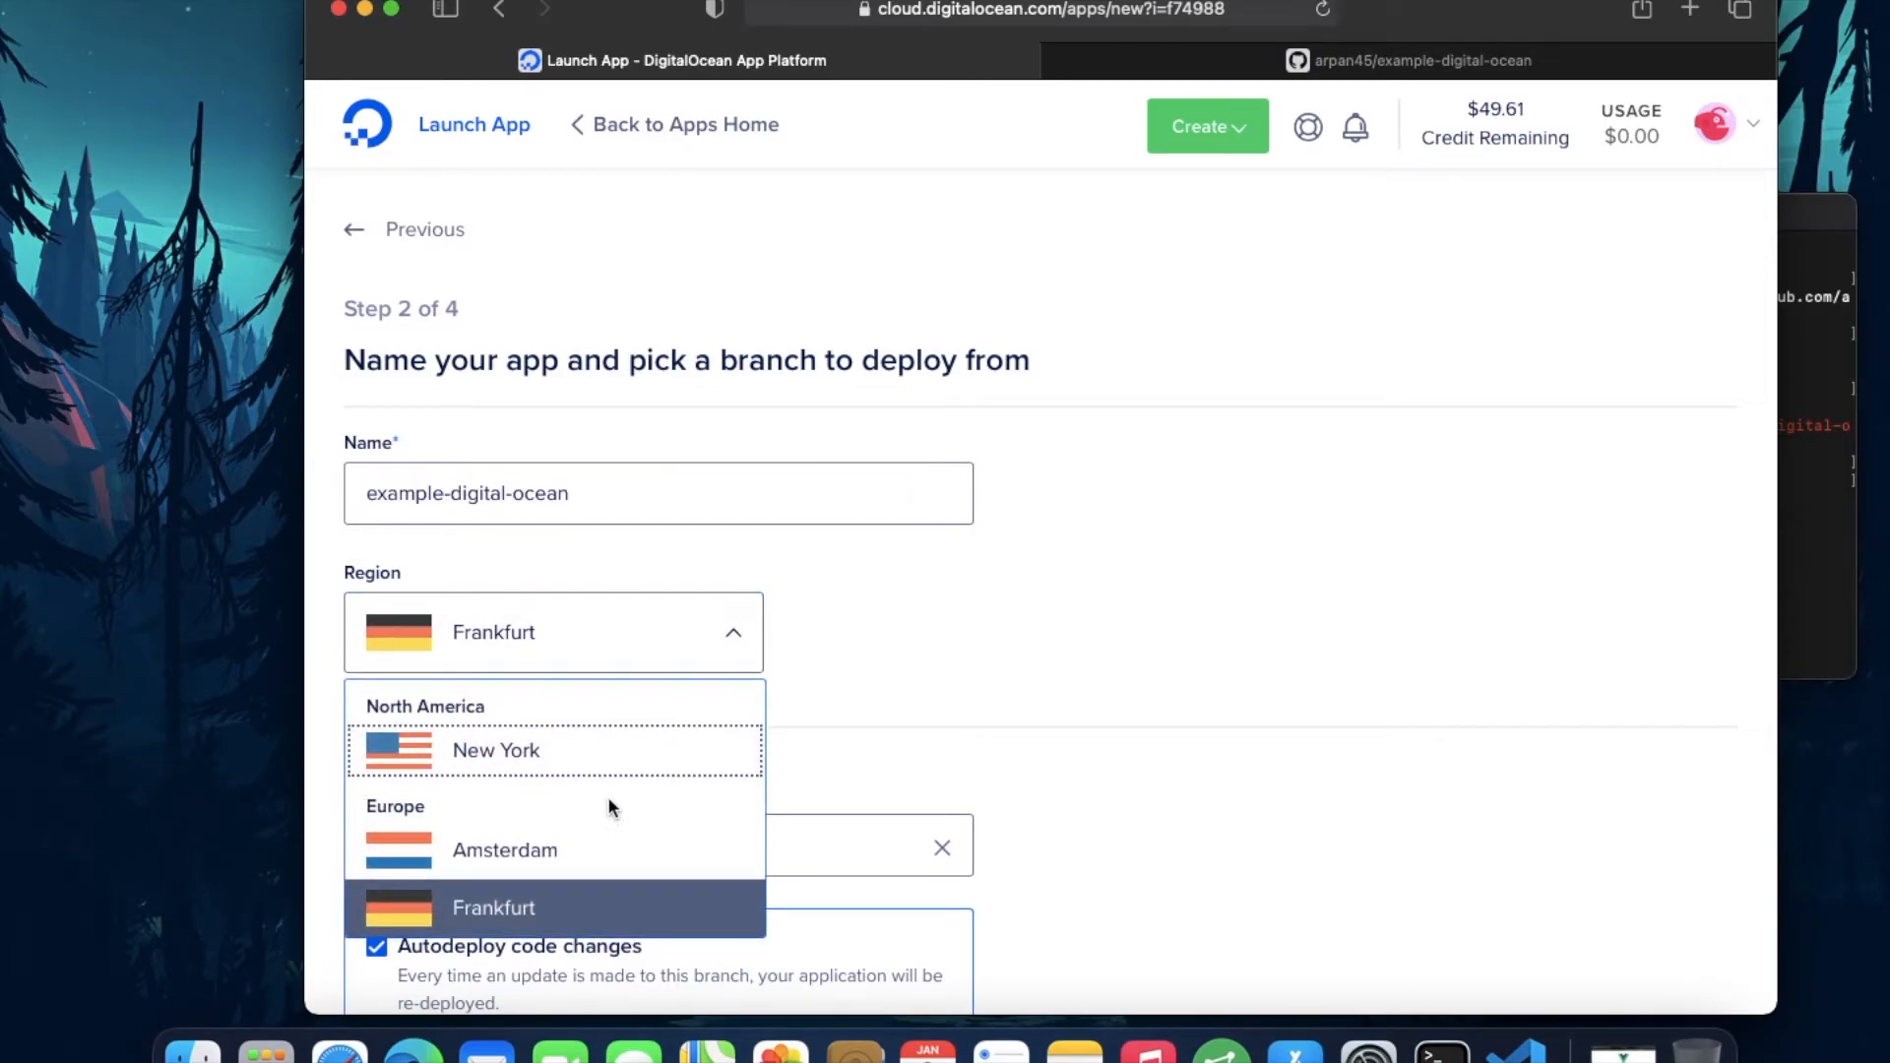
click(608, 750)
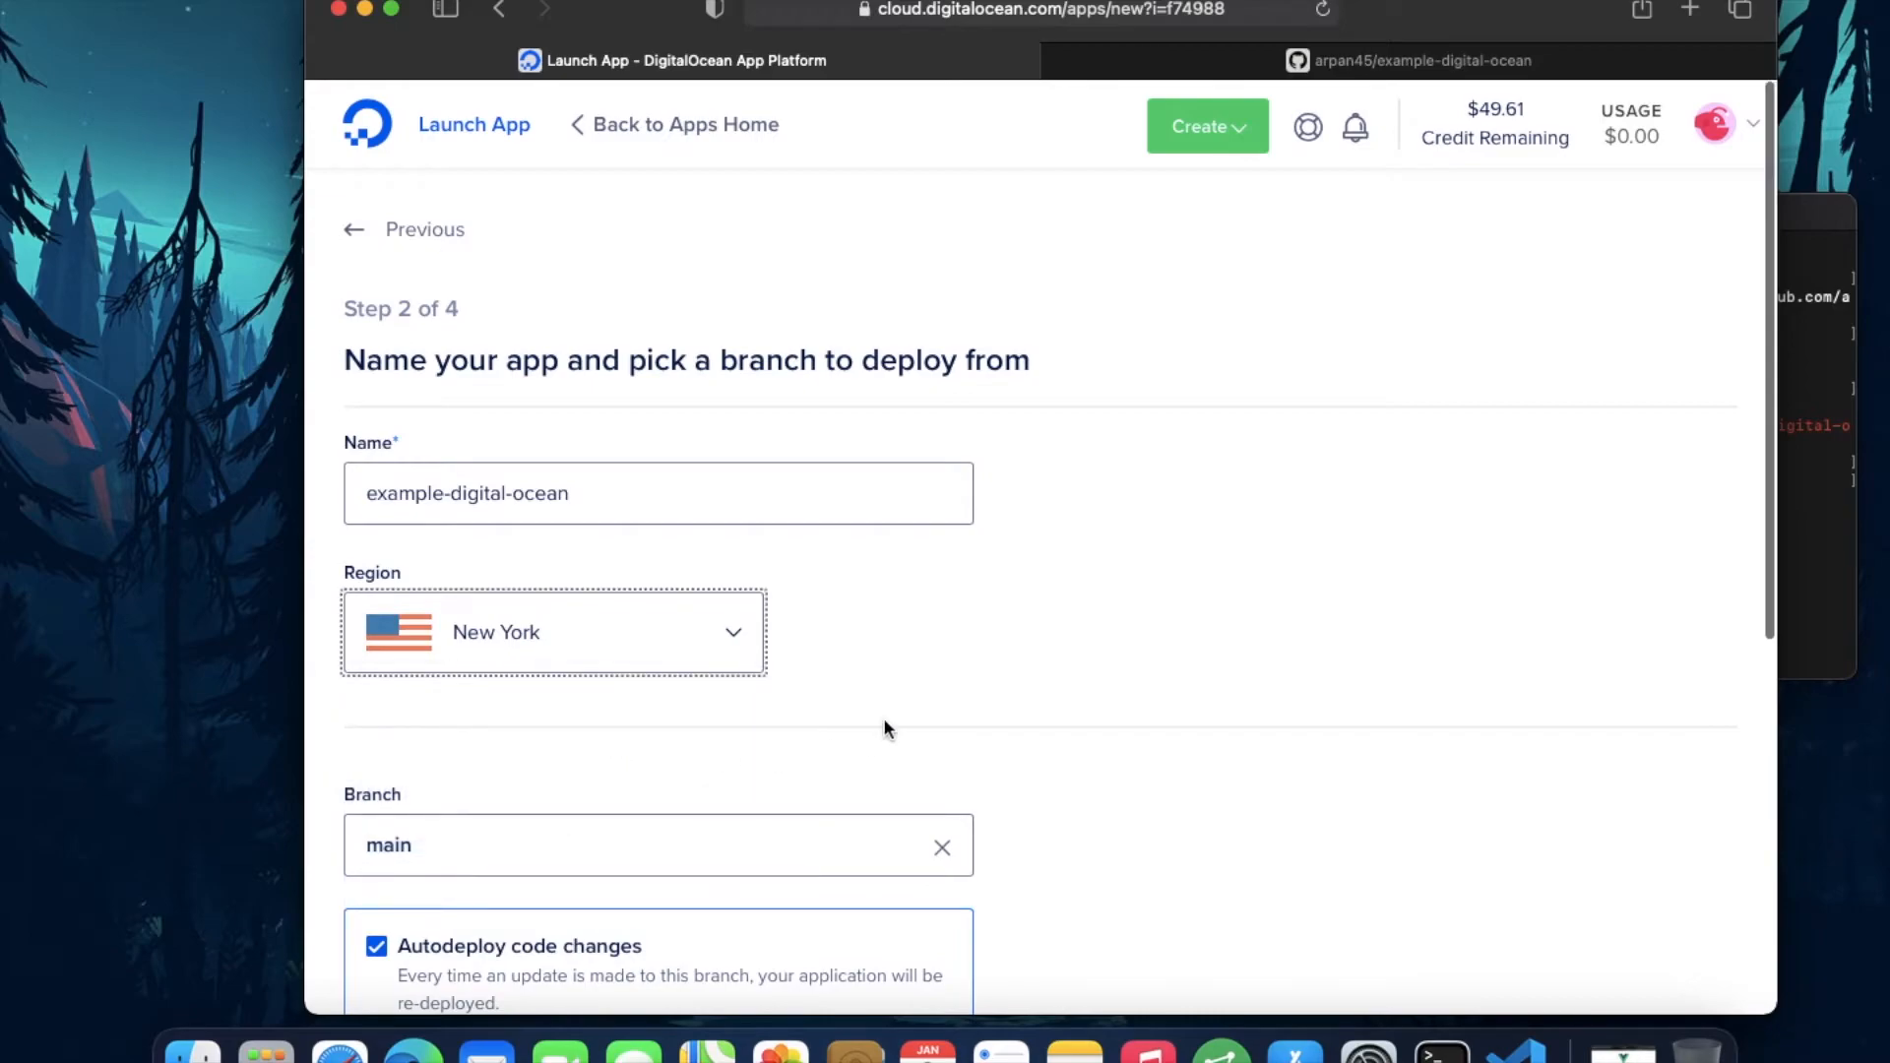
scroll(885, 729, down, 3)
scroll(884, 717, down, 2)
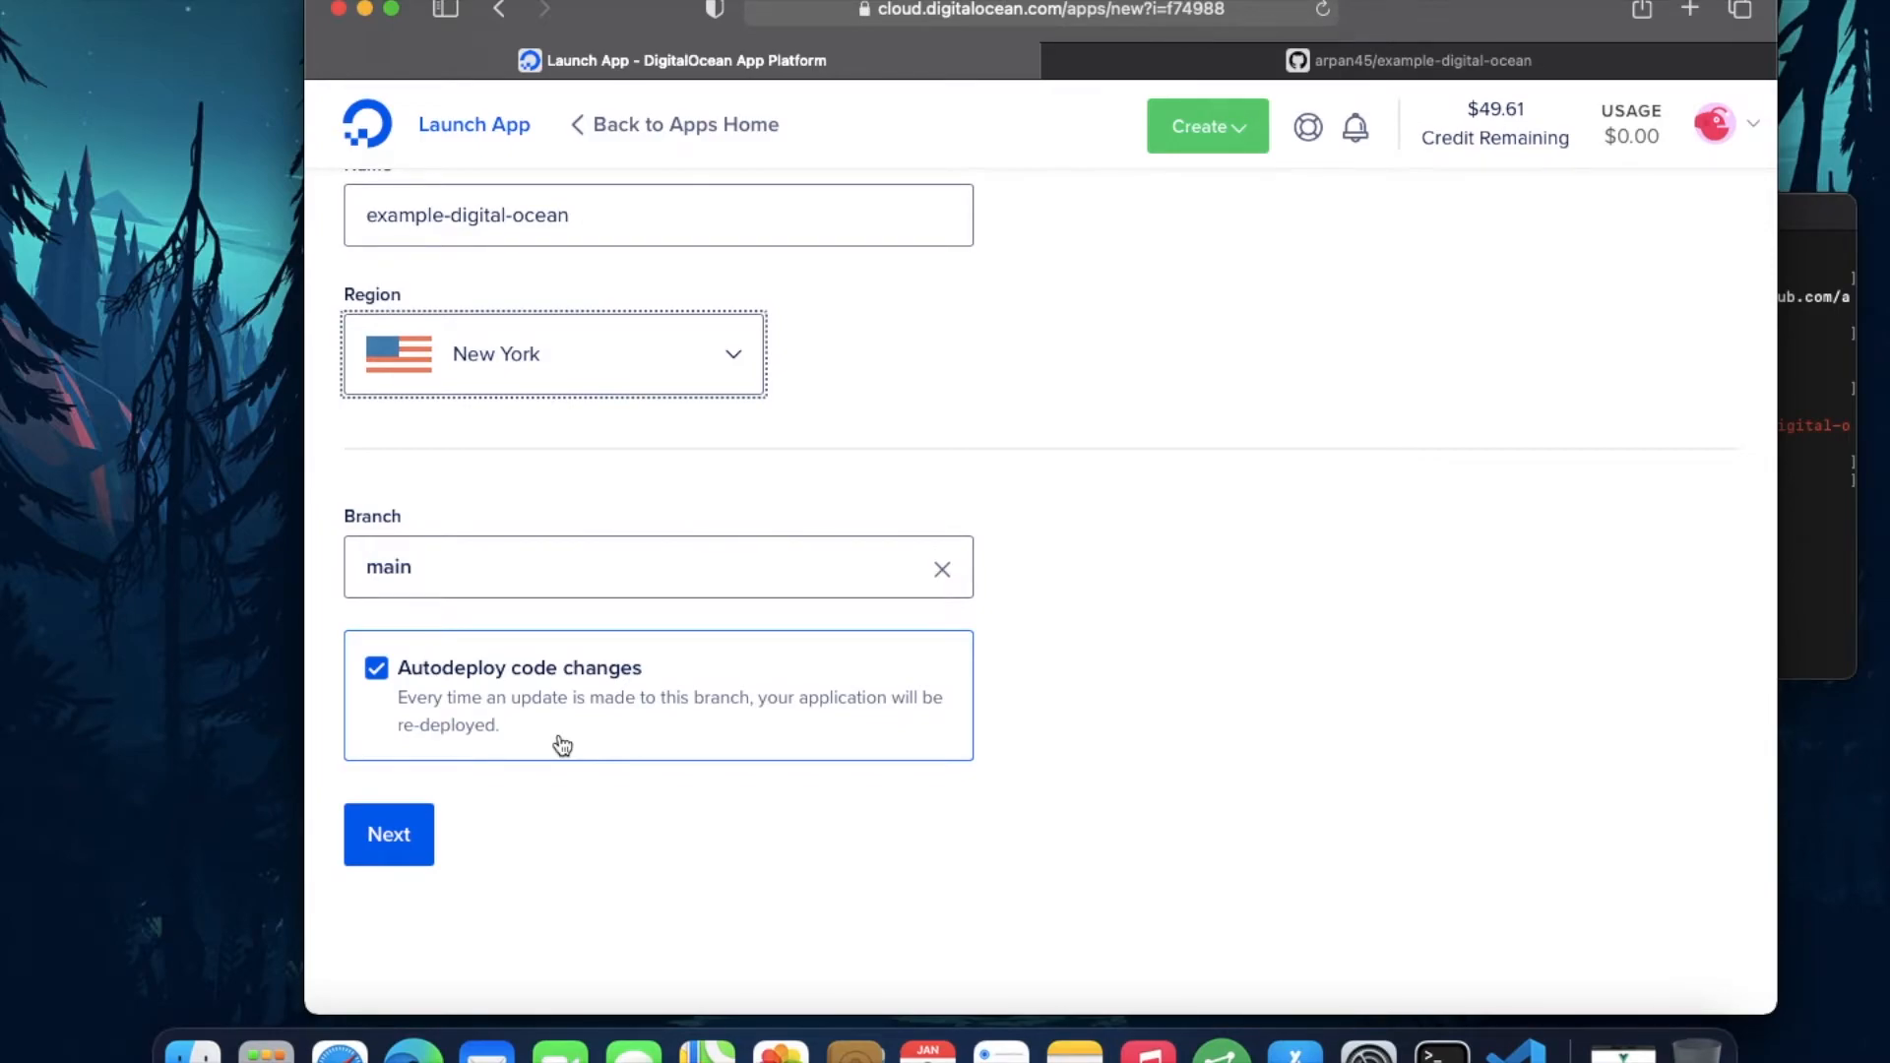
click(395, 831)
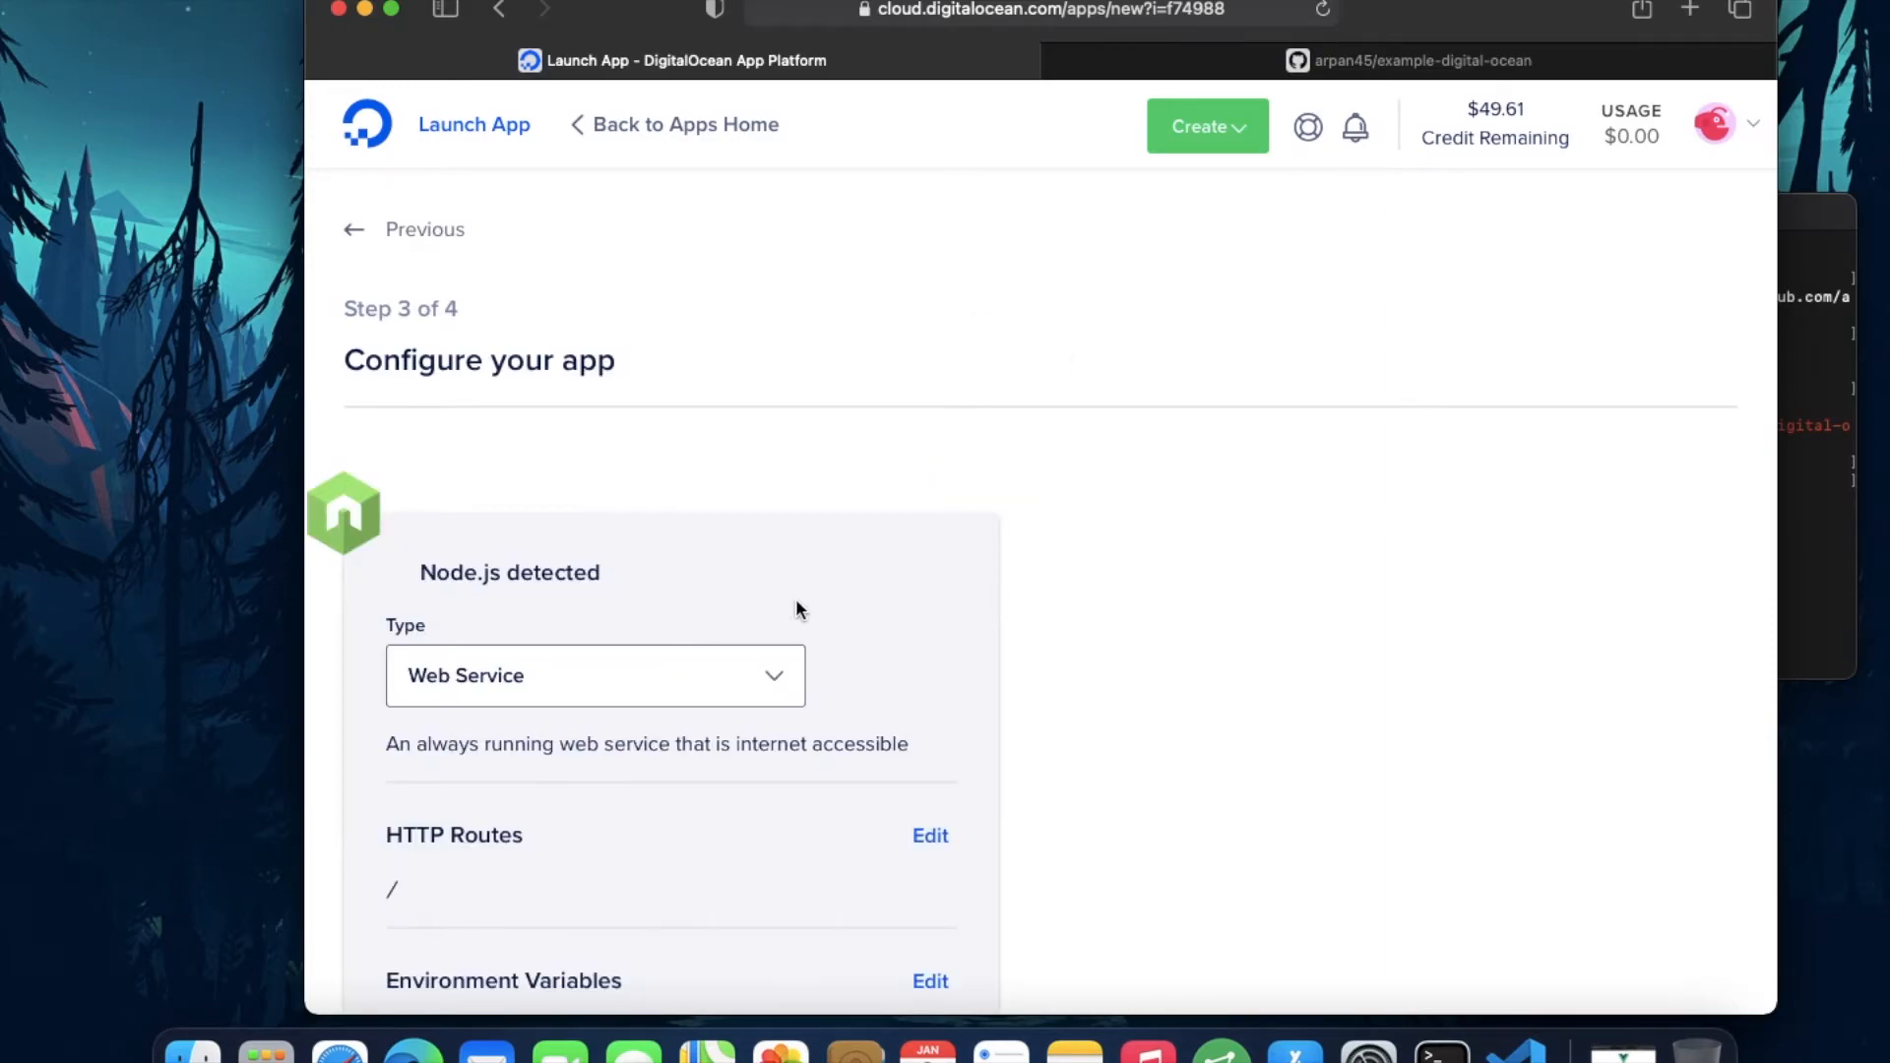
scroll(797, 597, down, 3)
scroll(723, 672, down, 3)
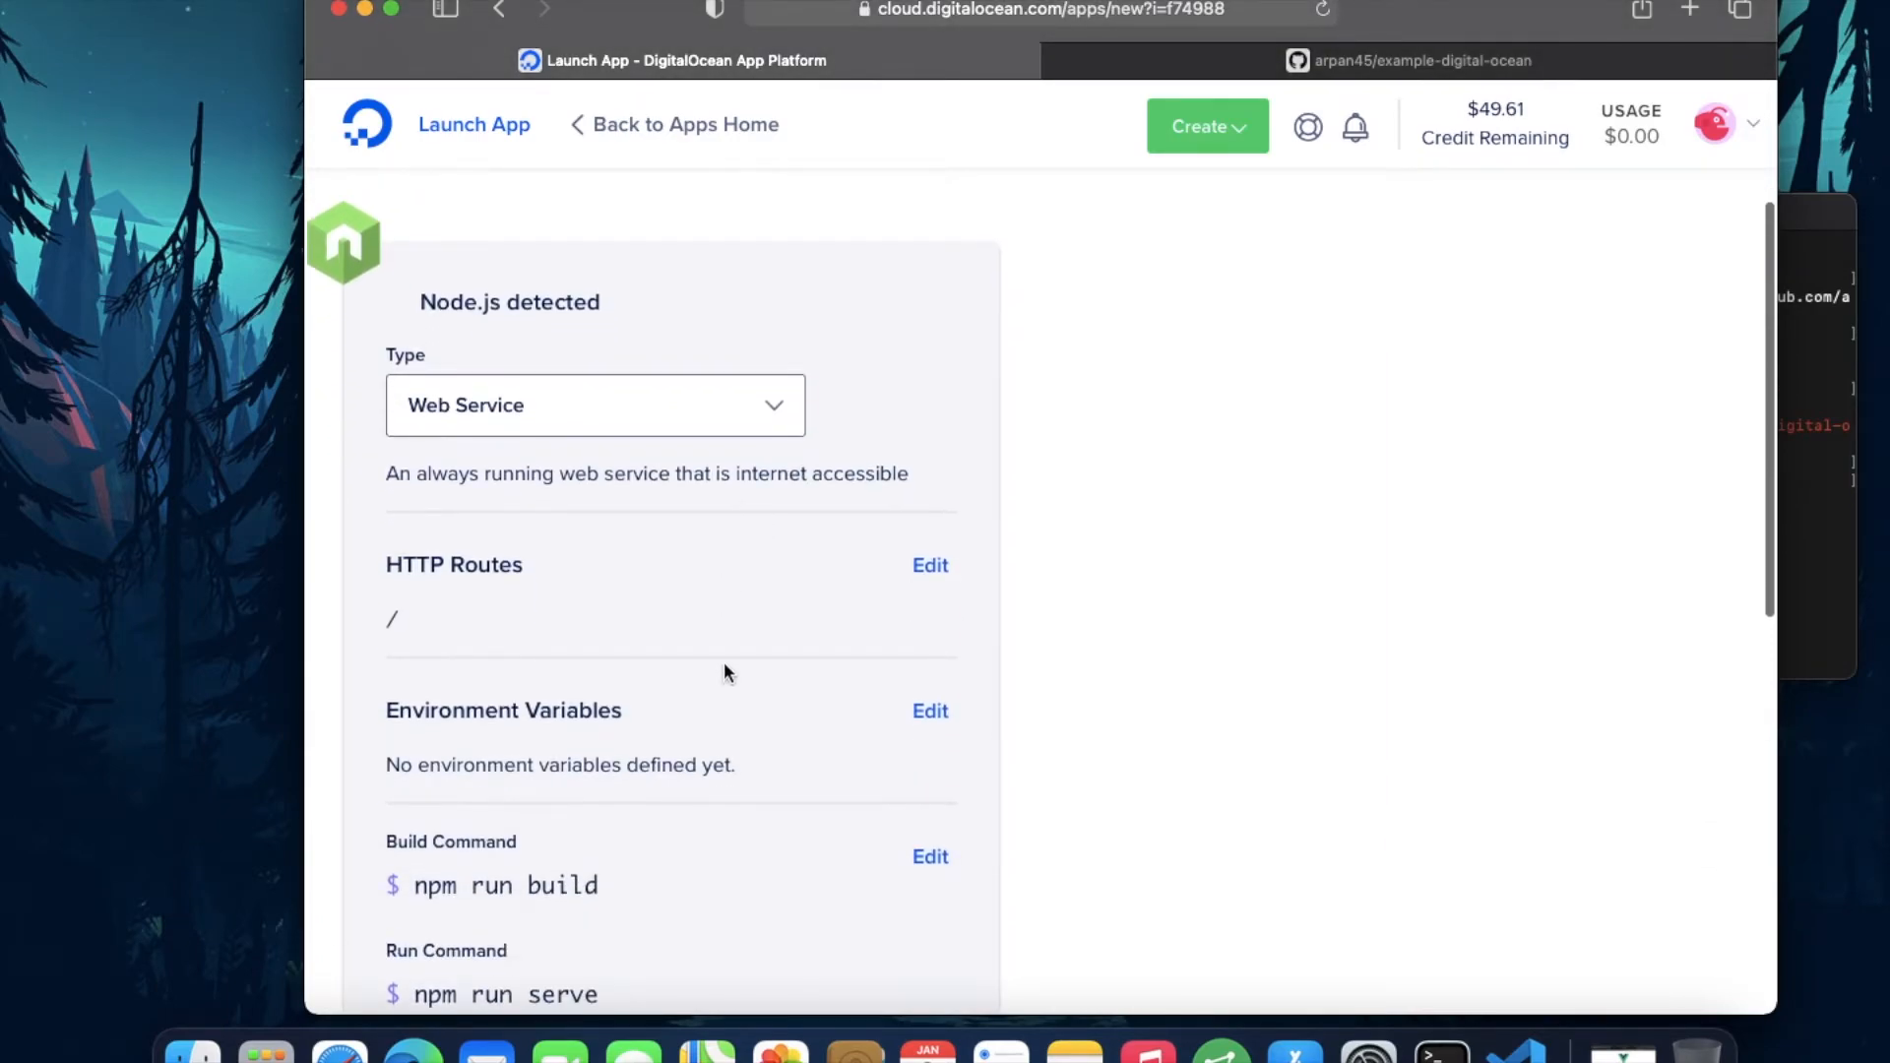
Step: Make the app a Static Site, keeping npm run build as the build command
click(698, 409)
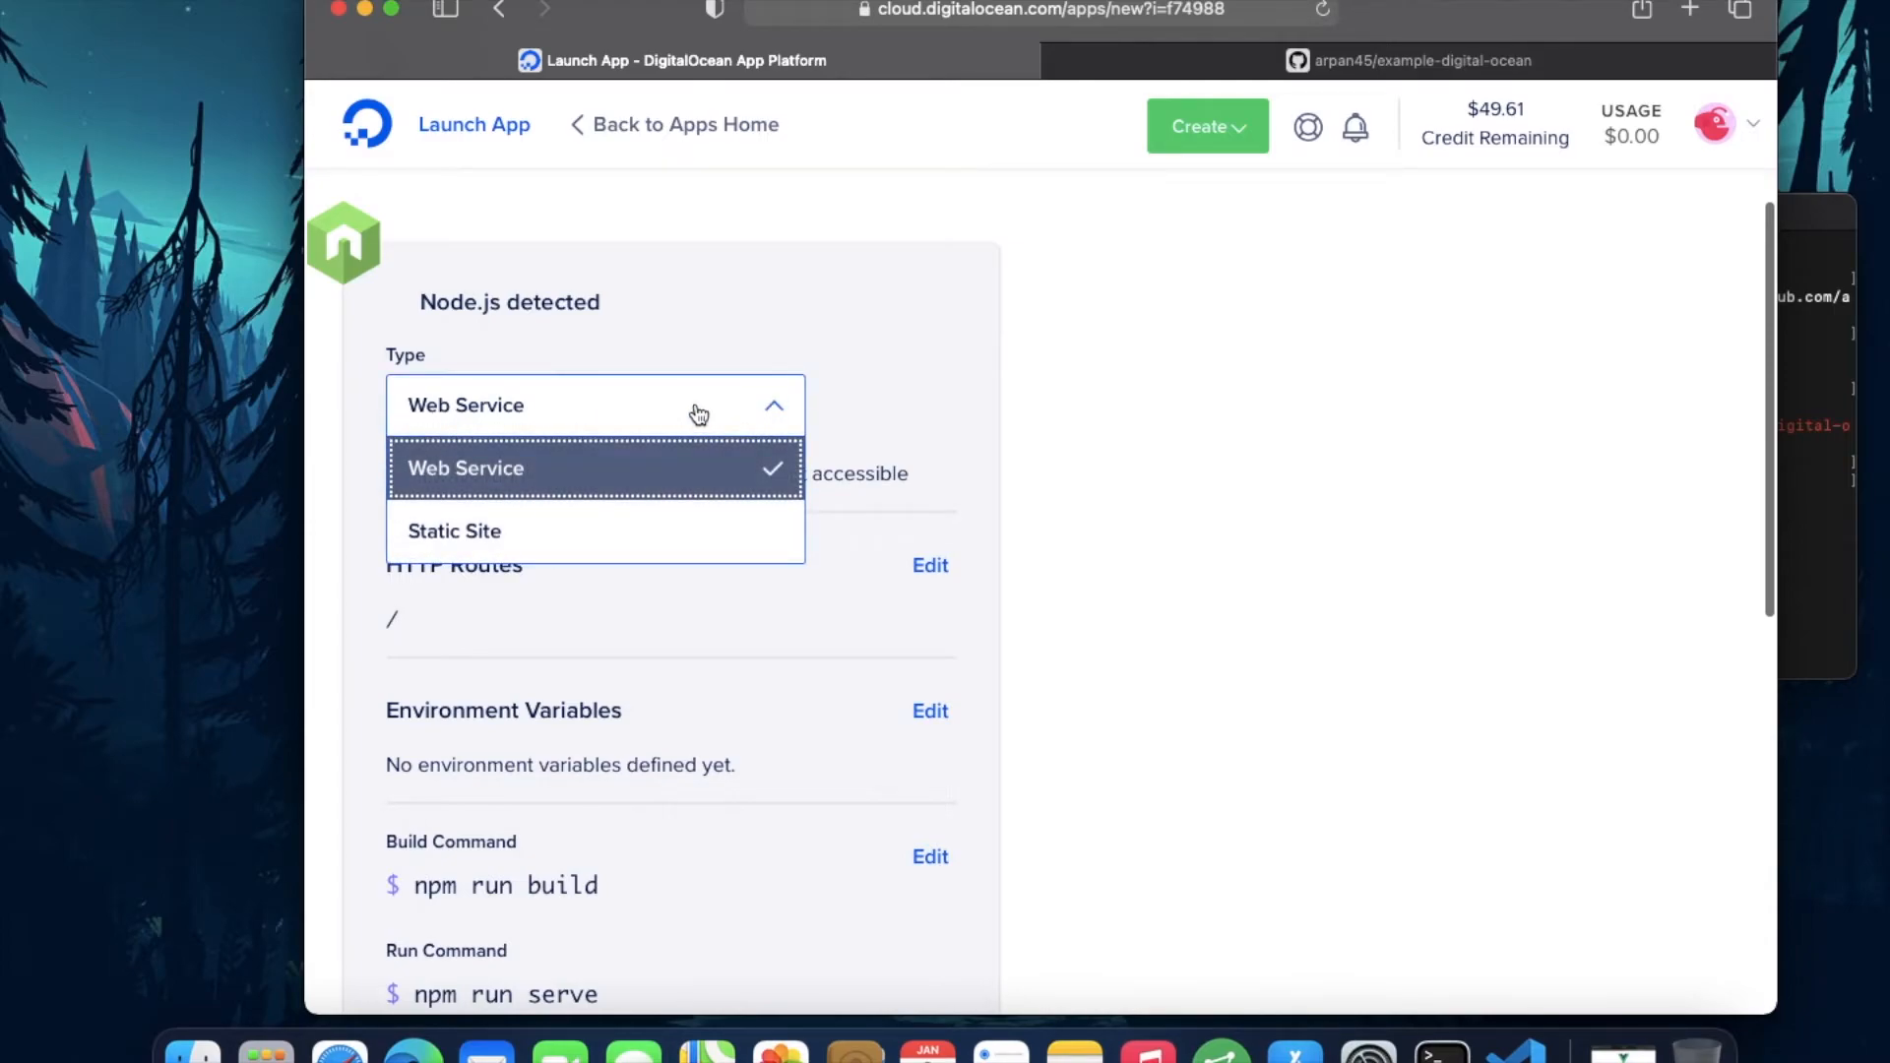
click(637, 529)
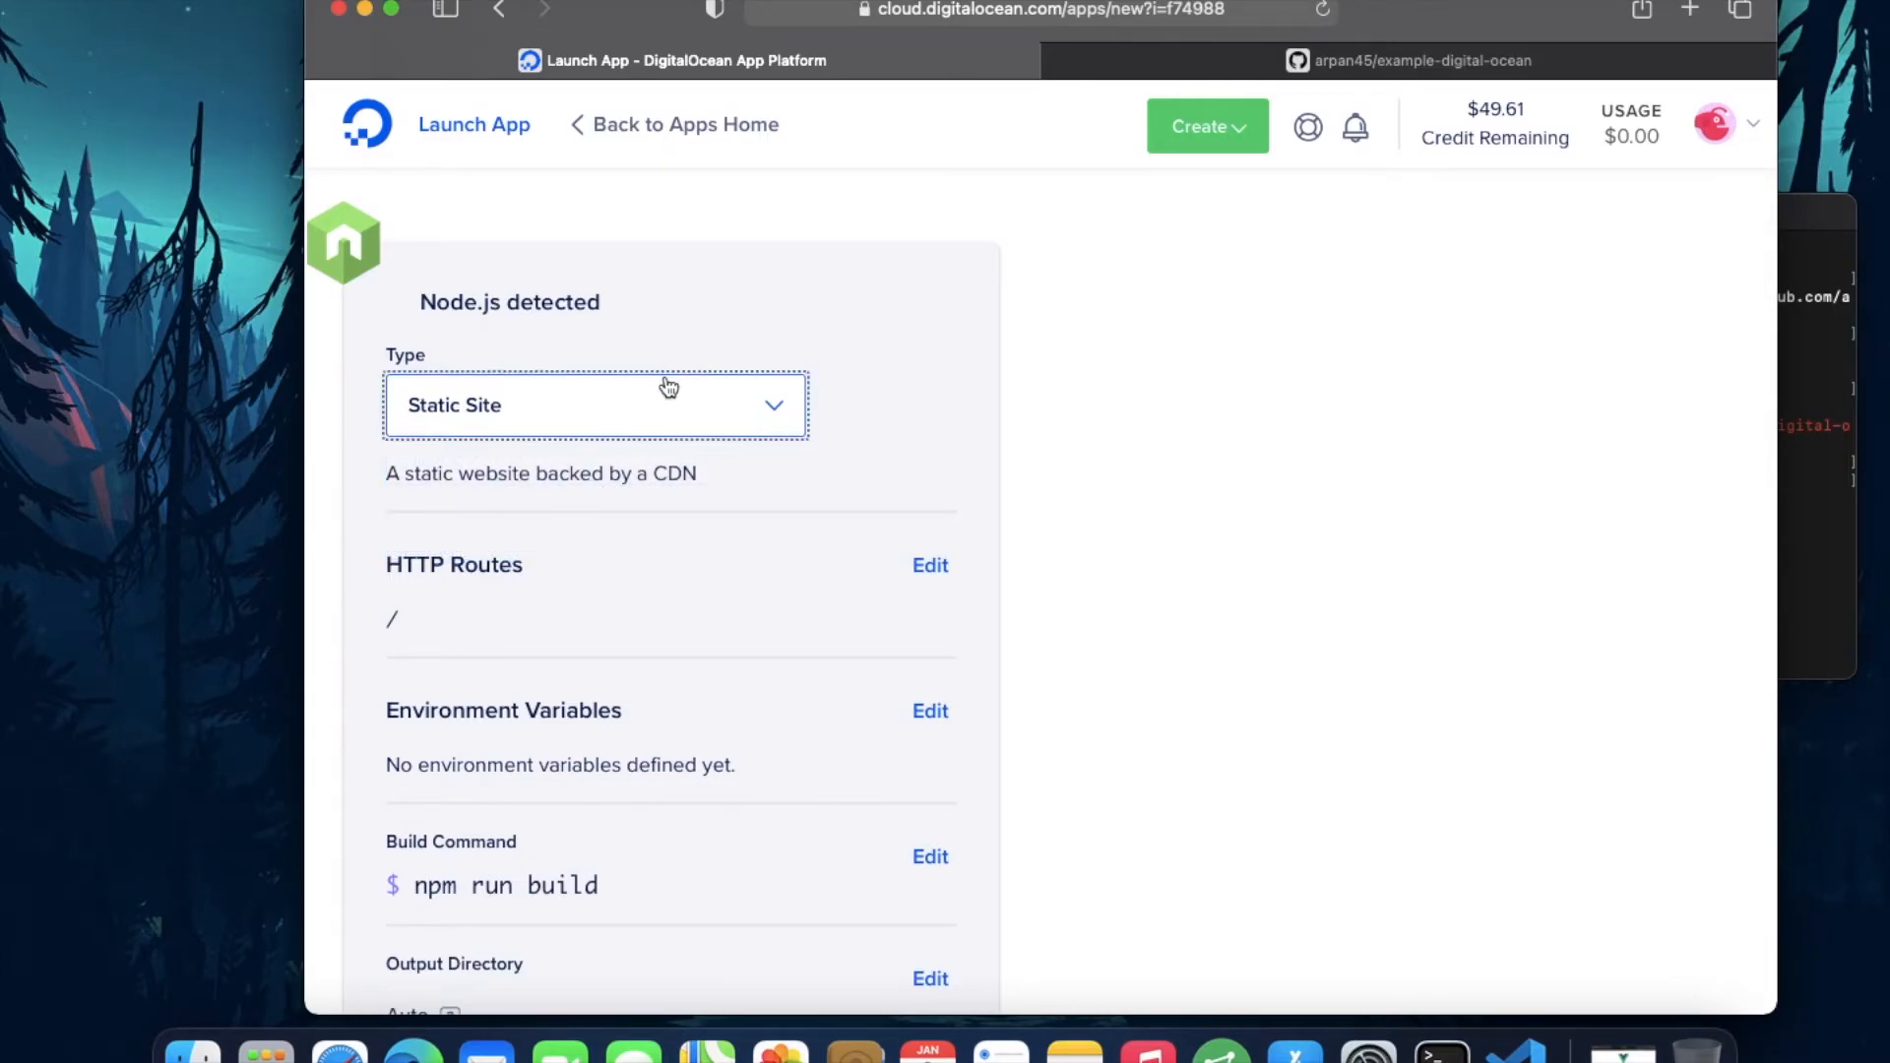
scroll(719, 596, down, 3)
scroll(719, 594, down, 3)
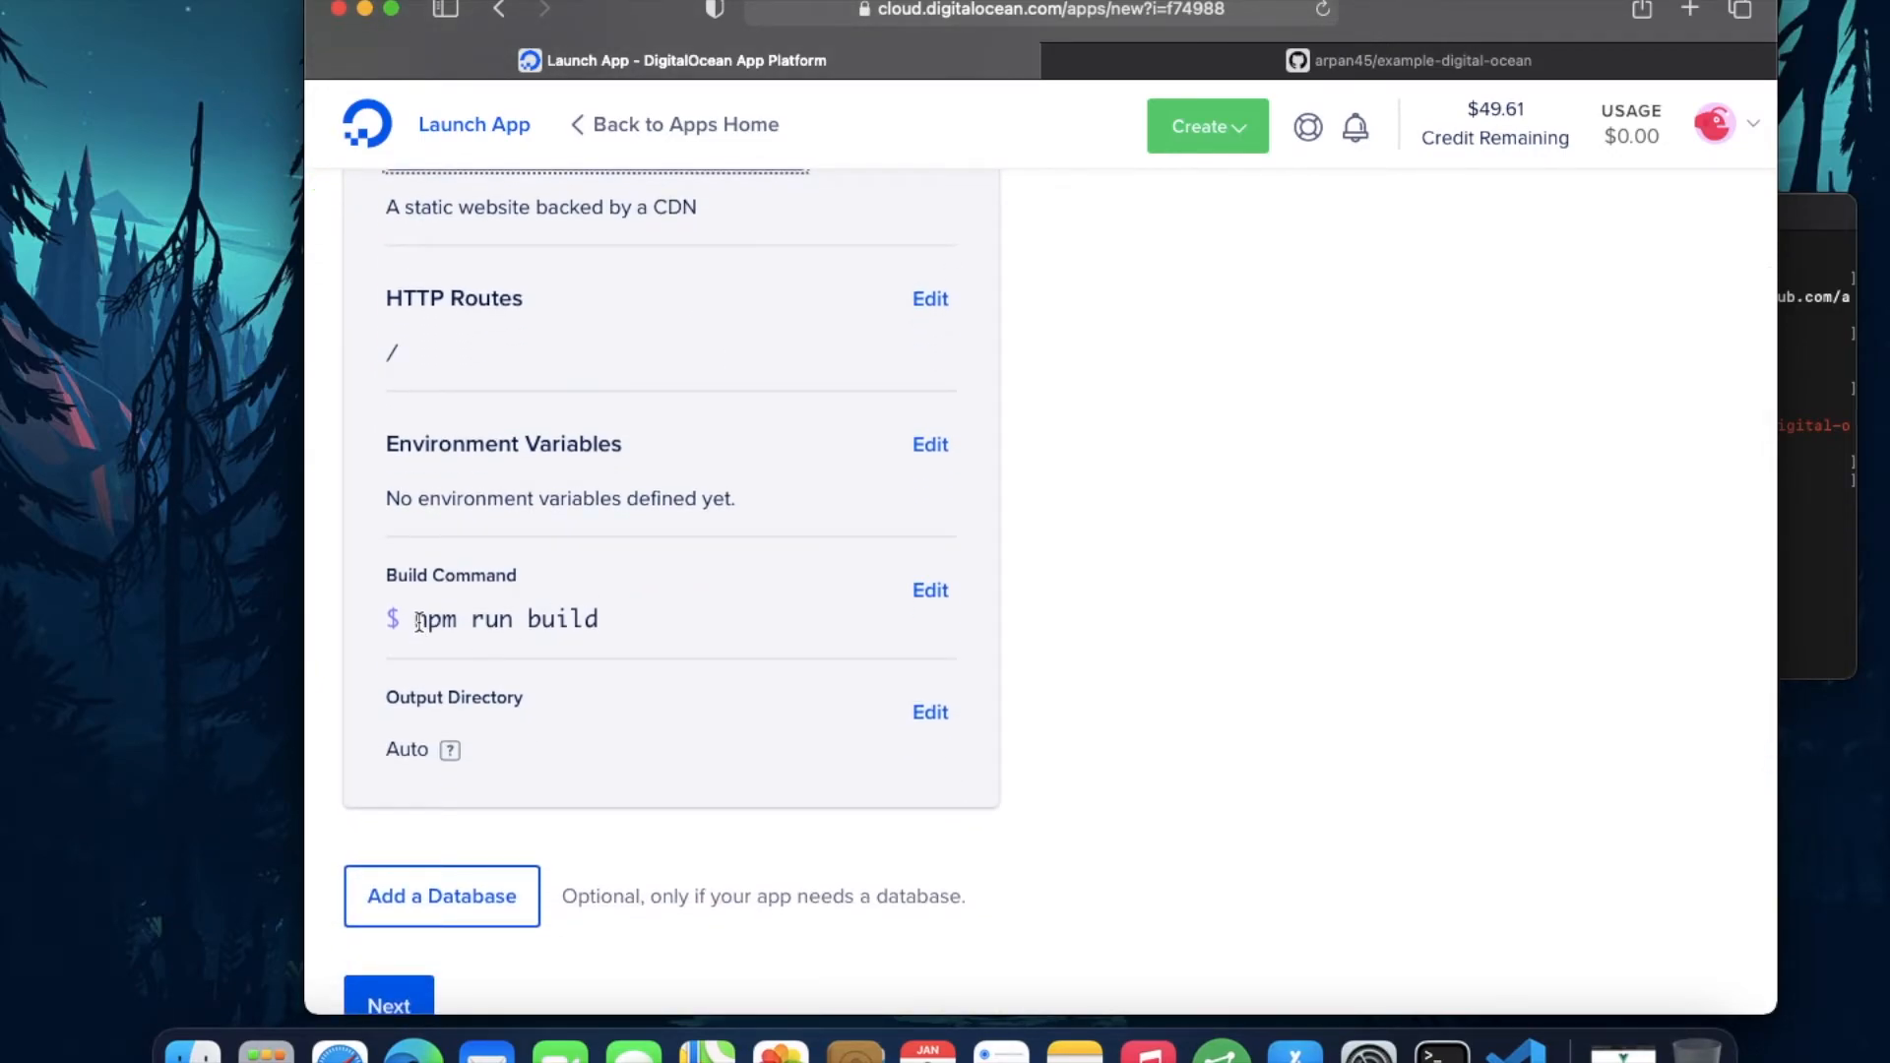
drag(416, 621, 603, 622)
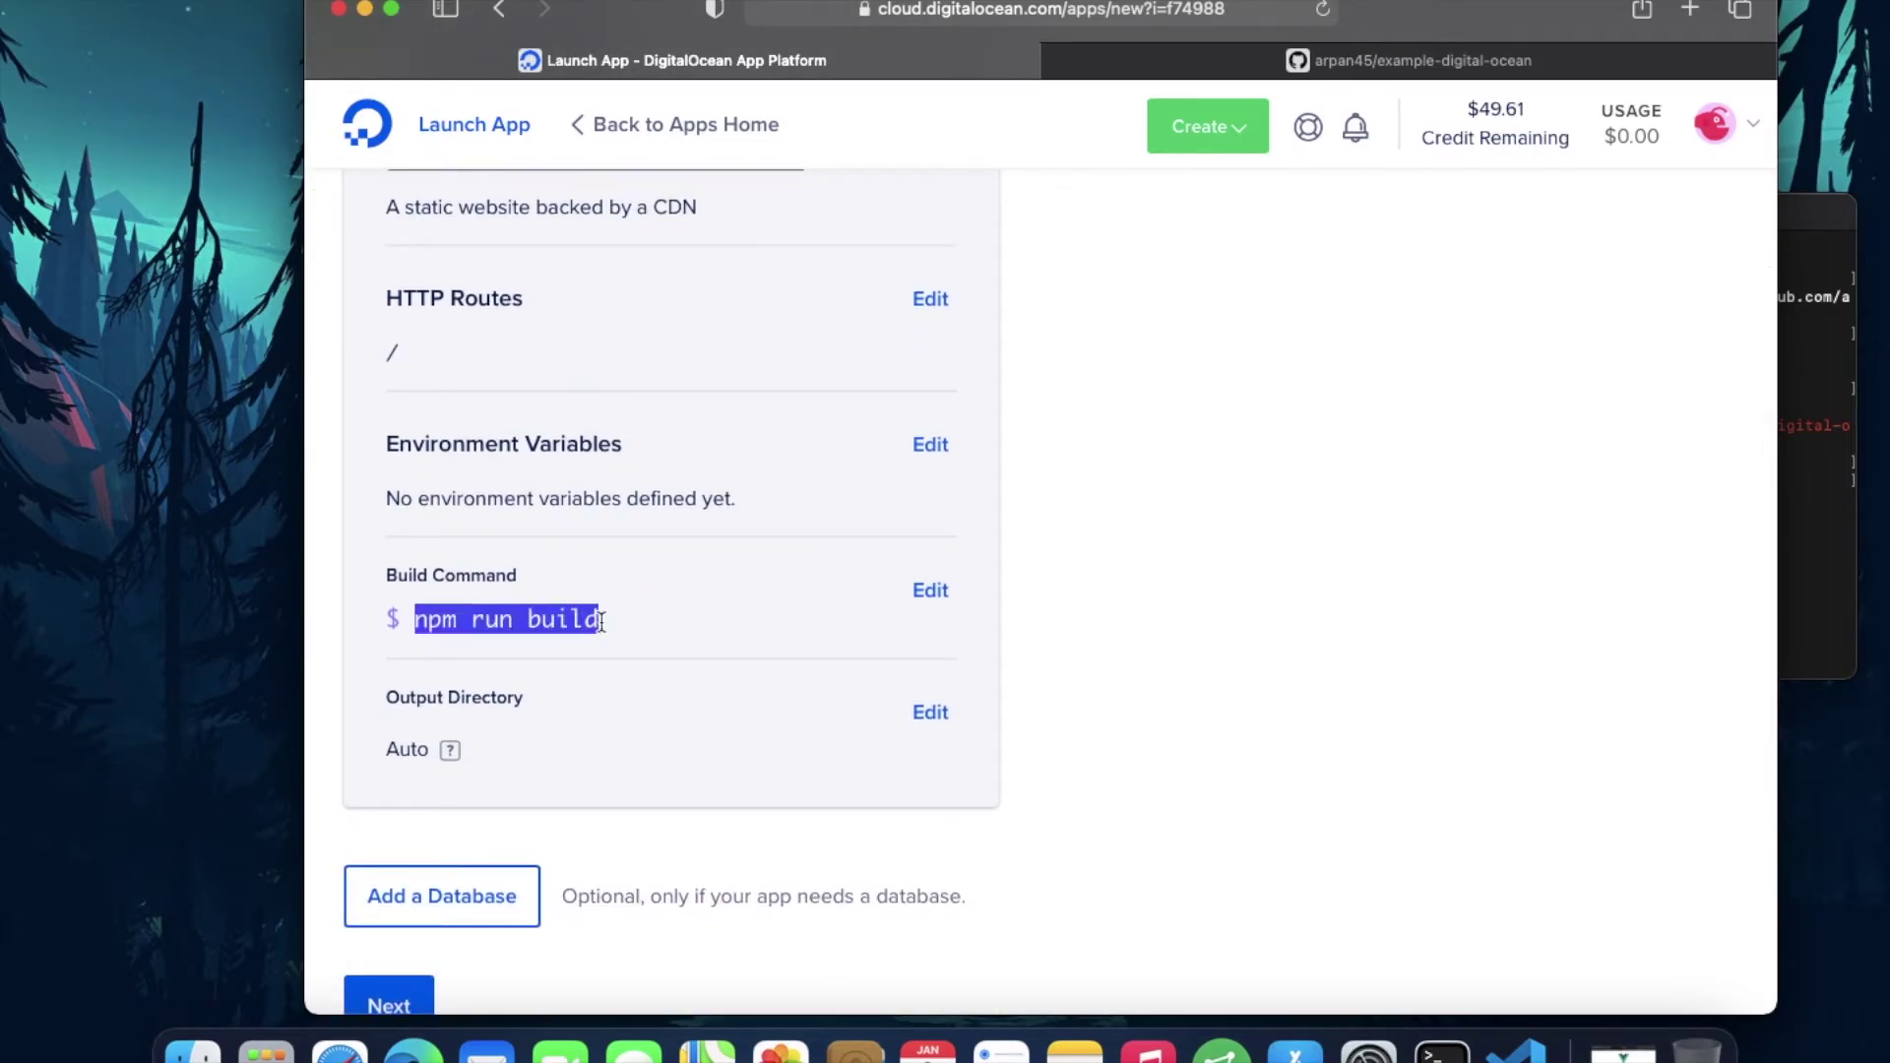
Step: Change the output directory from build to dist
click(933, 713)
click(660, 895)
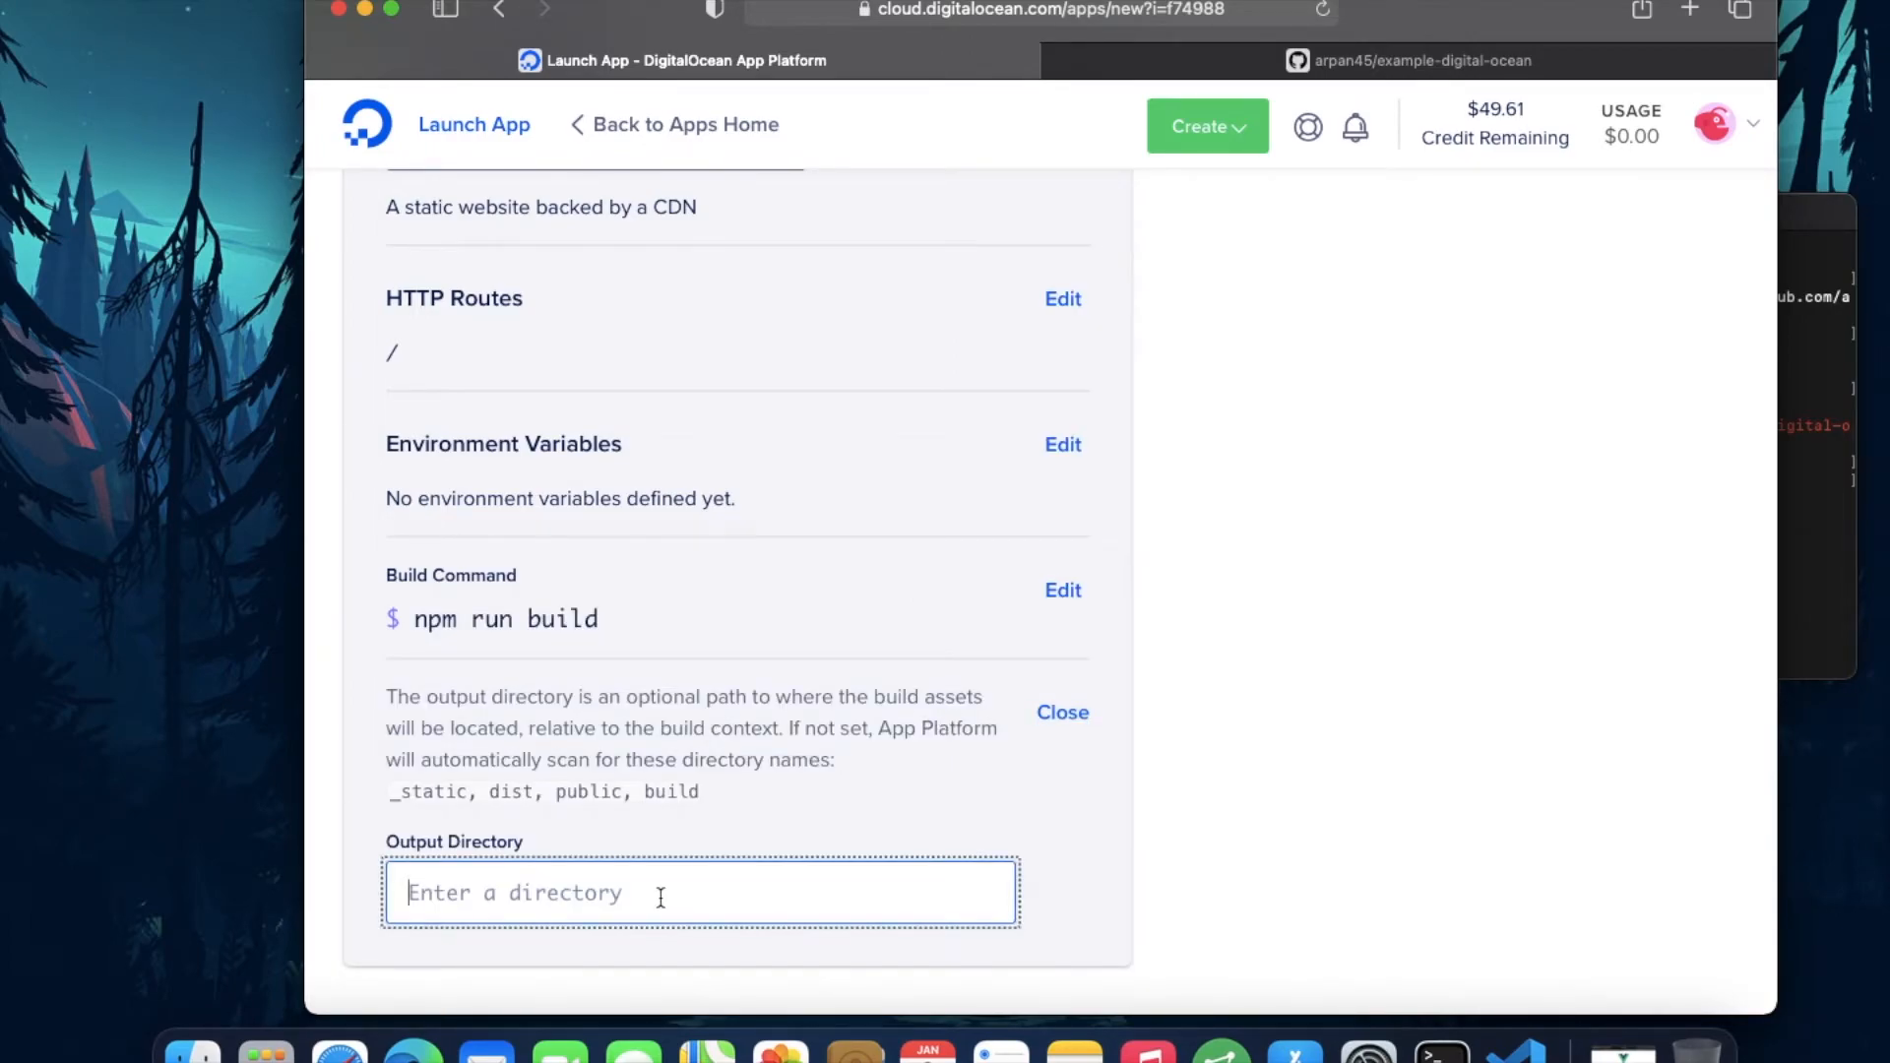
text(bui)
text(ld)
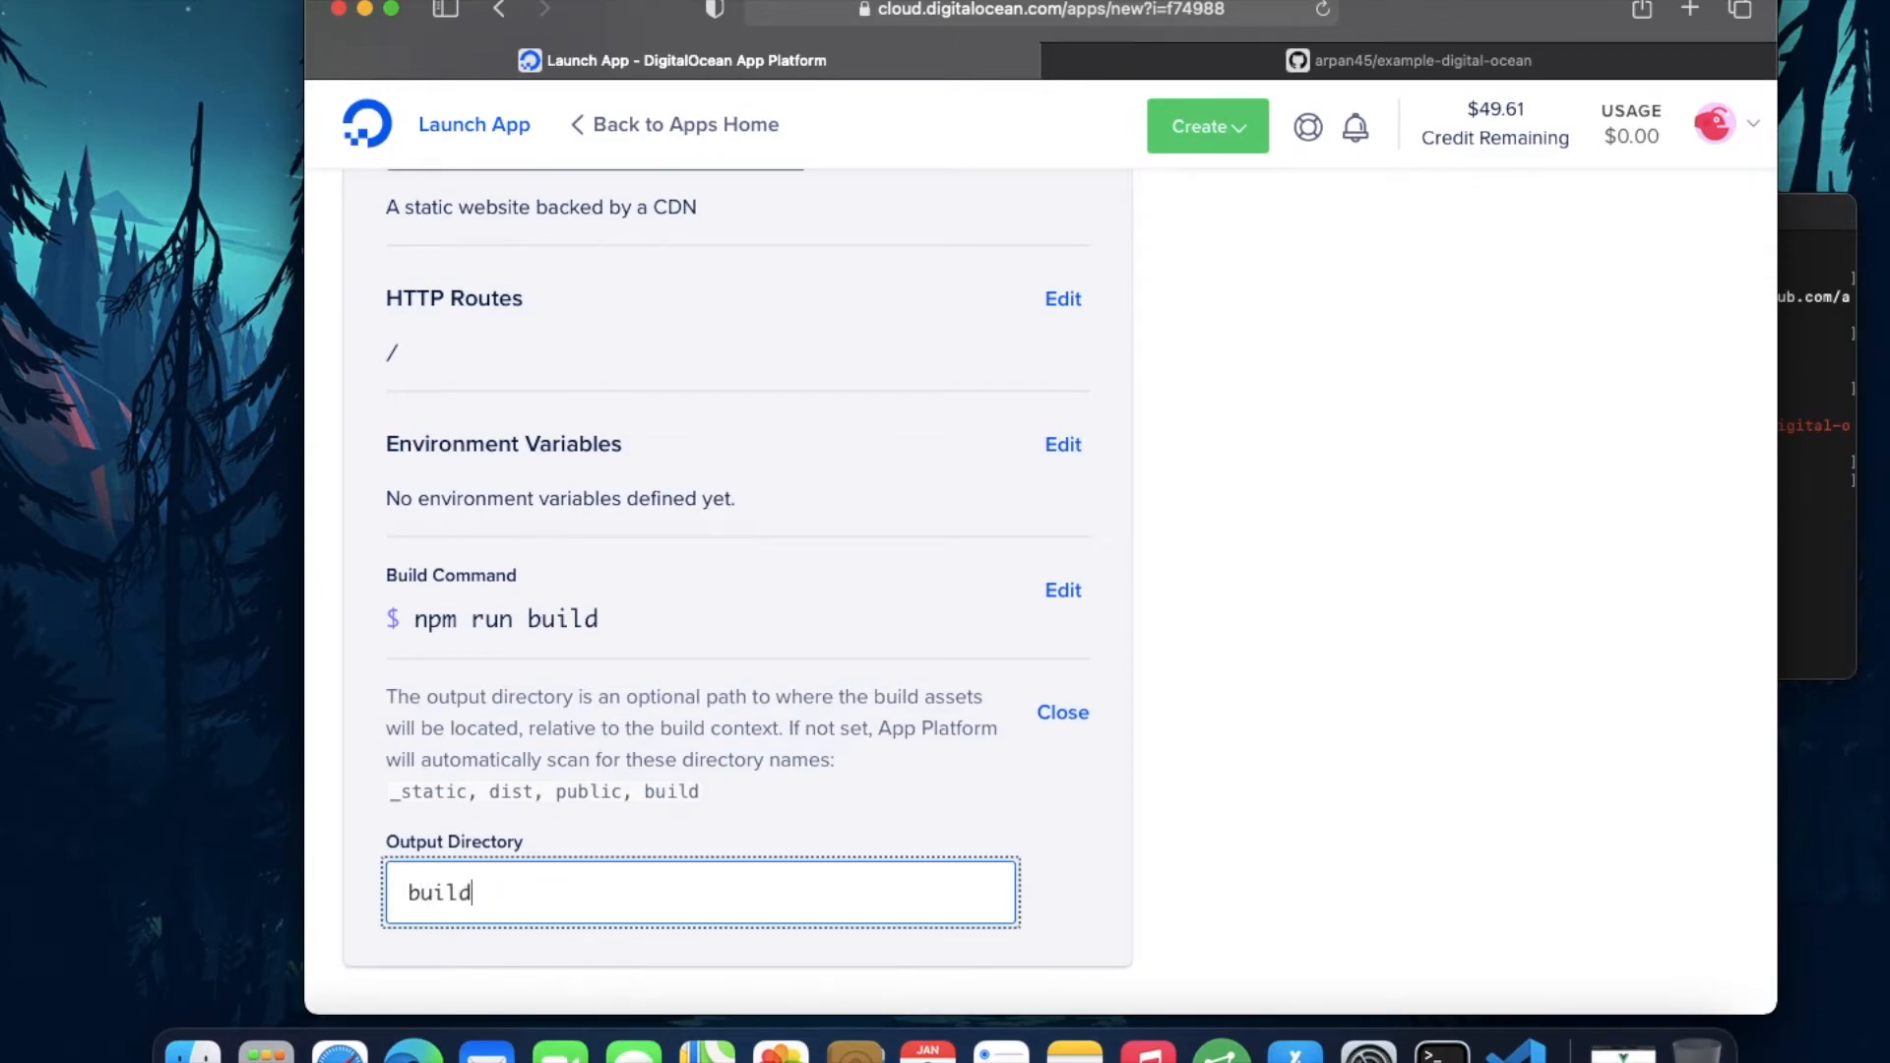
key(BackSpace)
key(BackSpace)
key(BackSpace)
key(BackSpace)
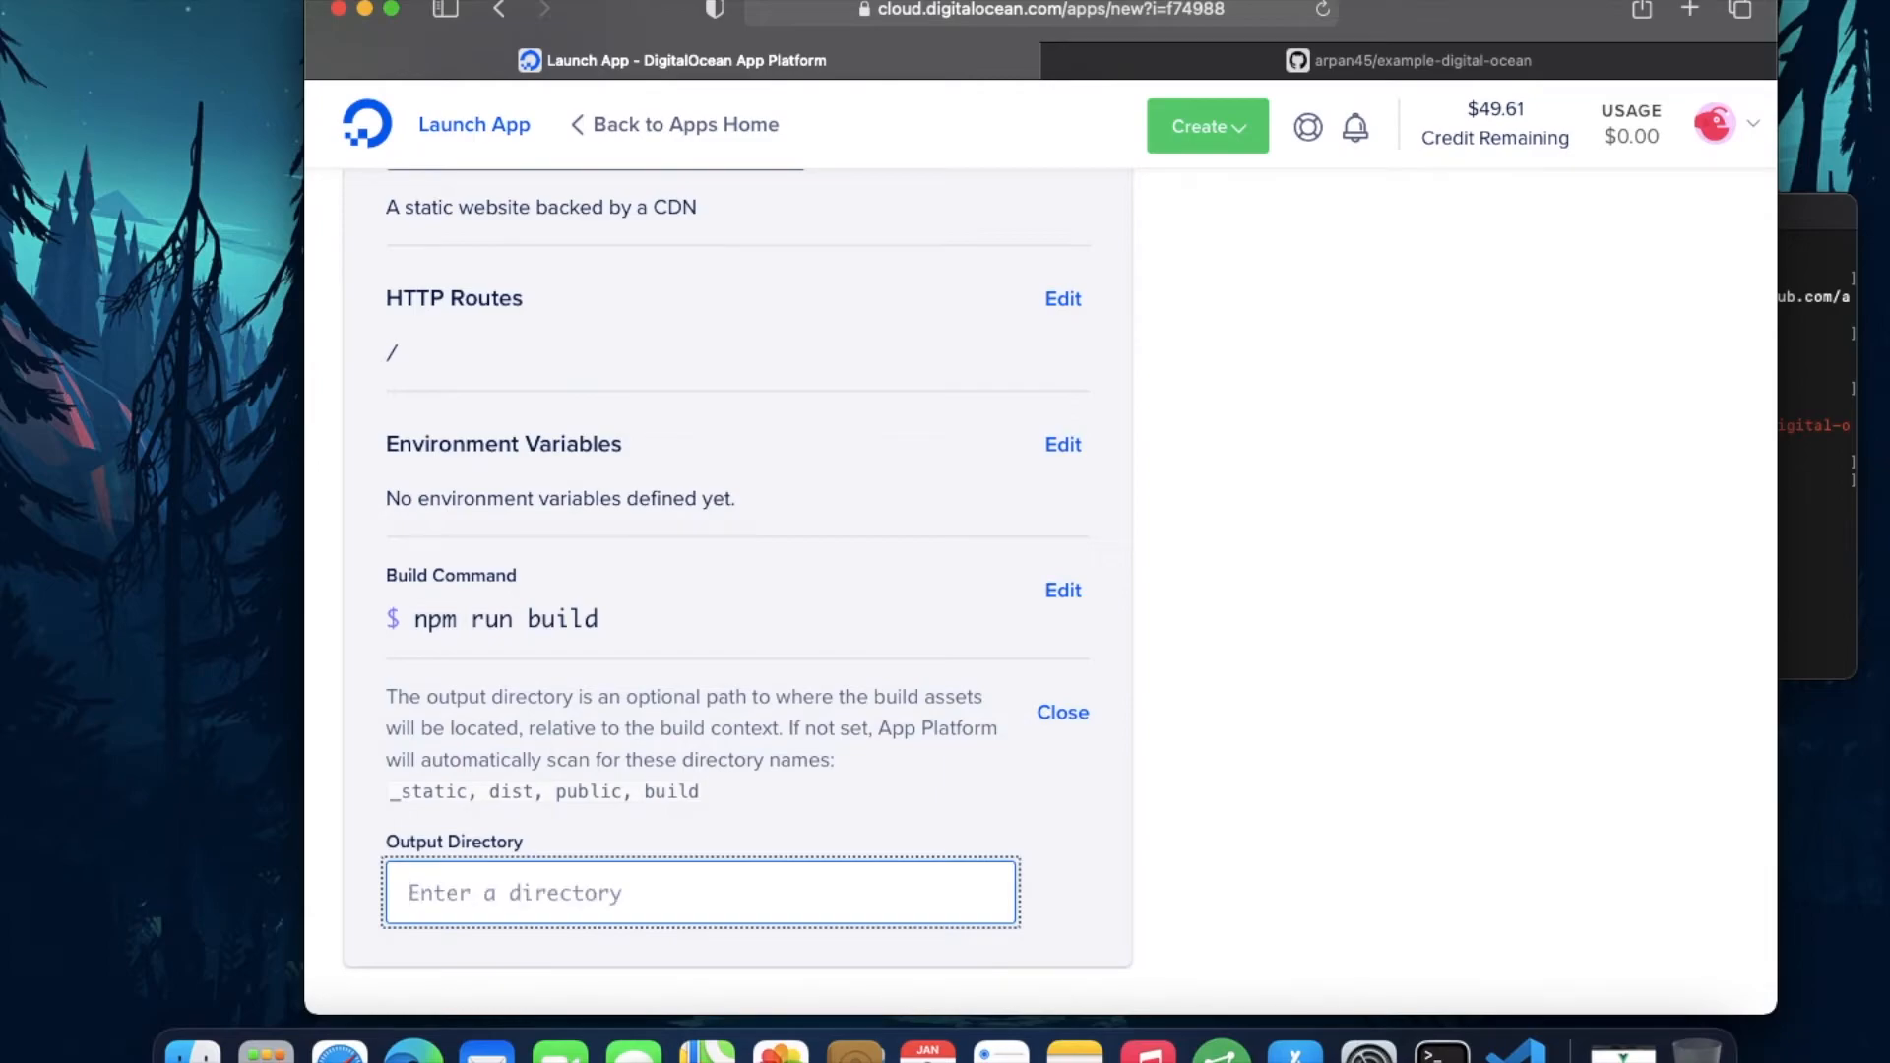
text(dist)
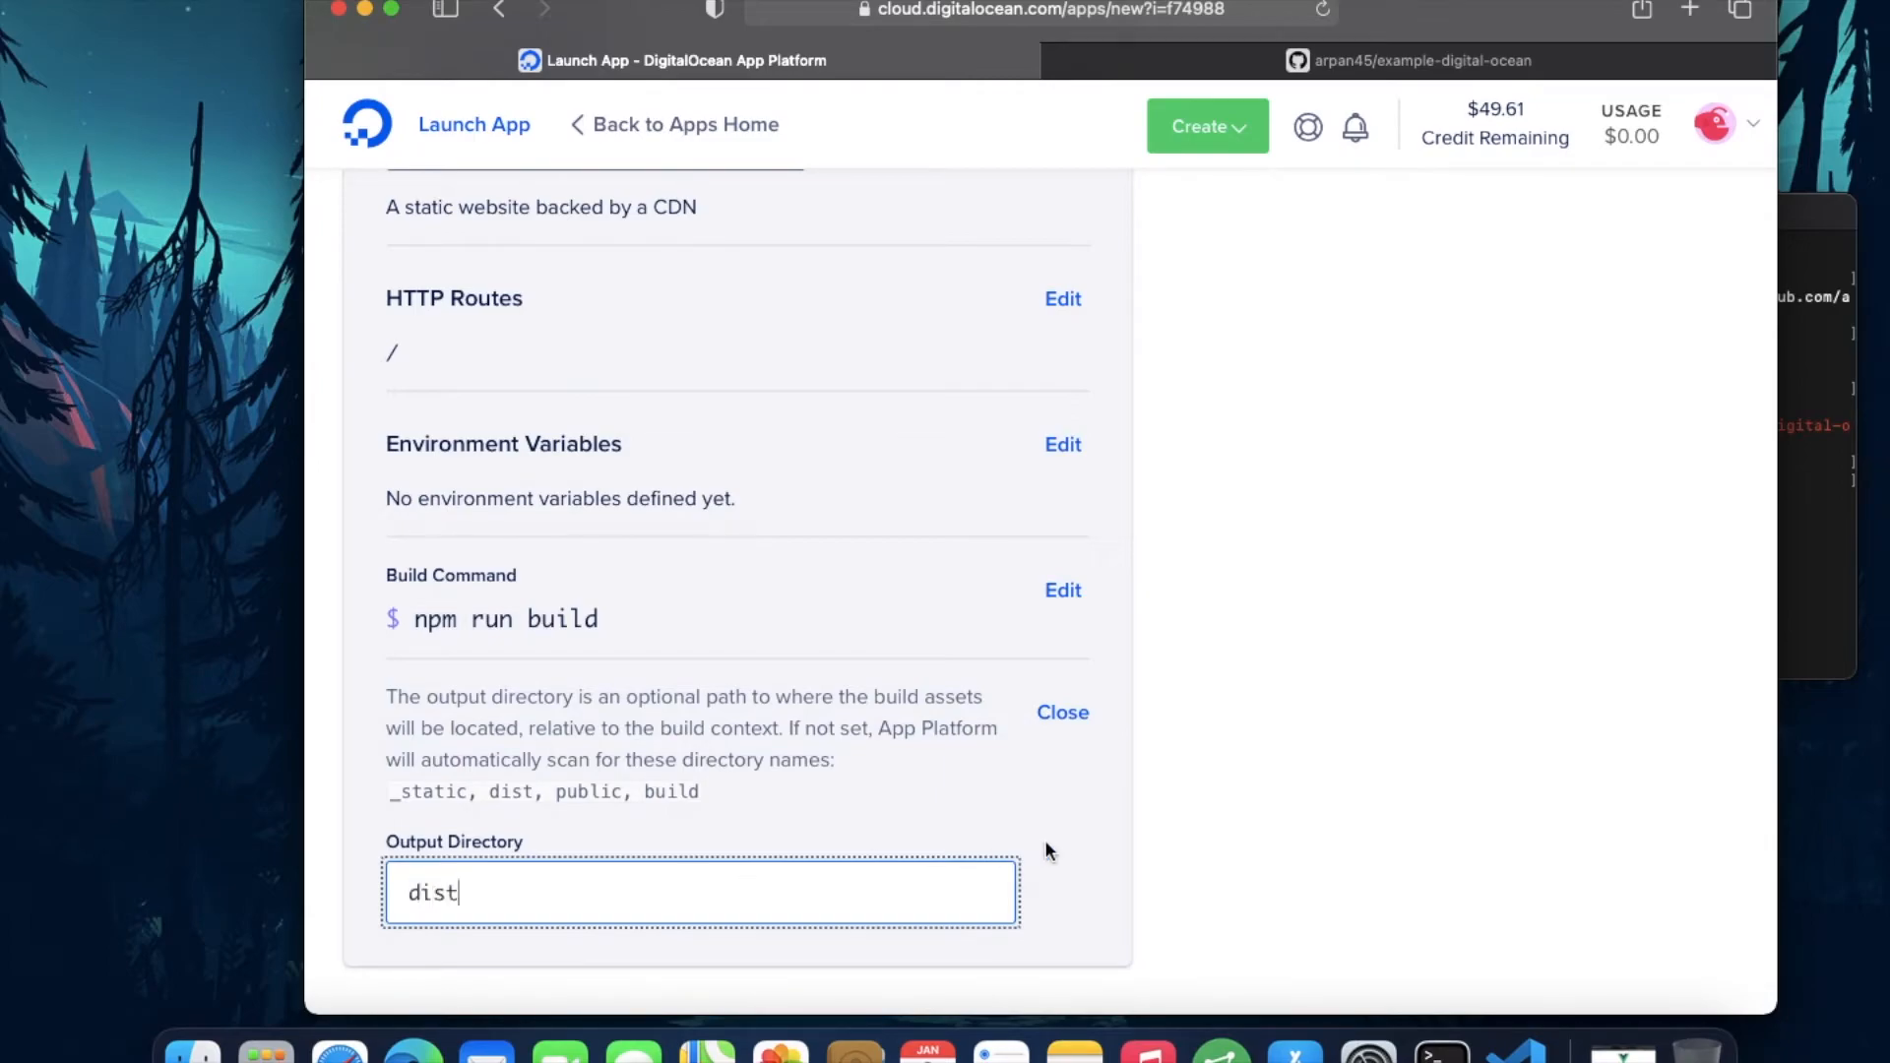
click(1069, 836)
scroll(1068, 838, down, 5)
scroll(1067, 838, down, 3)
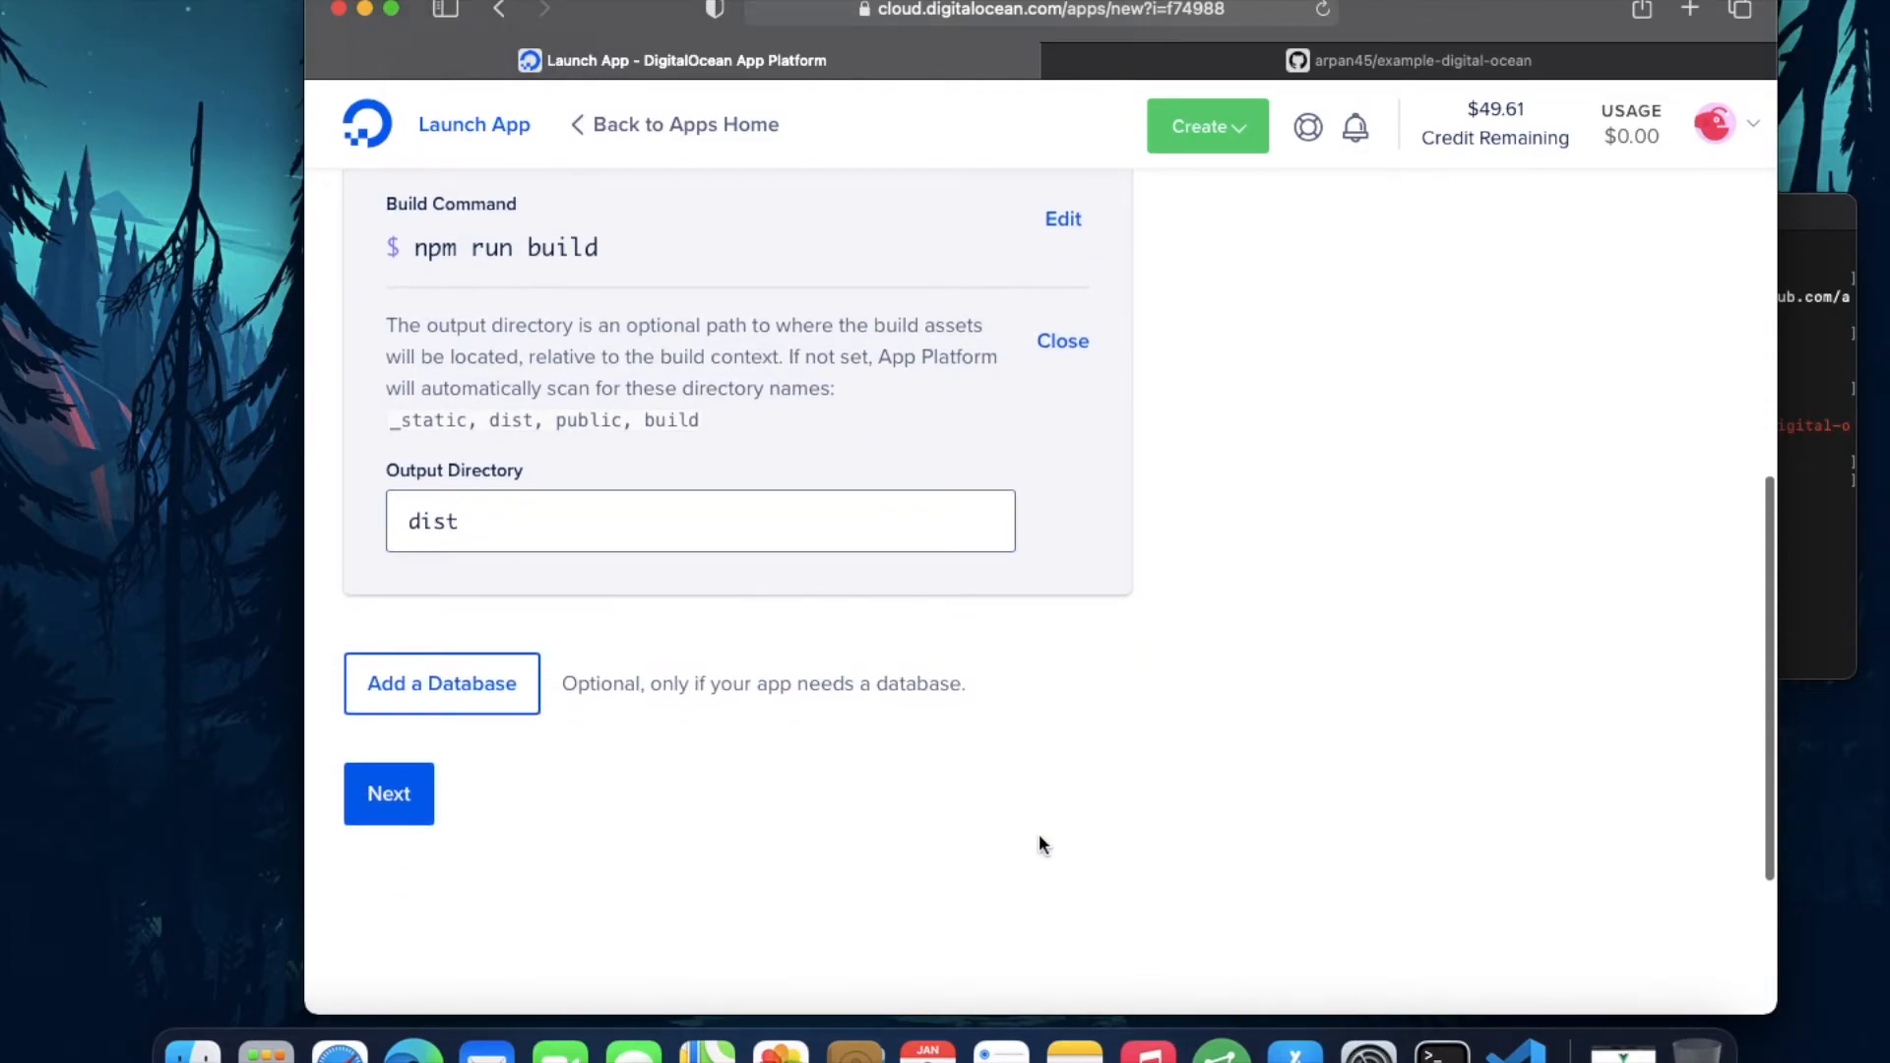
scroll(453, 775, up, 2)
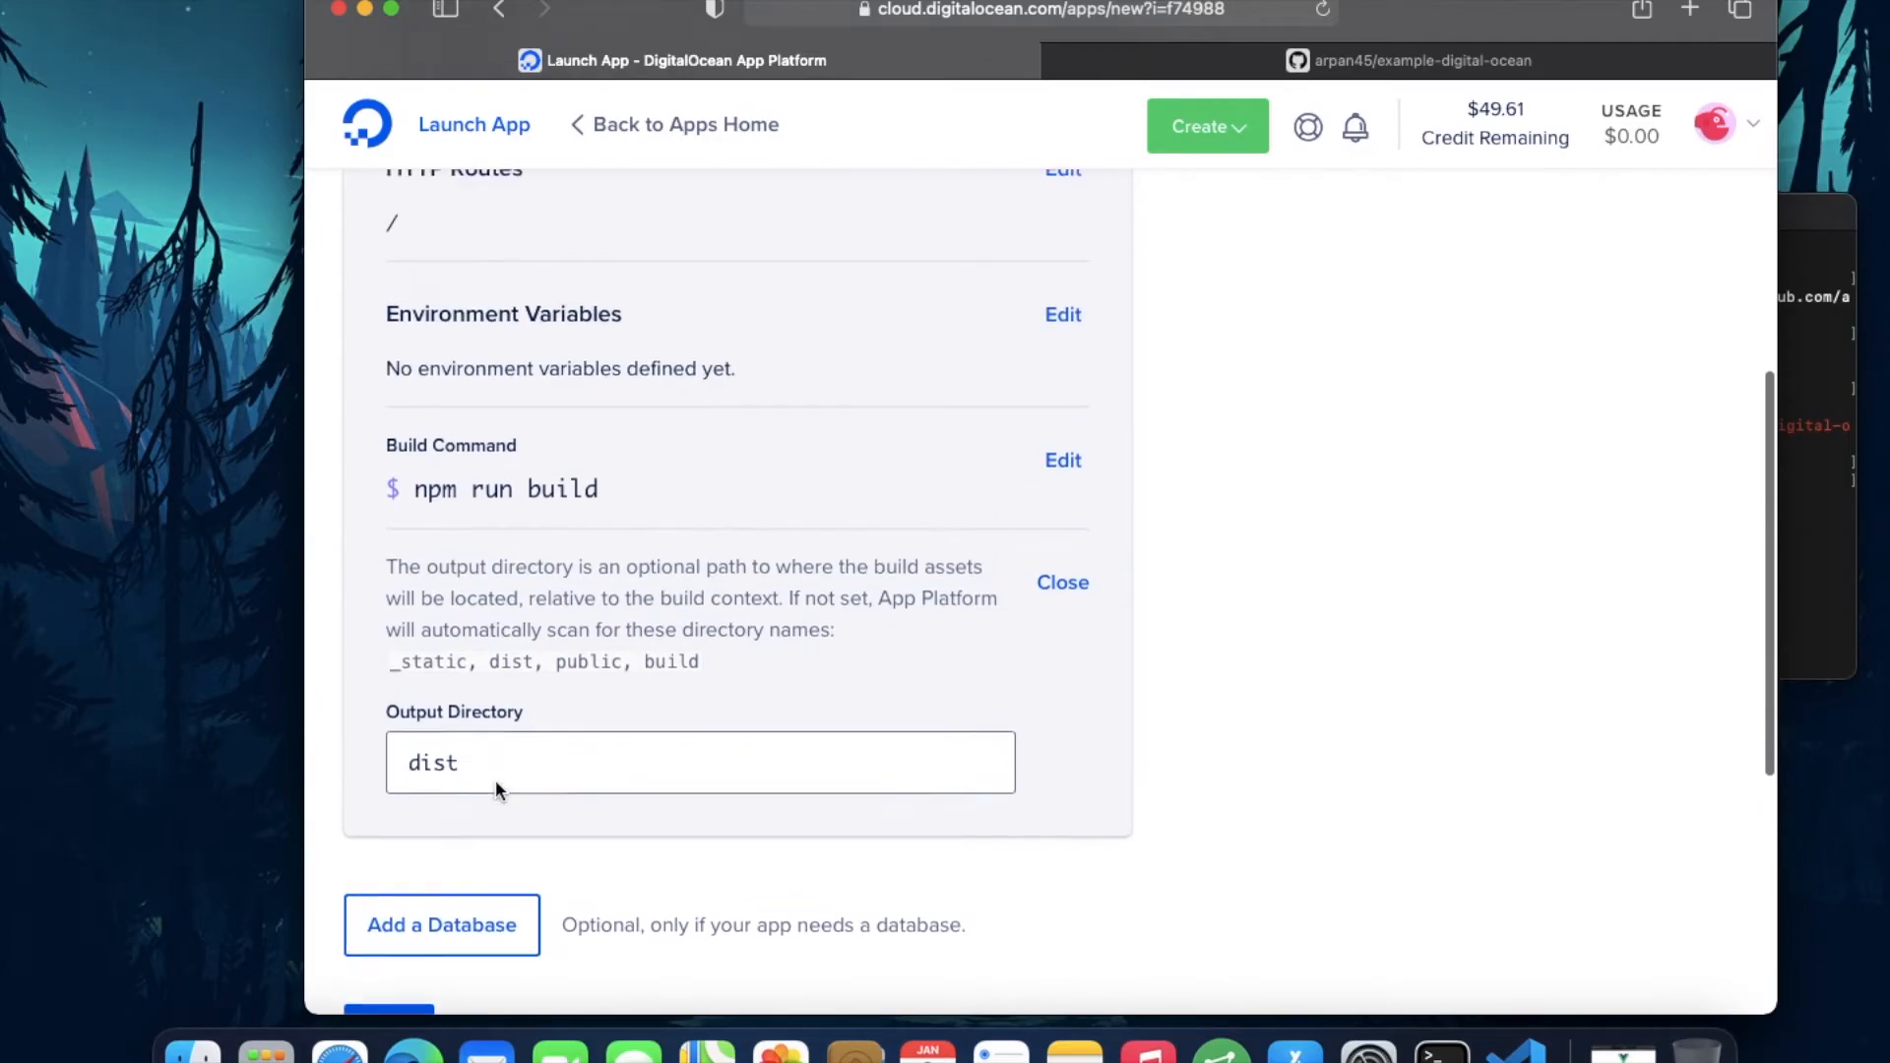
scroll(494, 781, down, 3)
Step: Launch the app on the Starter plan at $0 monthly cost
click(372, 963)
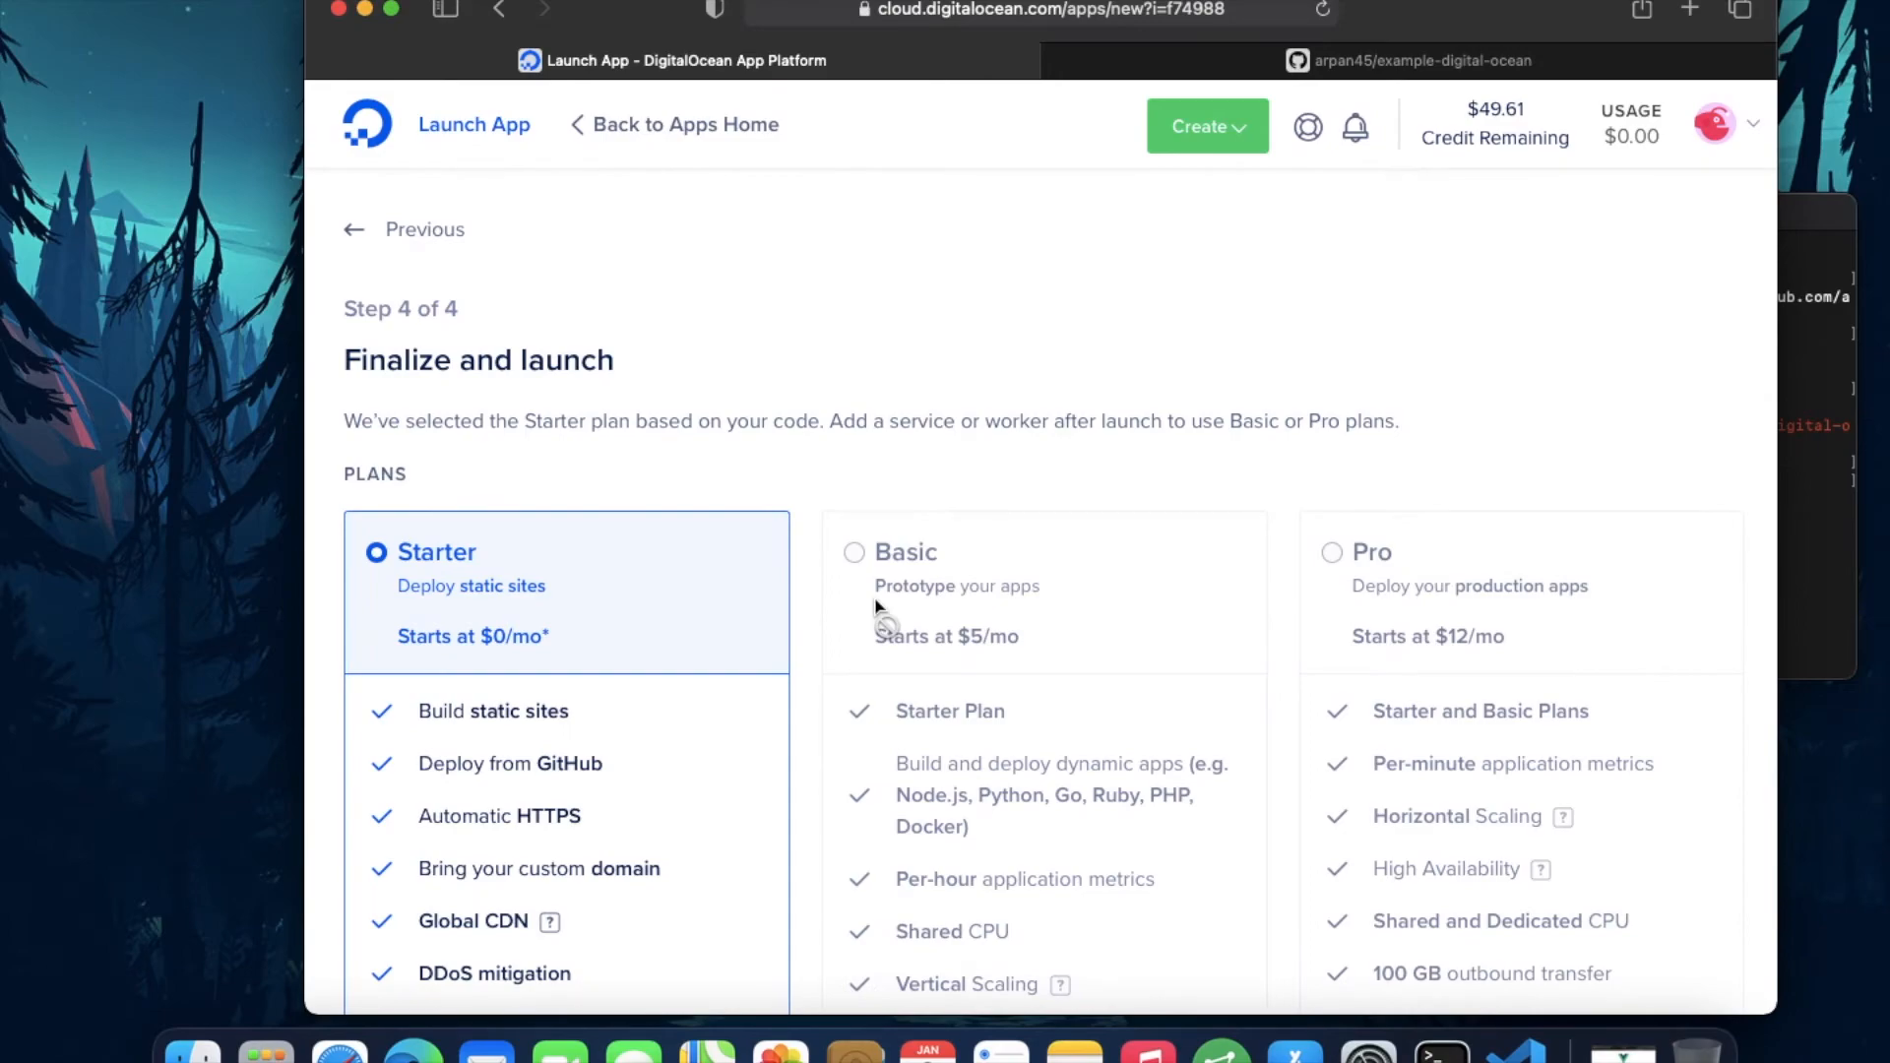
scroll(674, 703, down, 3)
scroll(673, 703, down, 5)
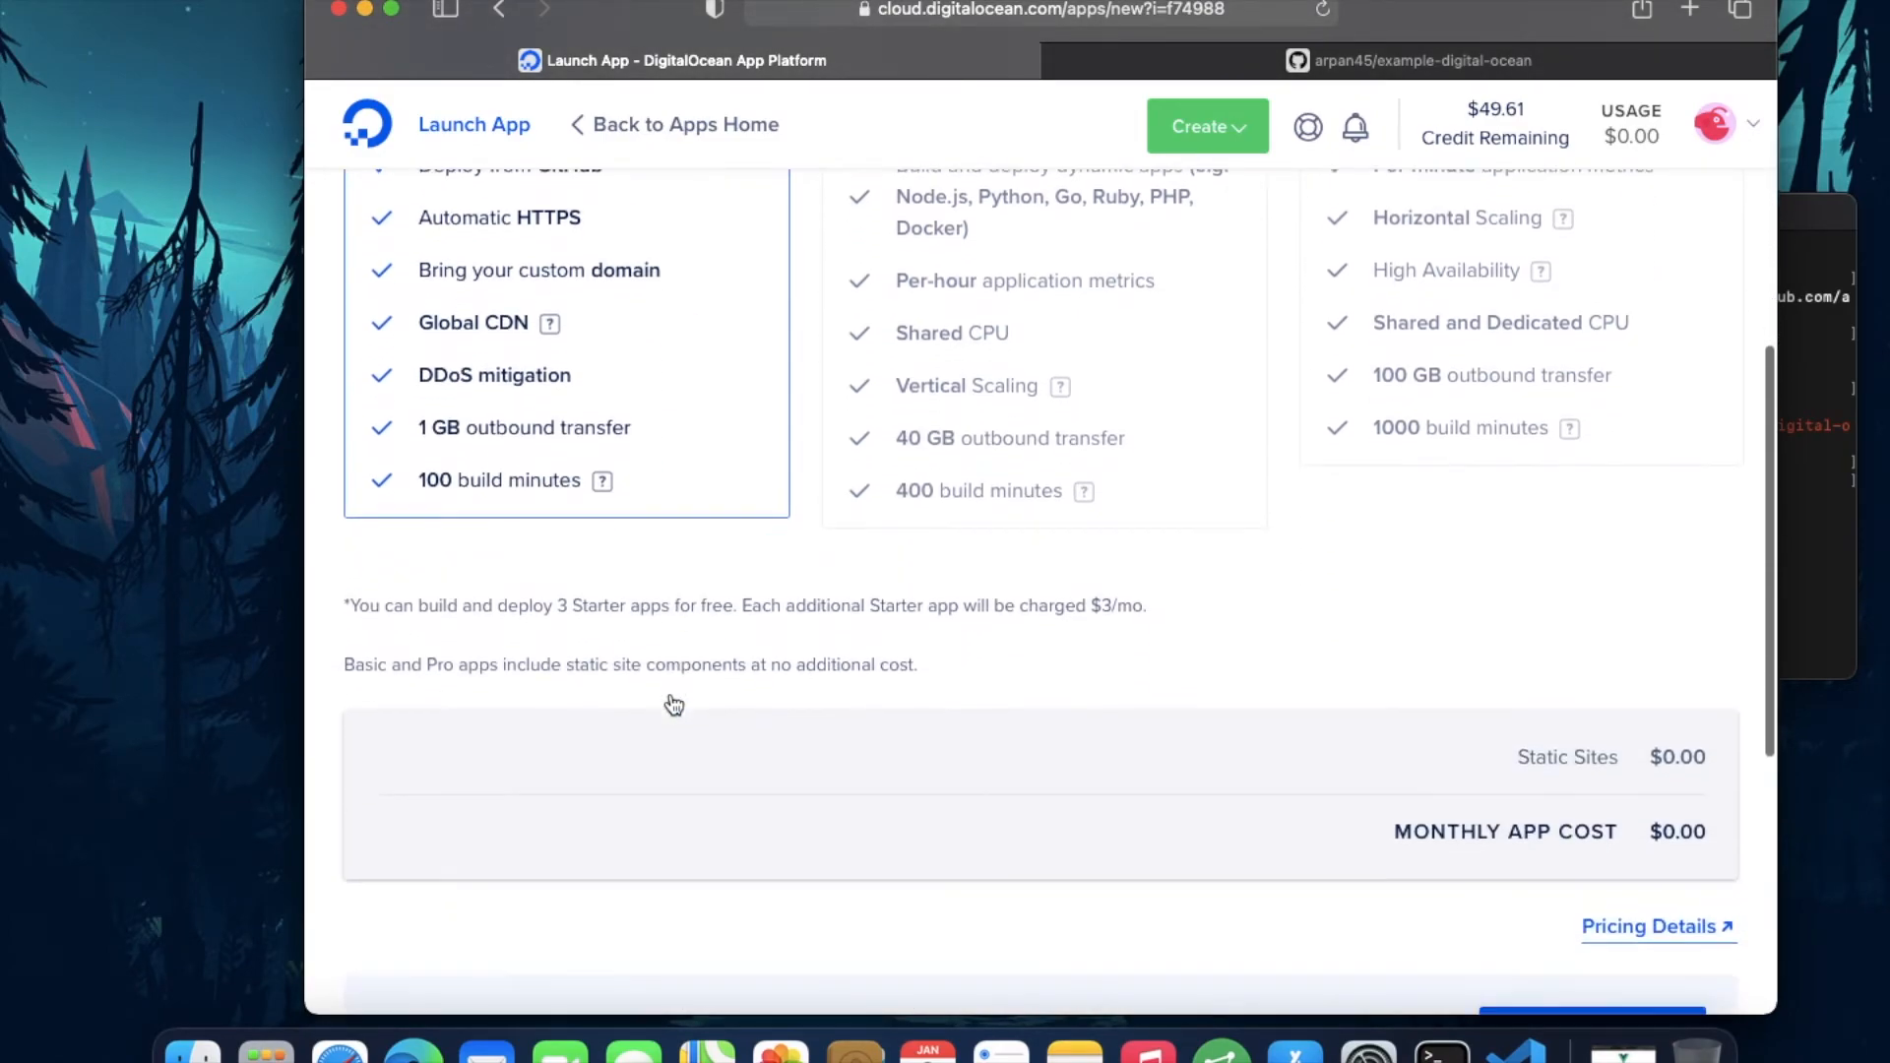
scroll(674, 703, down, 1)
scroll(1326, 811, down, 5)
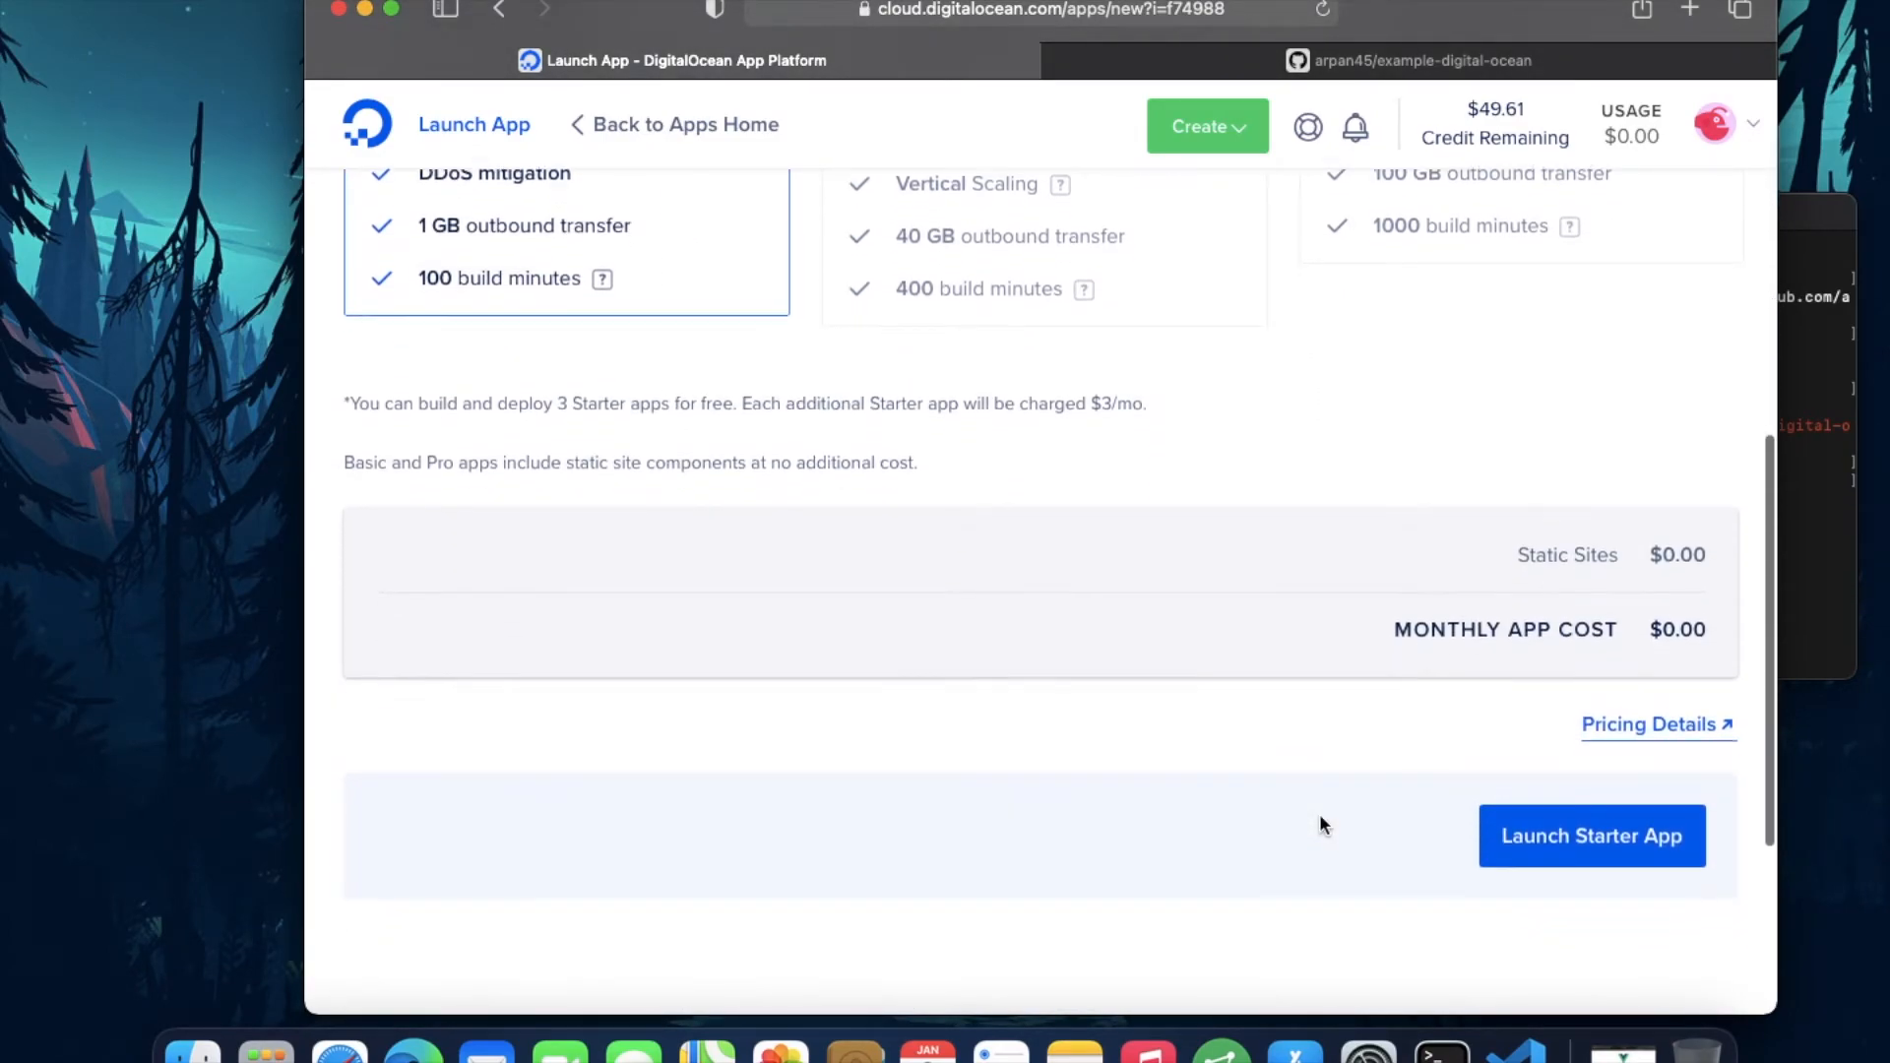
scroll(1326, 811, down, 2)
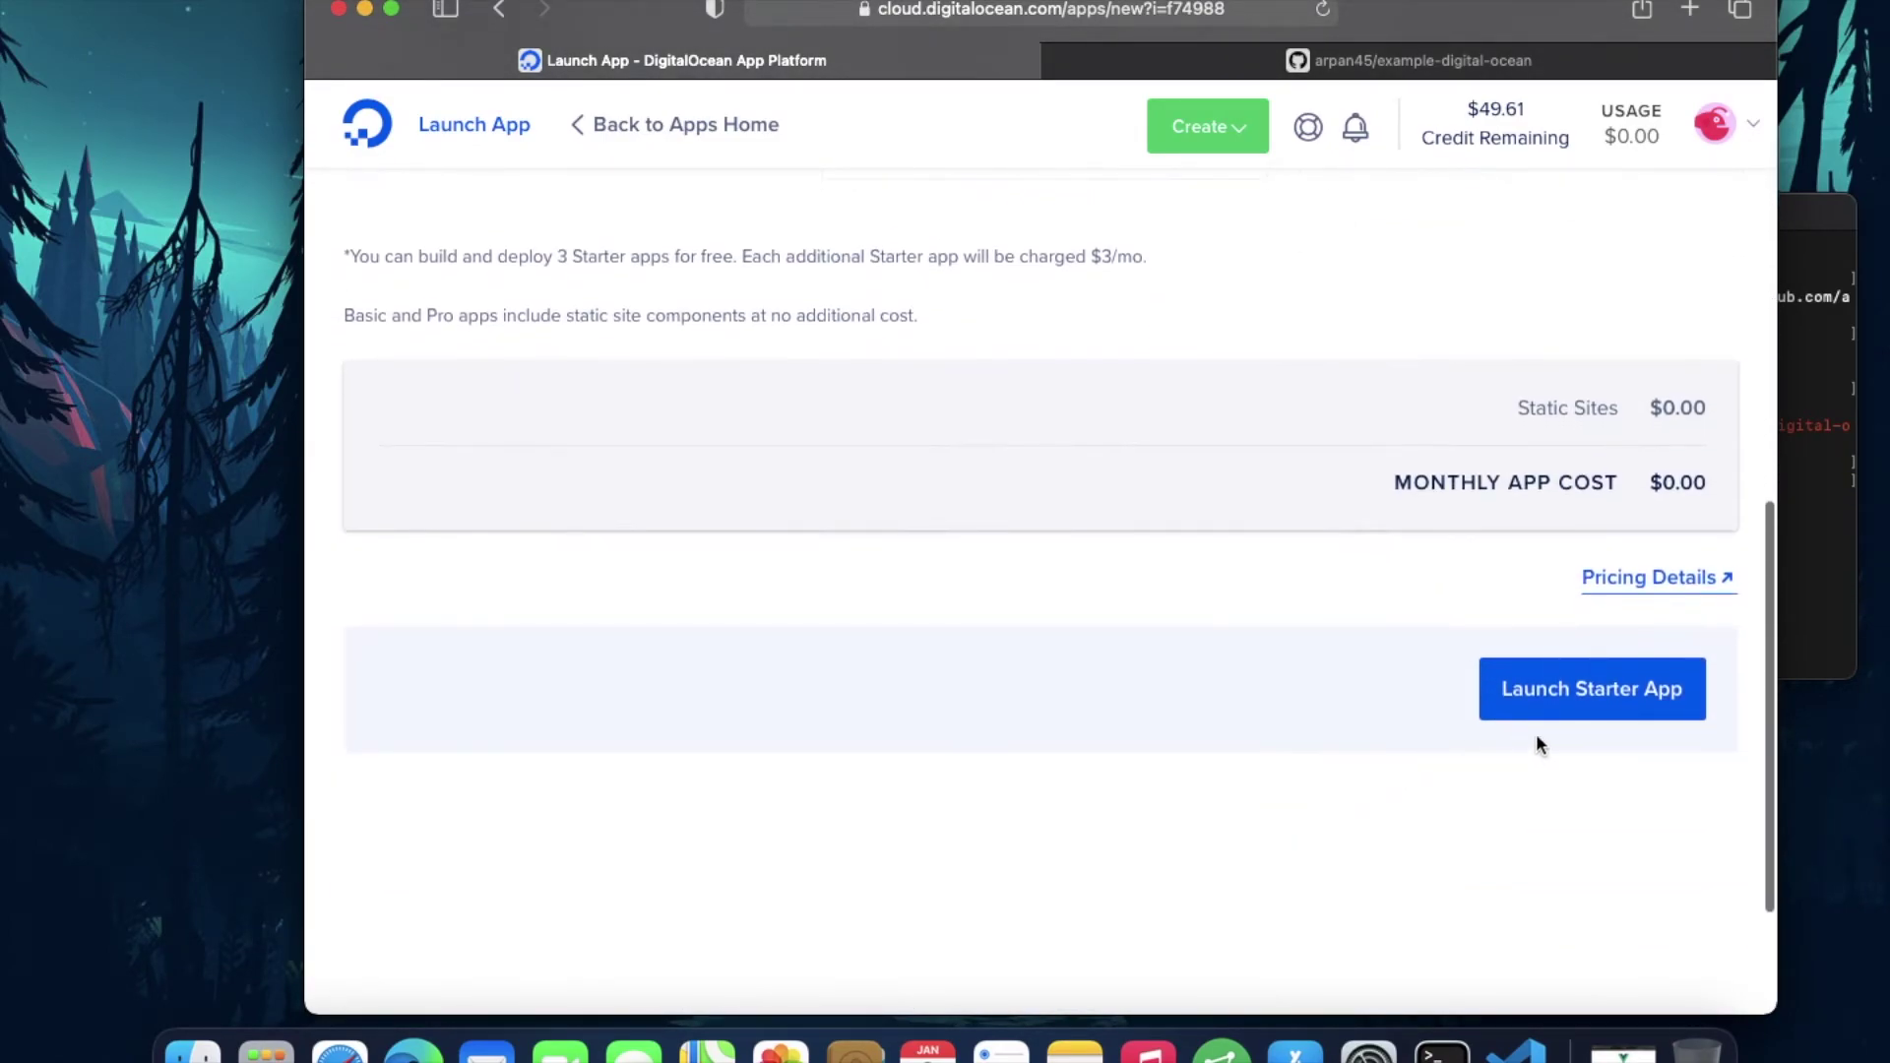
click(1587, 694)
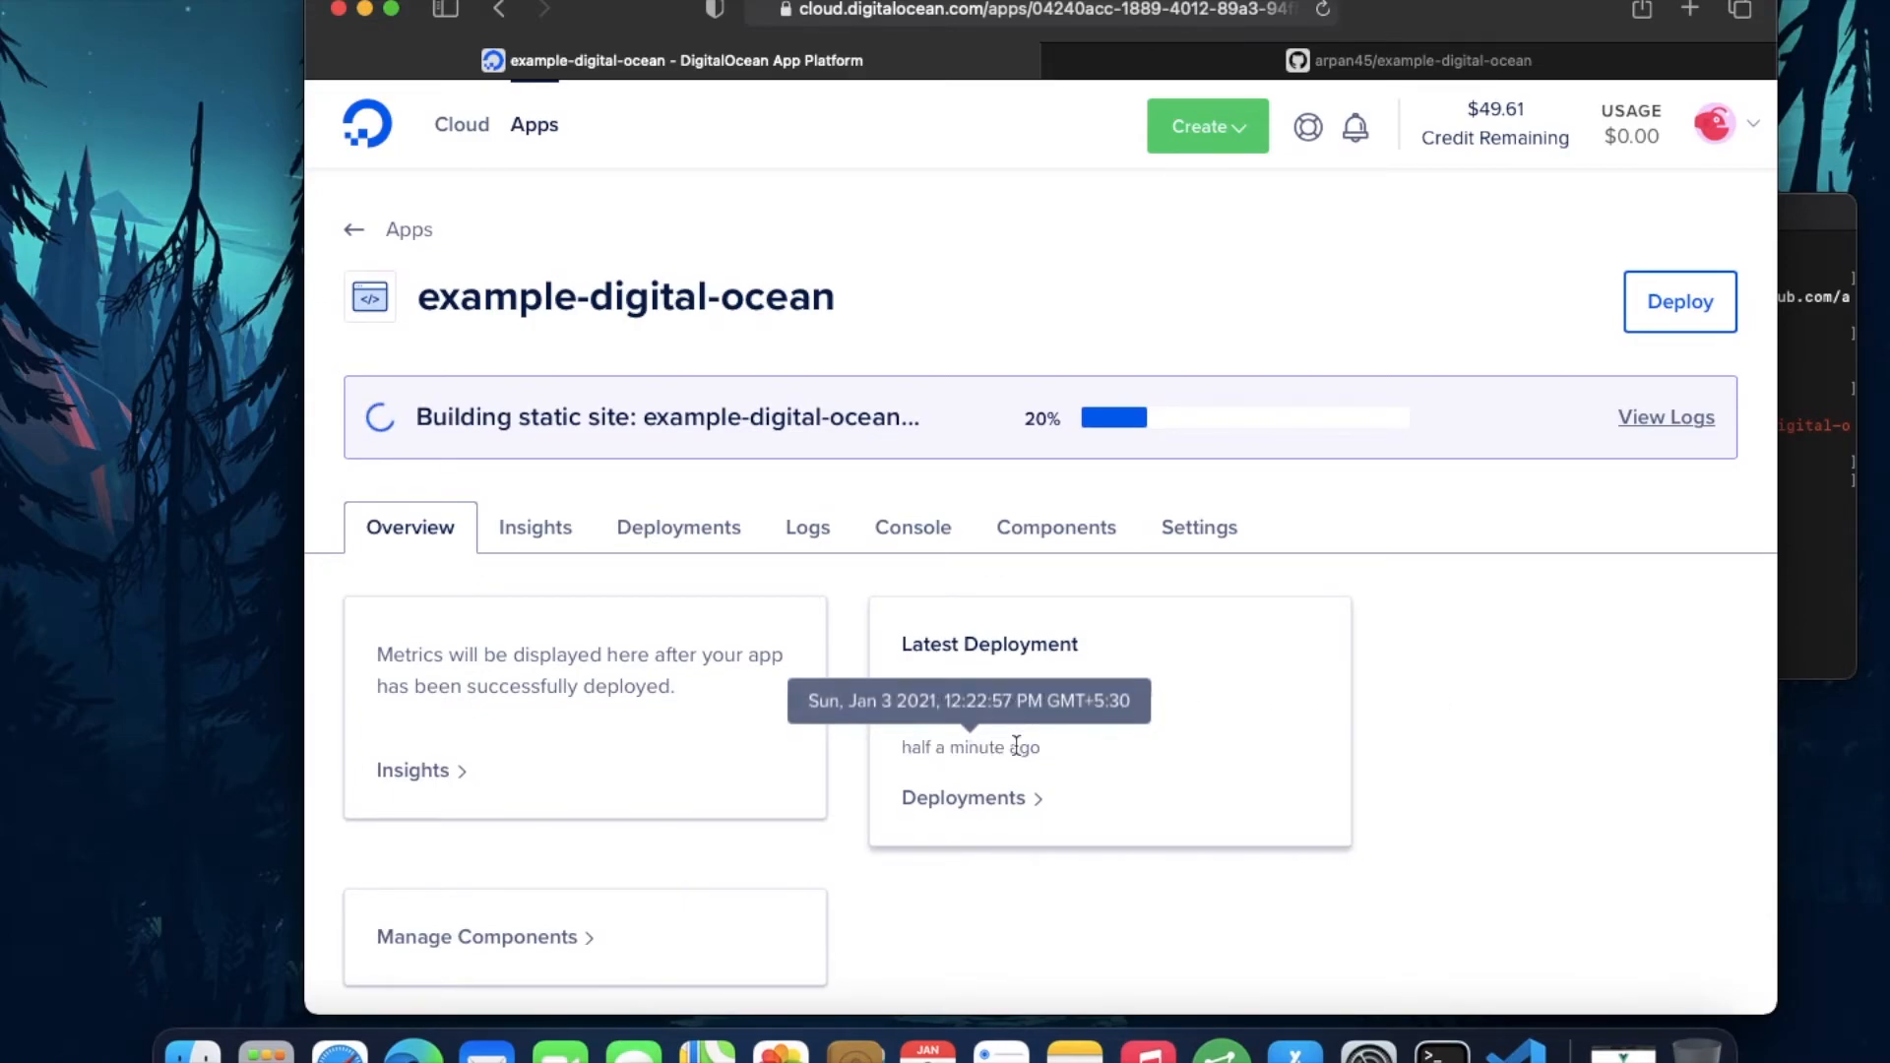
scroll(1016, 746, down, 1)
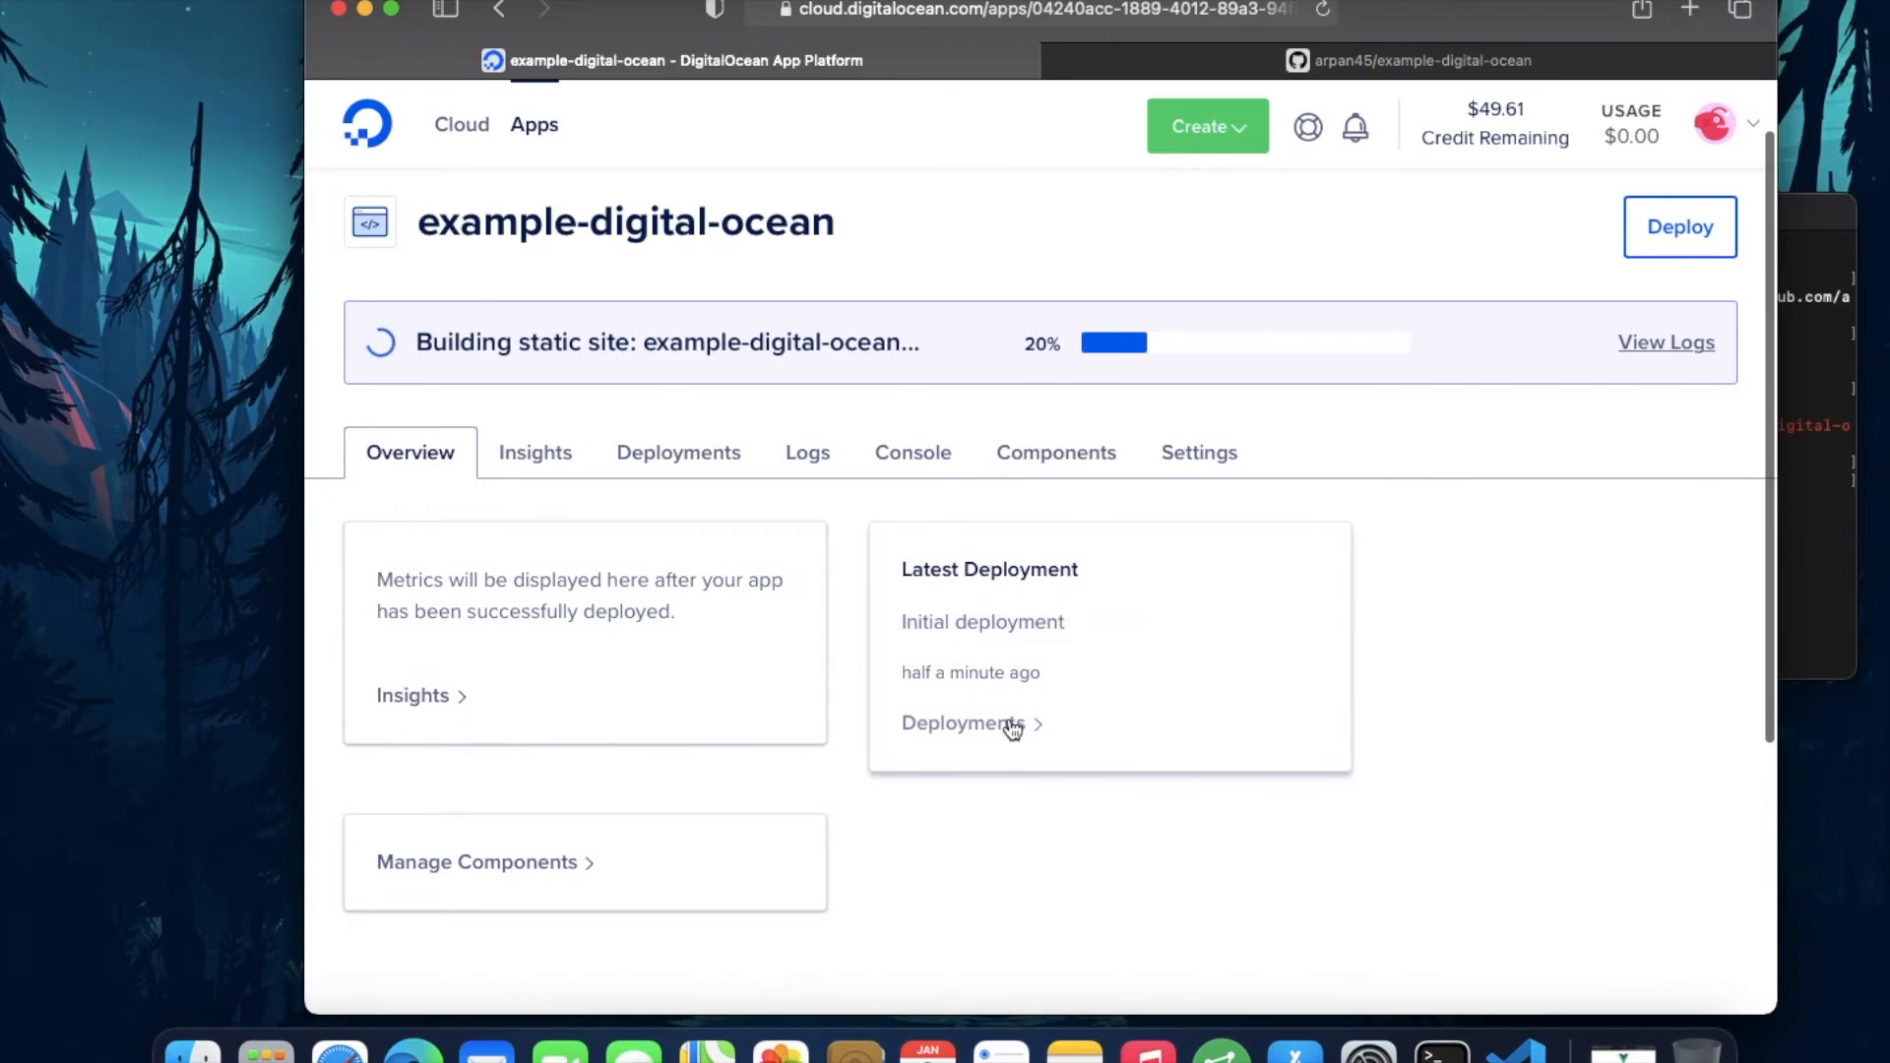
Step: View the deployment history and the initial deployment's details and logs
click(1009, 724)
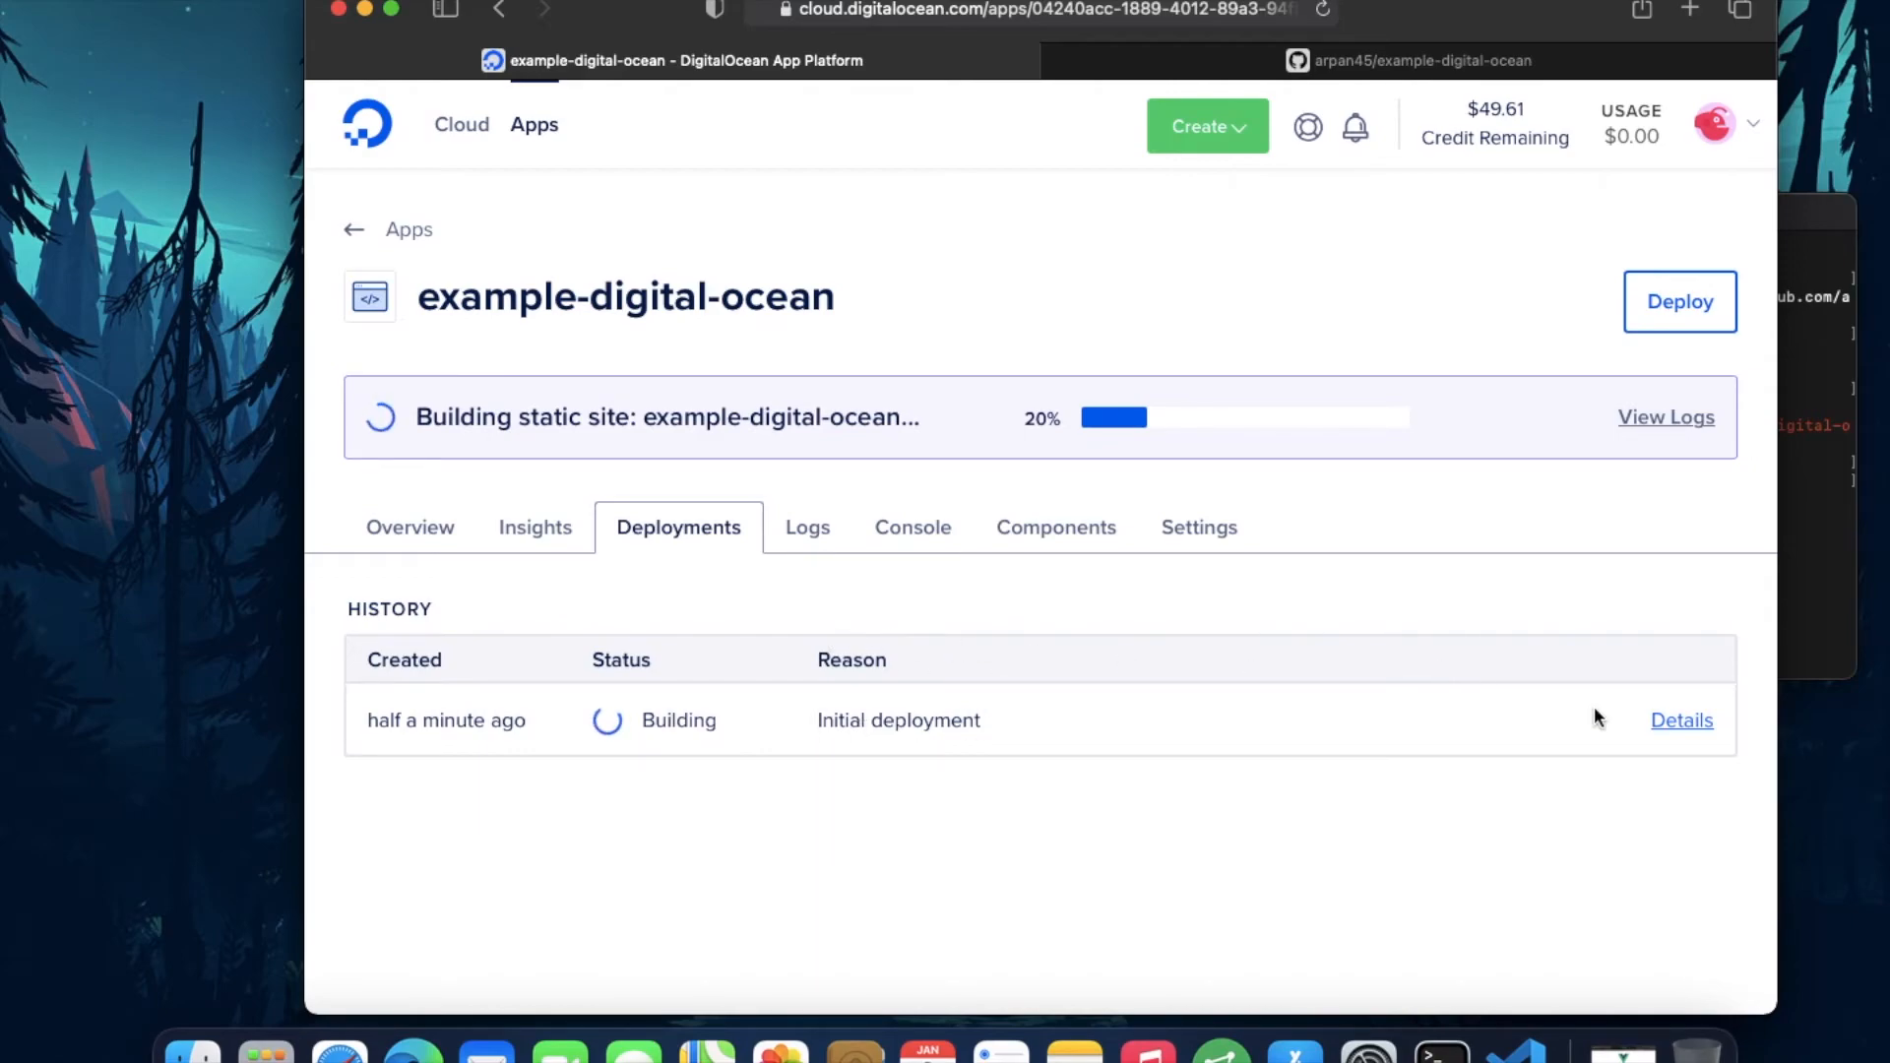
click(1672, 721)
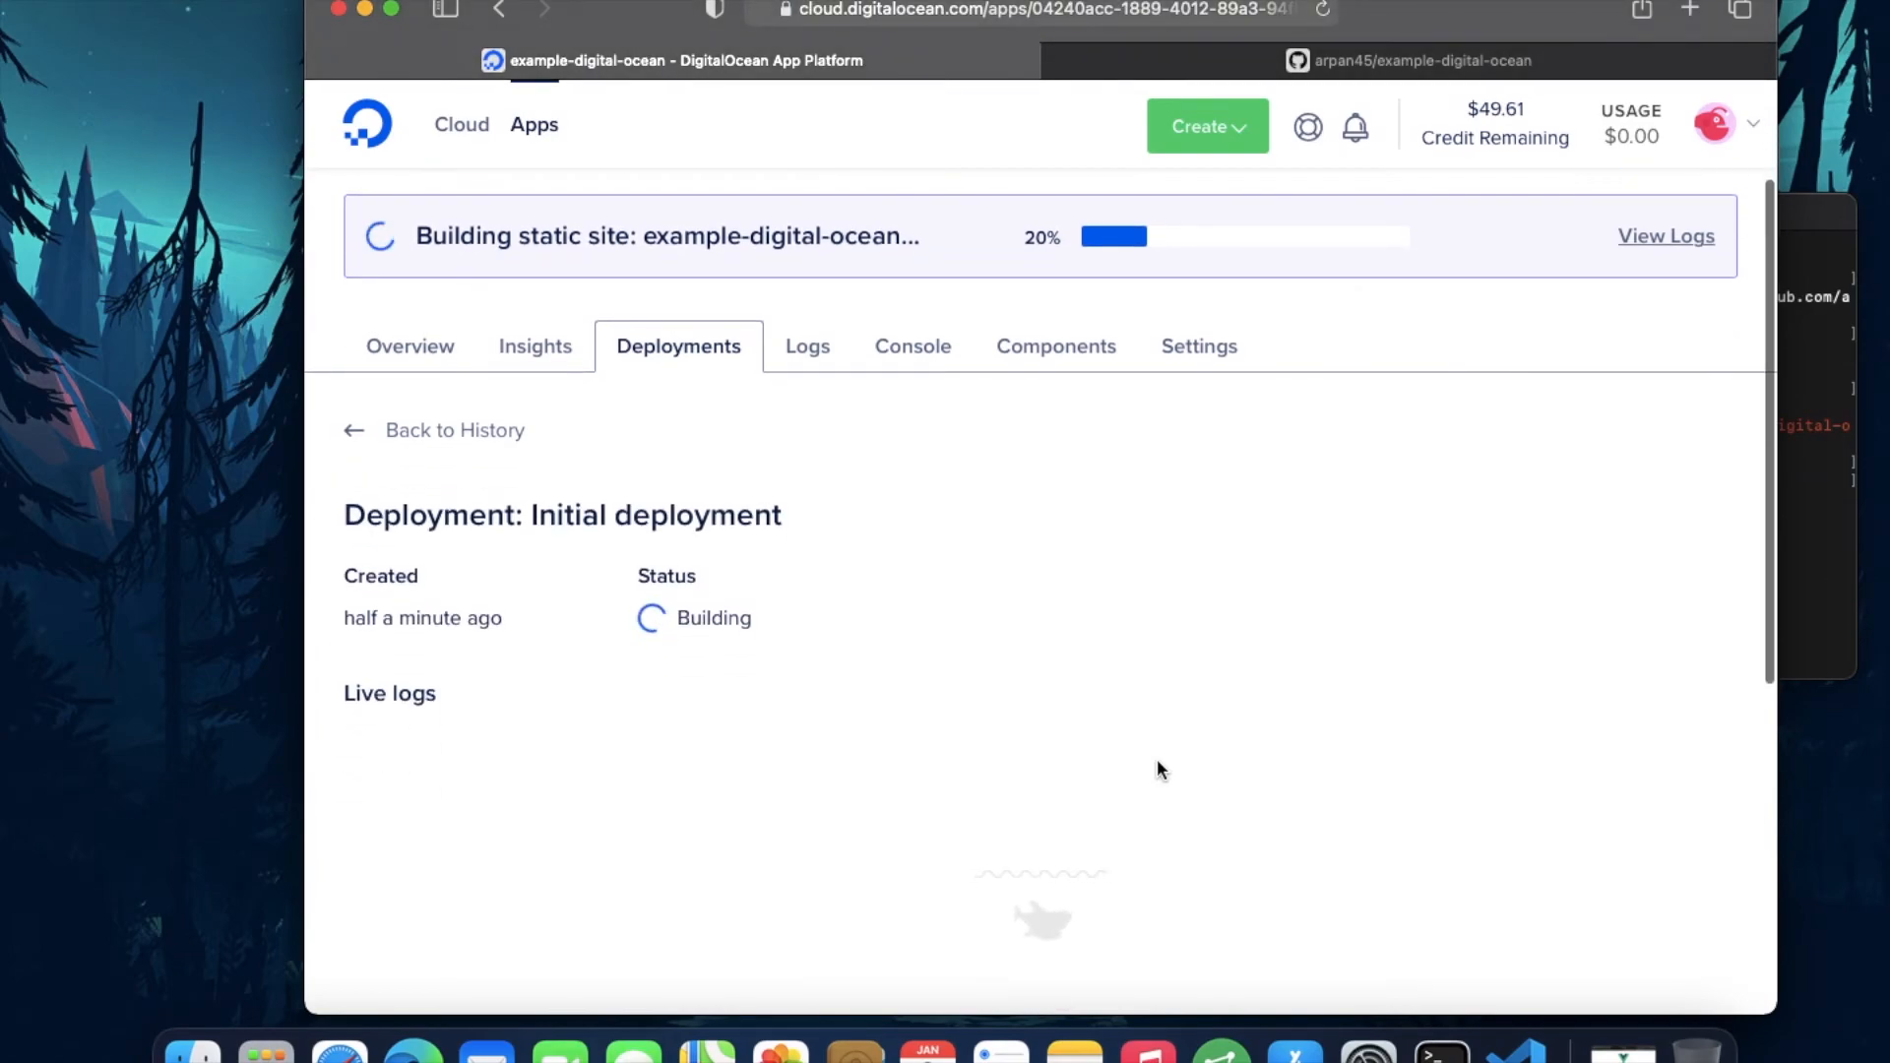
scroll(1155, 757, down, 5)
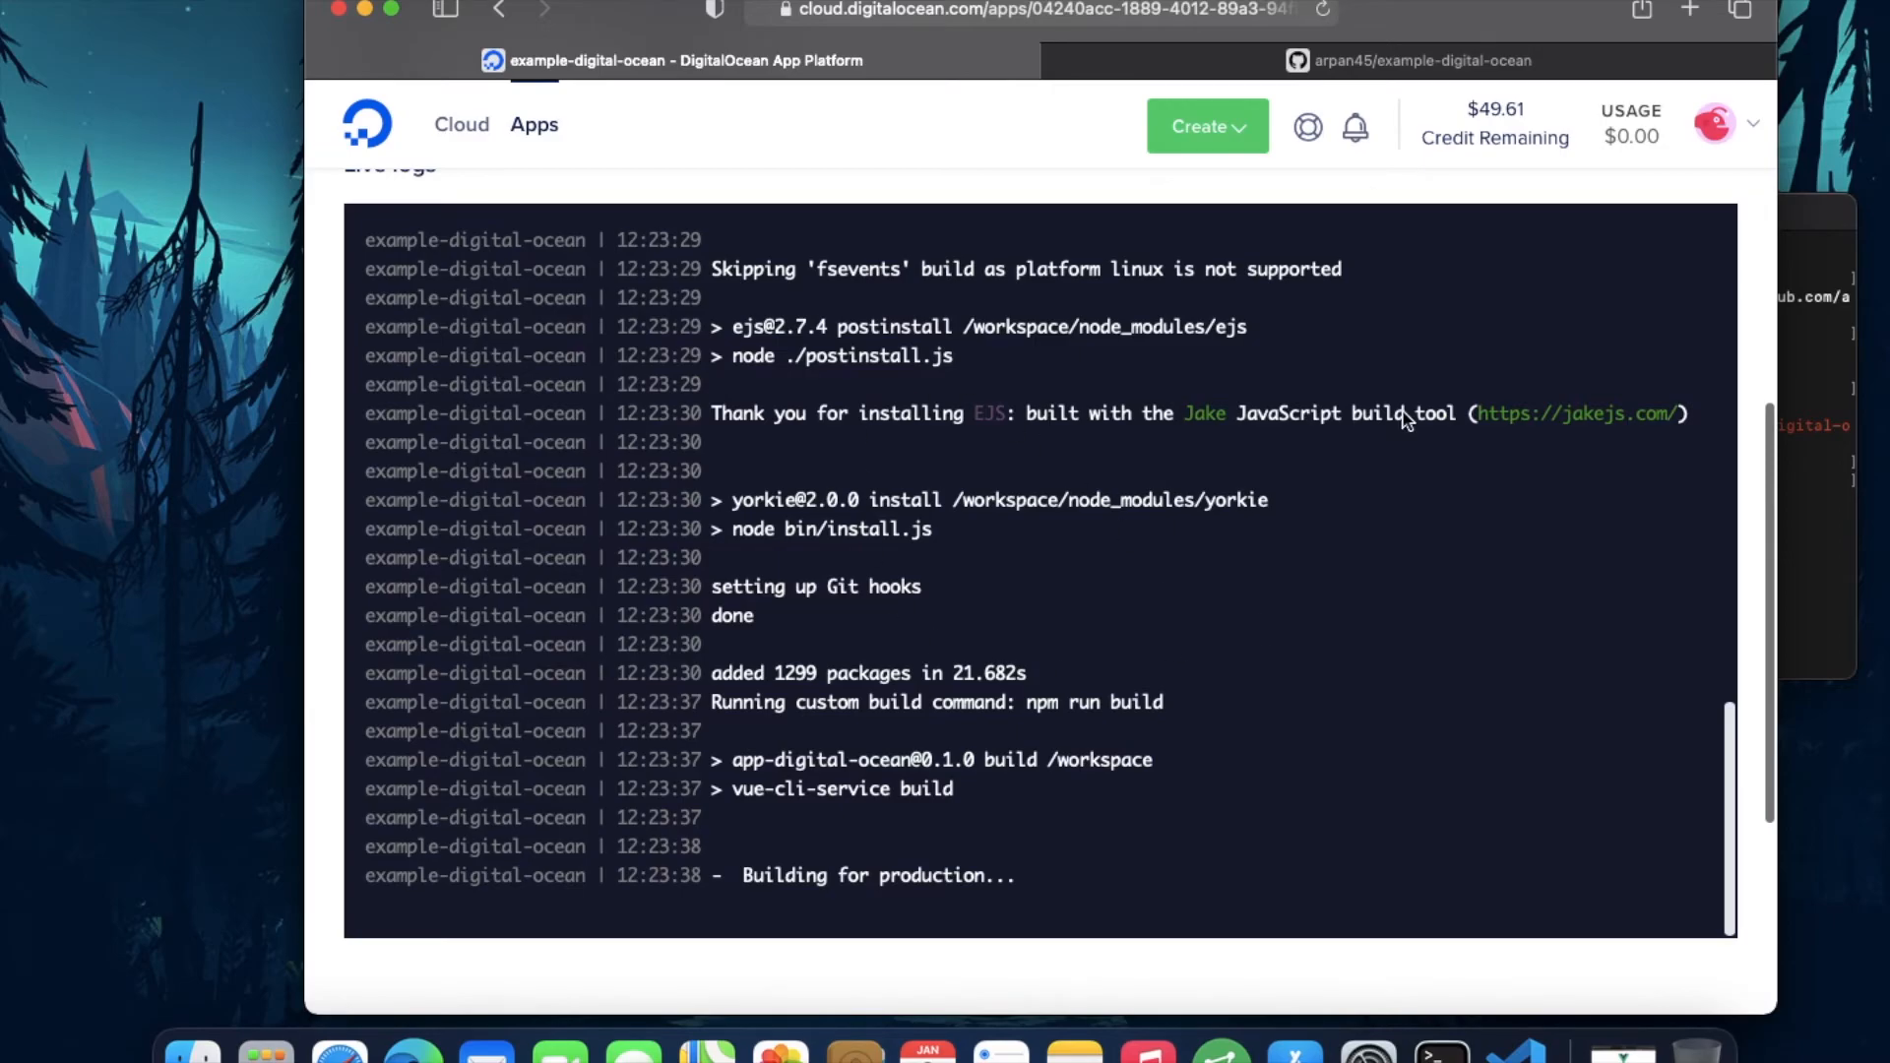
scroll(1065, 605, up, 5)
scroll(1064, 604, up, 5)
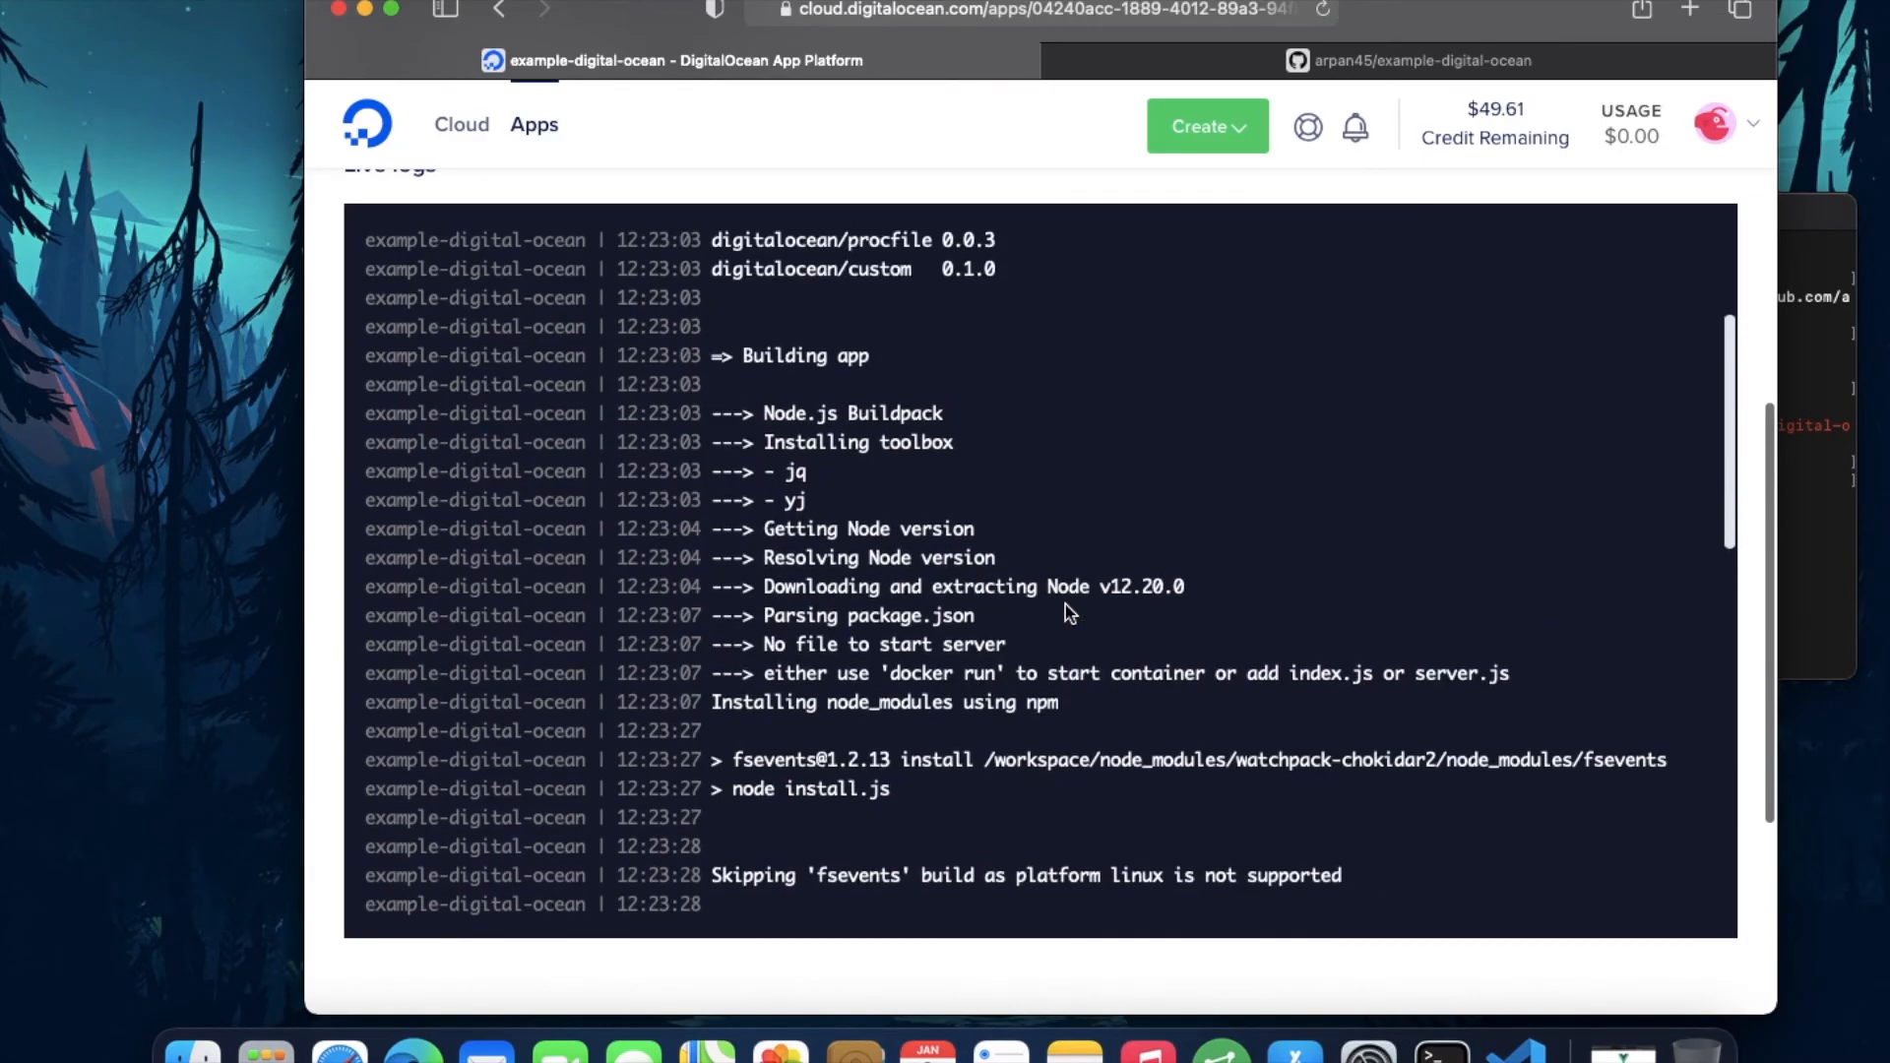
scroll(1065, 605, up, 8)
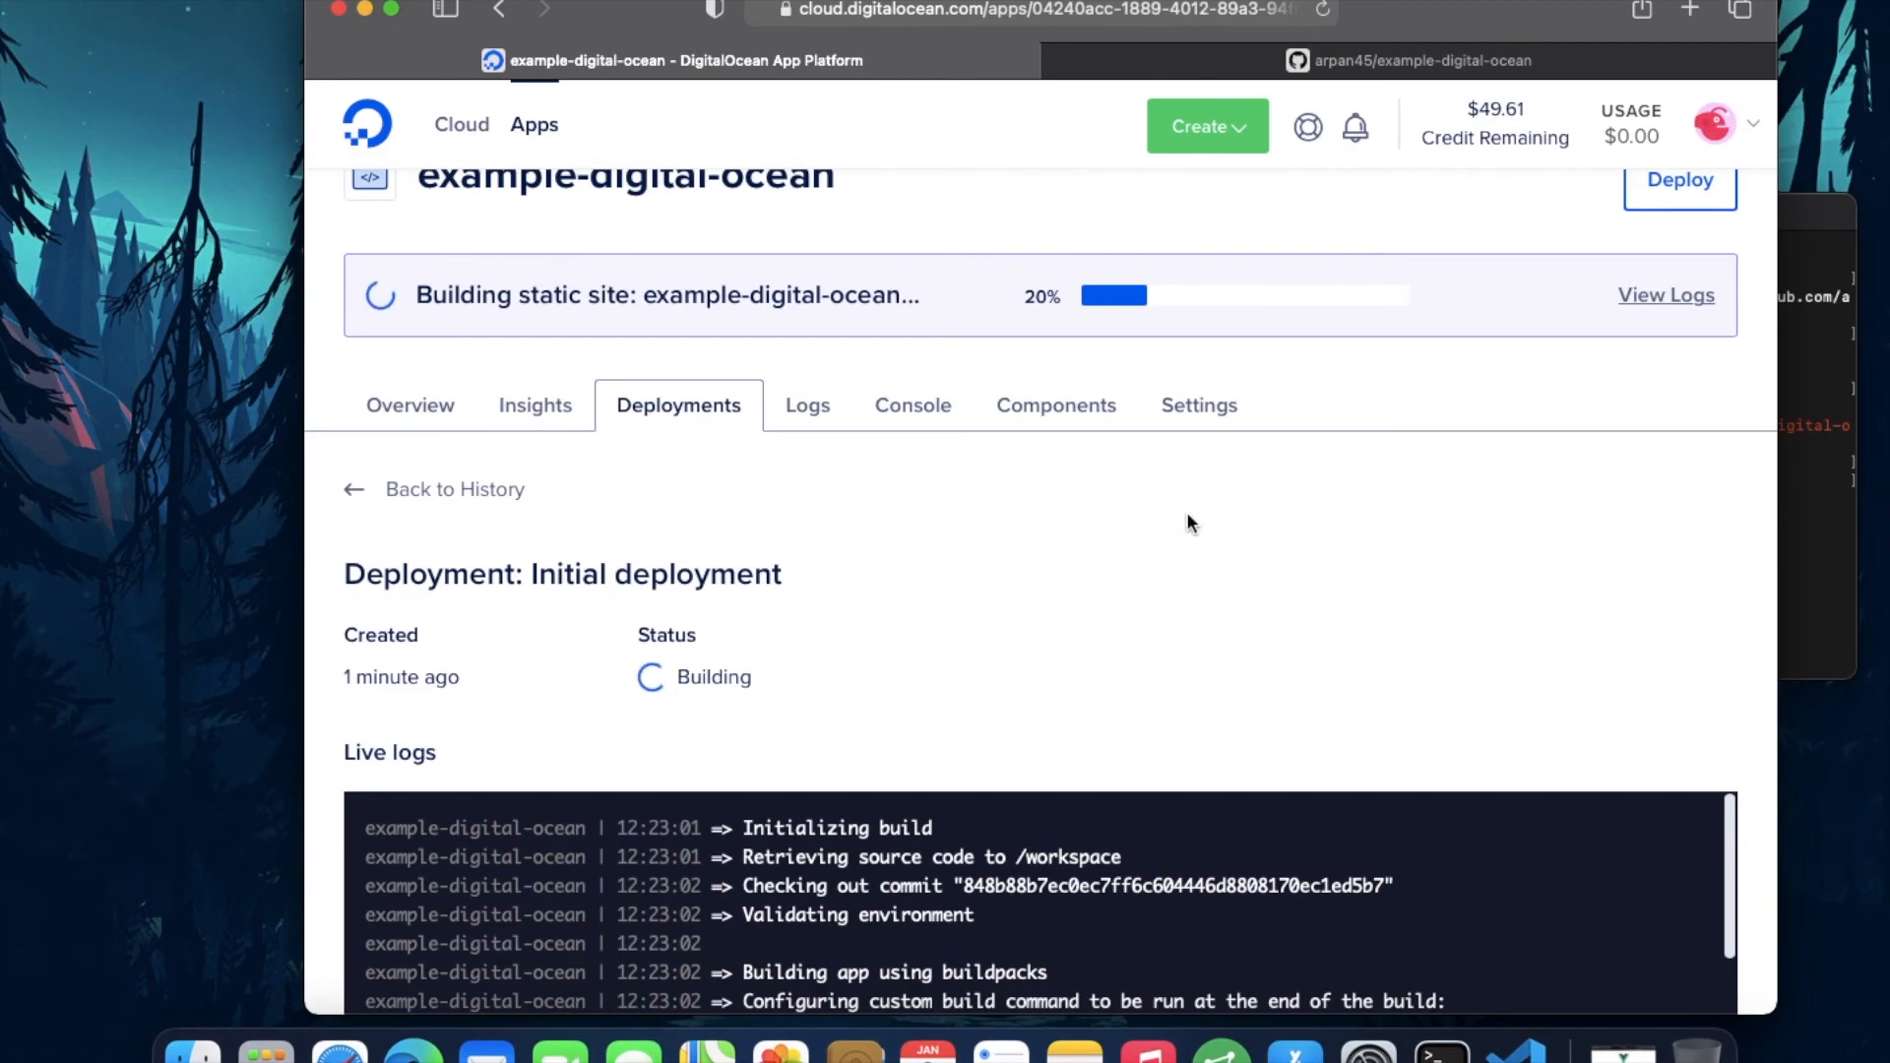
Step: Review the app's settings, return to the overview and launch the live ondigitalocean.app address
click(1199, 405)
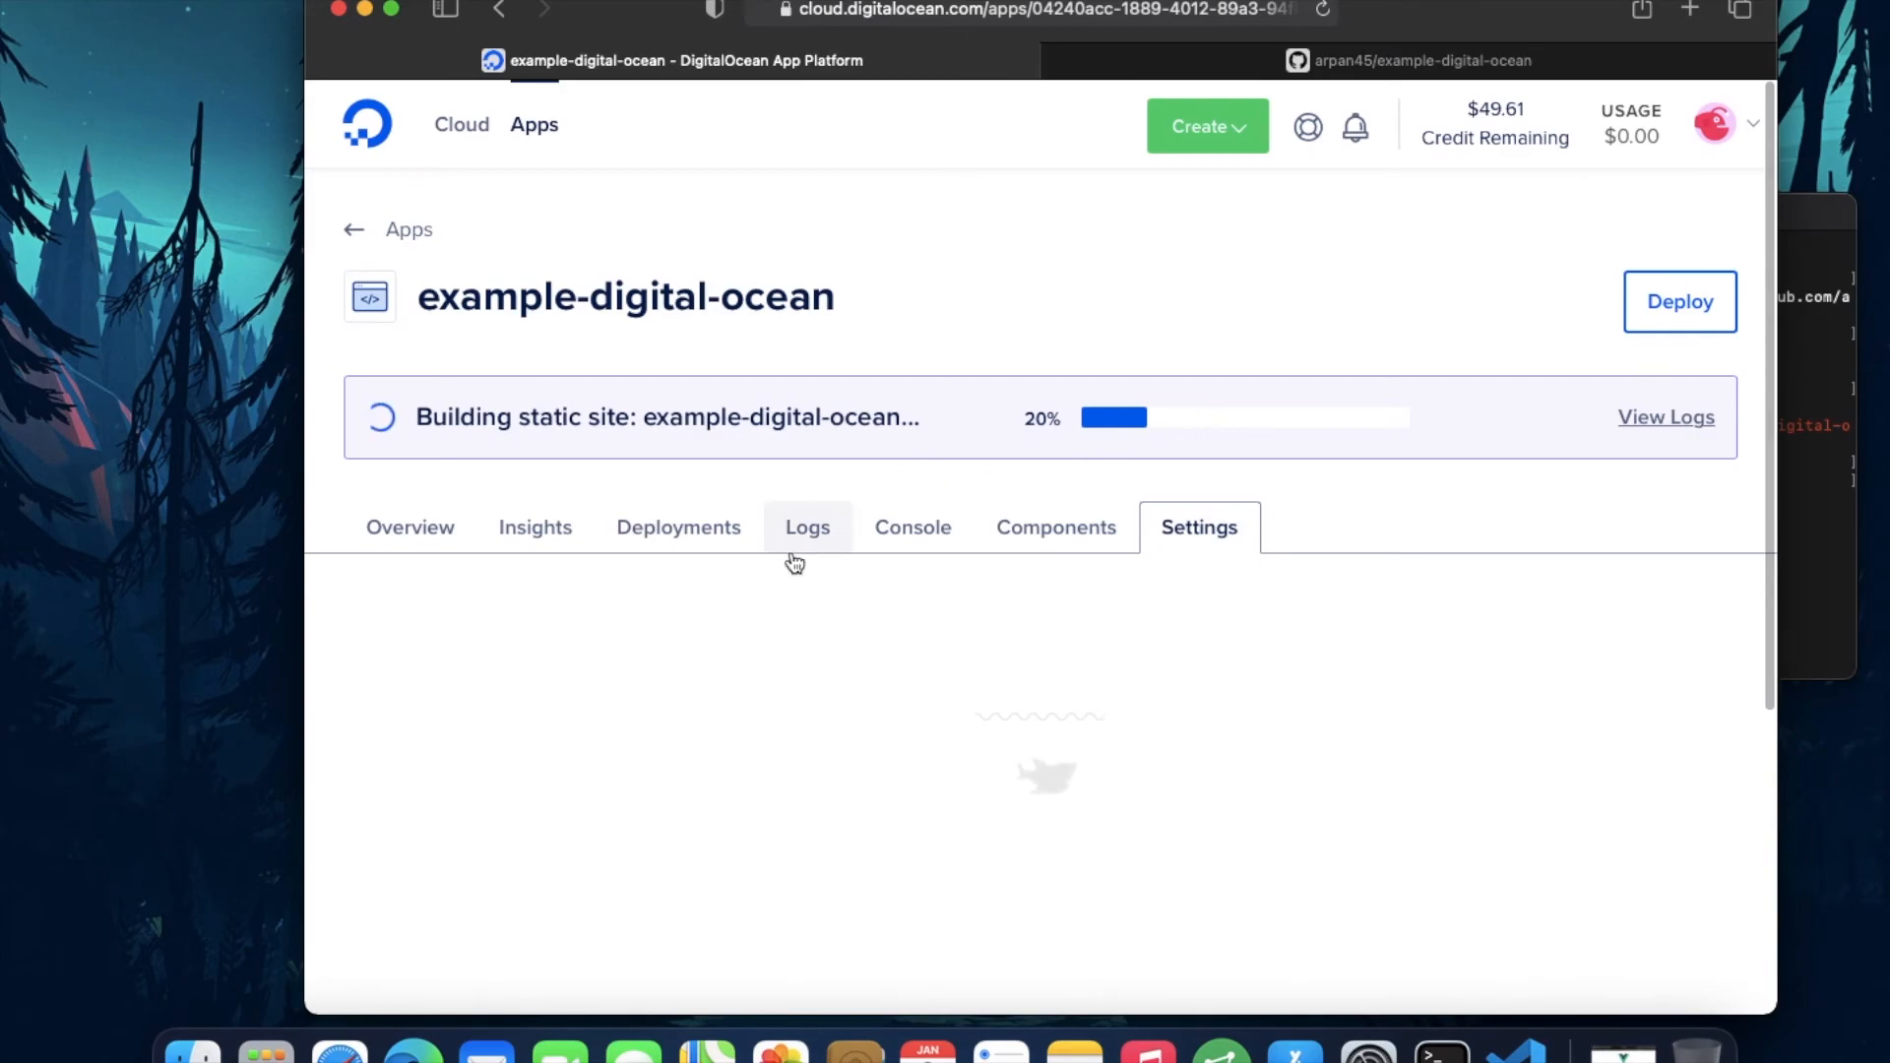
scroll(902, 724, down, 5)
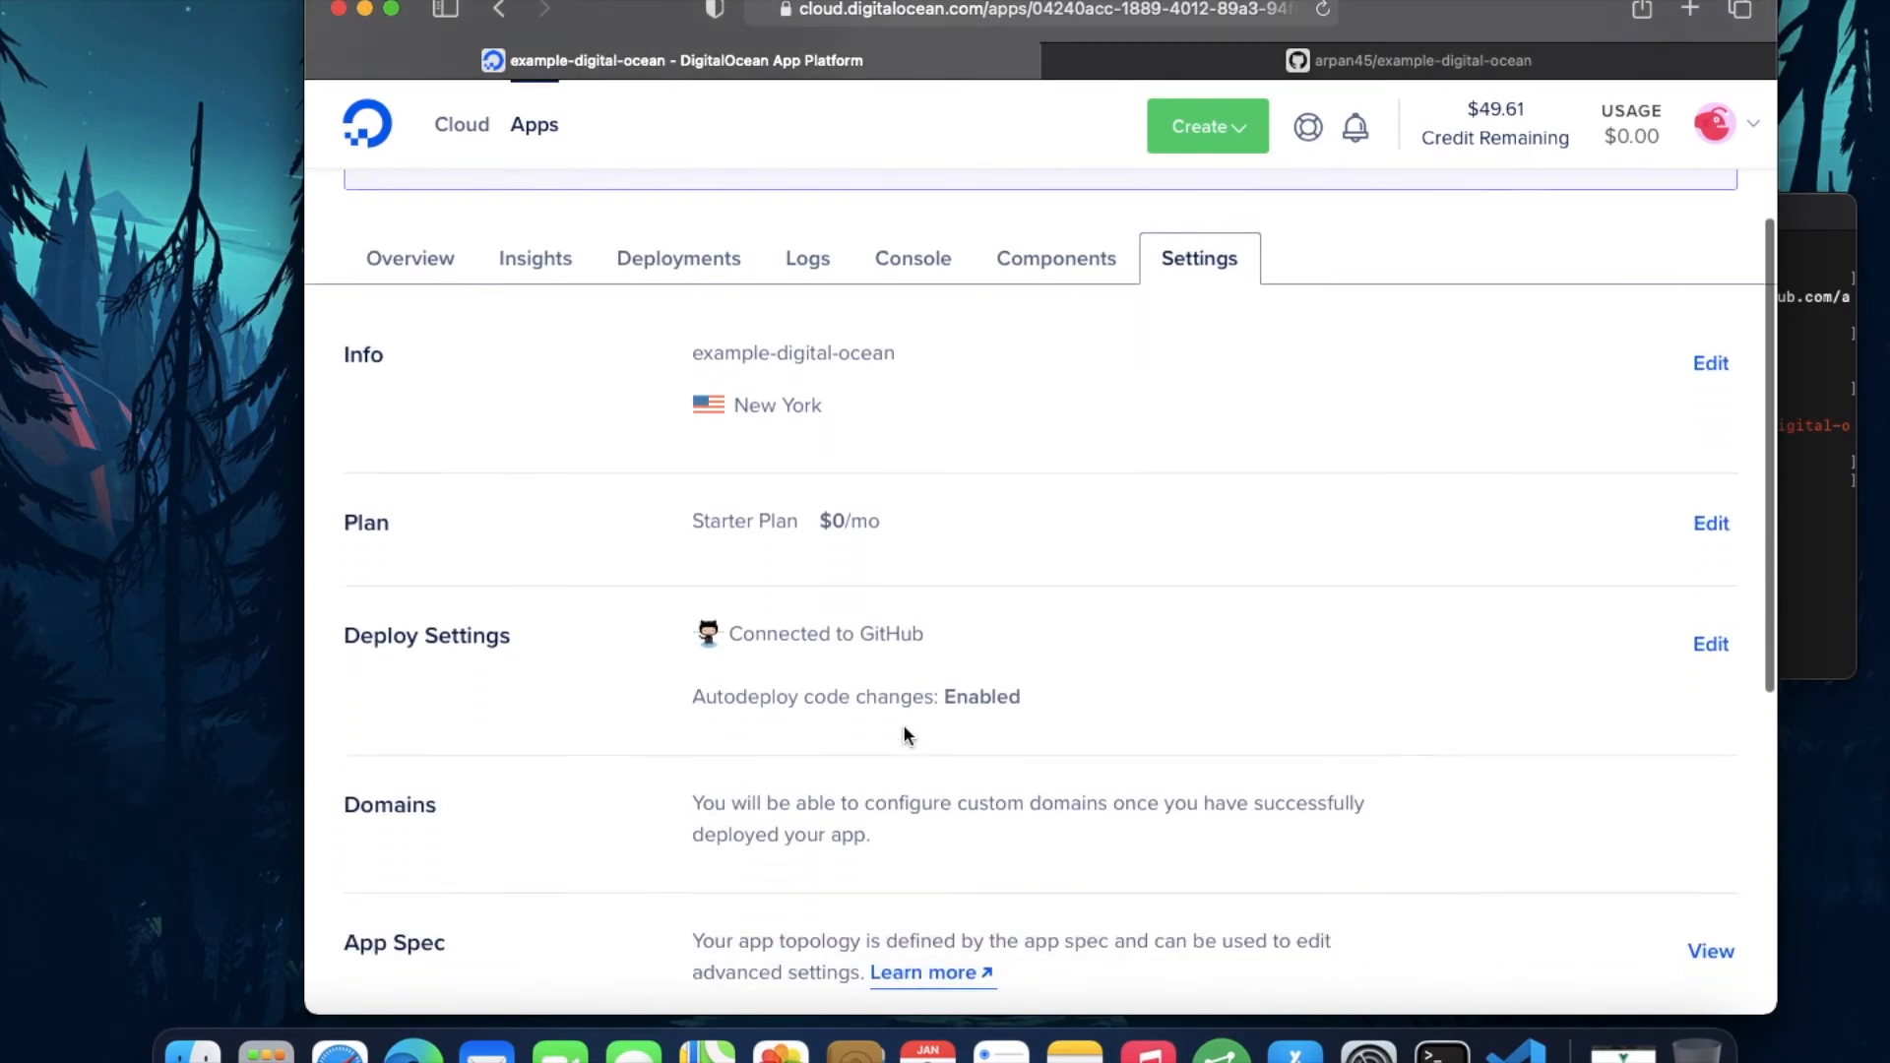
scroll(902, 725, down, 3)
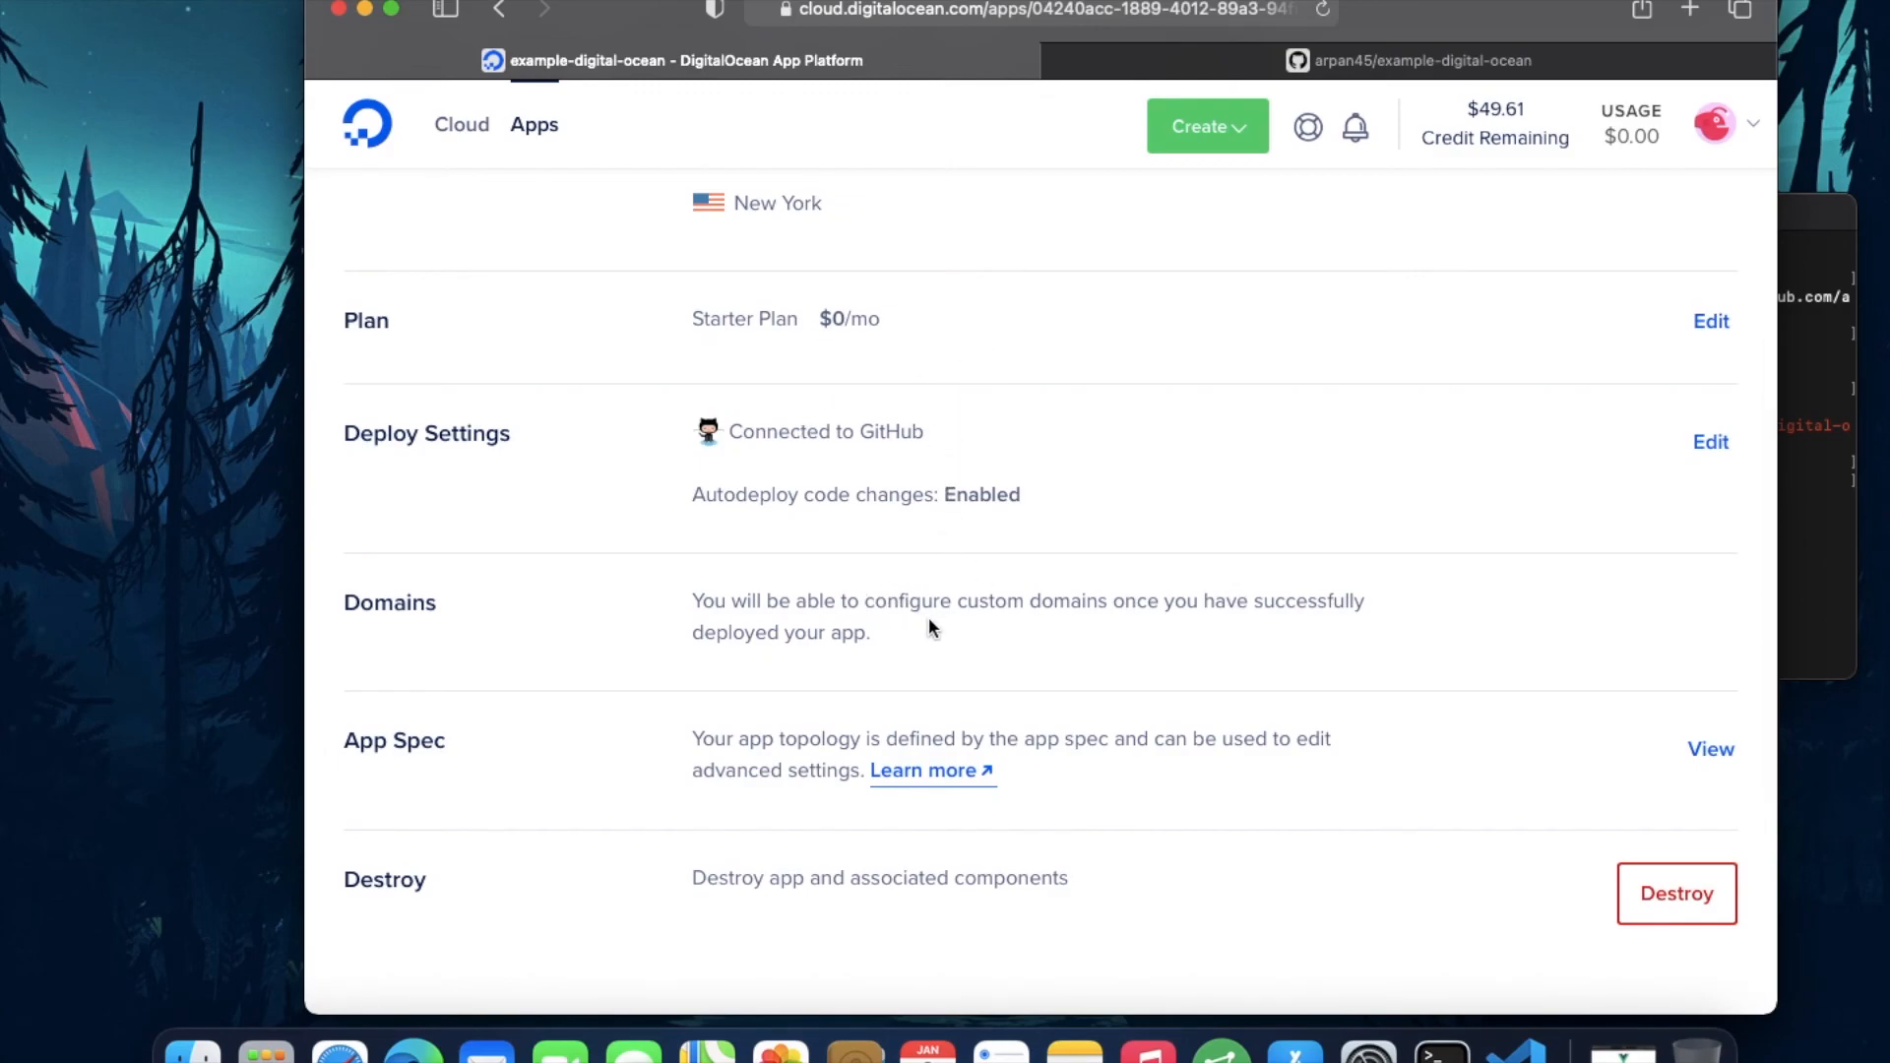
scroll(928, 615, down, 2)
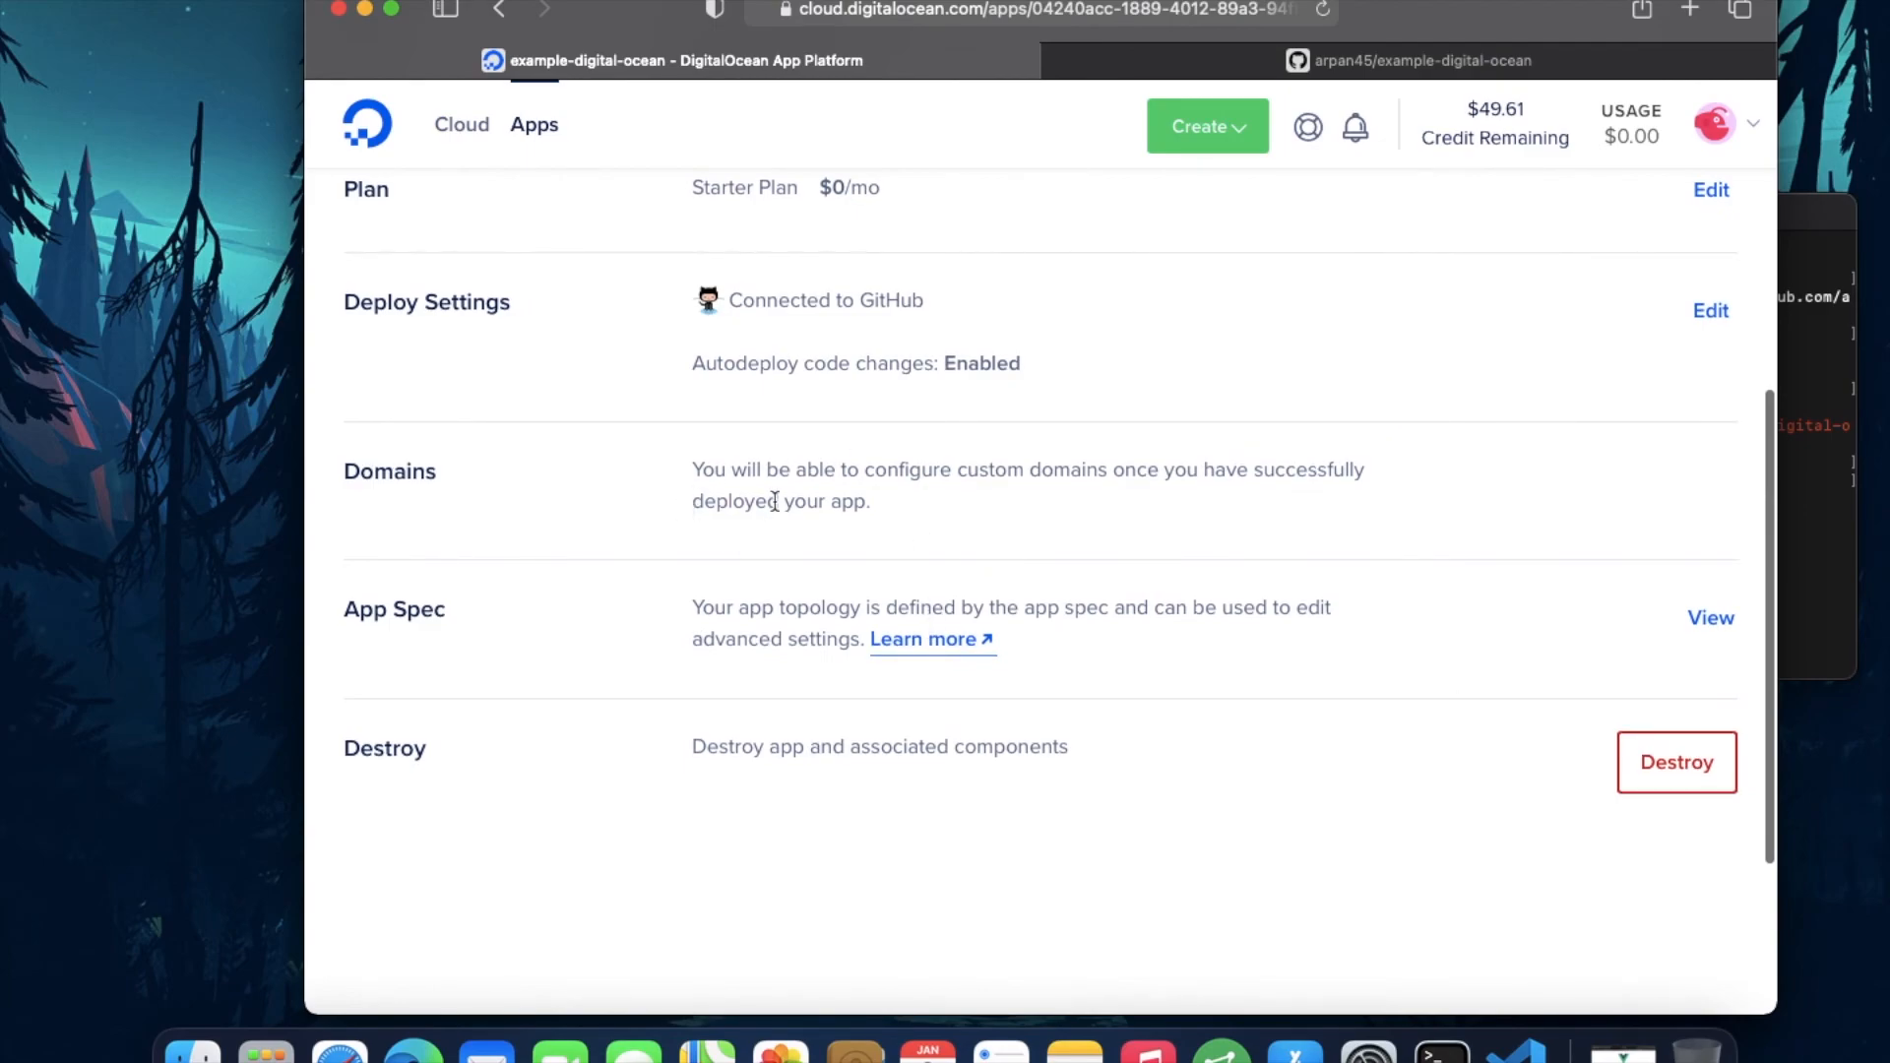
scroll(698, 495, up, 5)
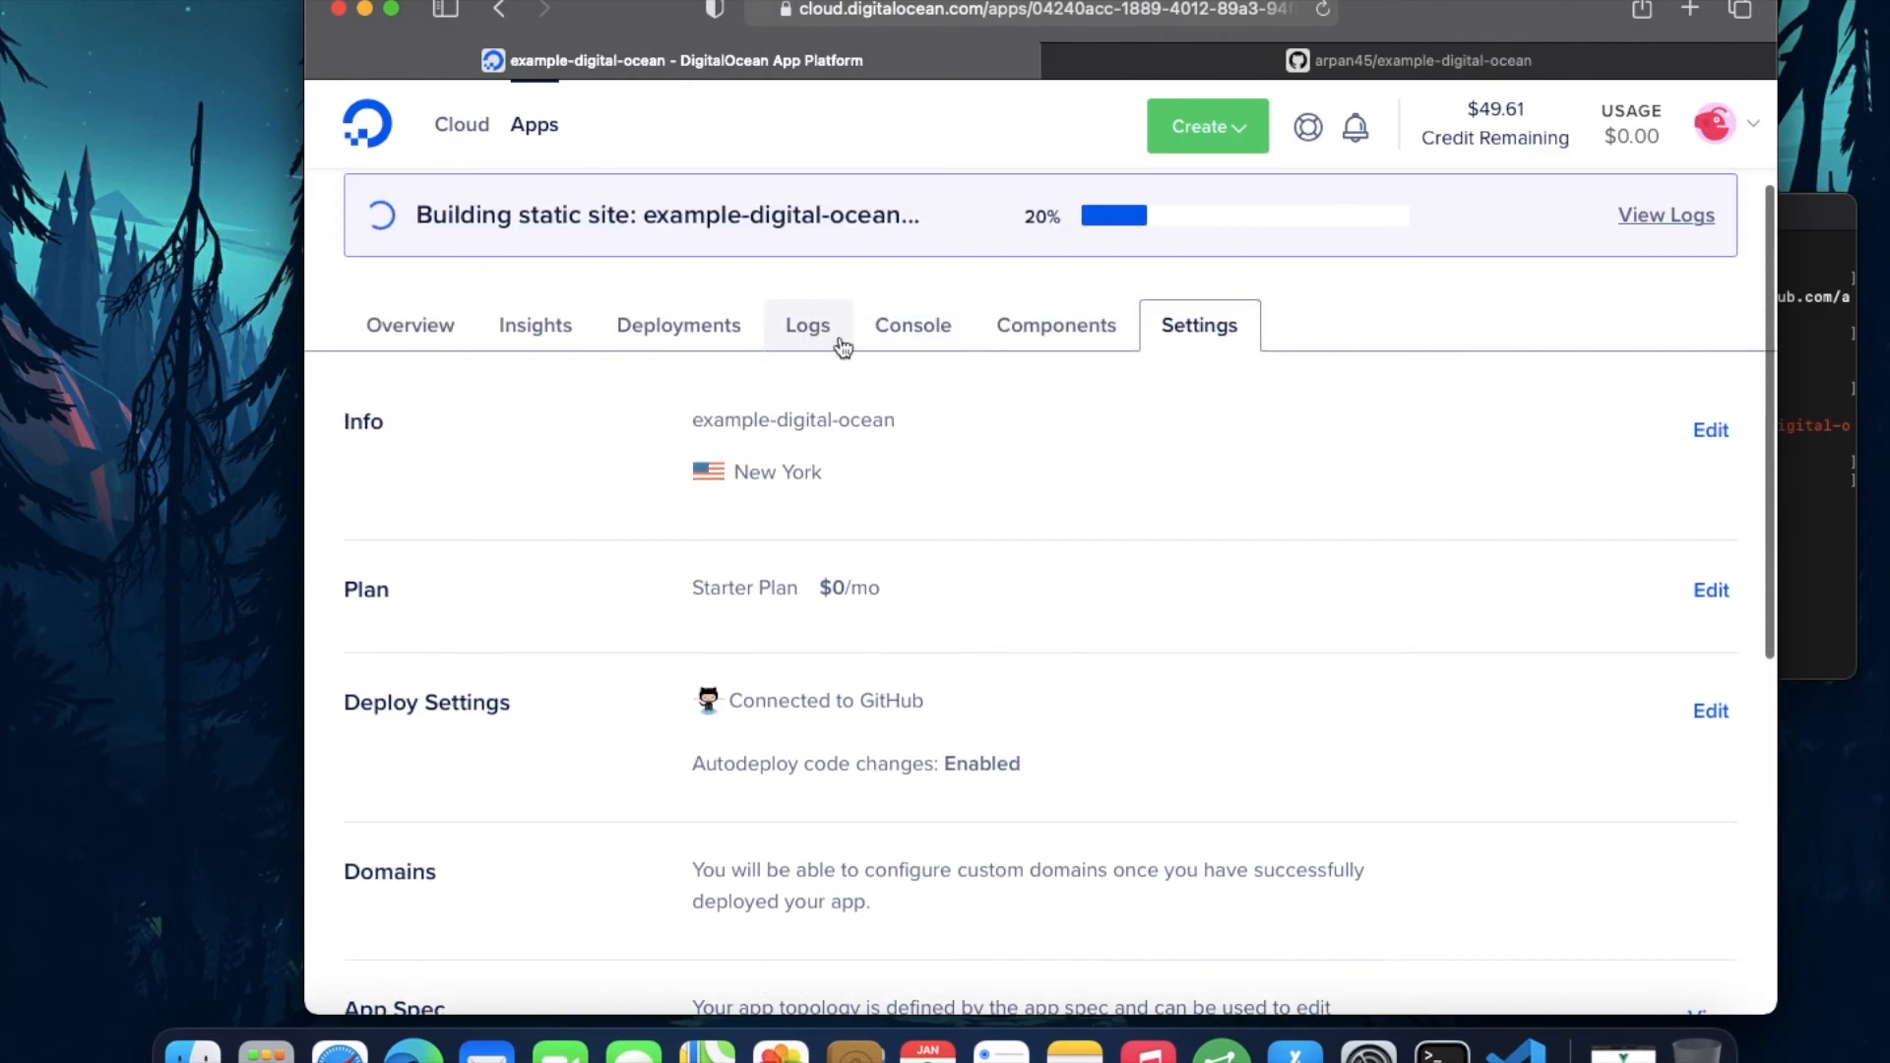
scroll(916, 827, down, 2)
scroll(907, 820, down, 1)
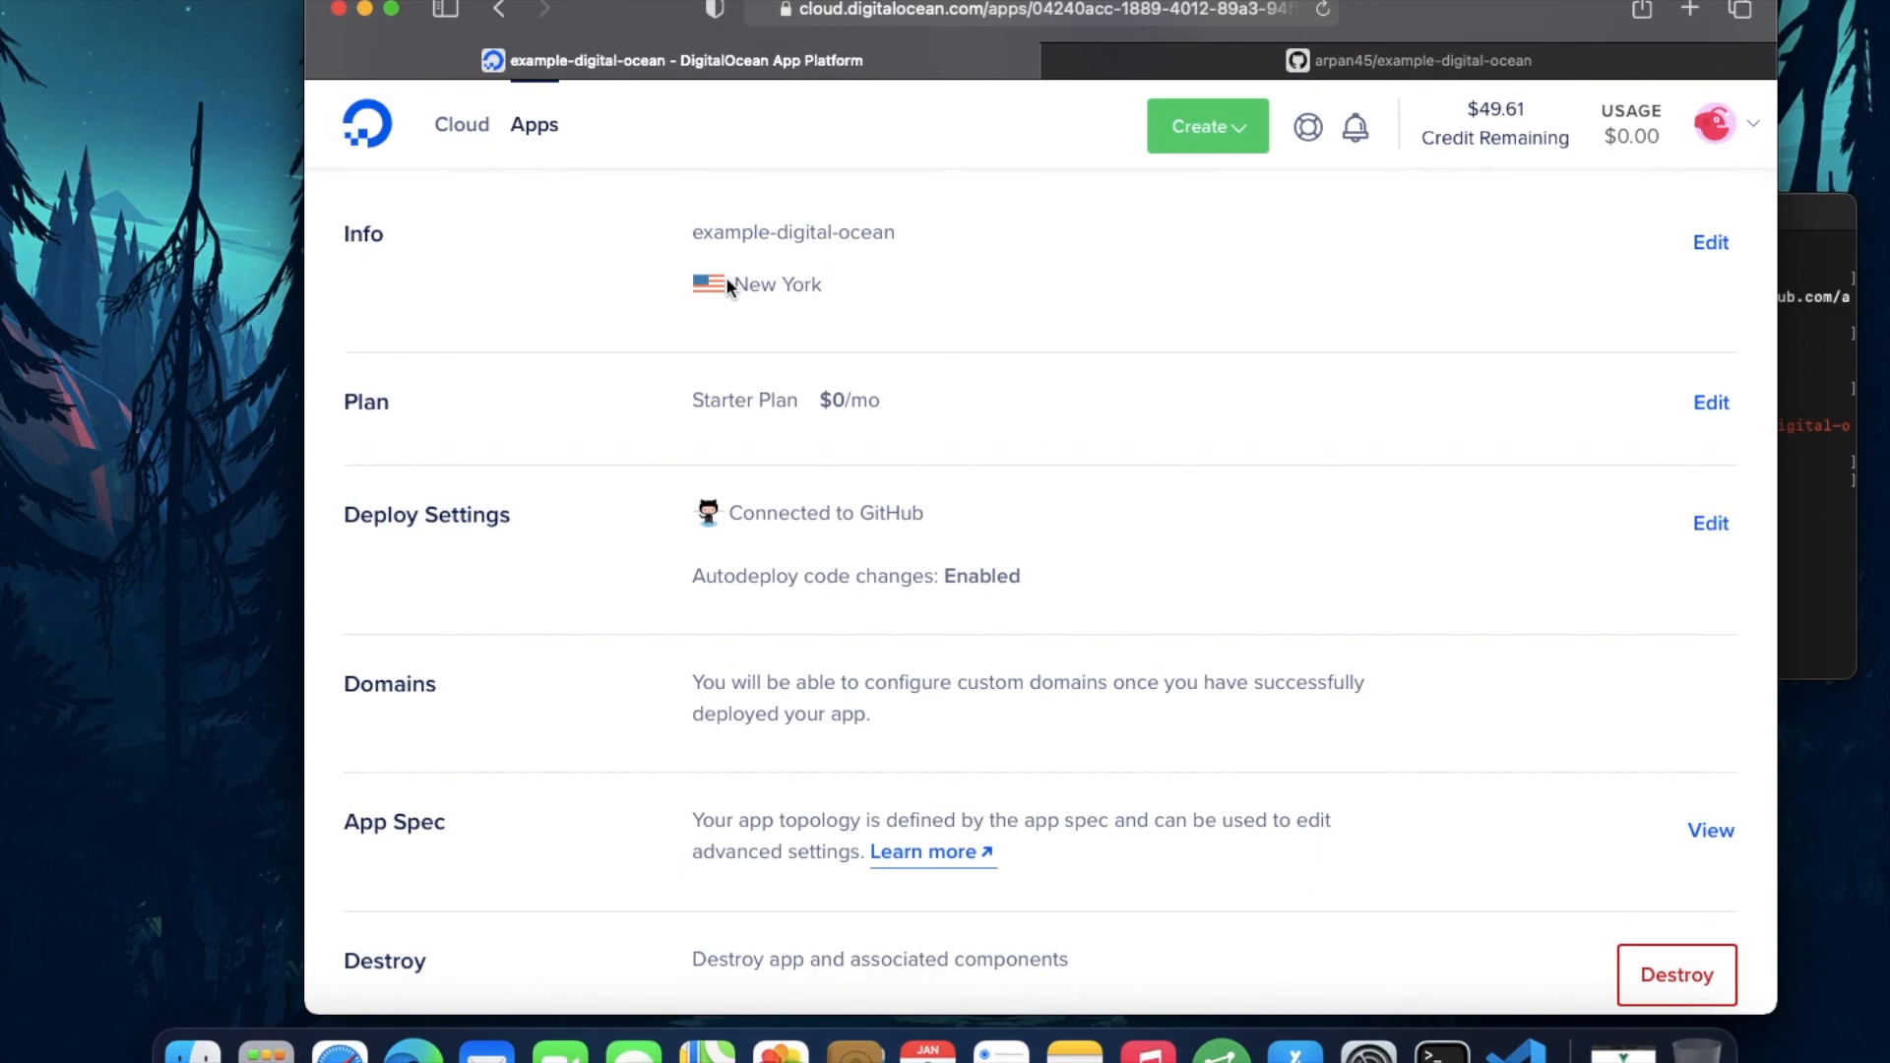
scroll(783, 270, up, 2)
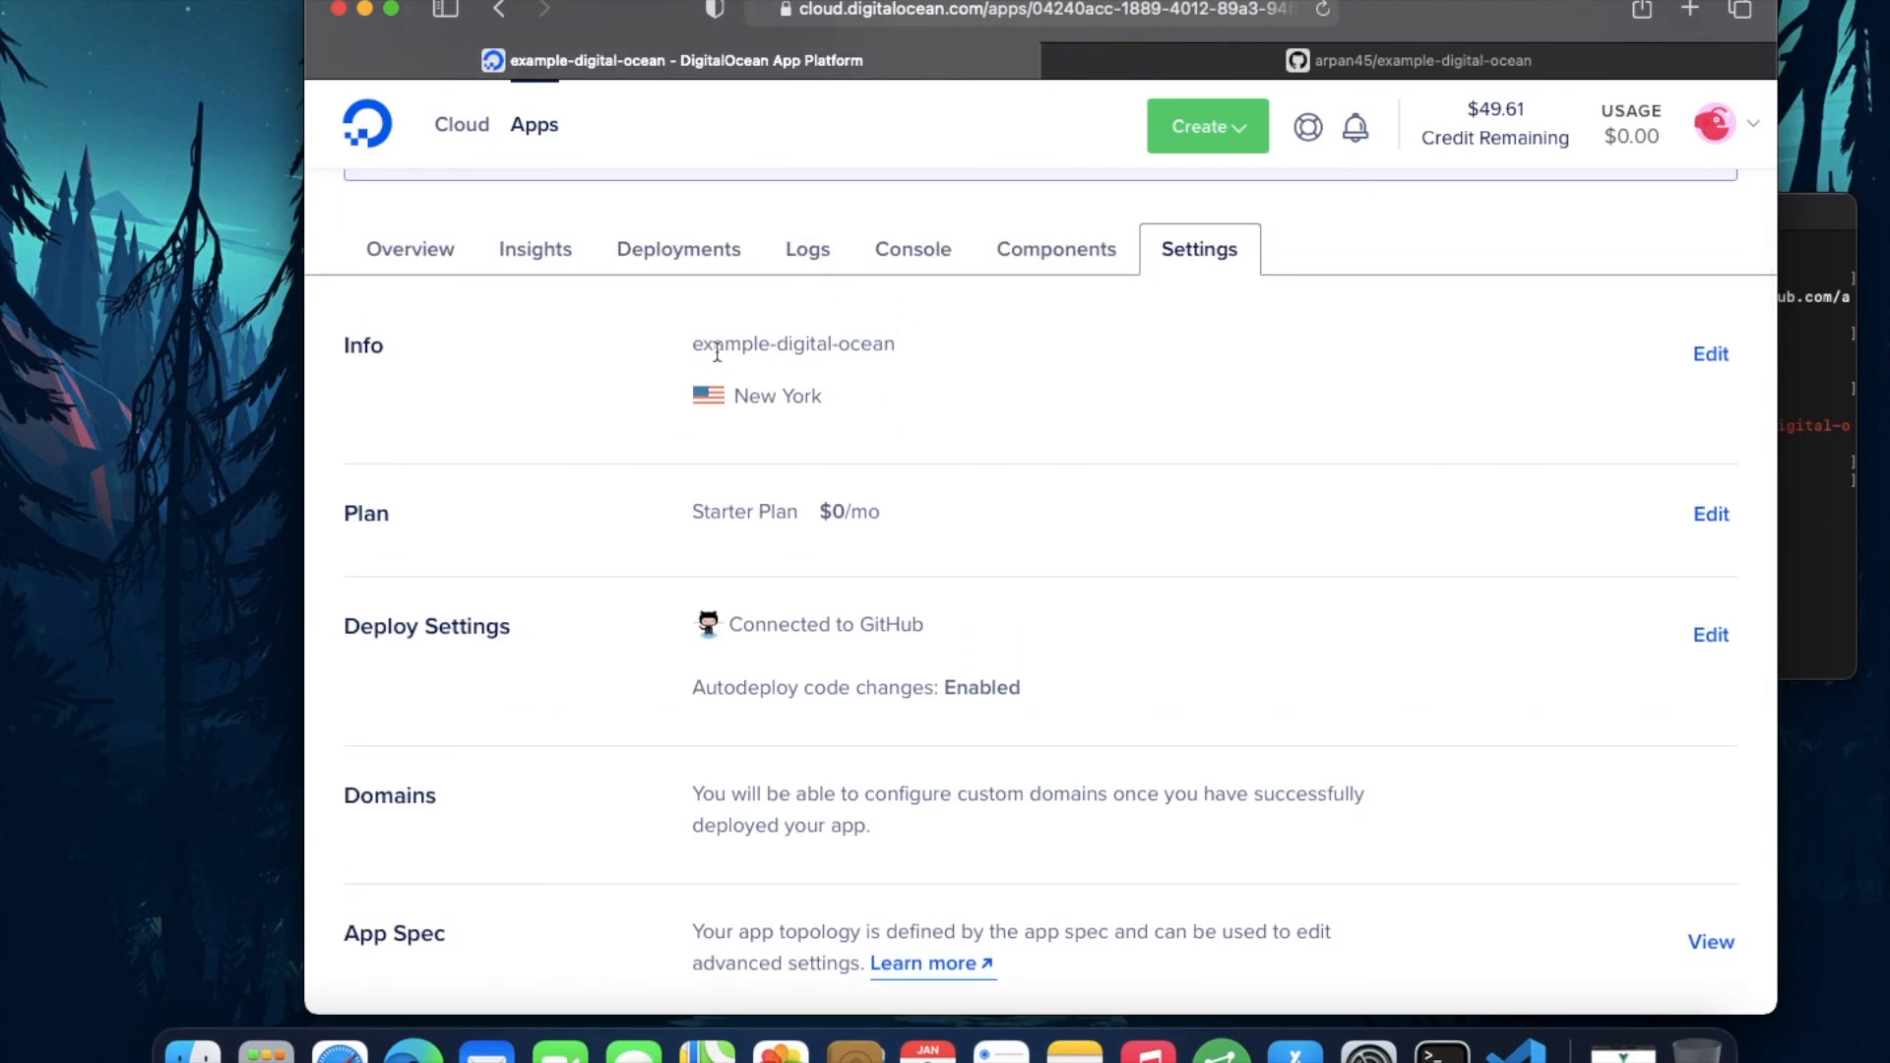
scroll(609, 367, up, 3)
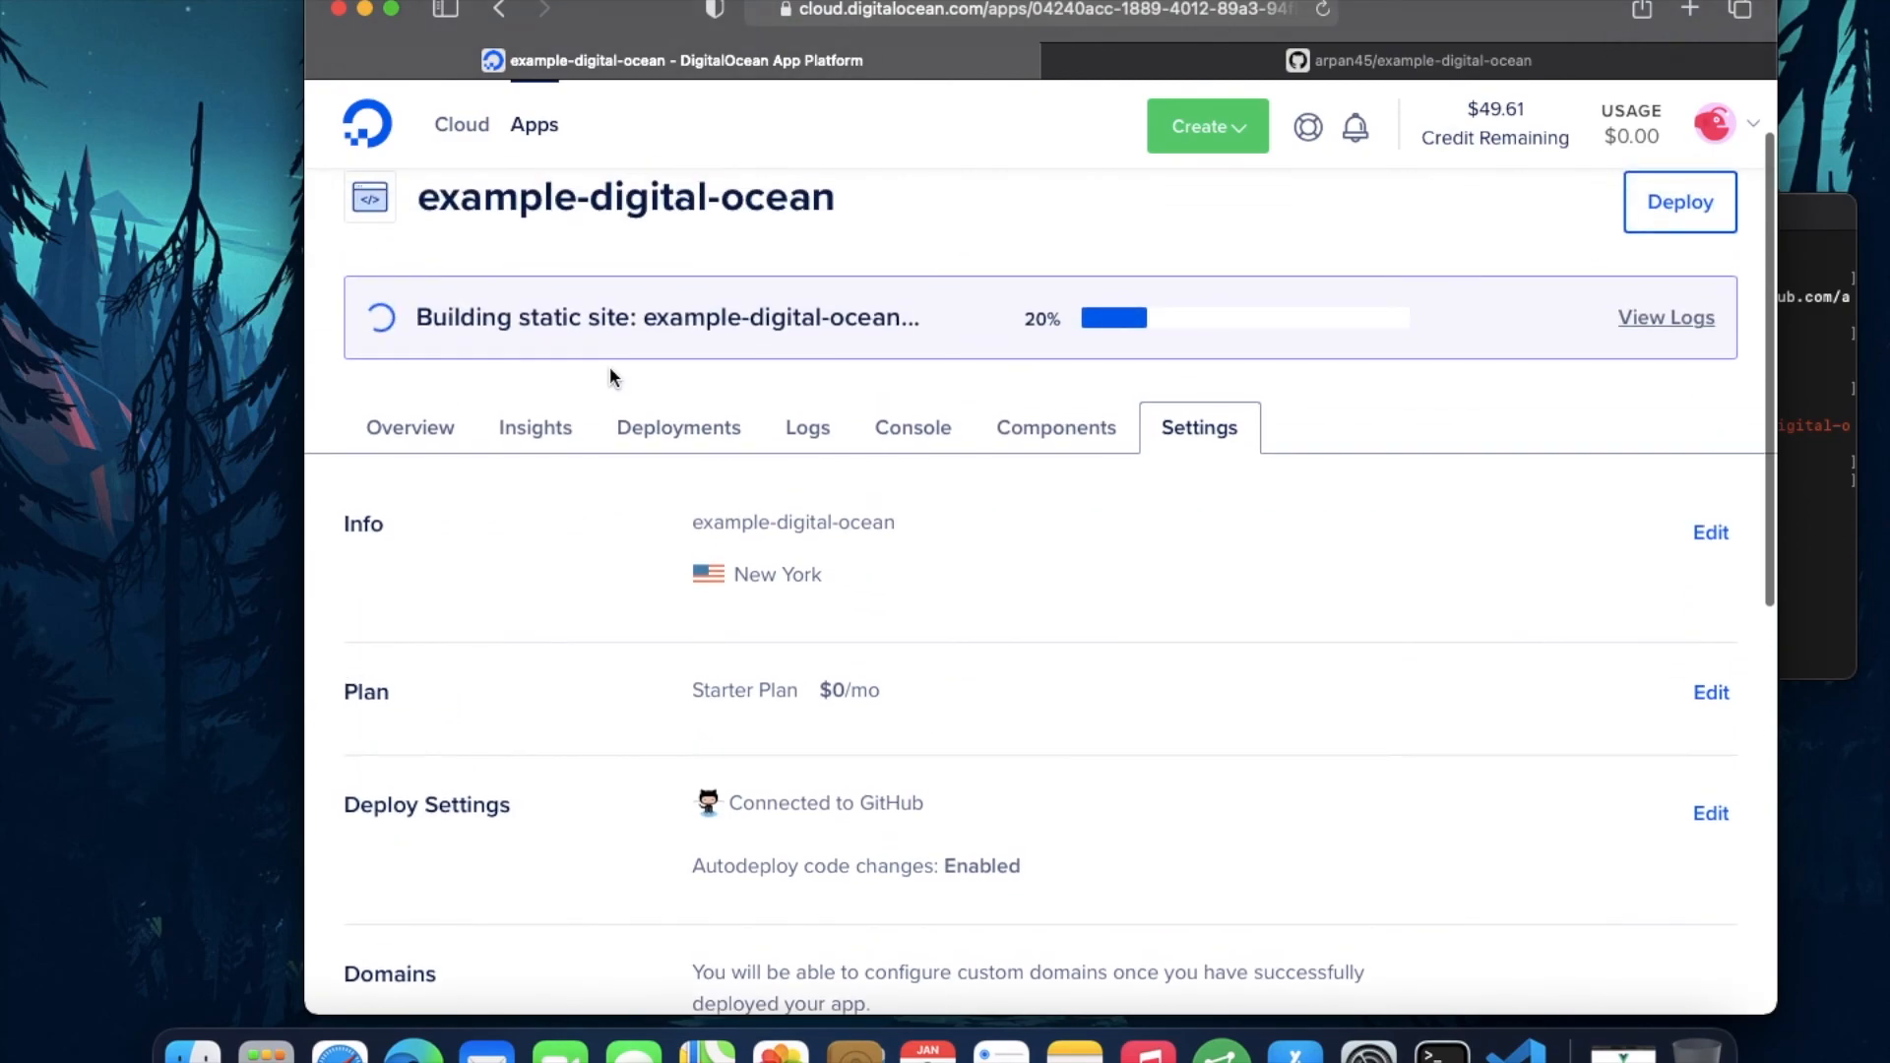
click(409, 426)
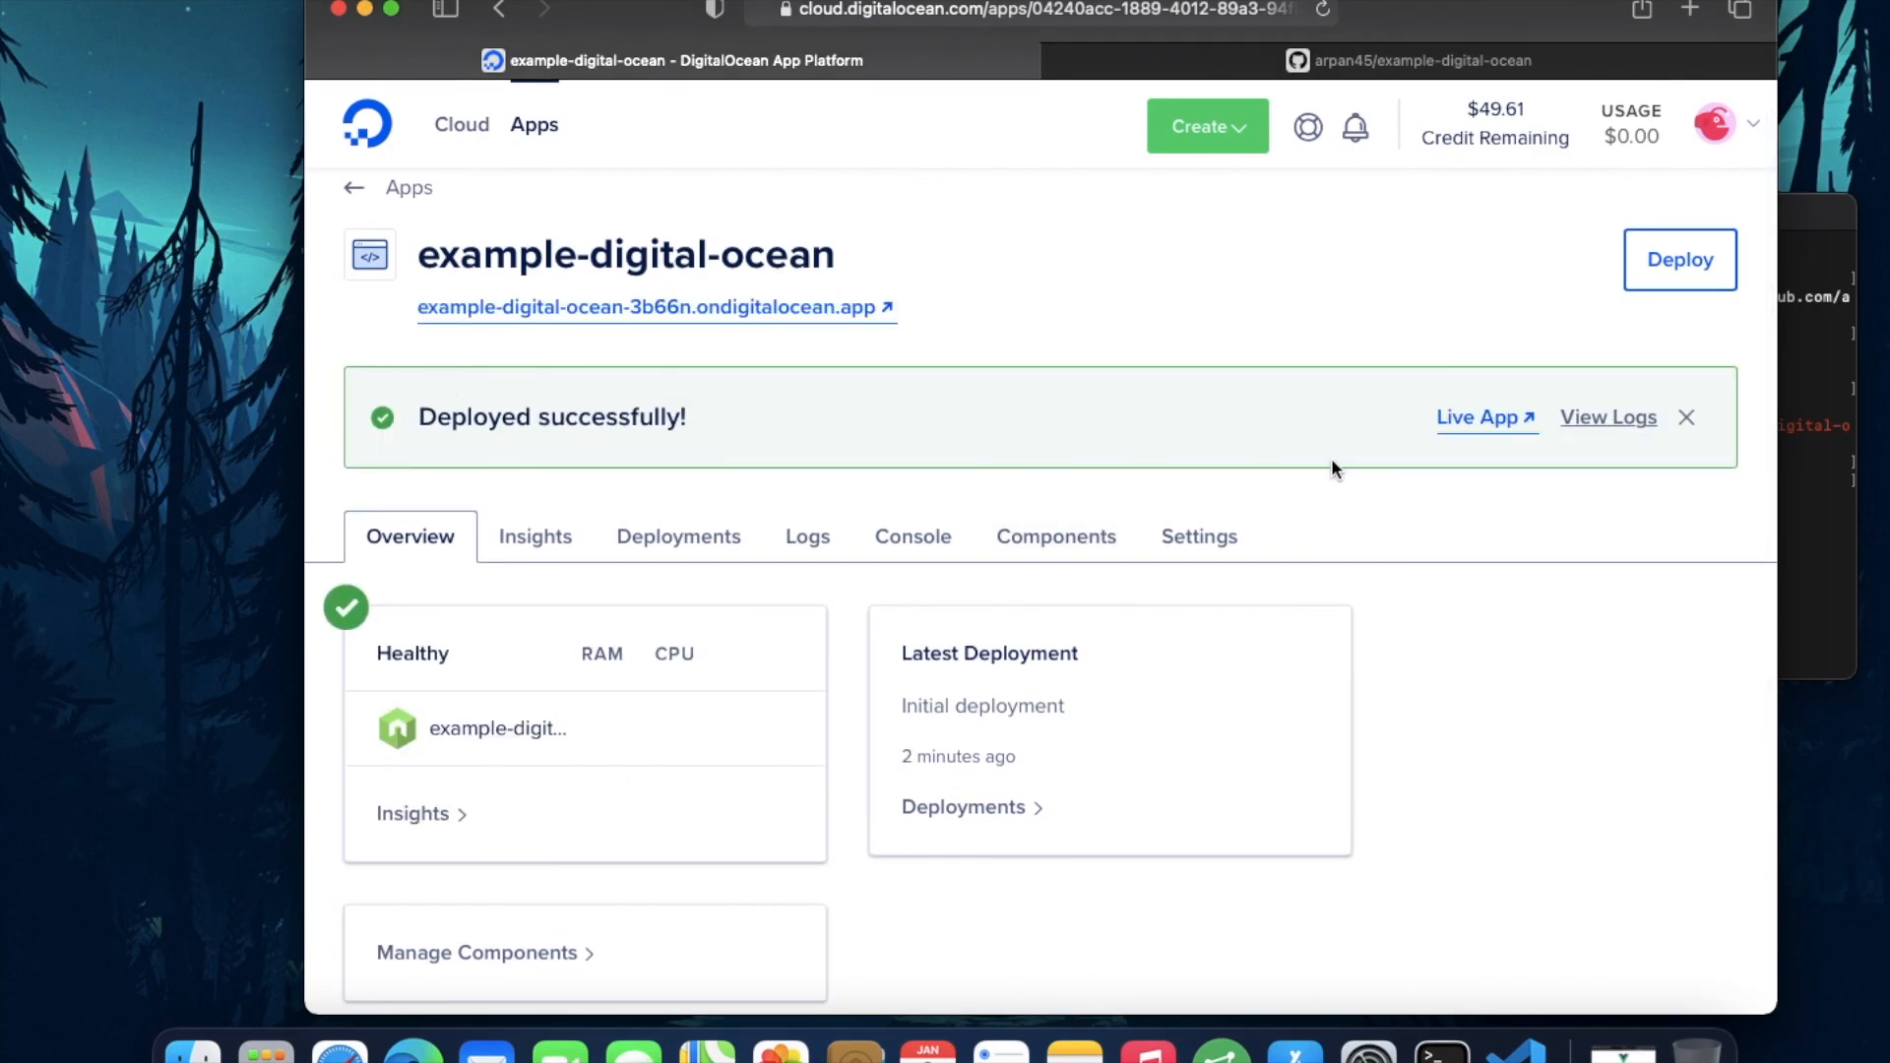
click(1484, 419)
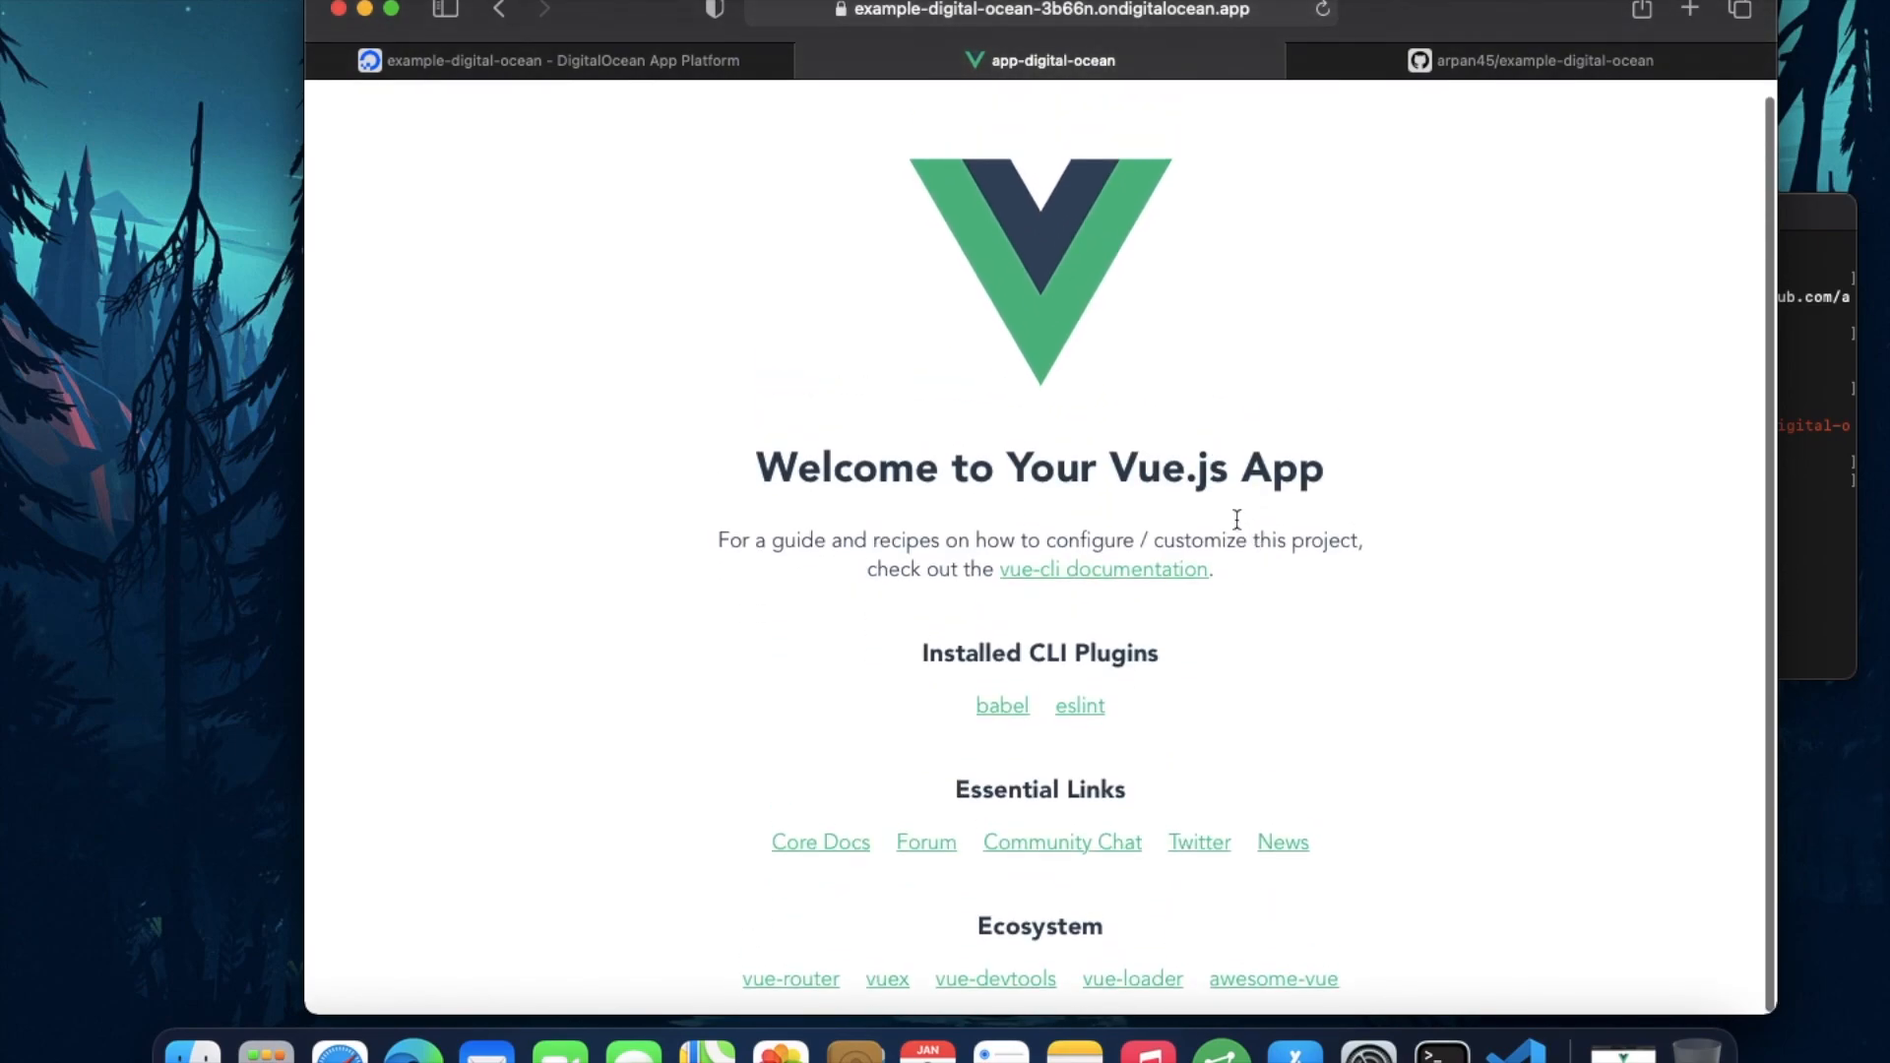
Step: Inspect the deployed app's full ondigitalocean.app address in Safari
click(1046, 10)
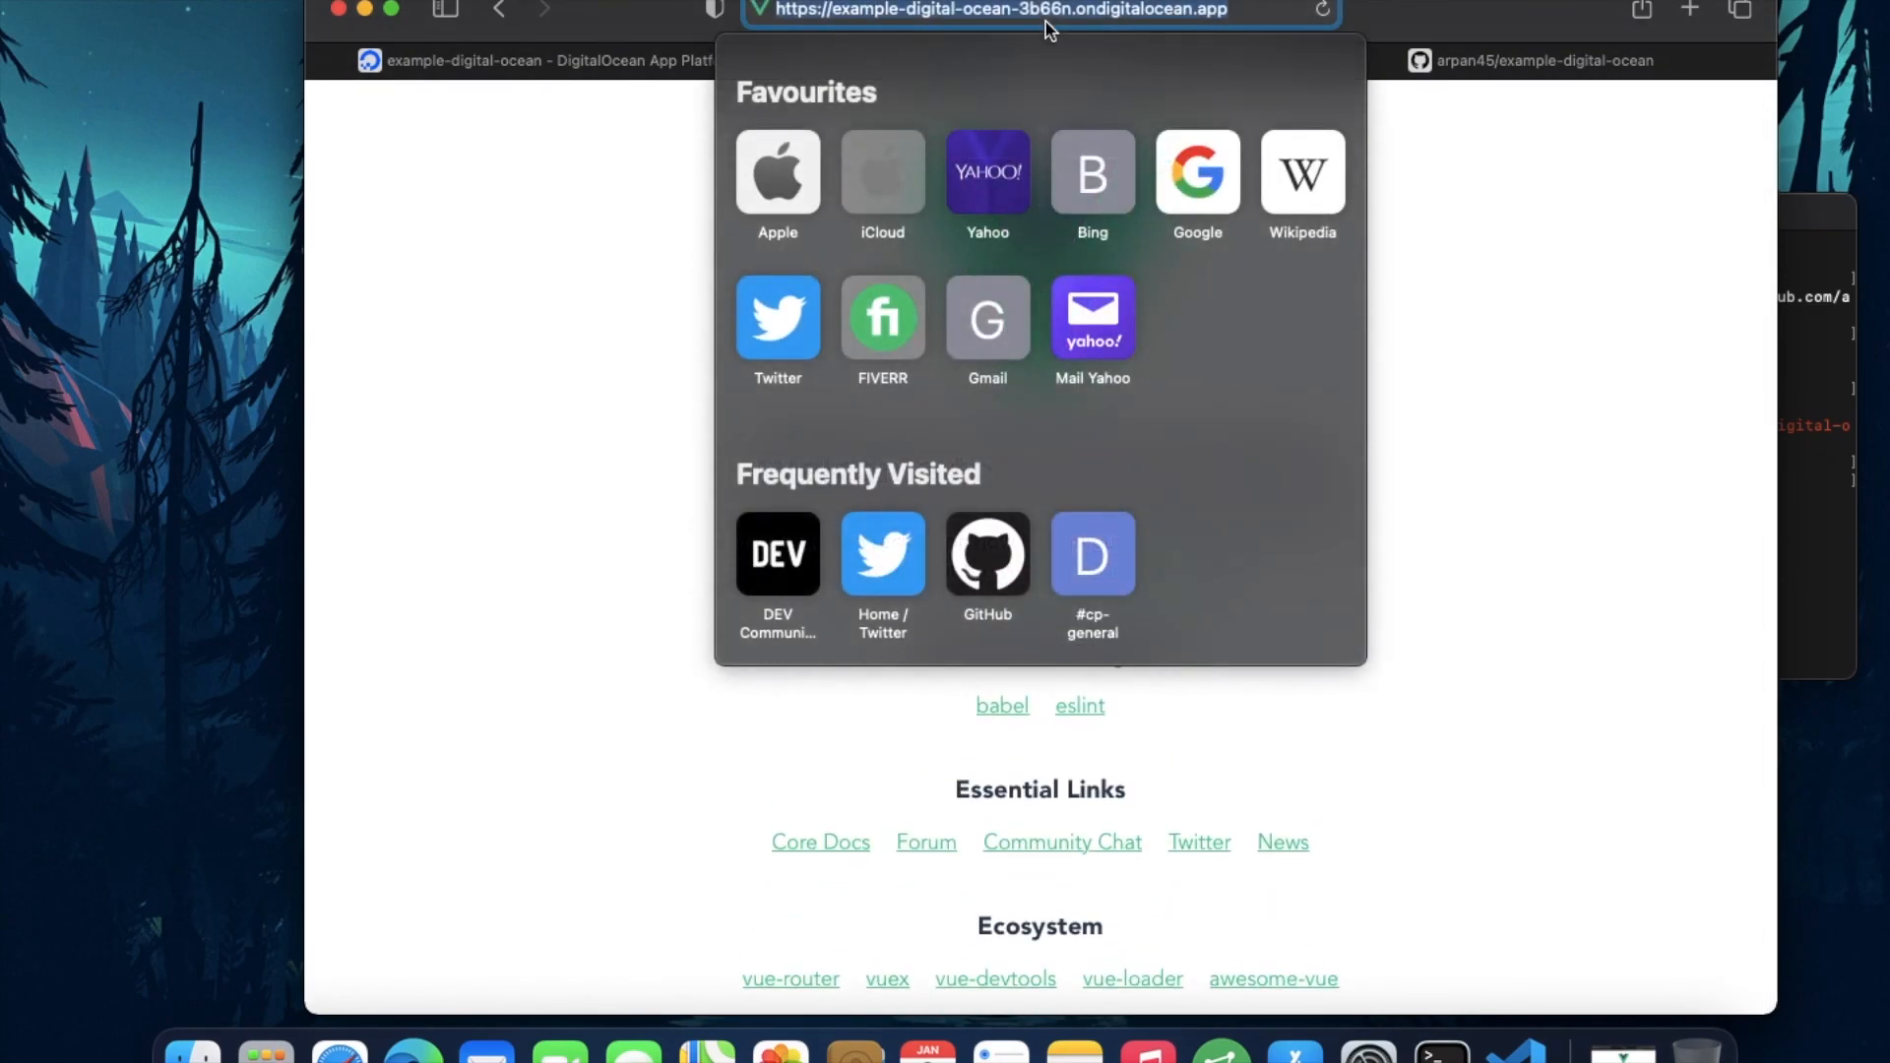
click(1490, 264)
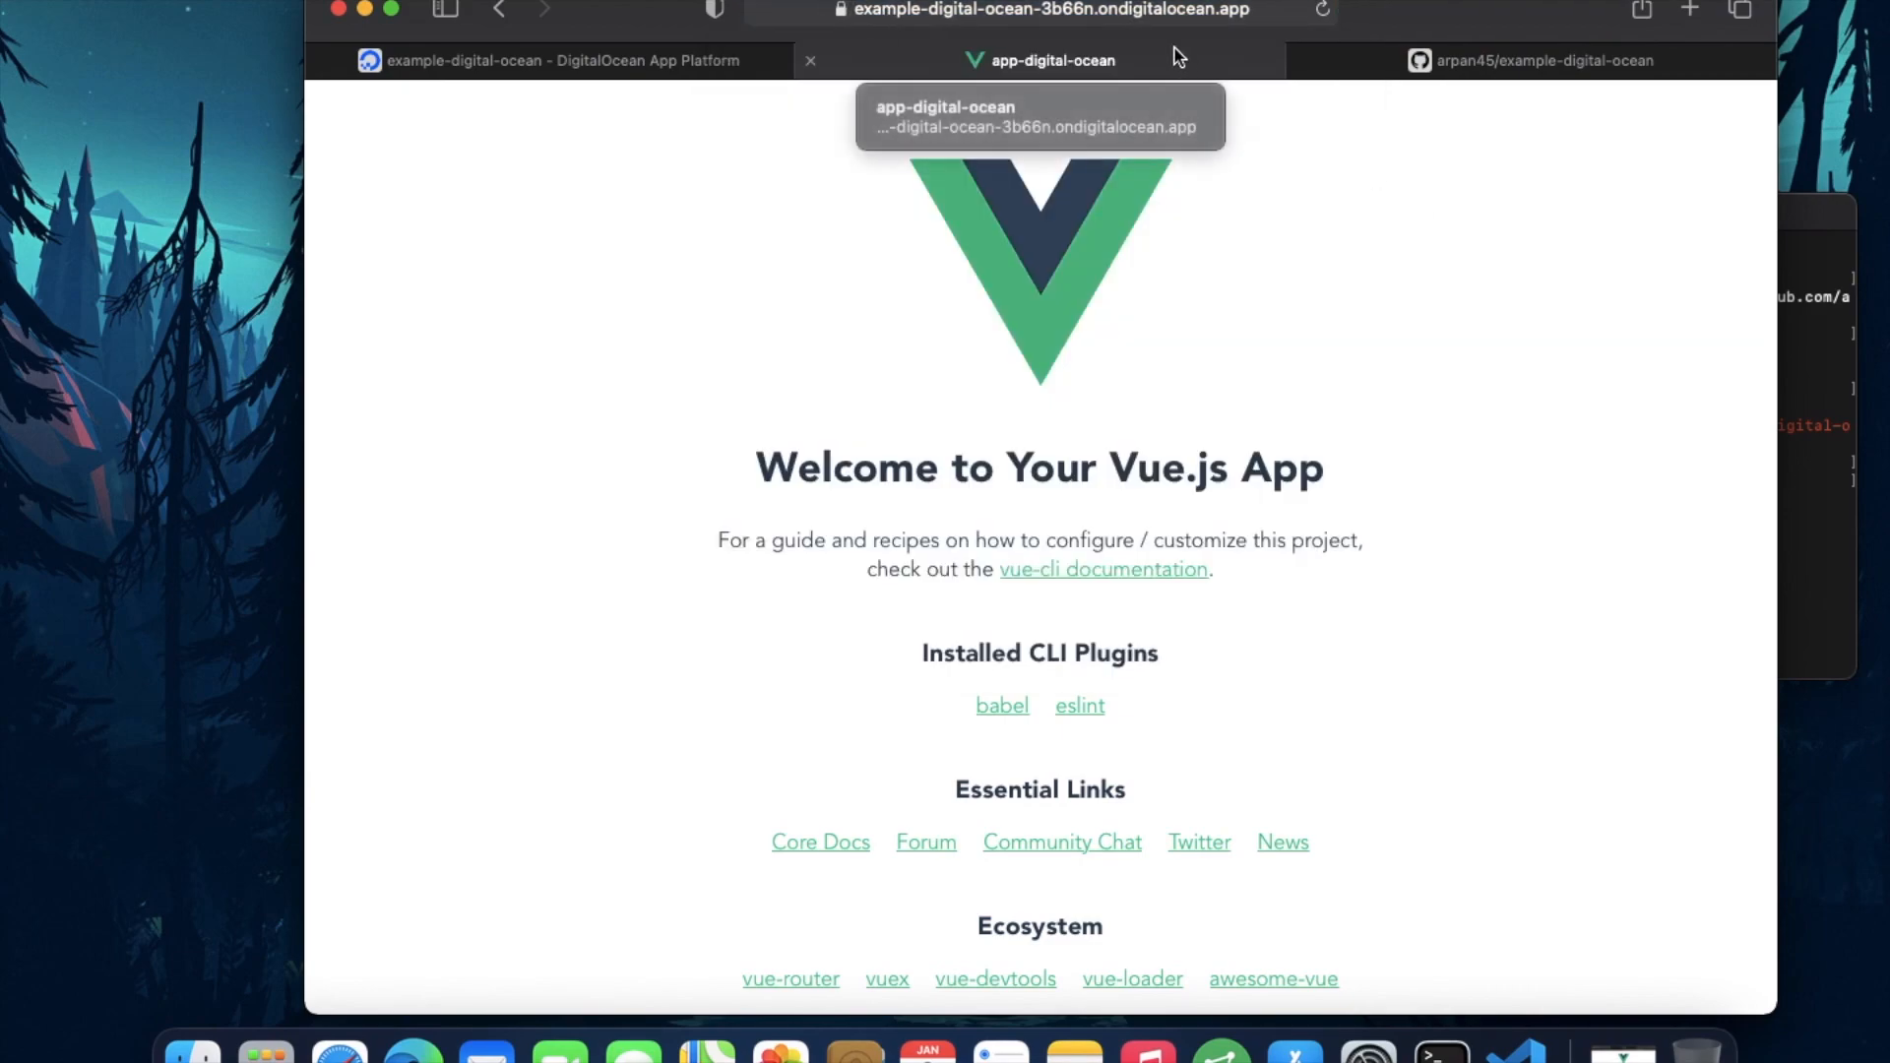